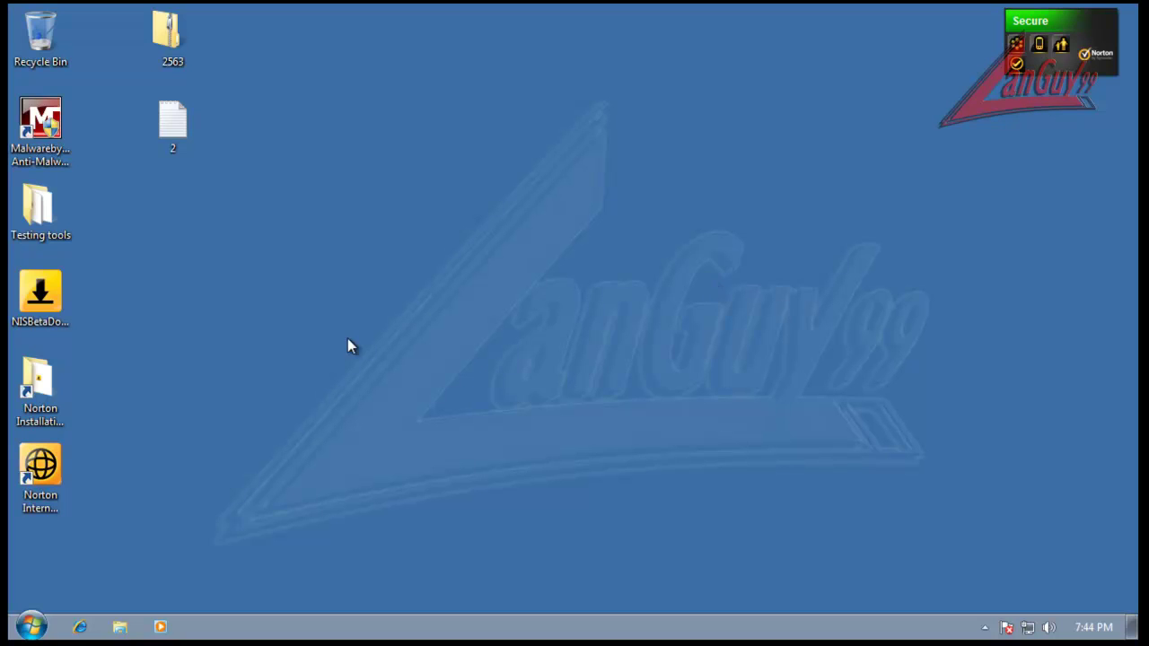
Step: Open Norton Internet Security from its notification-area icon and postpone the product activation
click(986, 626)
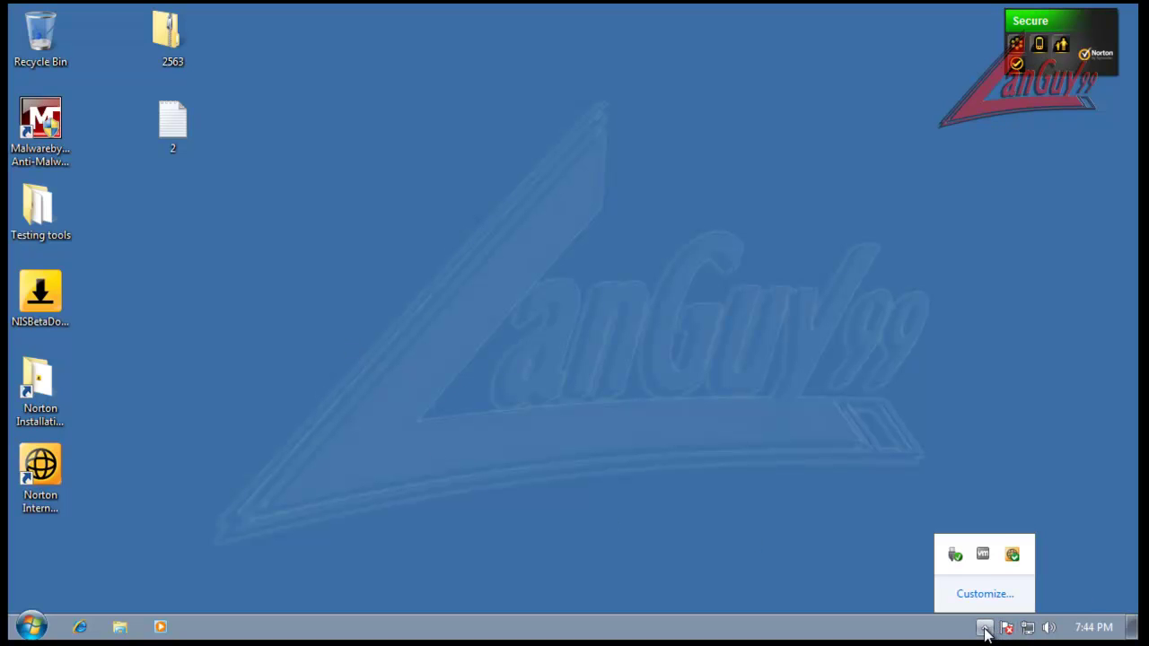
click(1014, 555)
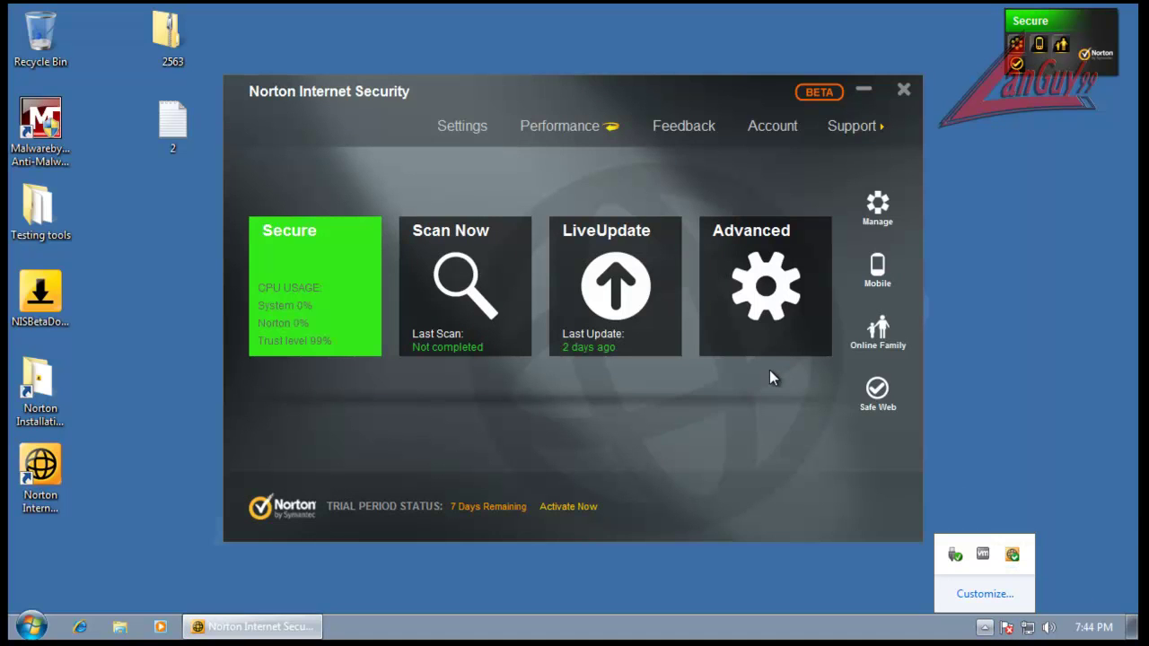
mouse_move(640, 83)
mouse_down()
mouse_move(662, 61)
mouse_move(648, 72)
mouse_up()
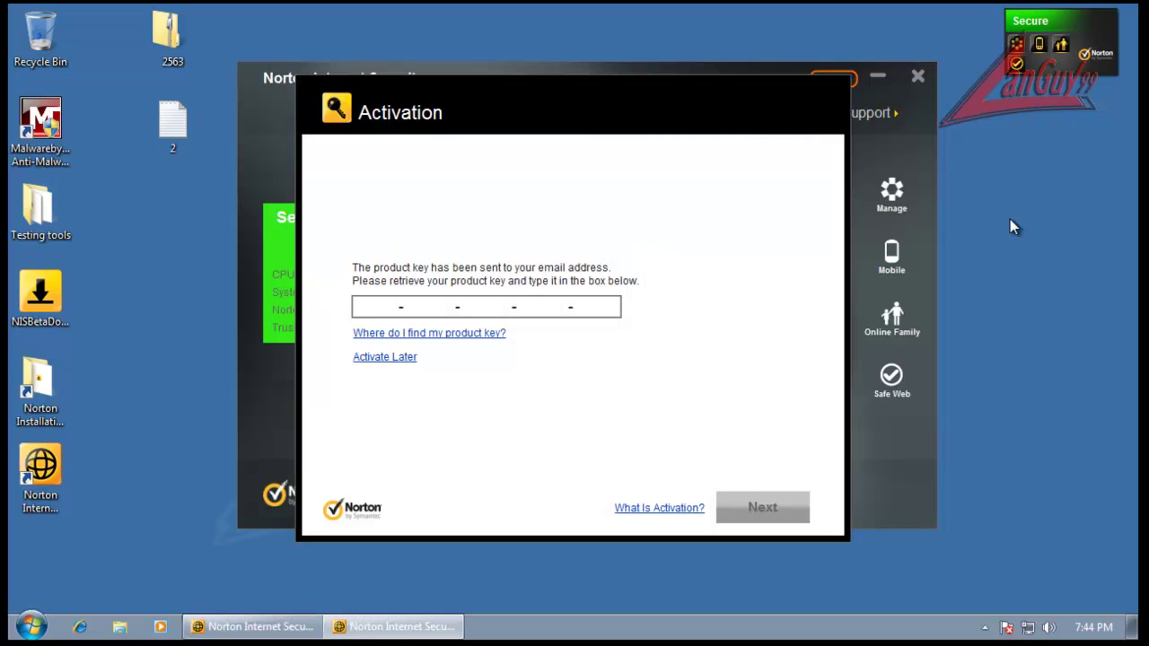
click(386, 357)
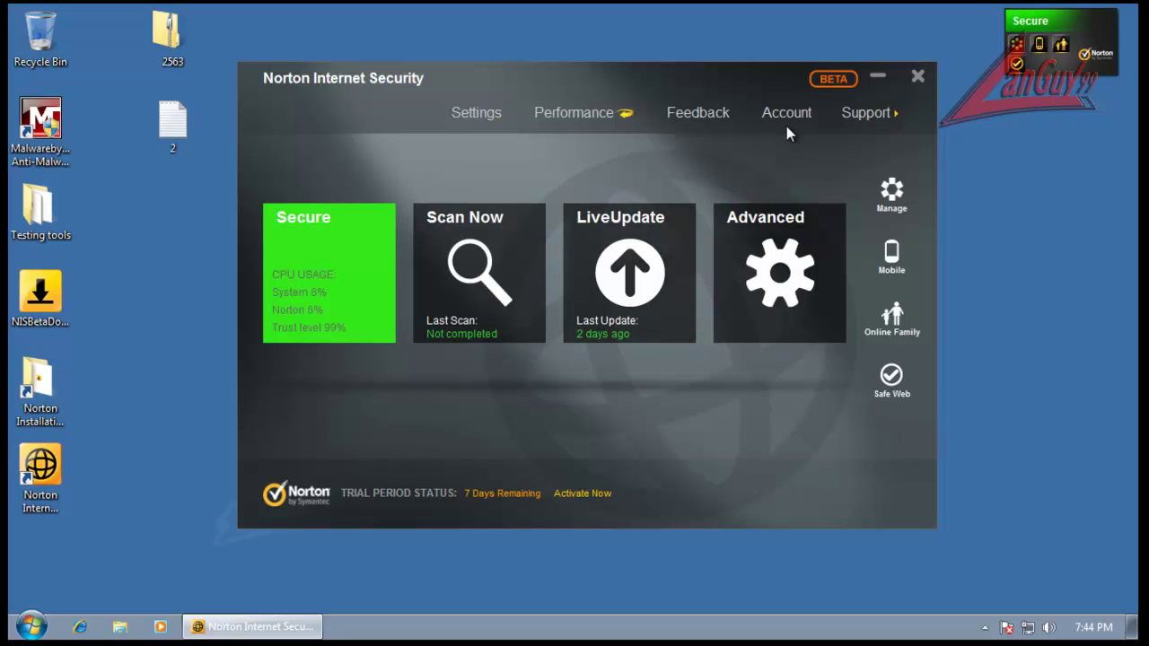
Step: Review Norton's advanced protection overview and its Computer, Network, Web and General settings, including Smart Firewall and Intrusion Prevention
click(779, 273)
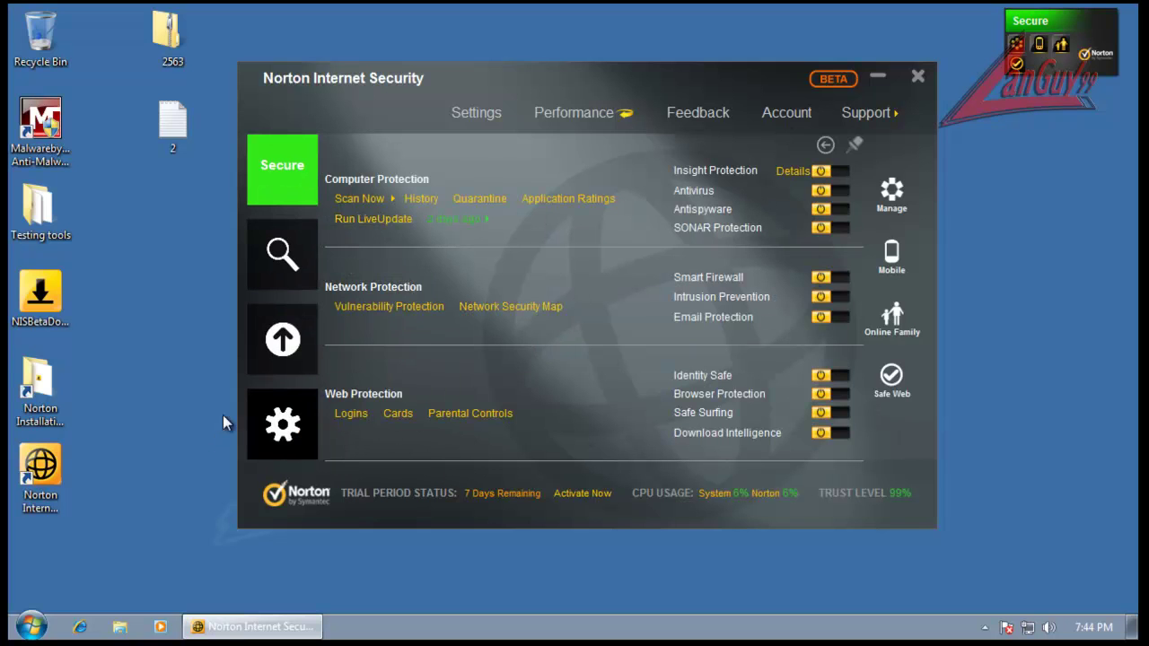
click(286, 422)
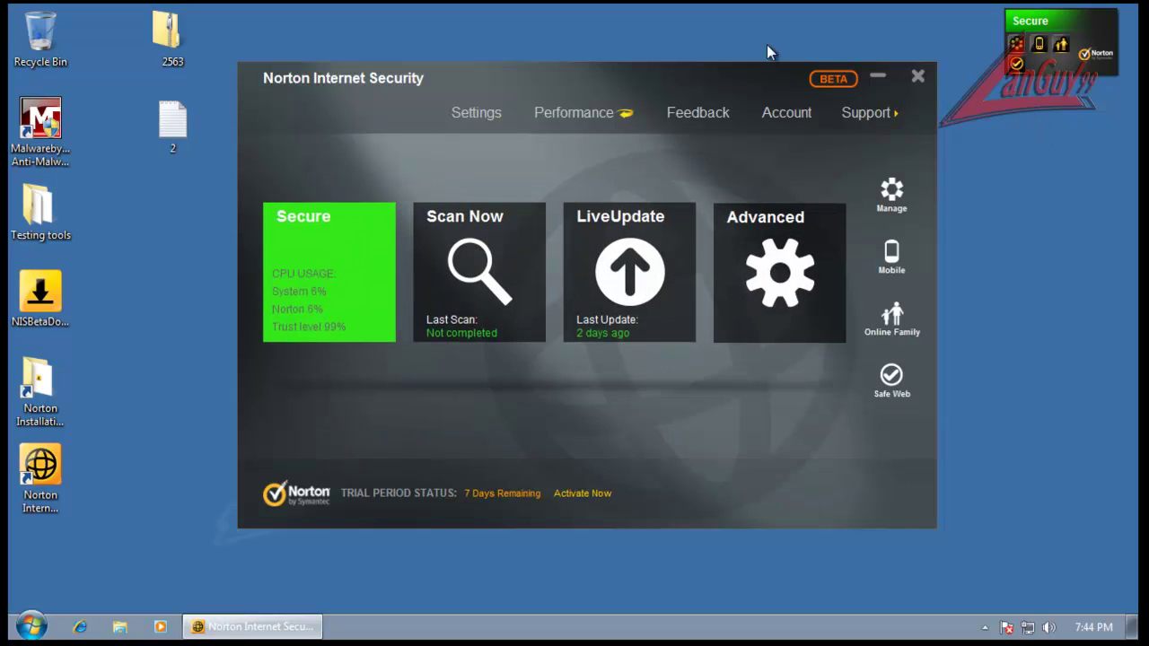
click(473, 113)
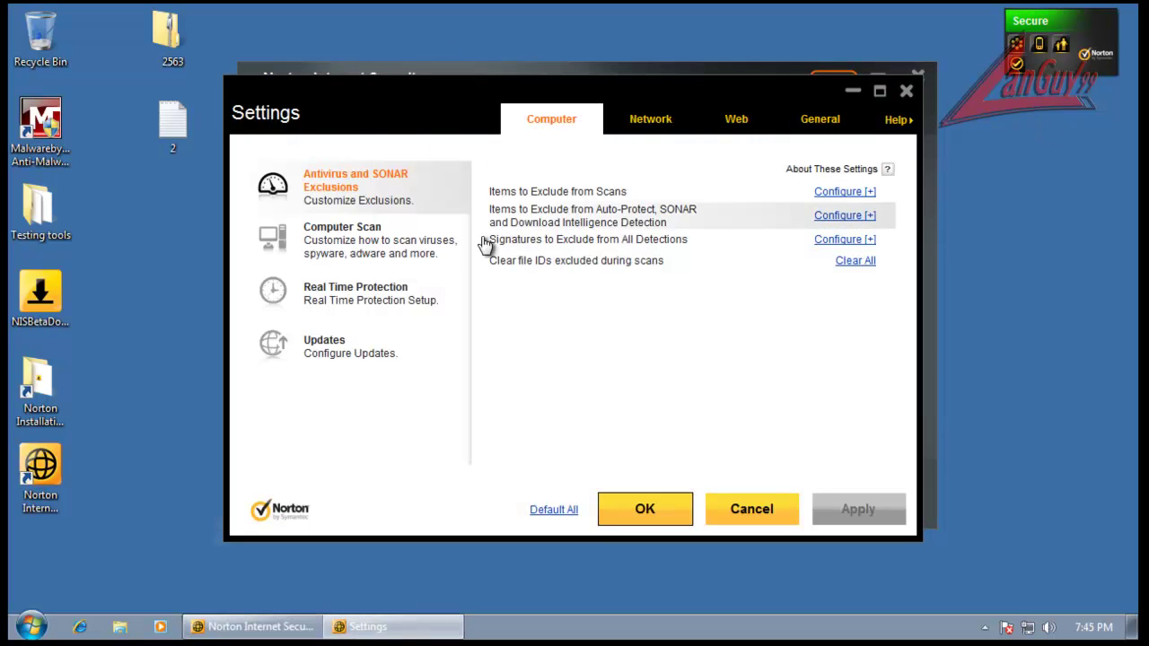
click(654, 130)
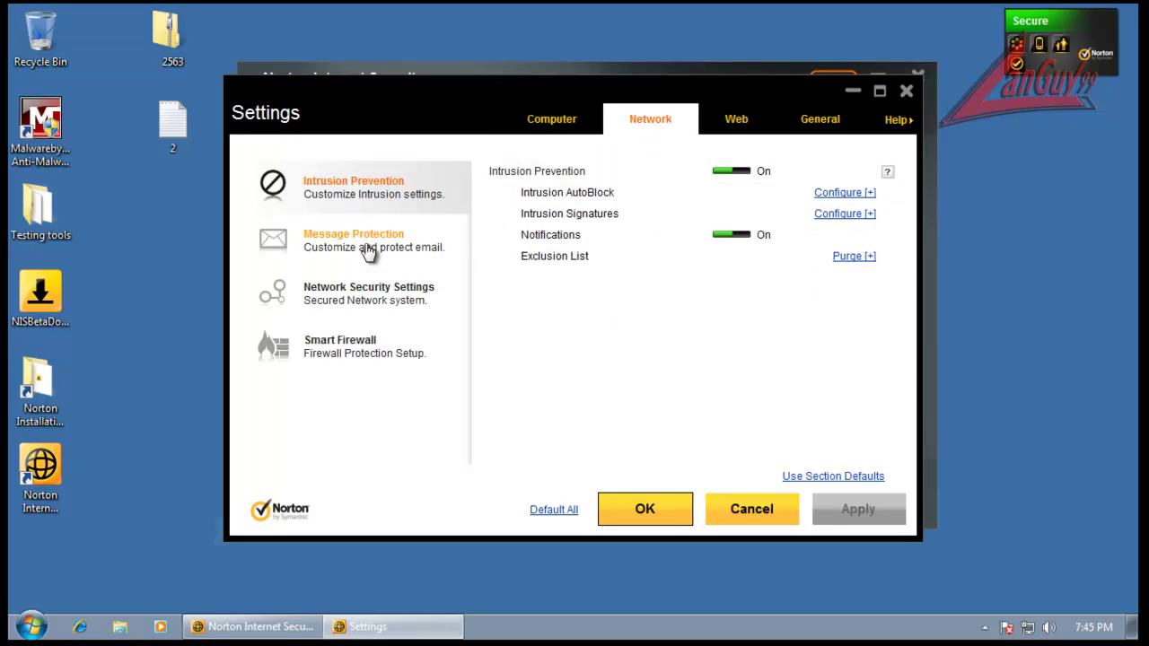
click(360, 350)
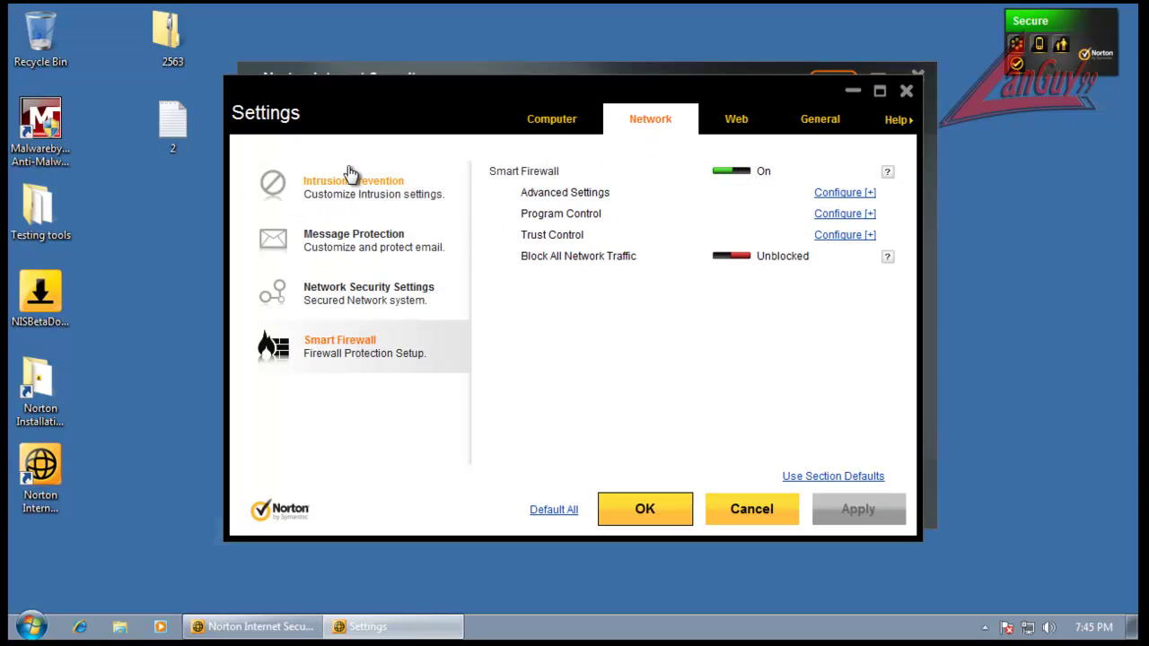
click(356, 190)
click(744, 133)
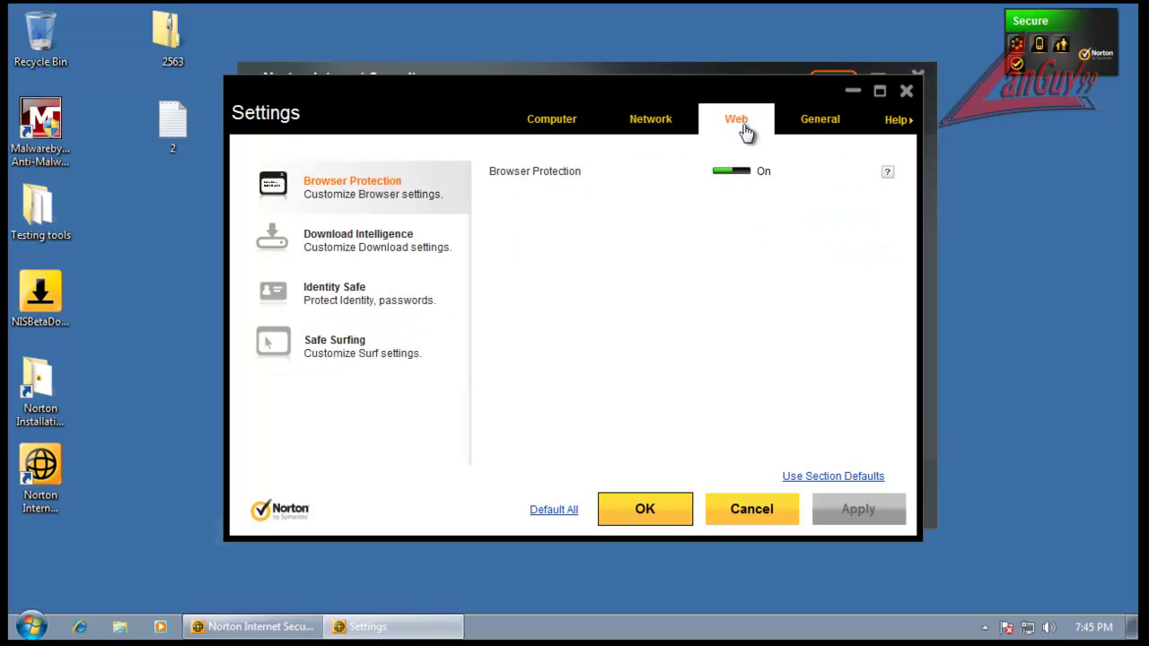
click(815, 123)
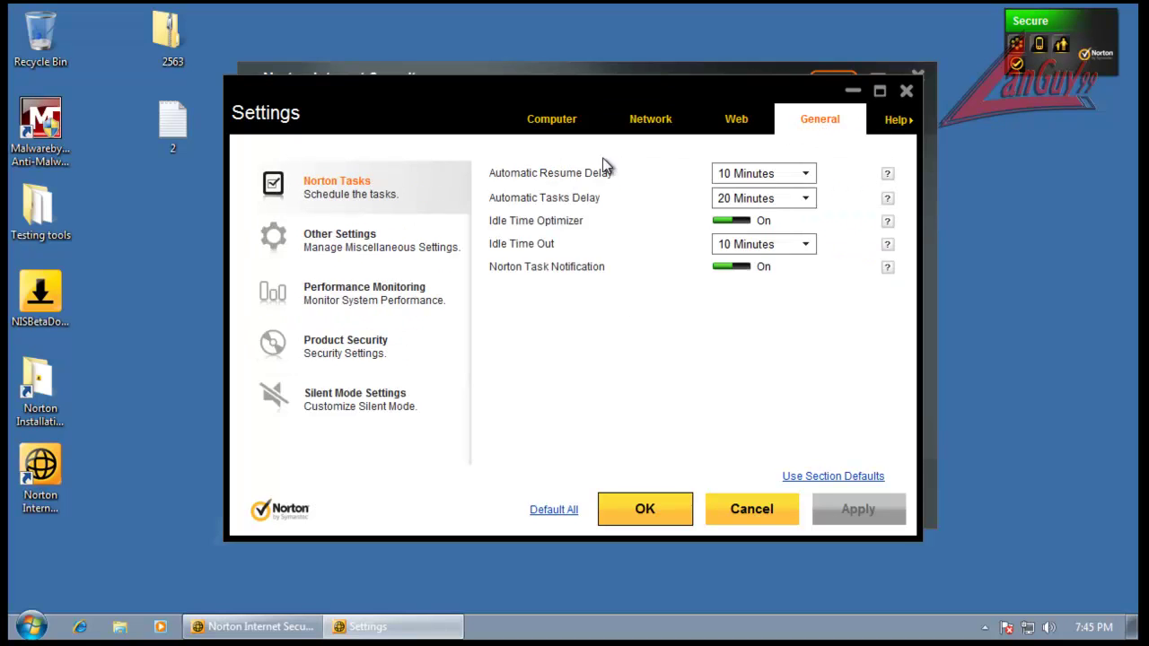
click(907, 93)
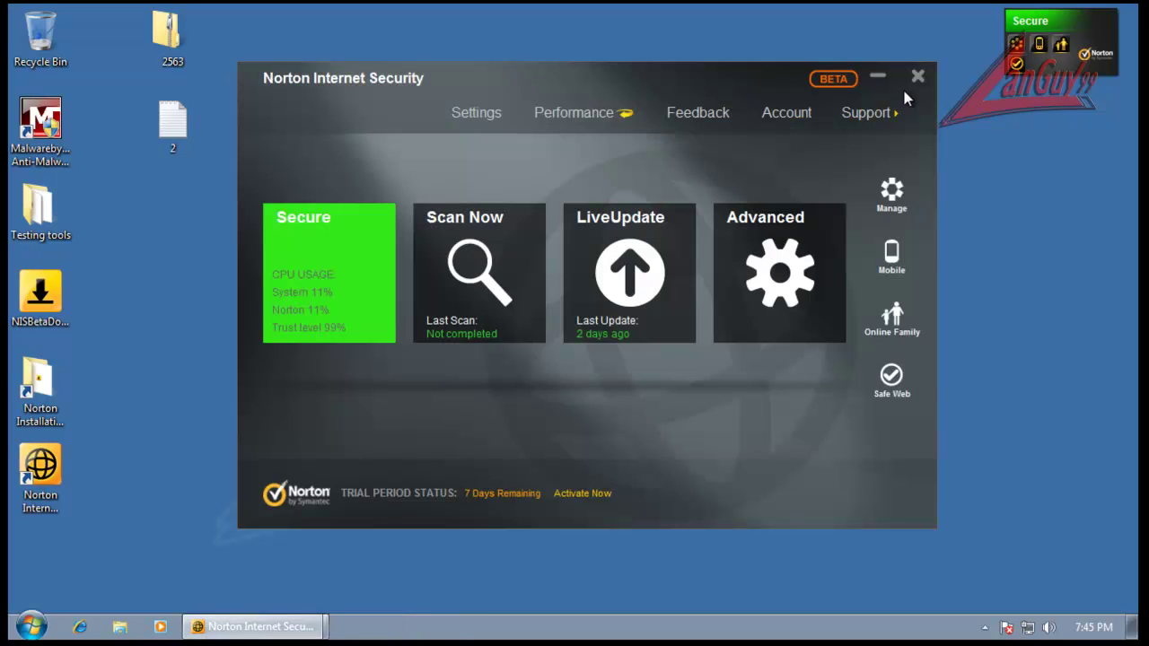
Step: Run Norton LiveUpdate, repeat it to check for remaining updates, and close the Norton Internet Security window
click(637, 319)
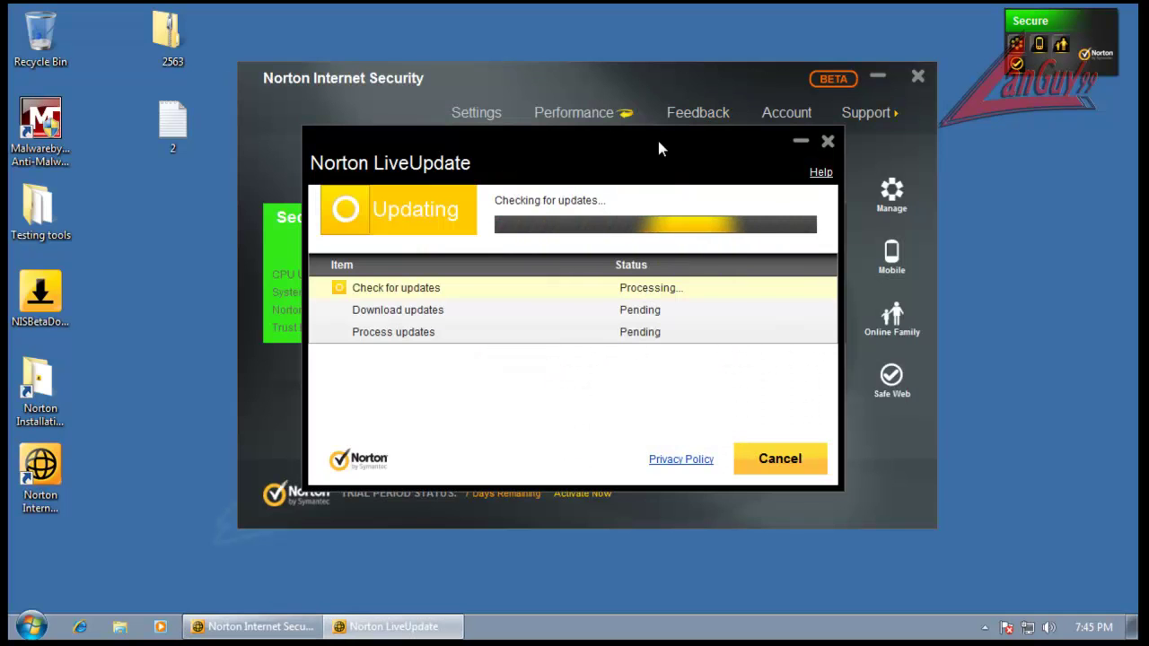
drag(660, 144, 676, 92)
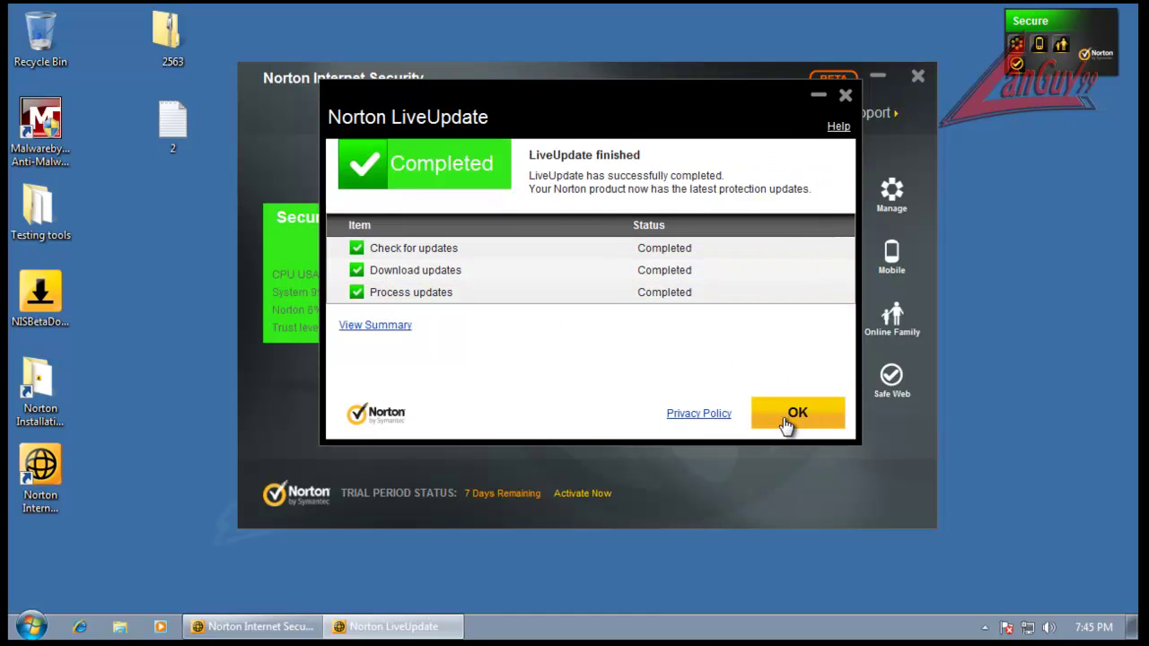
click(798, 416)
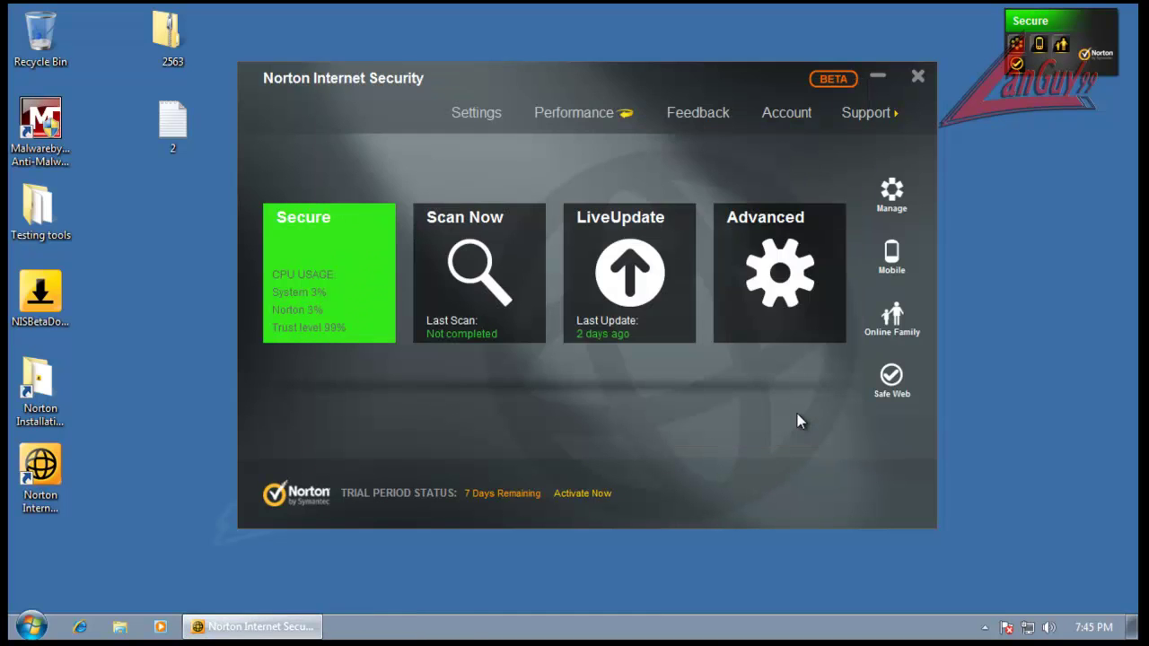
click(608, 328)
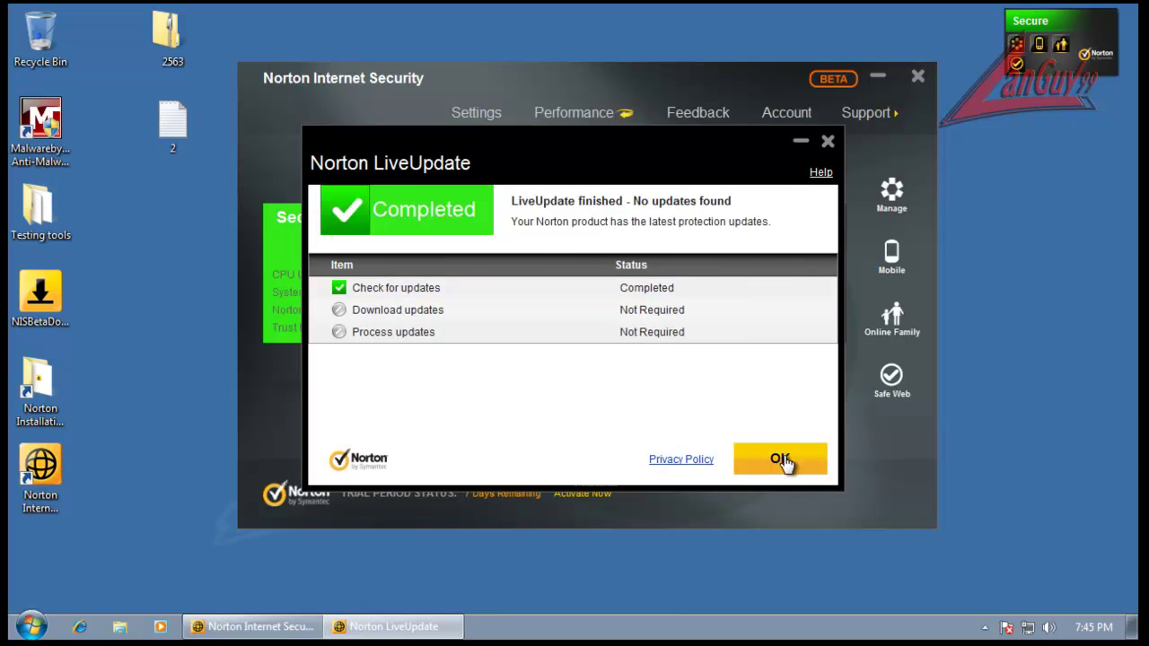
click(784, 458)
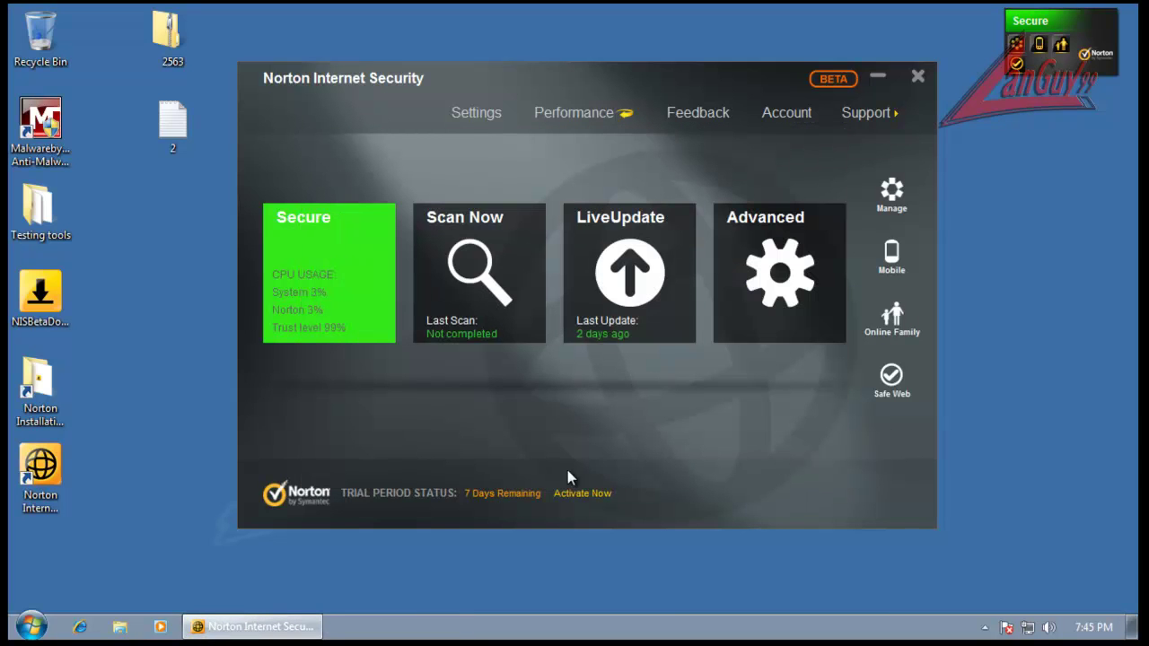
click(915, 79)
Step: Examine the memory use of Norton's ccSvcHst.exe processes in Task Manager, showing processes from all users sorted by description
right_click(551, 634)
click(638, 568)
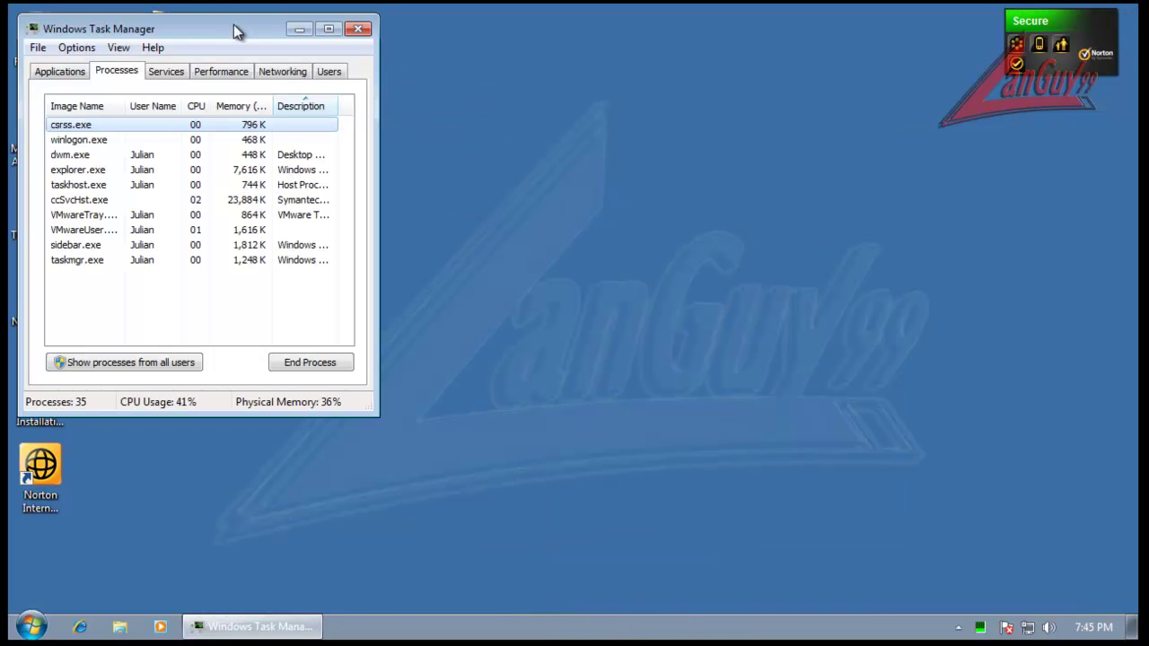
drag(235, 27, 309, 88)
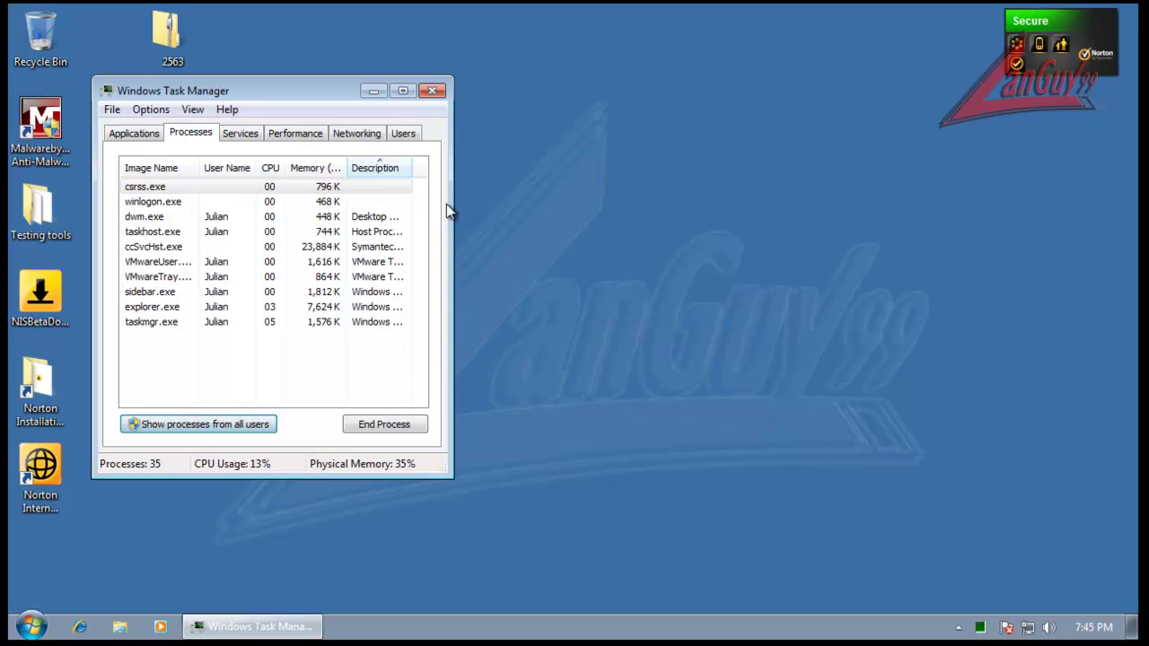
click(400, 171)
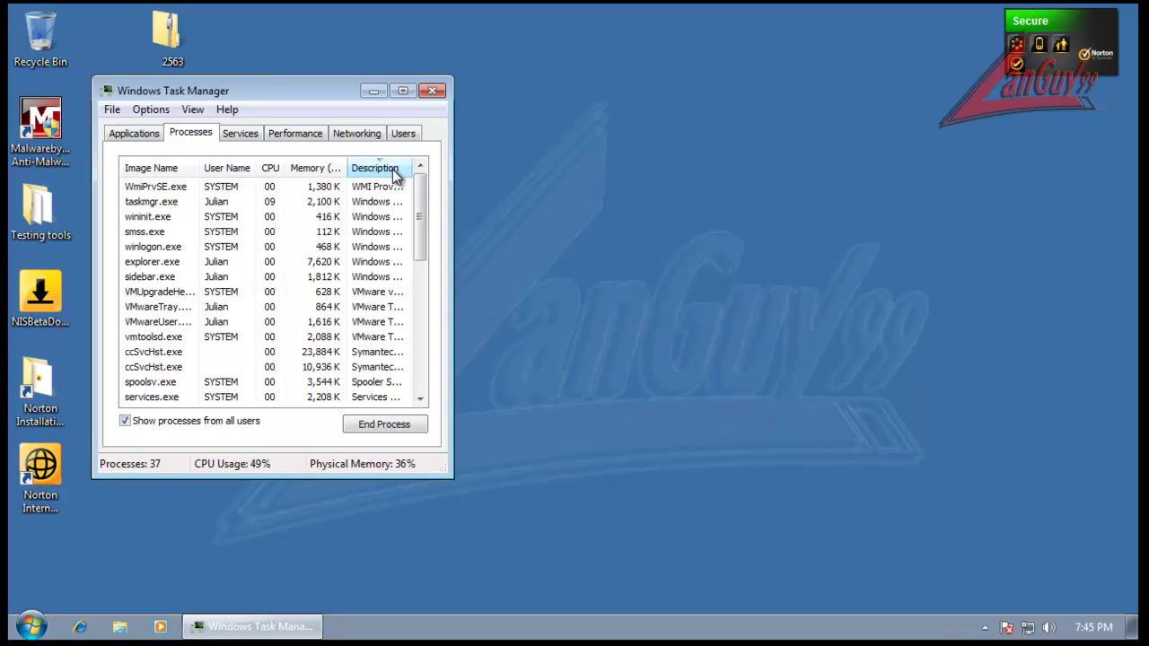
drag(422, 203, 416, 259)
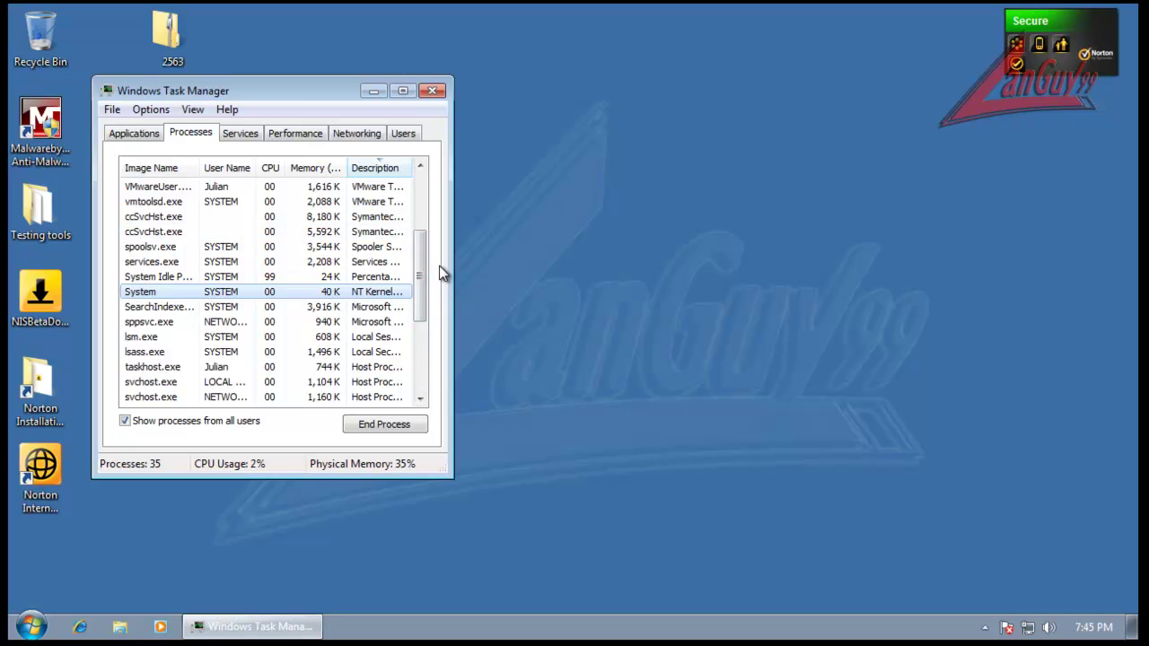
drag(423, 273, 439, 215)
click(433, 92)
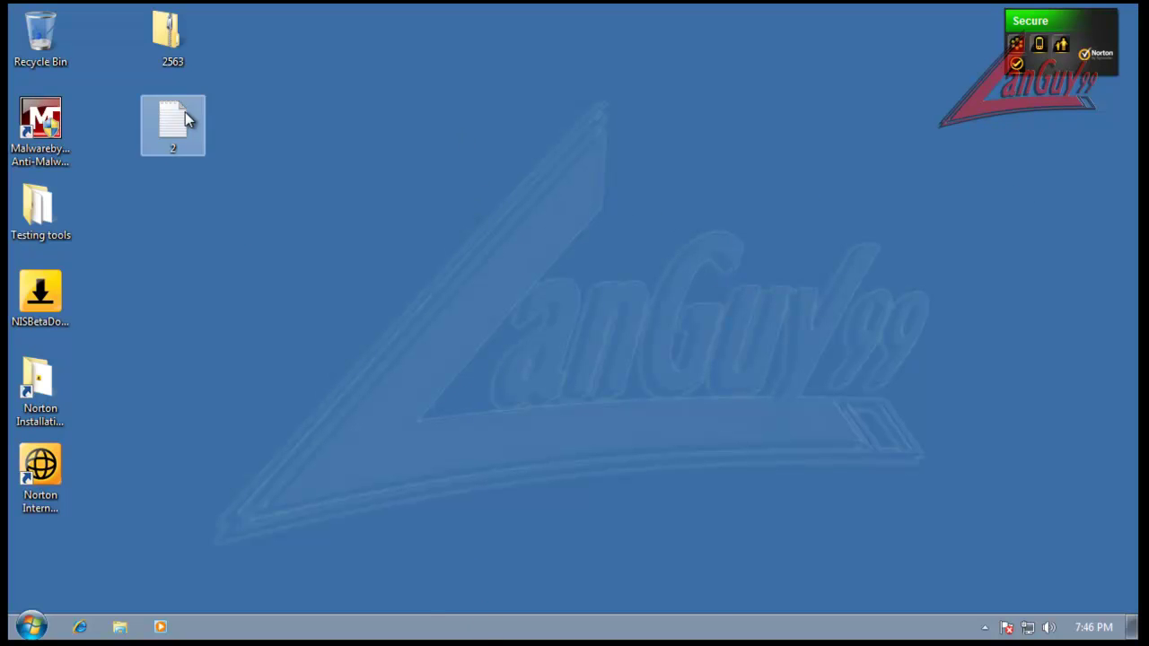
Step: Launch Internet Explorer and tidy the desktop by placing file 2 below the Norton Internet Security shortcut and folder 2563 beside the Recycle Bin
drag(185, 115, 235, 36)
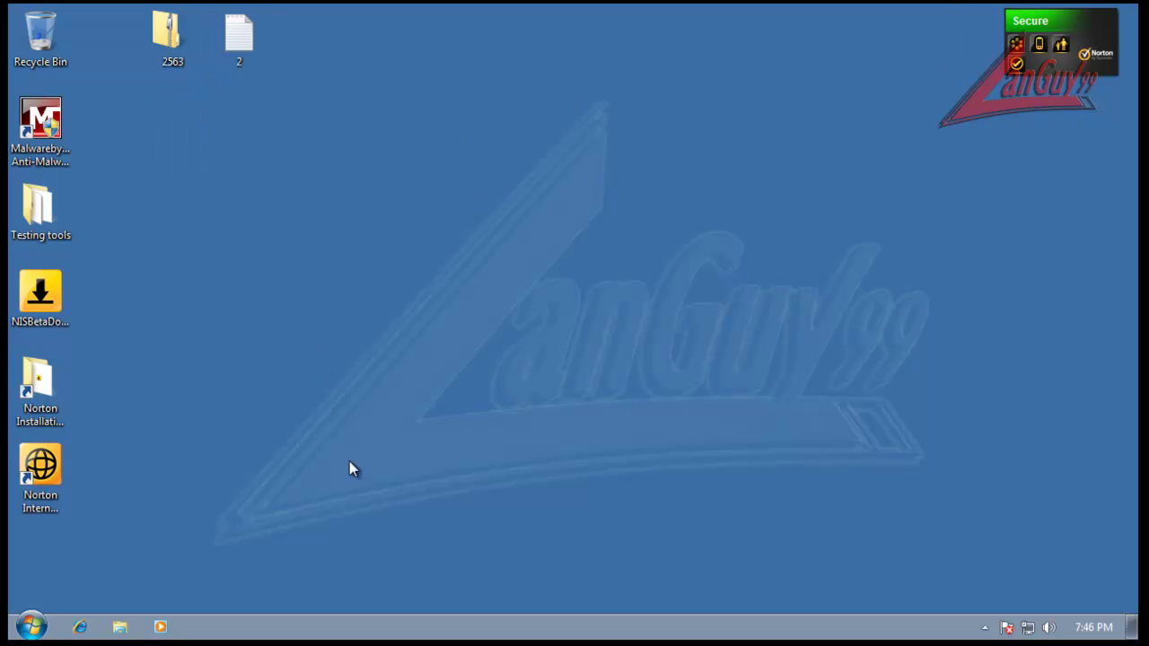
click(81, 629)
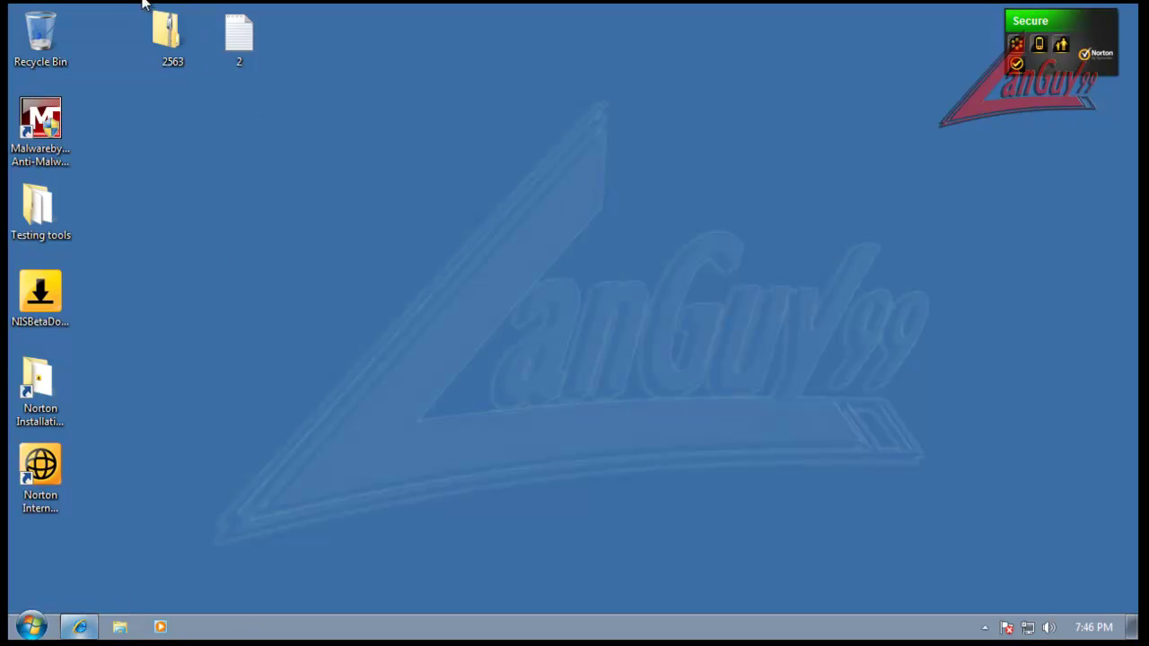
drag(239, 36, 65, 548)
drag(195, 28, 111, 40)
click(470, 487)
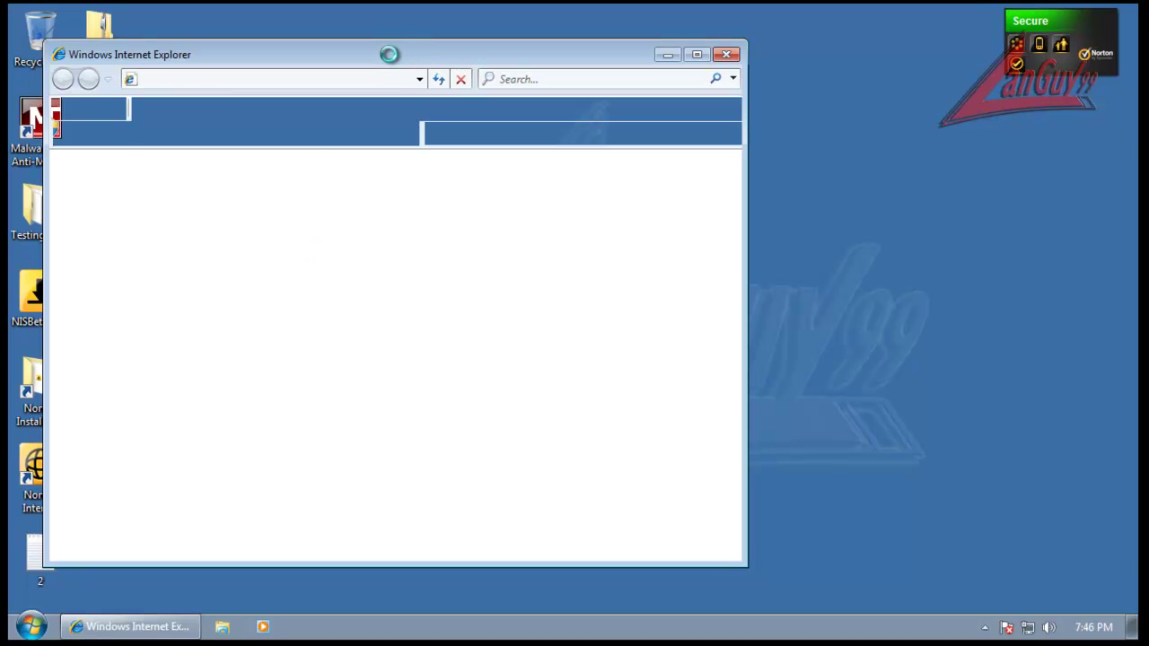
Step: Move the Internet Explorer window aside, postpone the Internet Explorer 8 setup, and close the browser upgrade page
drag(390, 56, 637, 58)
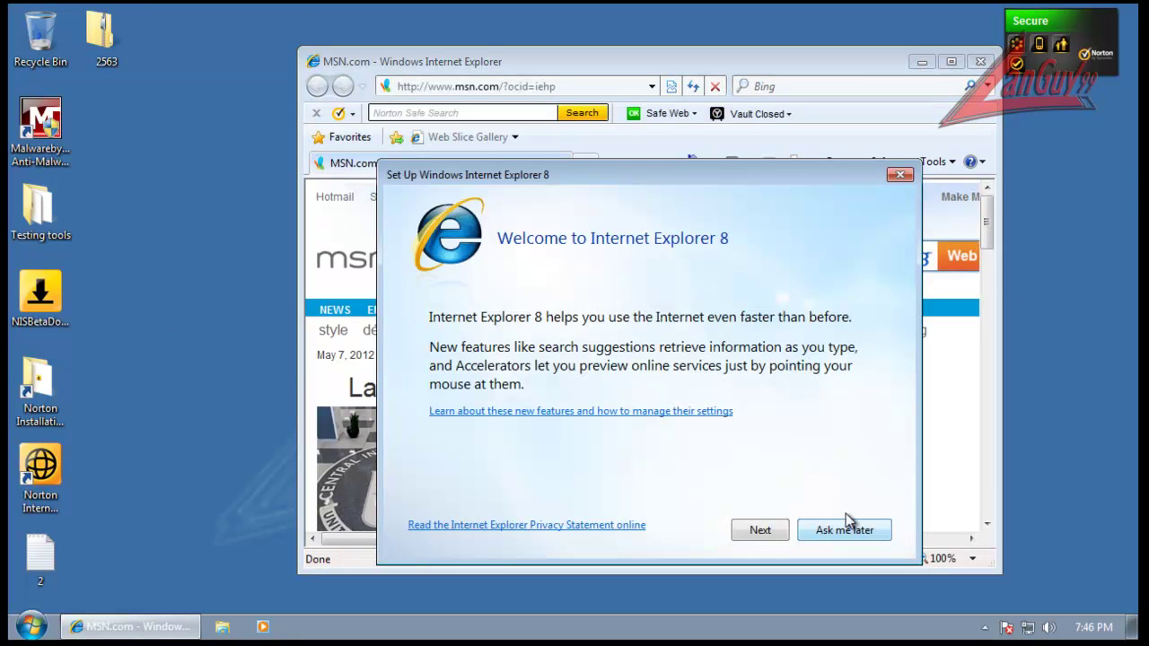
click(869, 534)
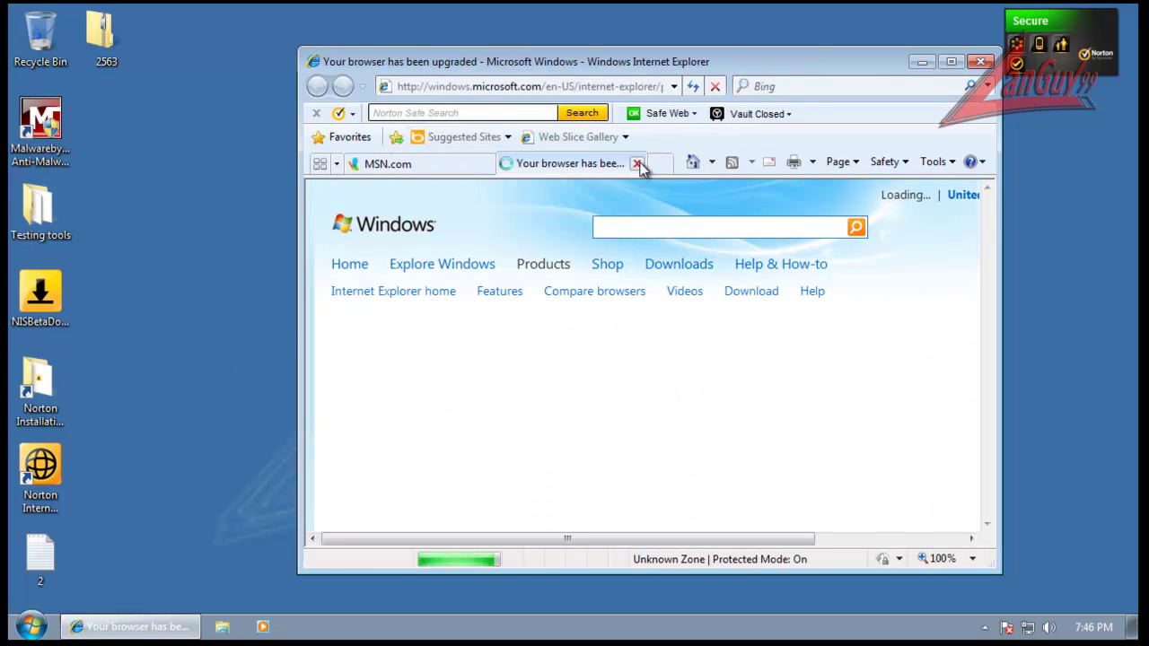
click(637, 163)
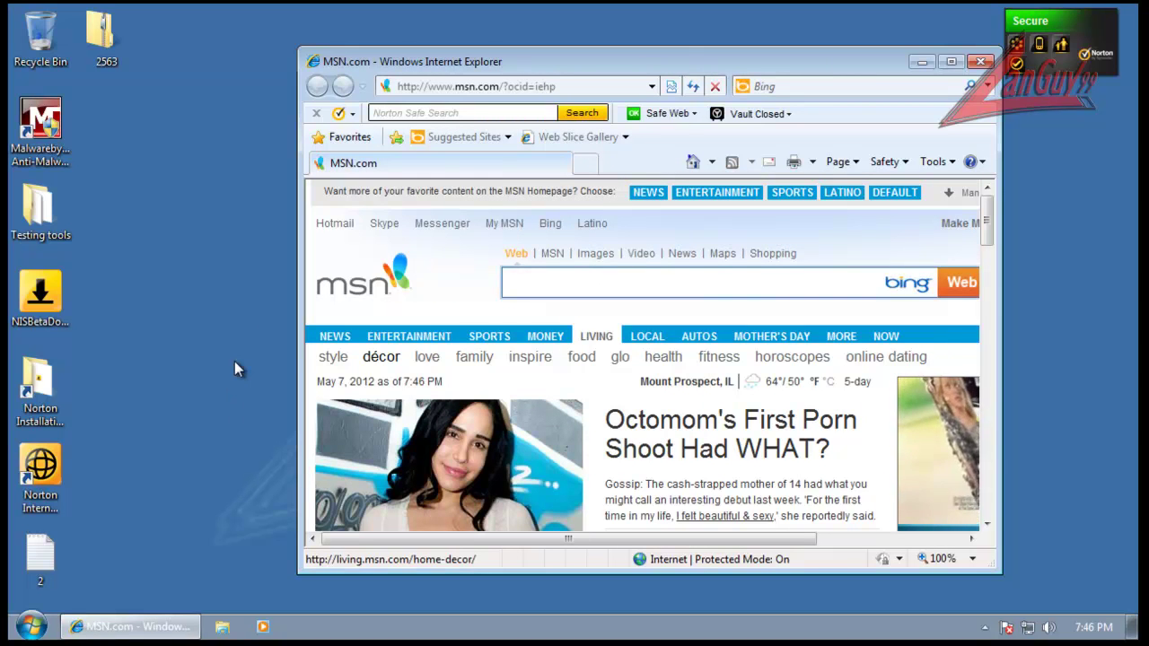
double_click(45, 558)
drag(418, 134, 384, 138)
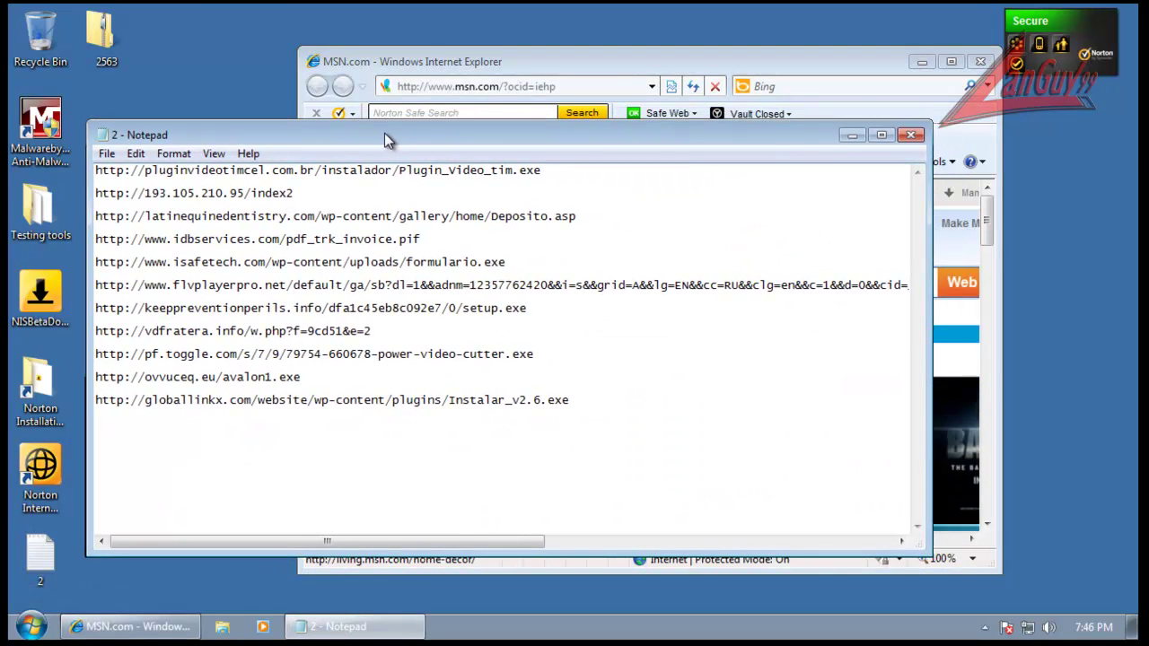
drag(541, 170, 50, 151)
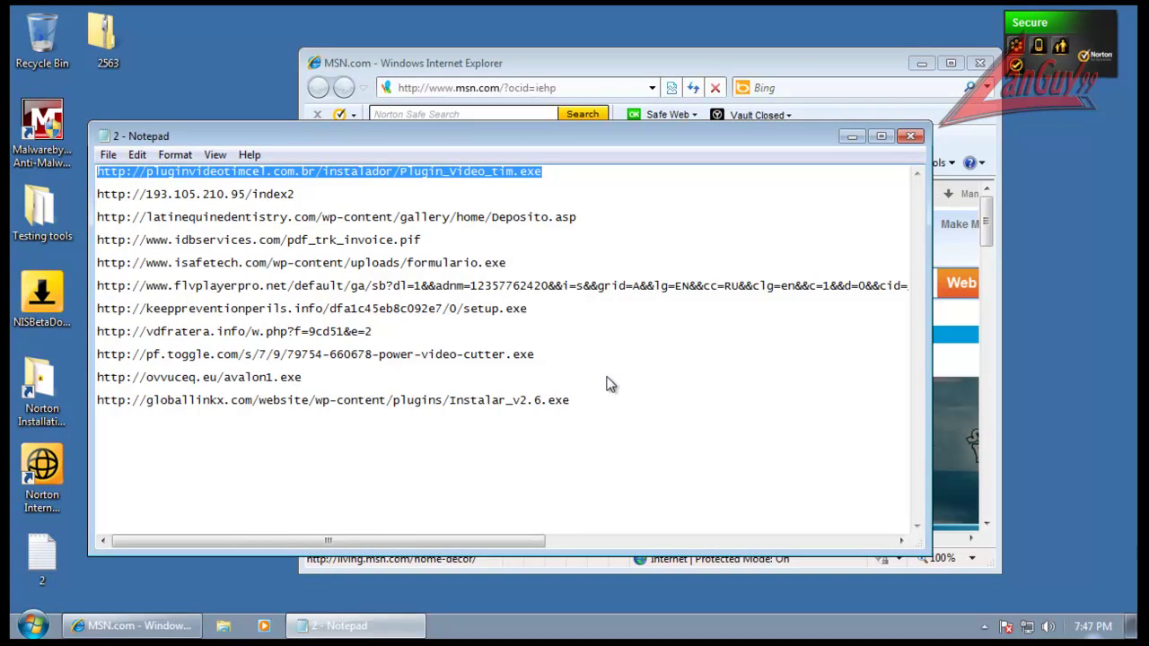
Step: Reopen Norton Internet Security, run LiveUpdate once more, and postpone the activation request
click(984, 628)
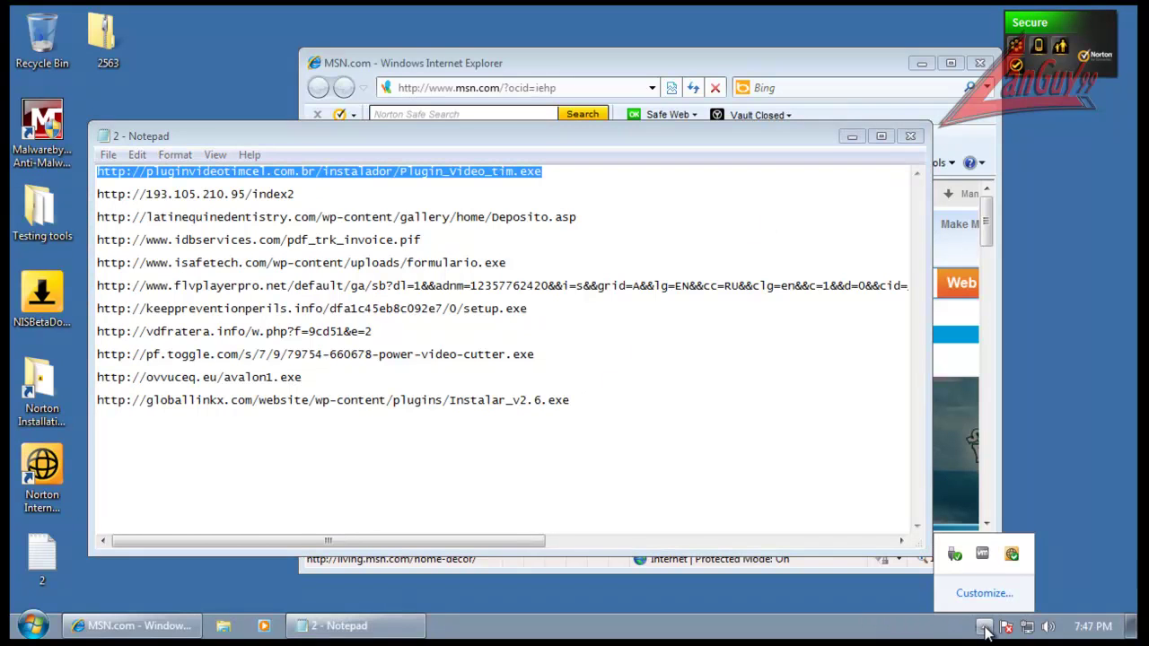
double_click(1013, 557)
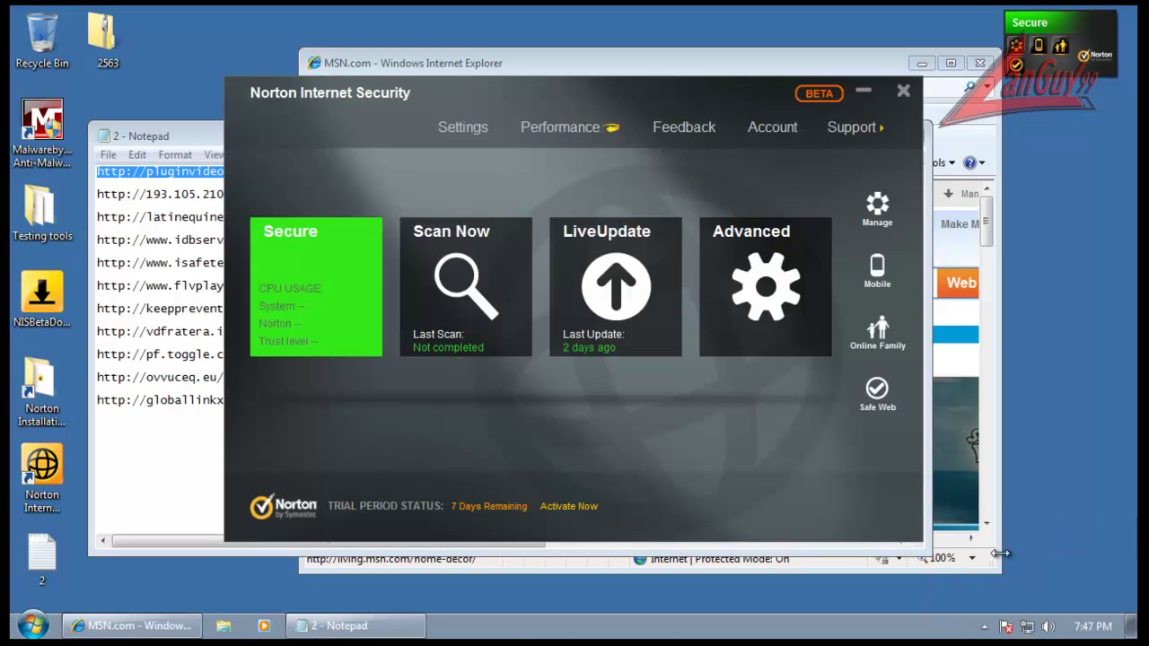
click(596, 303)
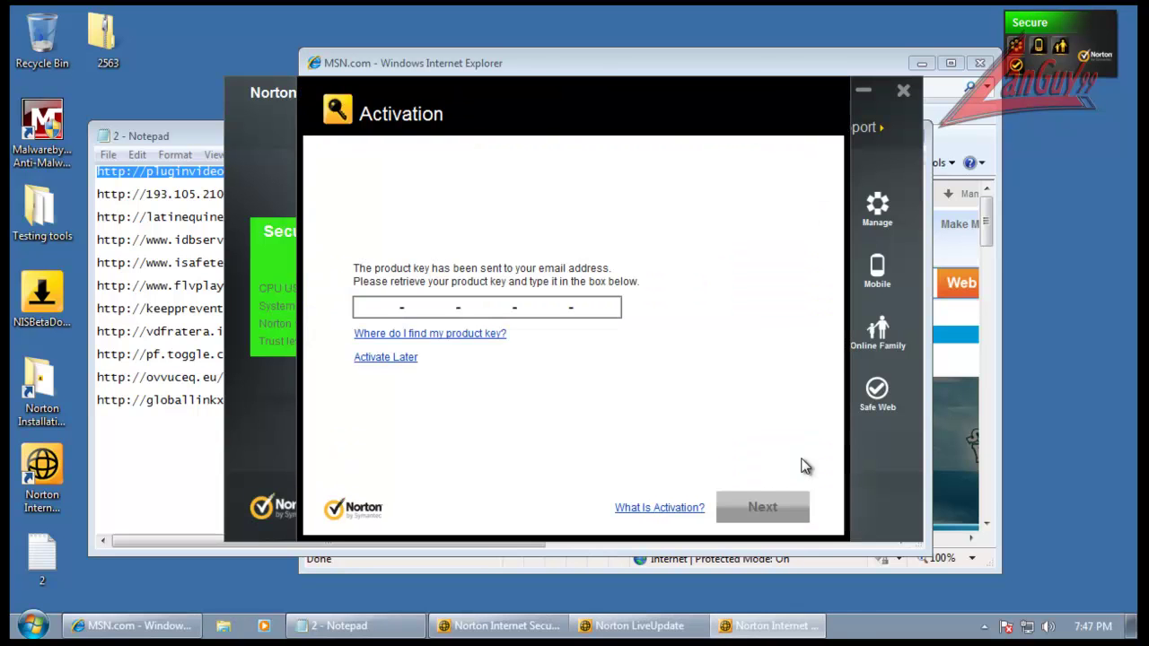
click(368, 359)
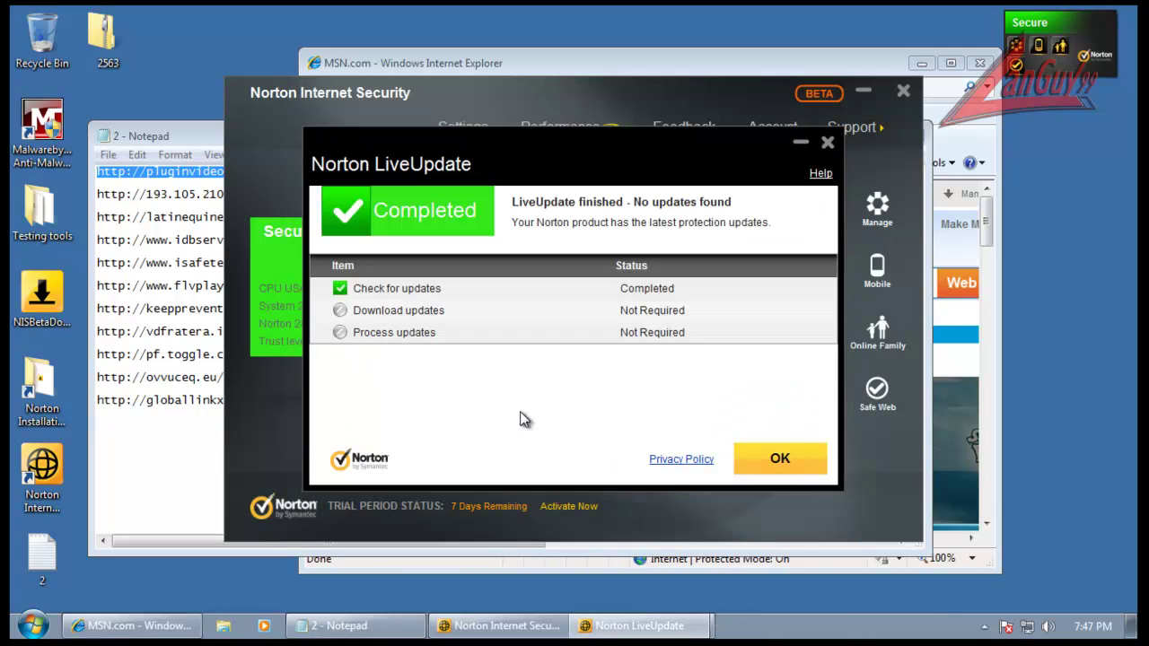
click(788, 462)
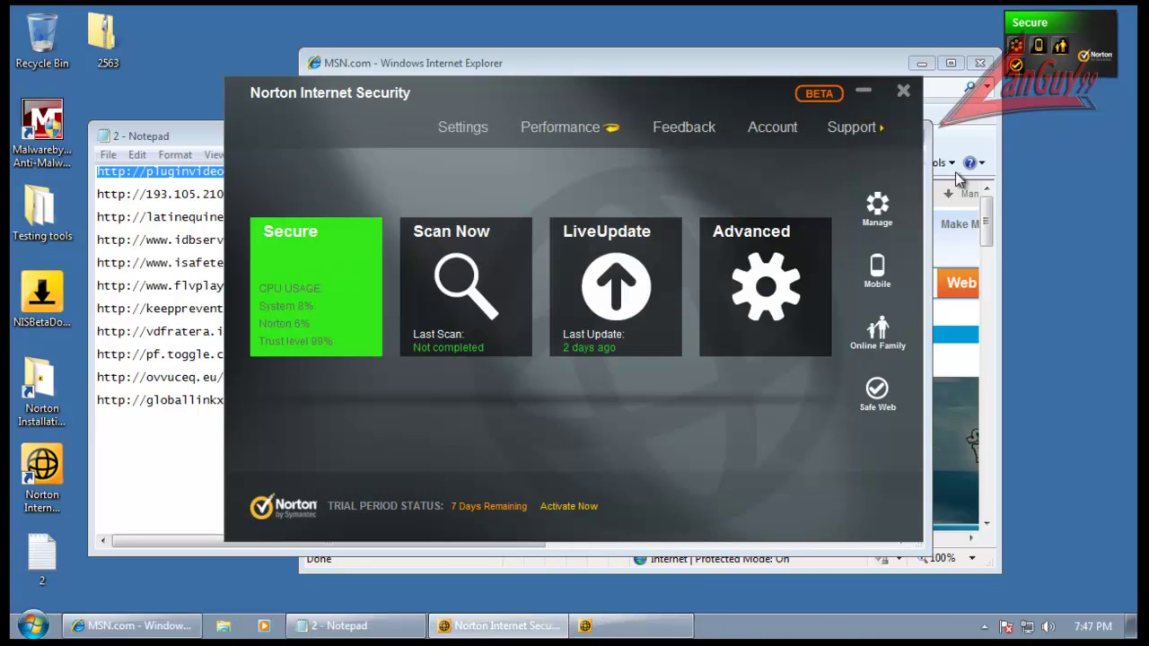
Step: Close Norton Internet Security, load the selected pluginvideotimcel.com.br URL in Internet Explorer, and run Plugin_Video_tim.exe
click(902, 93)
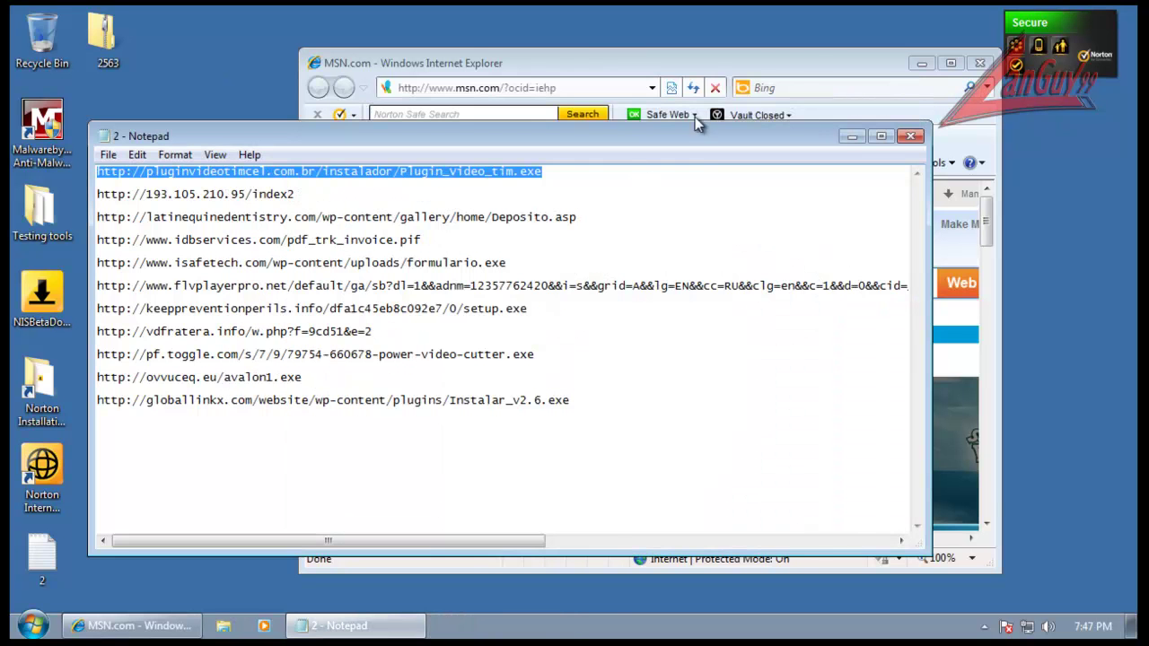
right_click(517, 179)
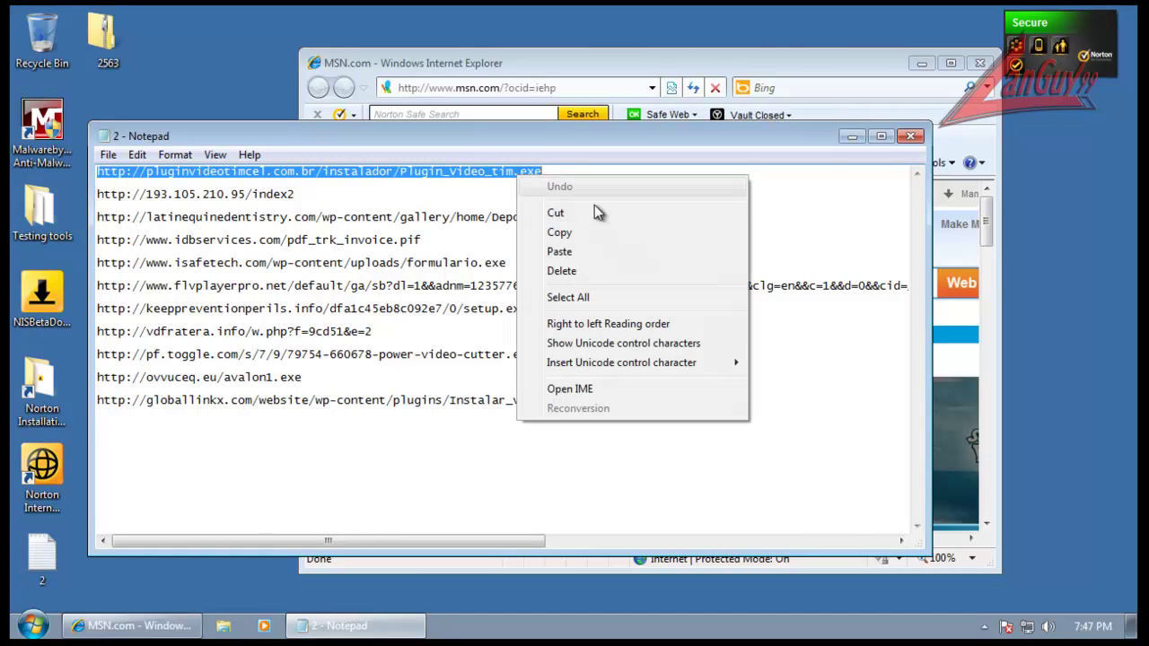
click(608, 236)
click(624, 88)
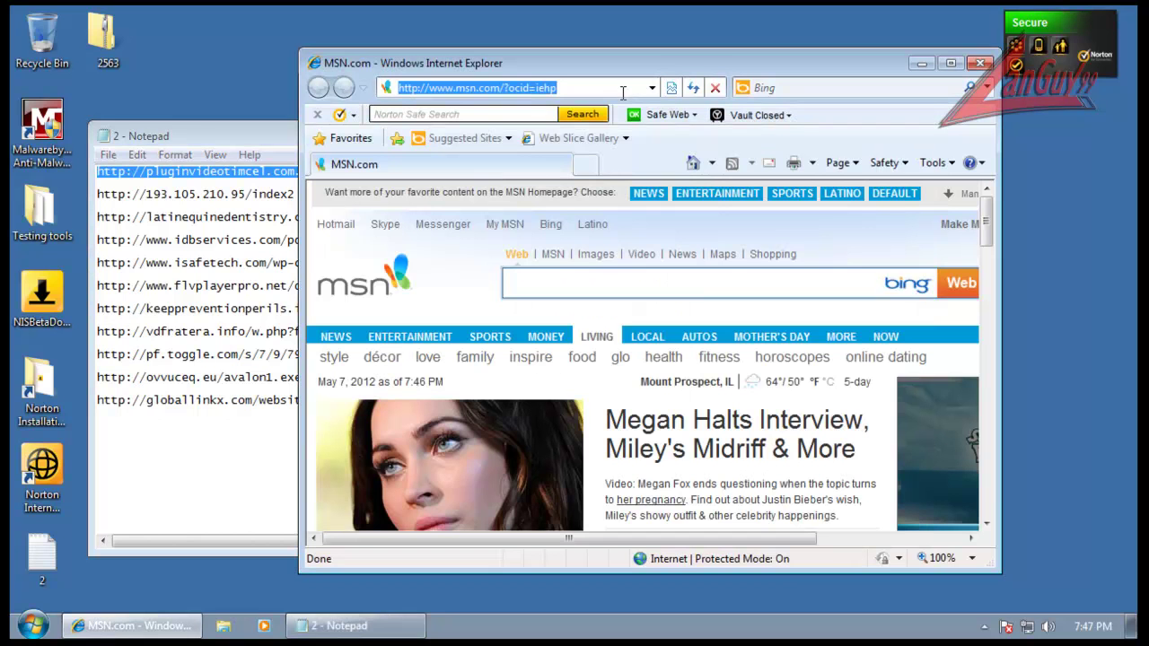
key(ctrl+v)
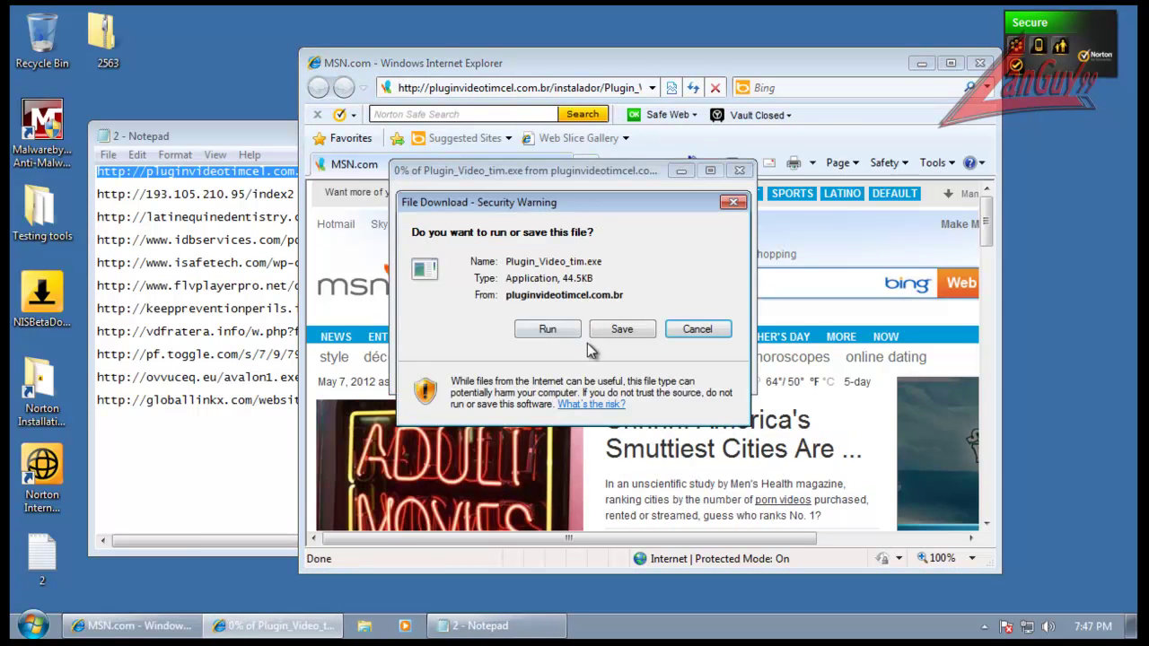
click(568, 328)
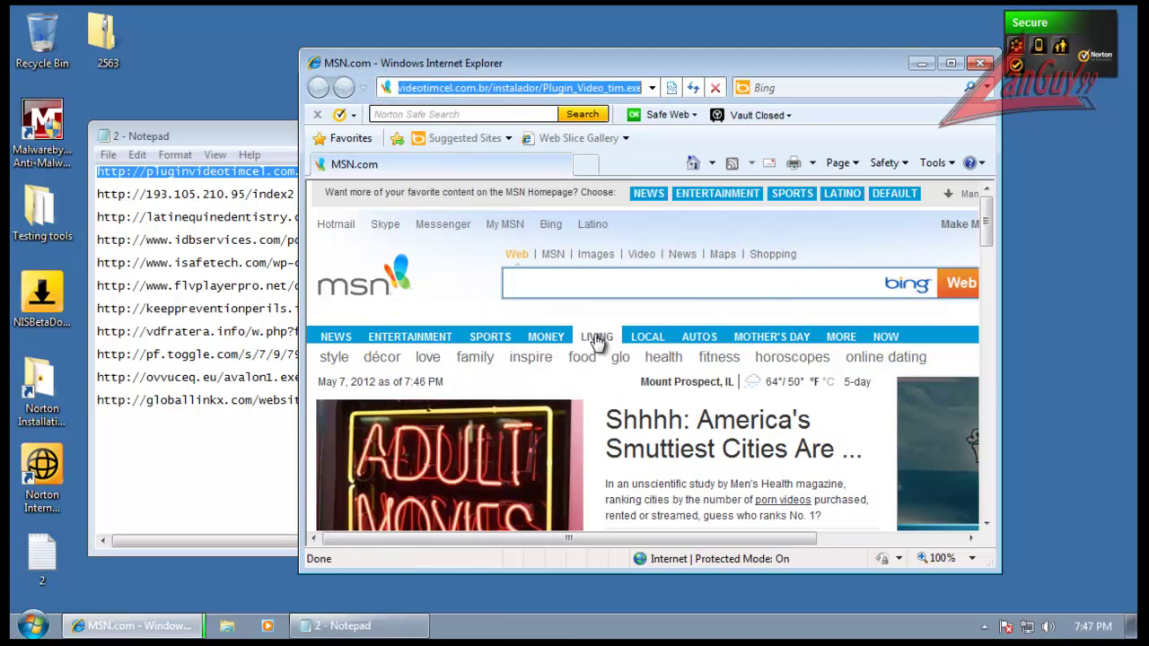
mouse_move(647, 338)
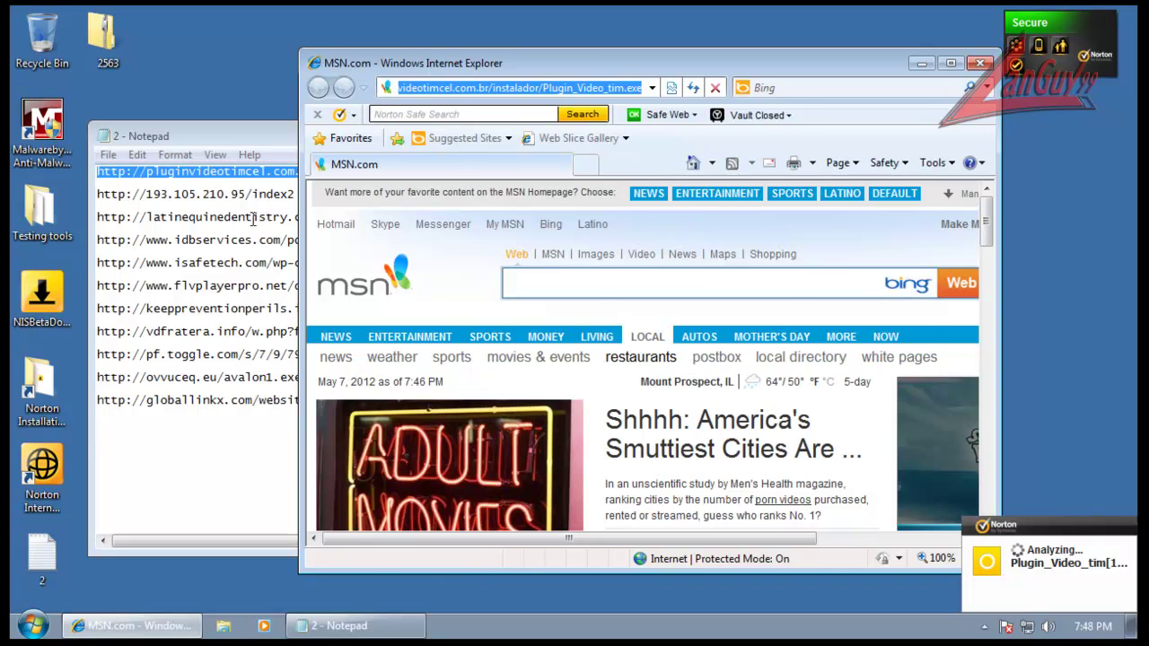
click(263, 178)
drag(308, 194, 90, 184)
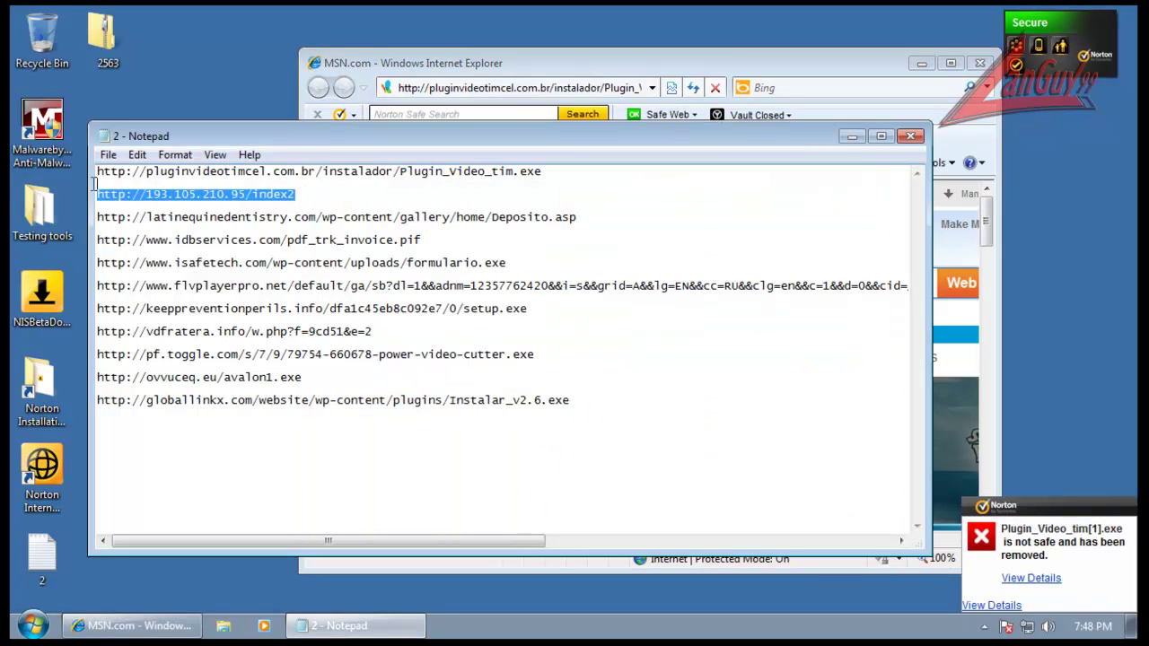
click(594, 87)
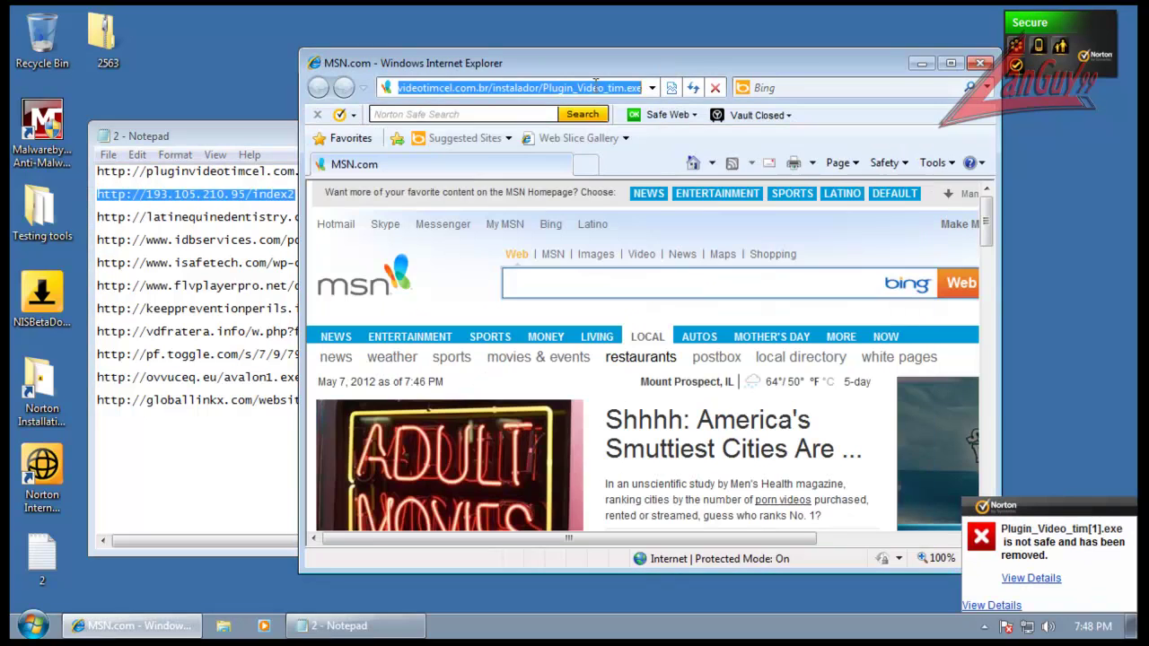
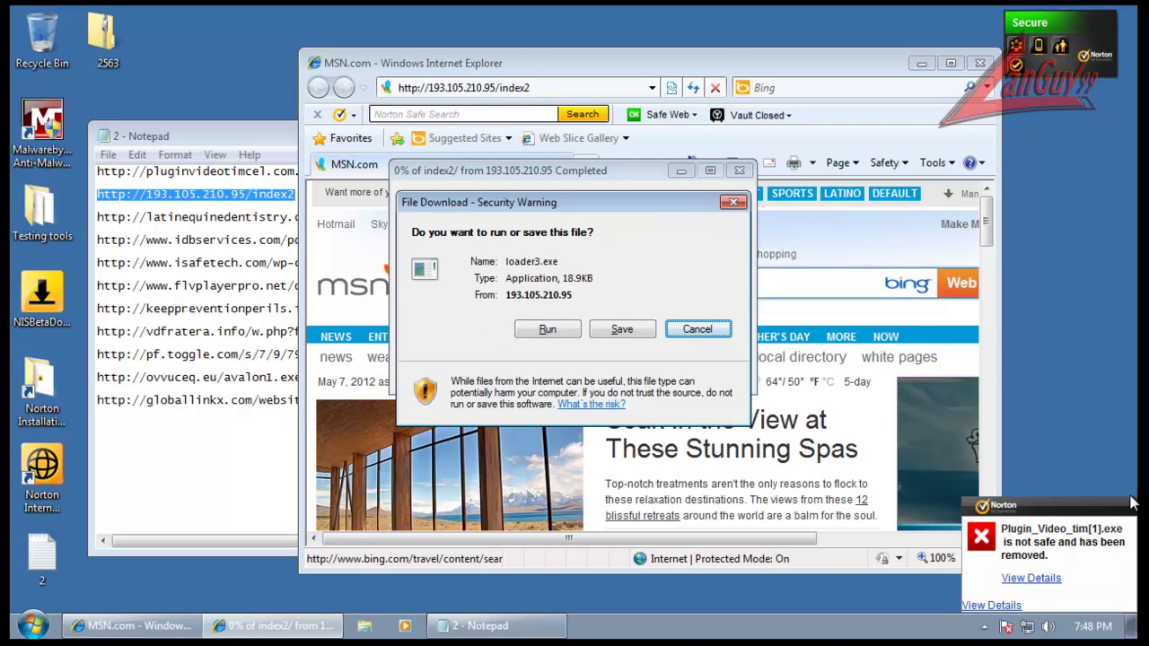
click(1128, 509)
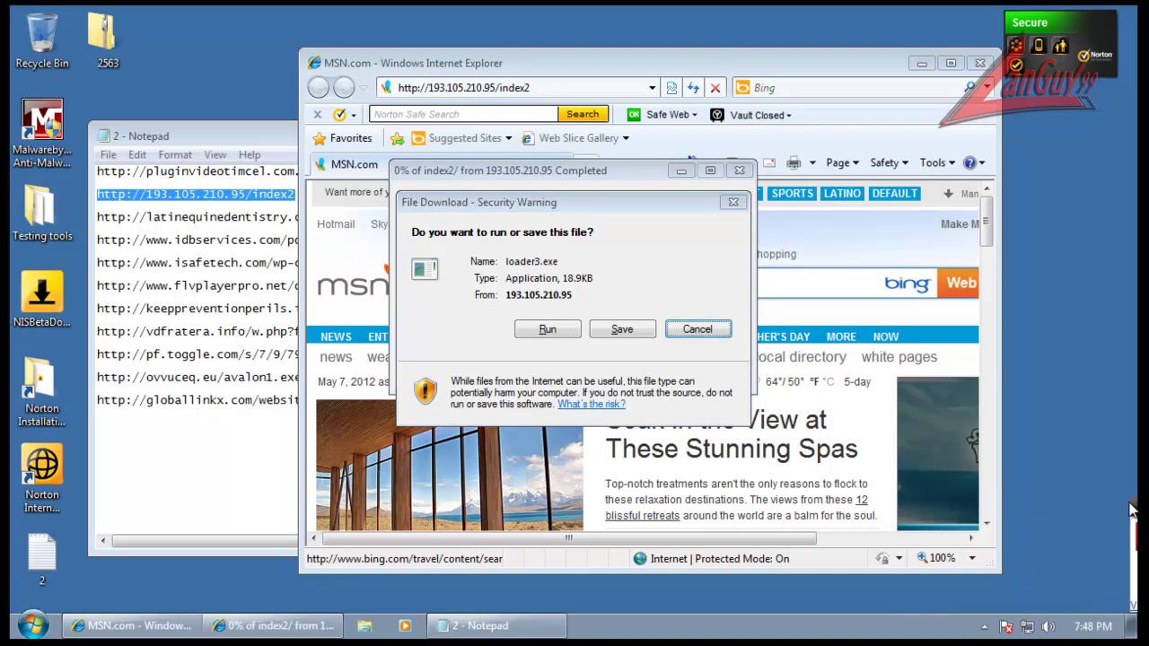
click(560, 332)
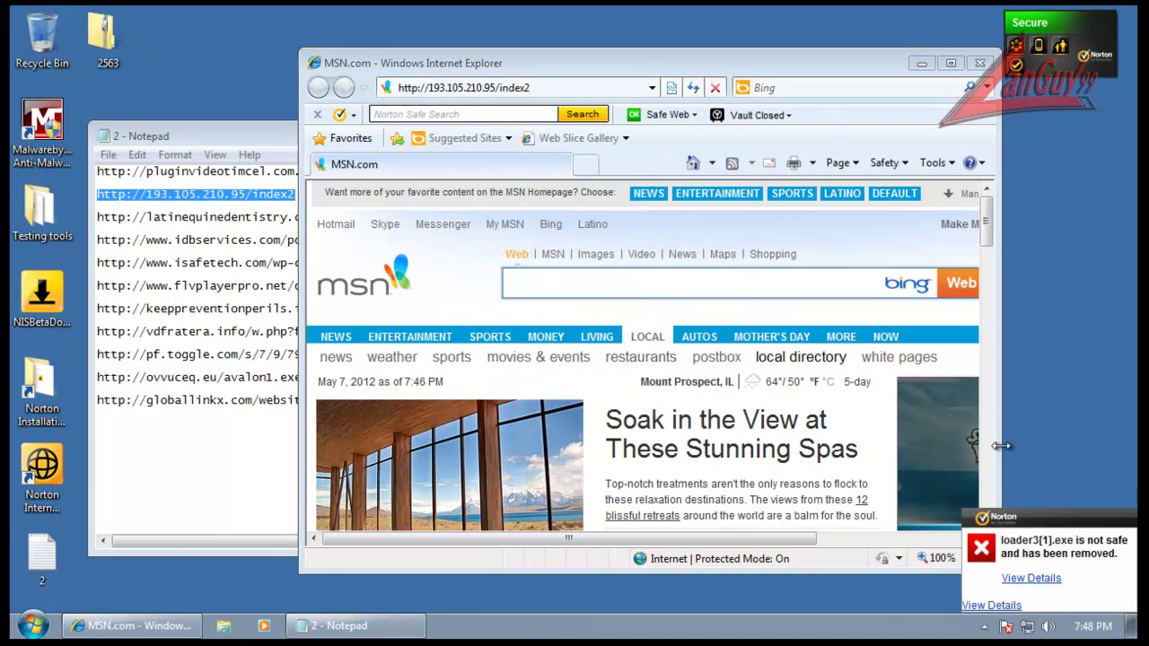
click(1126, 520)
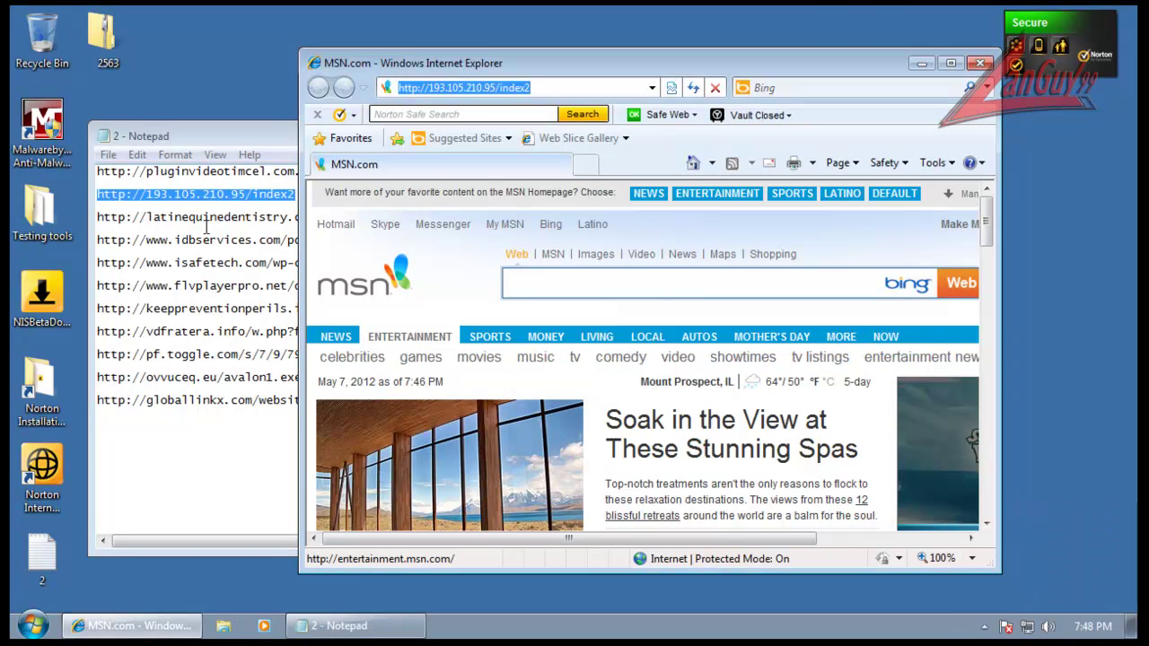
click(572, 248)
double_click(586, 217)
key(ctrl+c)
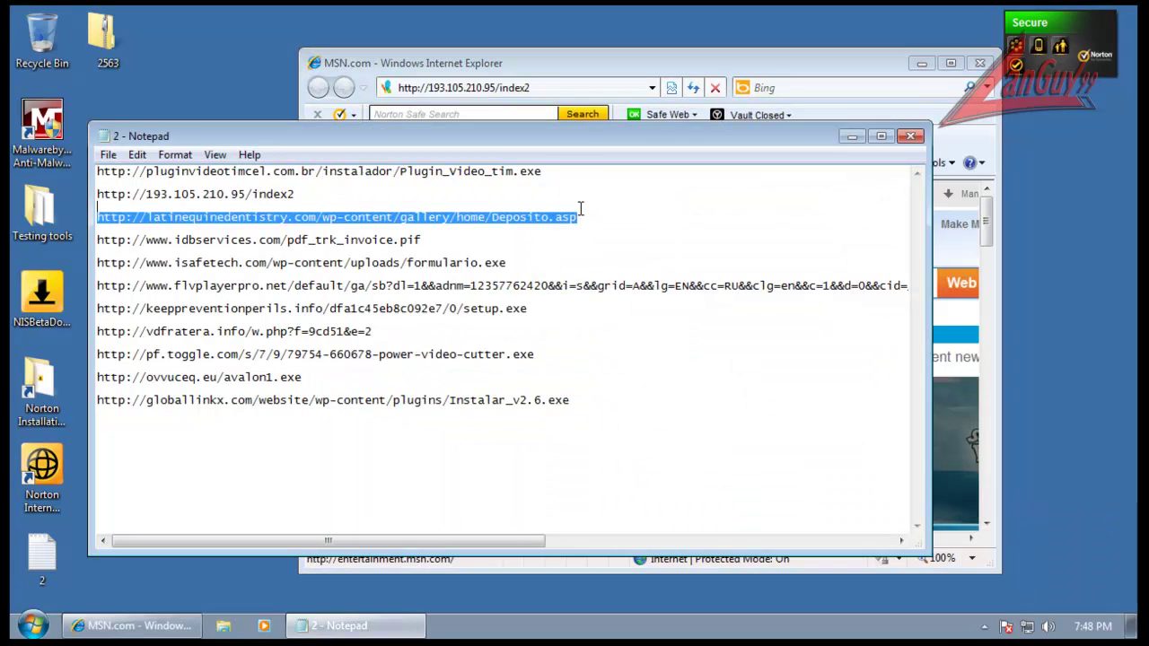
click(608, 88)
key(ctrl+v)
key(Return)
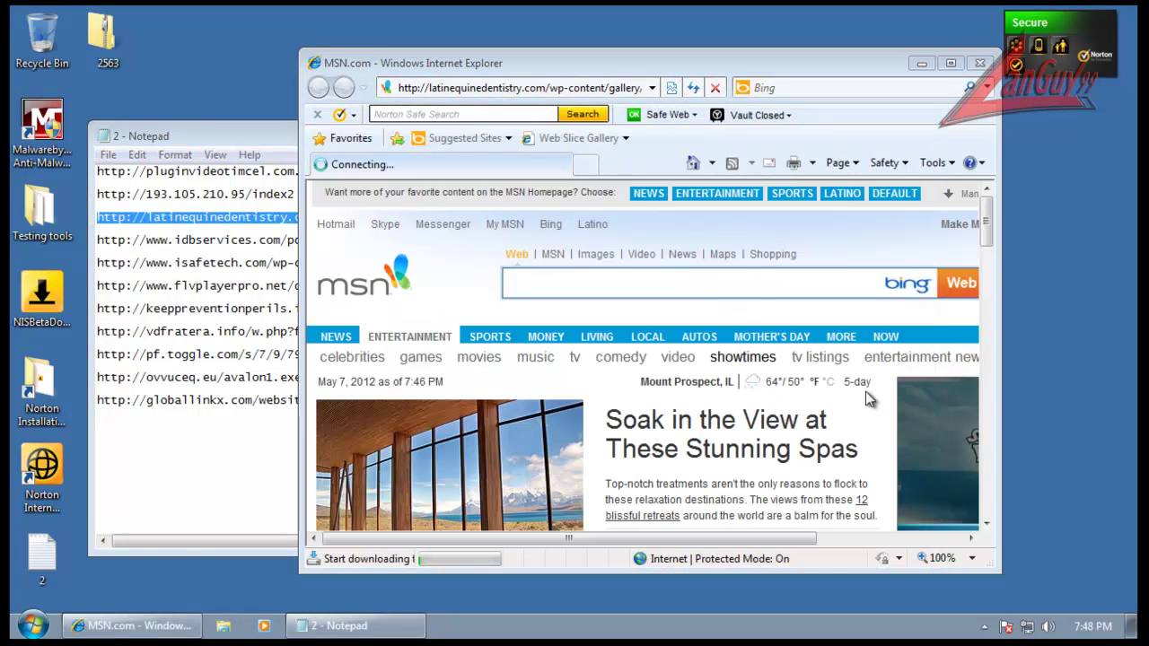
click(529, 322)
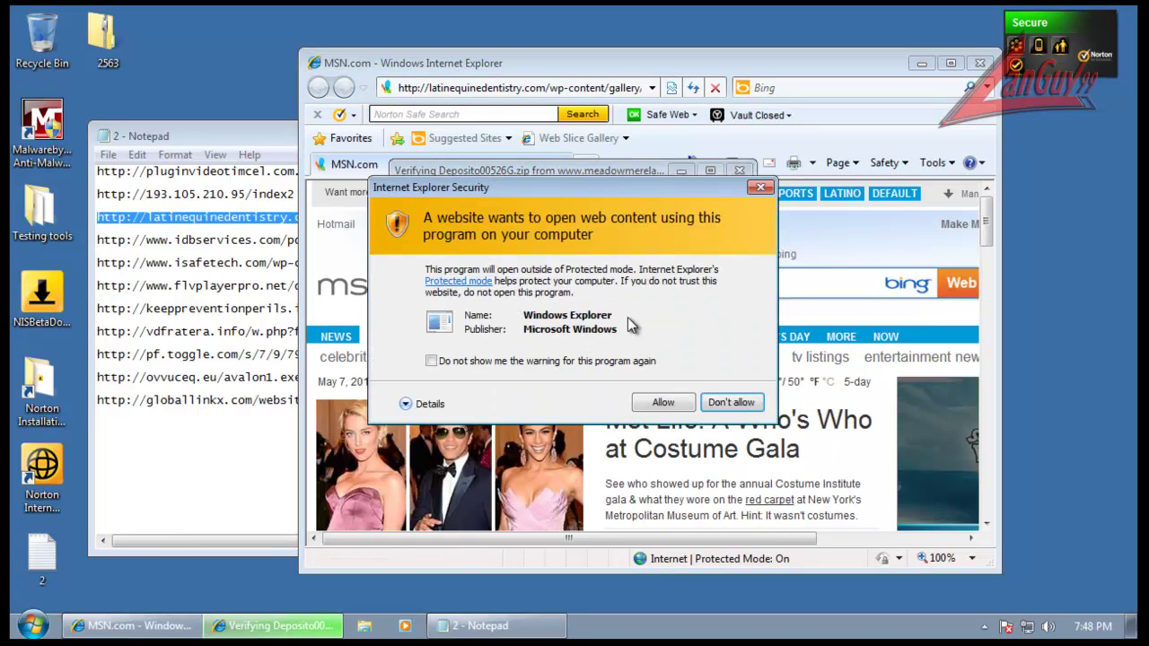
click(663, 404)
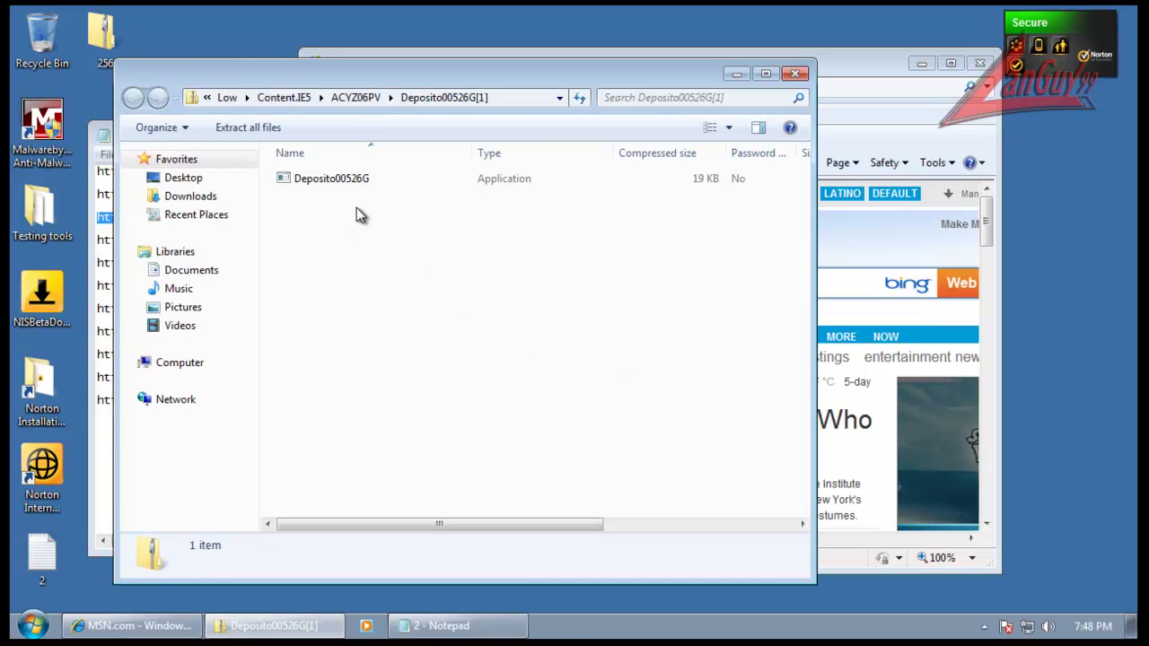
Step: Try to run Deposito00526G from the zip, dismiss the errors and Norton alert, and close the folder window
double_click(328, 180)
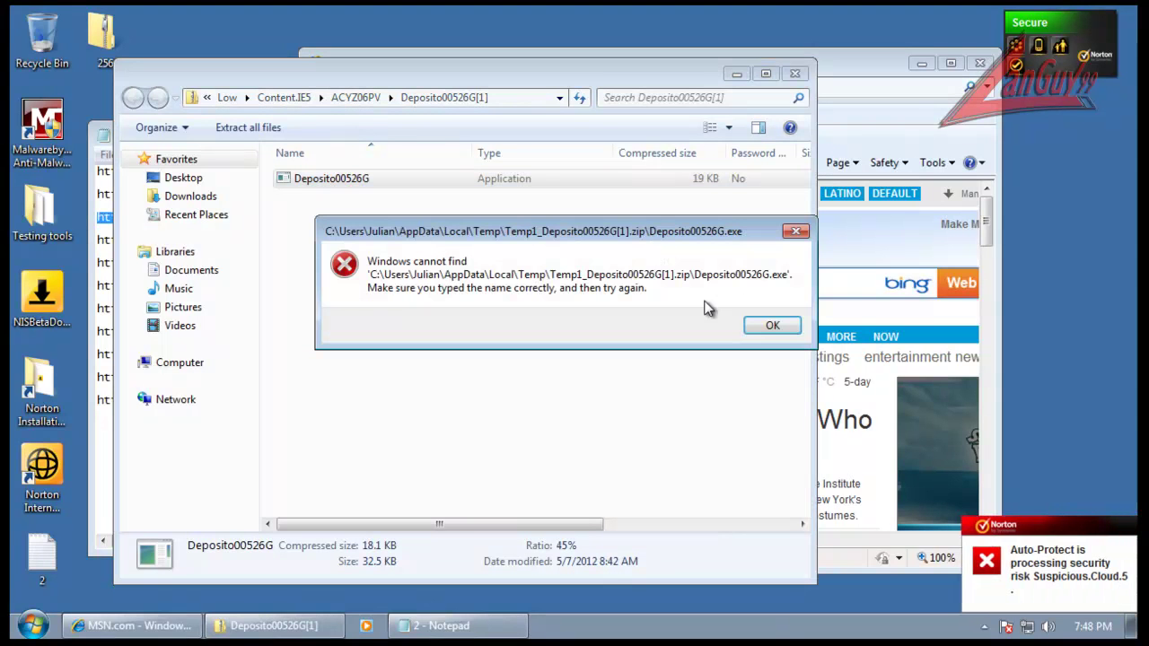
click(774, 329)
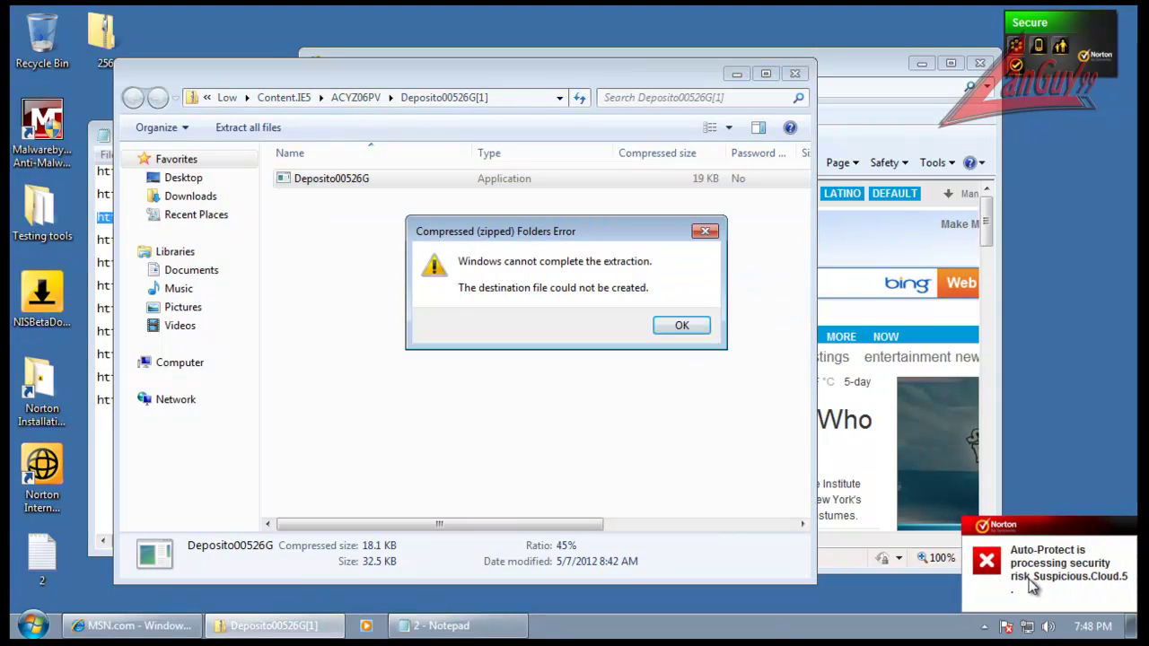
click(688, 327)
click(803, 75)
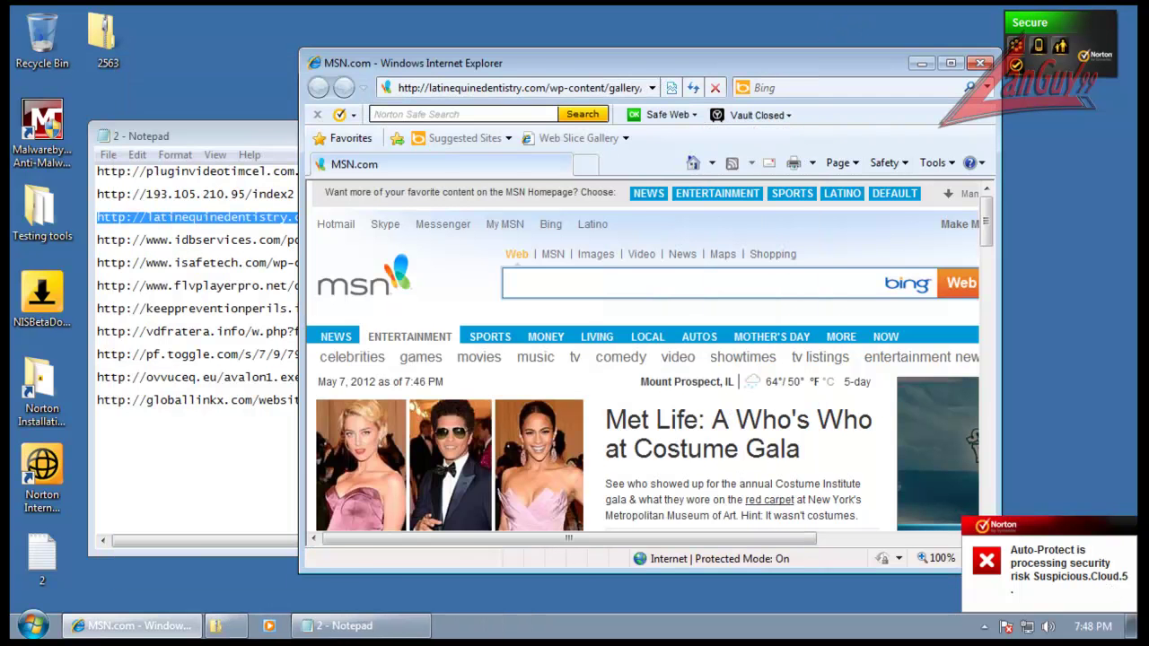
click(1127, 528)
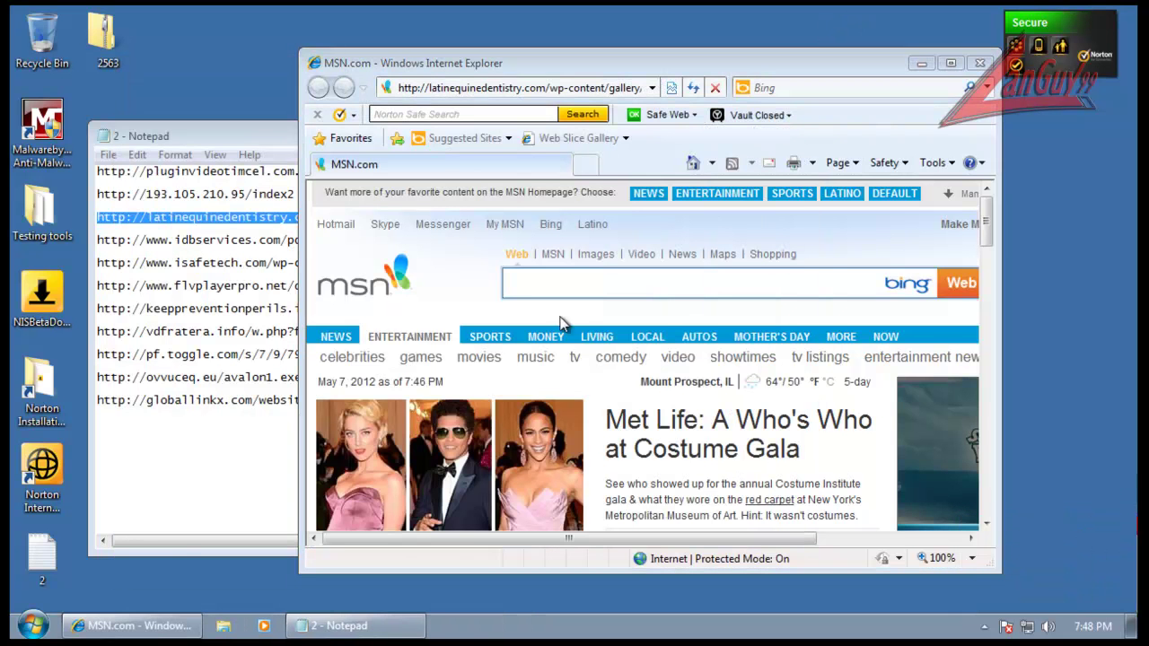
click(244, 232)
click(431, 238)
key(shift+Home)
key(ctrl+c)
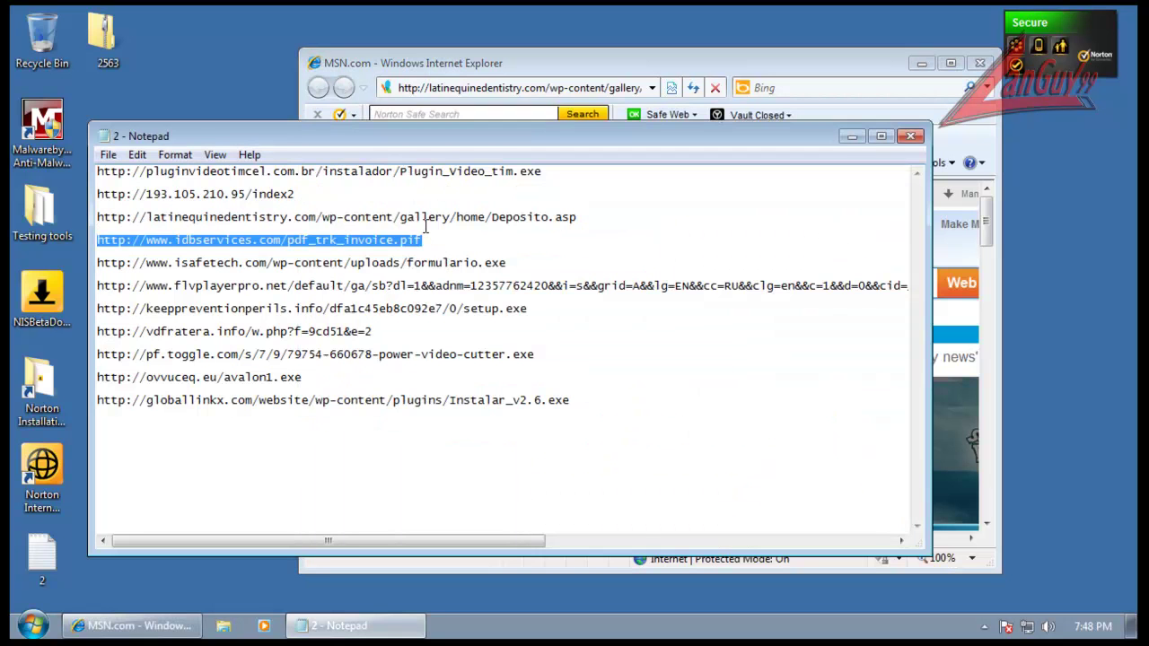
click(621, 51)
click(600, 88)
key(ctrl+v)
key(Return)
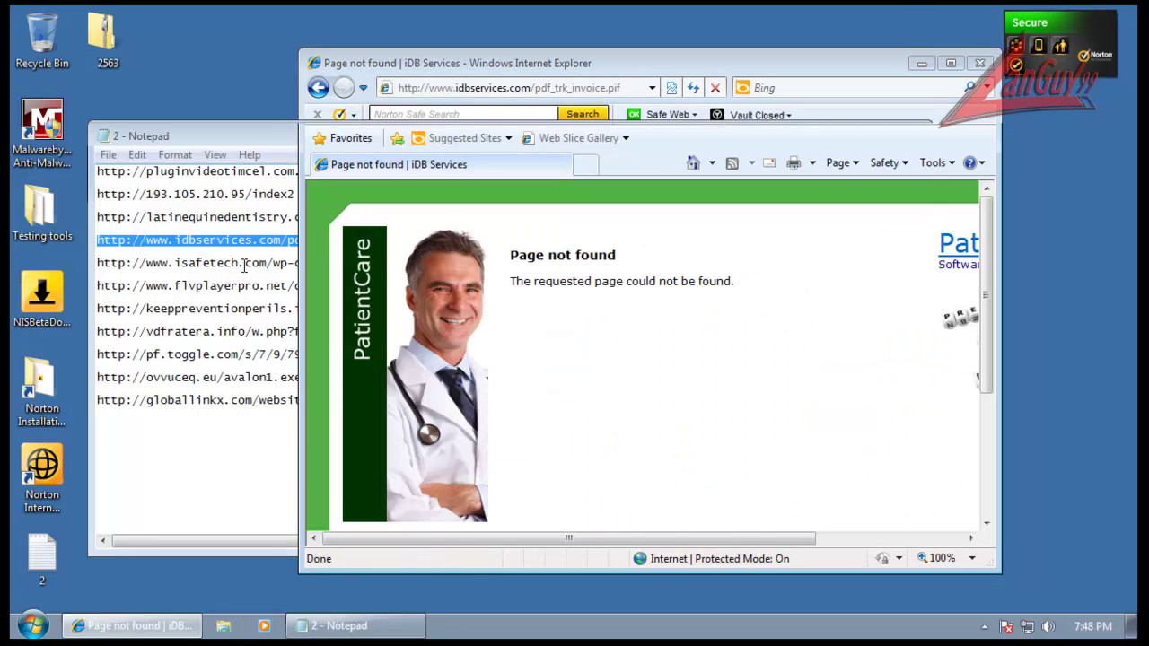
click(243, 264)
key(shift+Home)
key(ctrl+c)
click(591, 87)
key(ctrl+v)
key(Return)
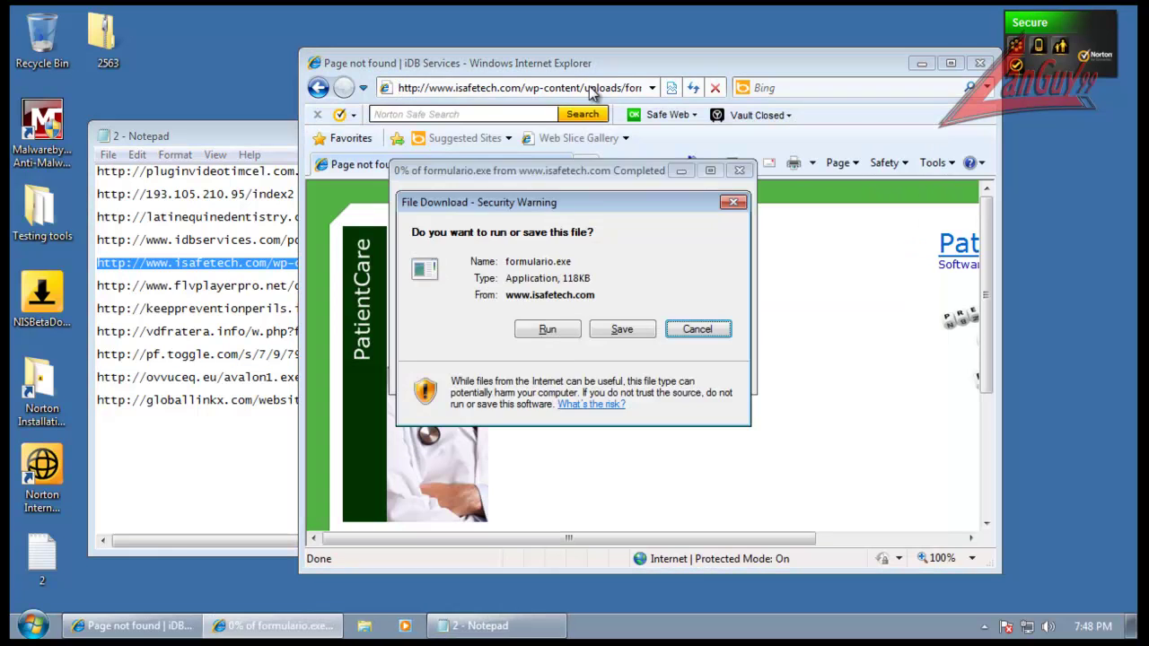
click(539, 328)
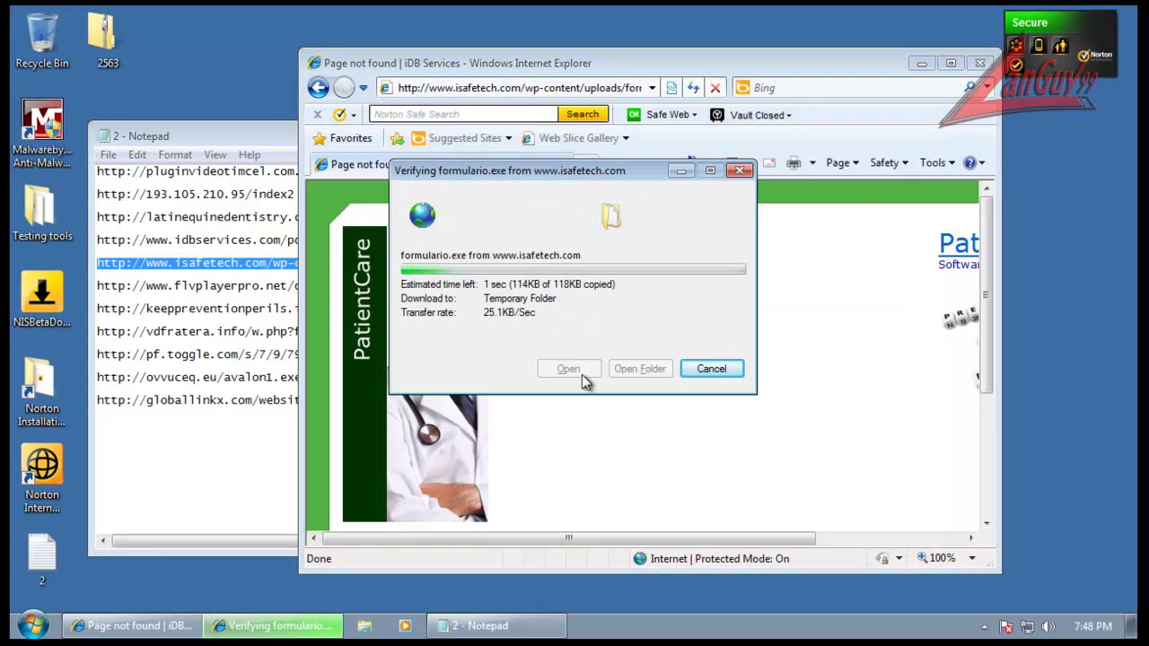
click(684, 283)
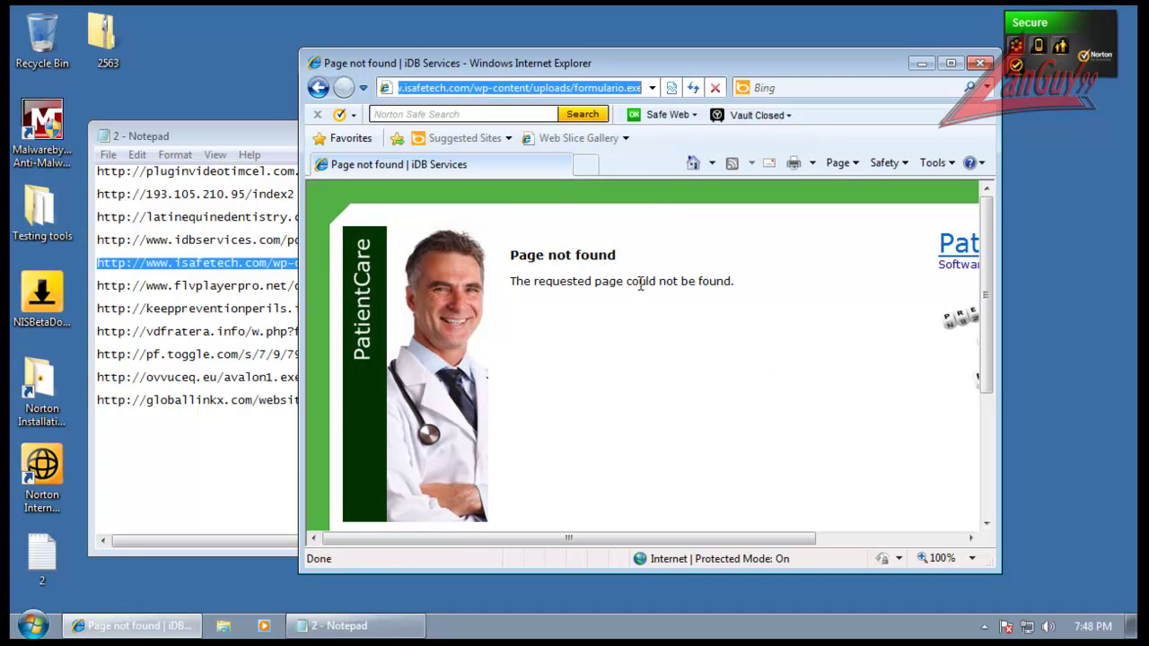
click(265, 285)
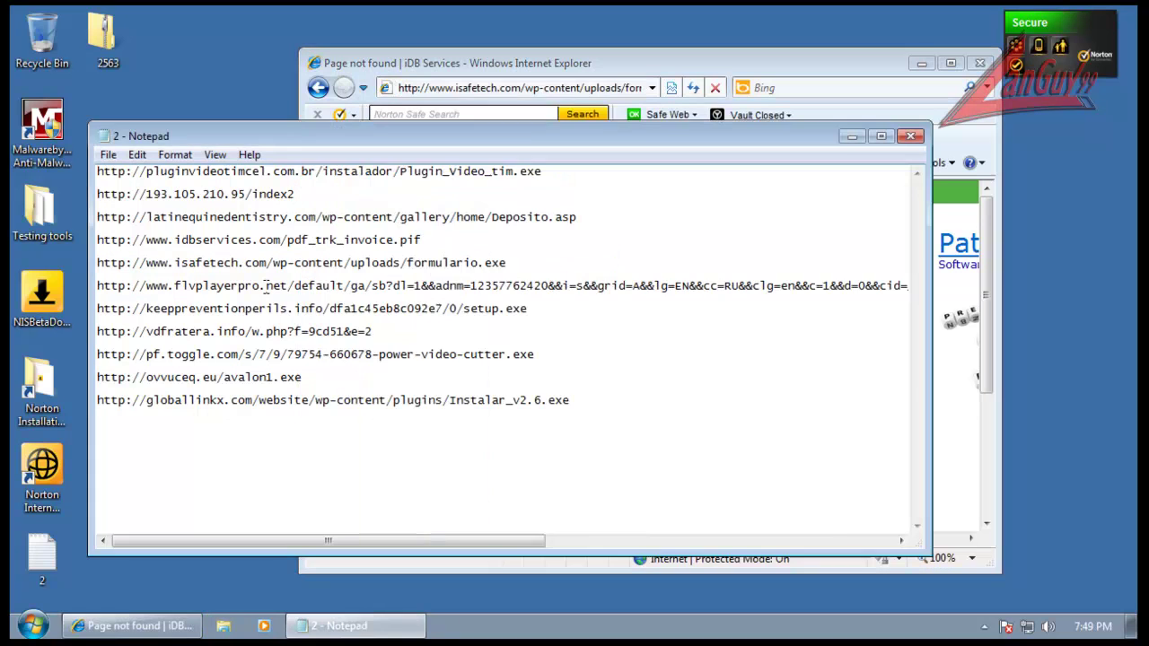
click(101, 285)
key(shift+End)
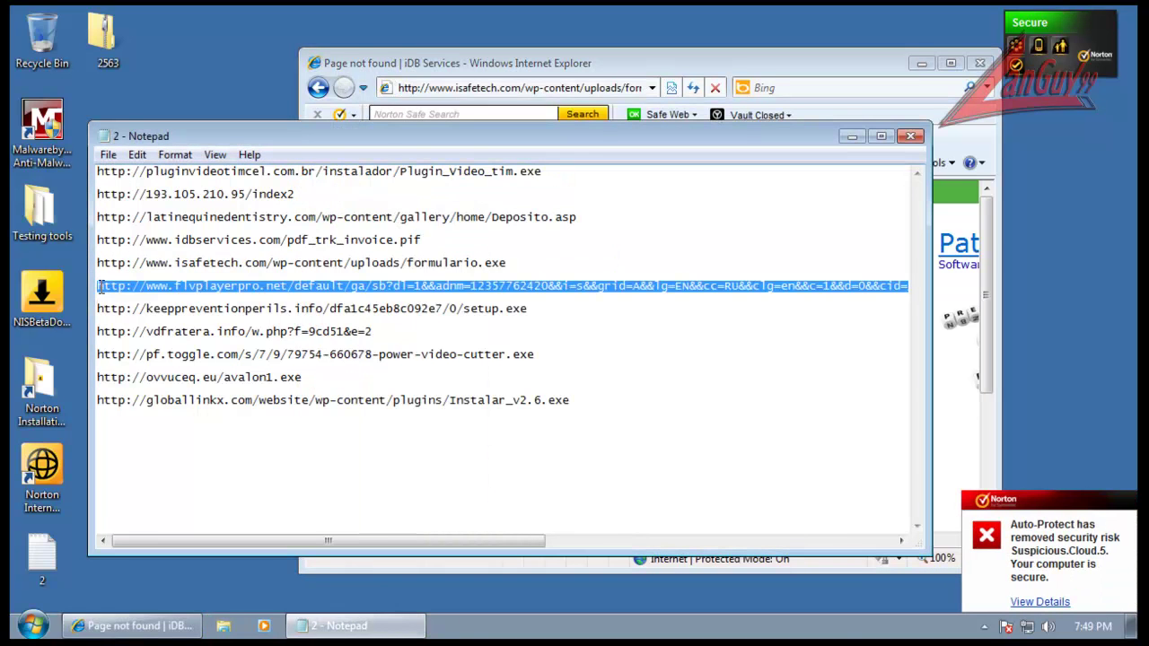
click(710, 70)
click(601, 87)
key(ctrl+v)
key(Return)
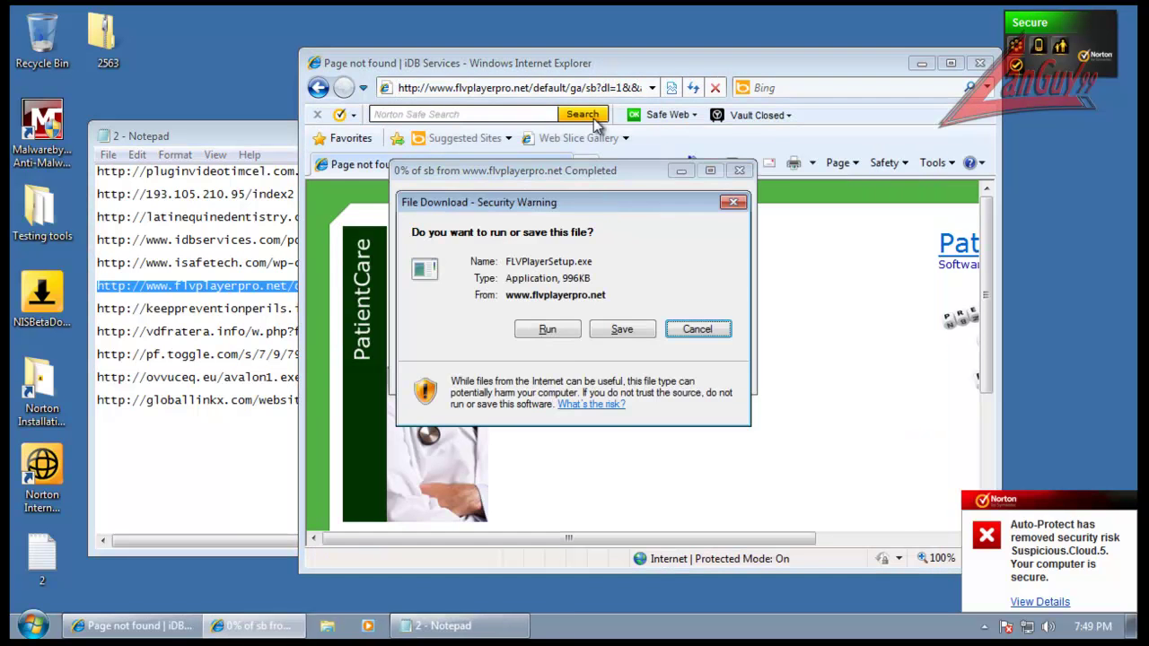
Step: Run FLVPlayerSetup.exe, dismiss the Norton notification, and allow the installer to make changes to the computer
click(548, 329)
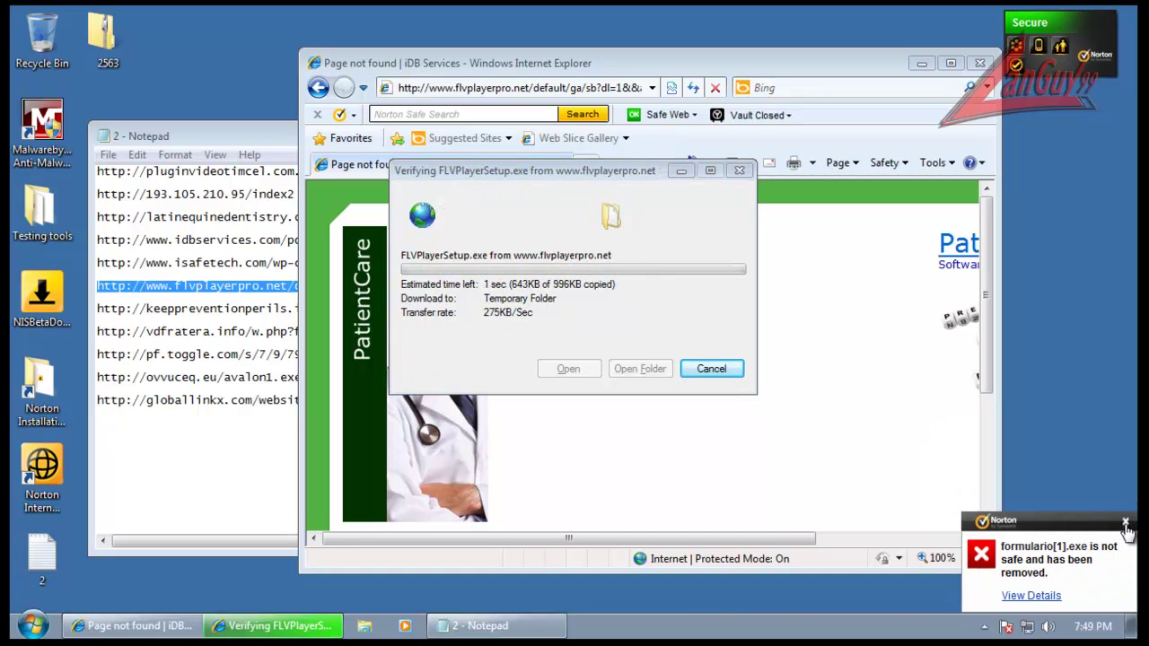
click(1125, 522)
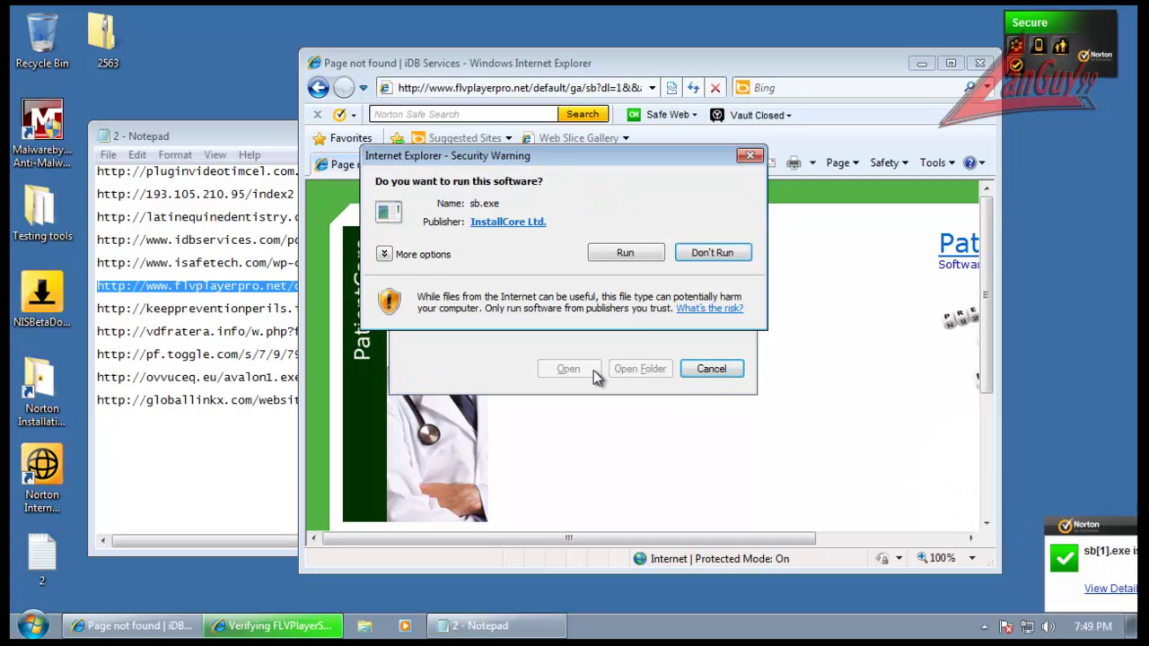
click(621, 258)
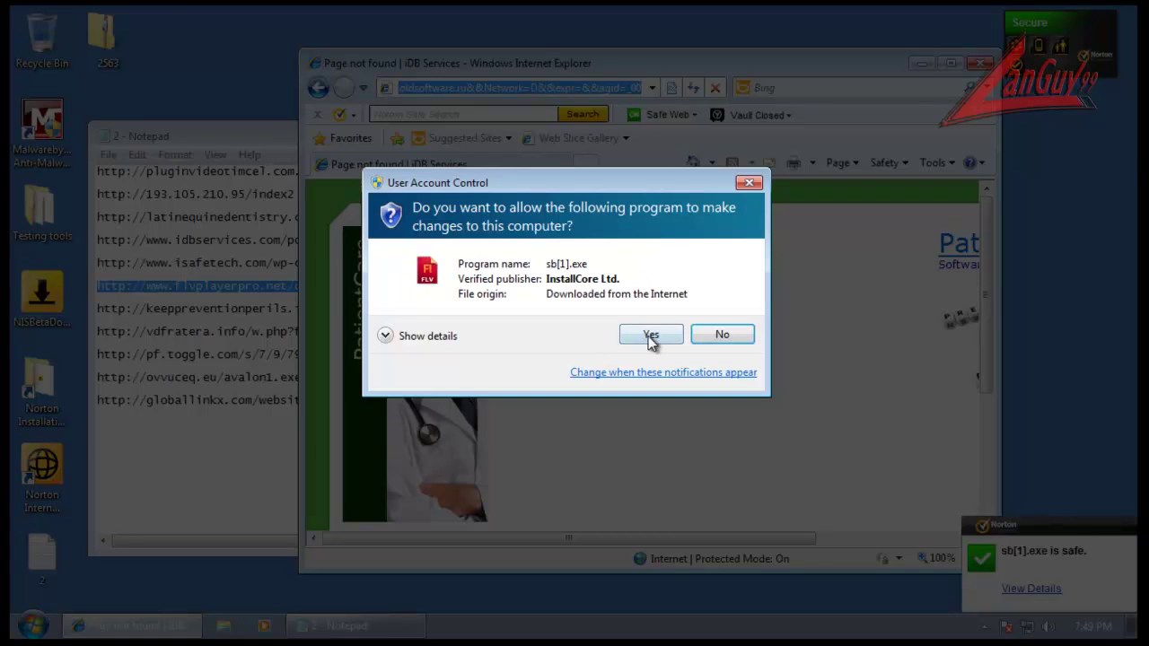
click(650, 337)
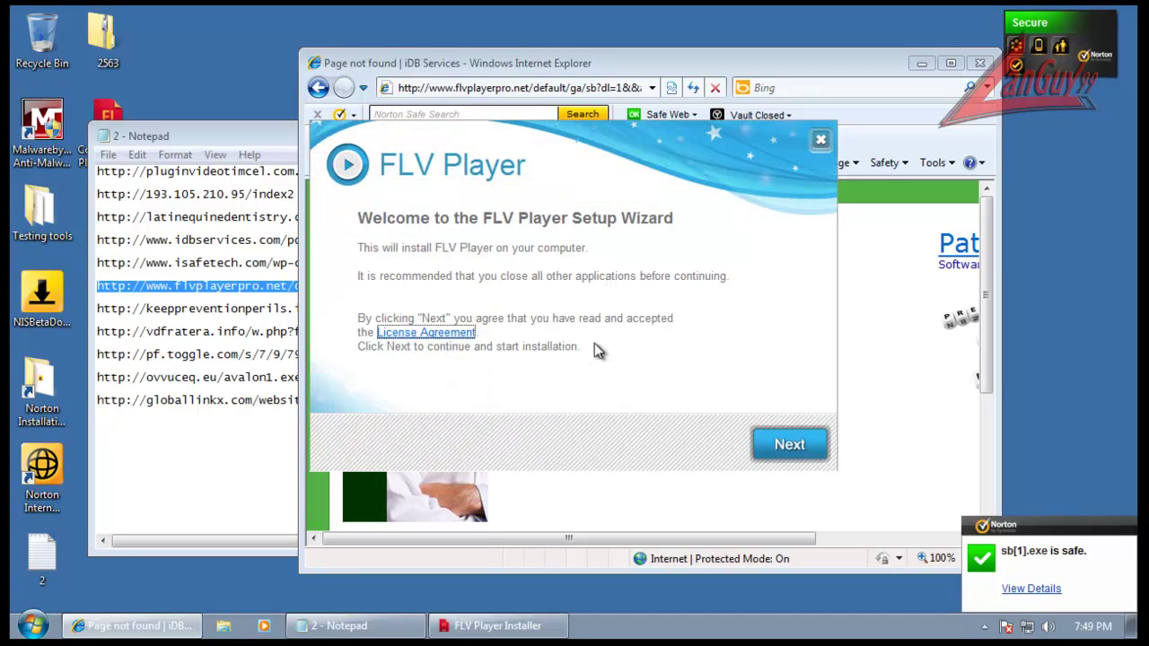
Step: Start installing FLV Player with the Quick Installation (Default) option
click(778, 442)
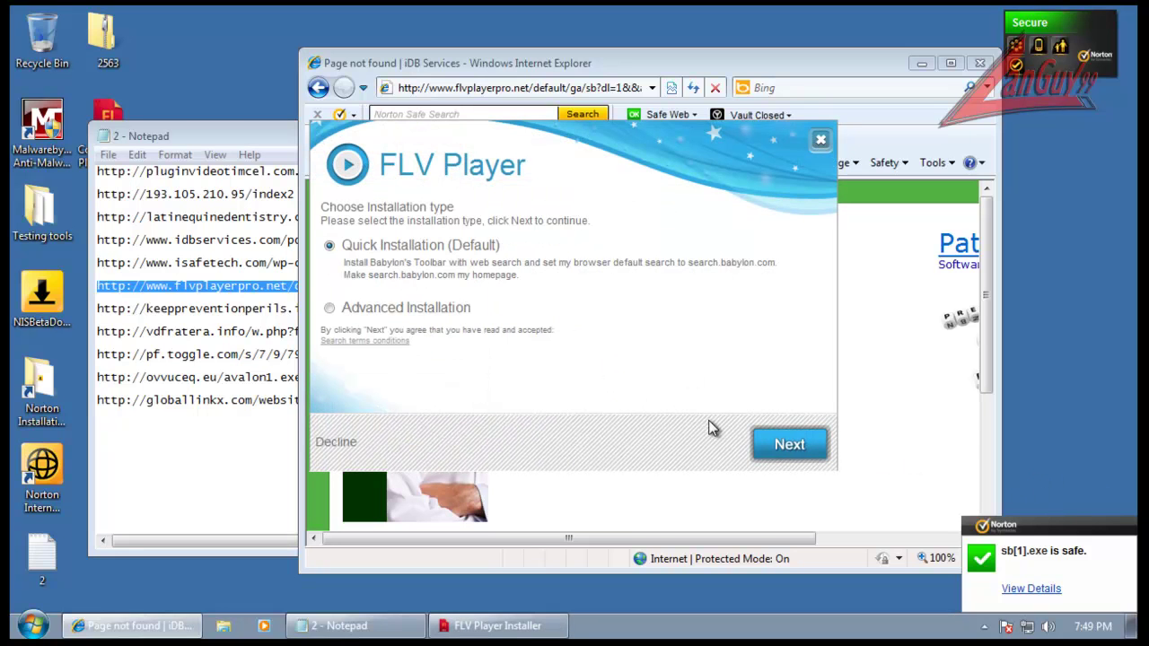
click(782, 442)
click(787, 445)
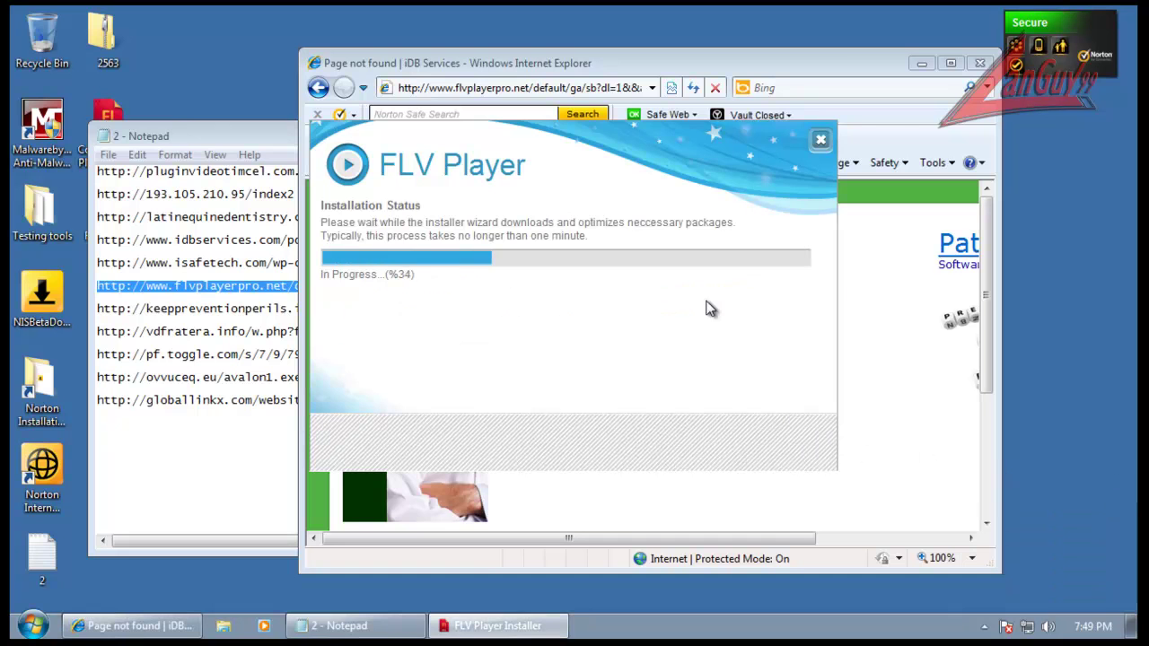
drag(586, 142, 532, 100)
click(137, 314)
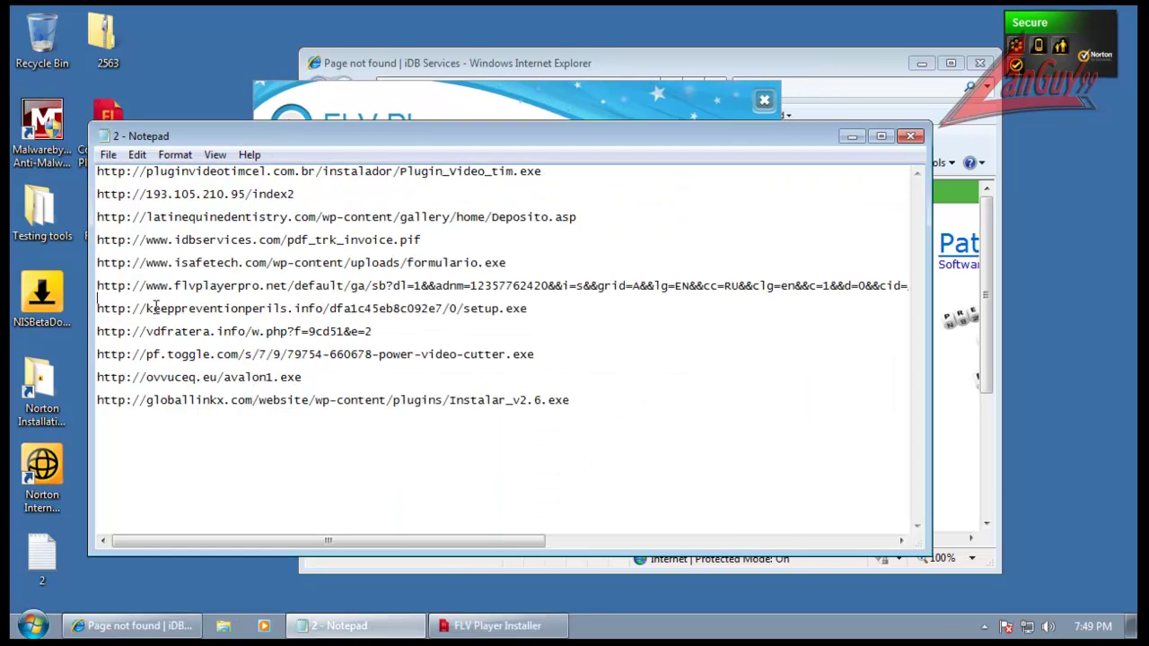
double_click(537, 296)
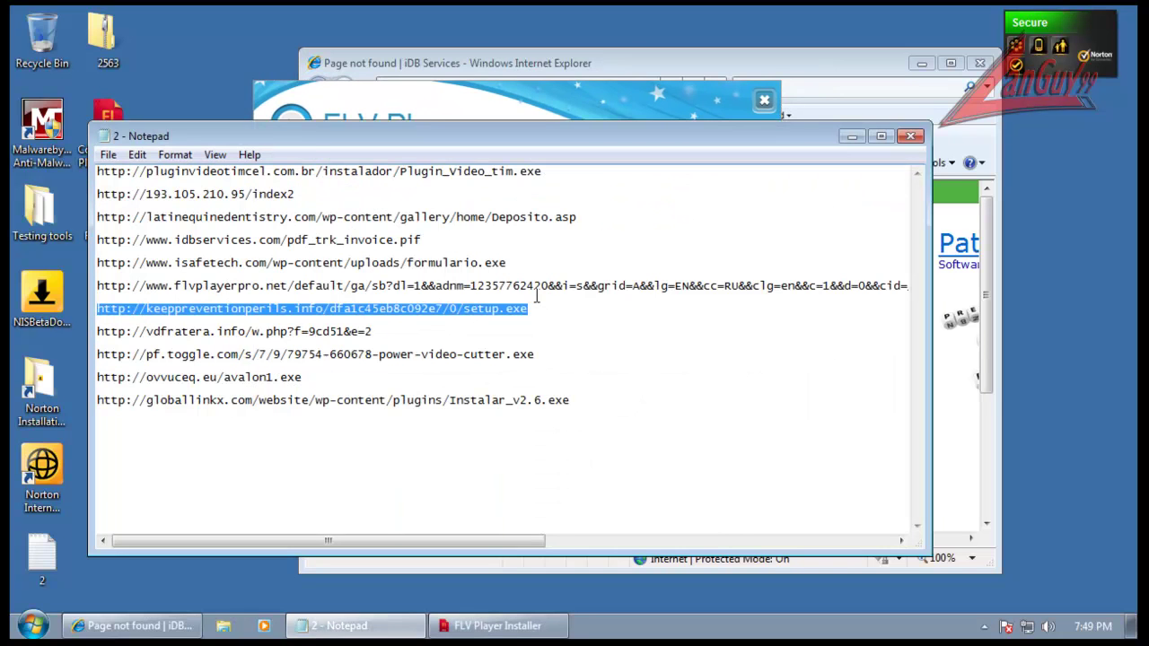
click(553, 117)
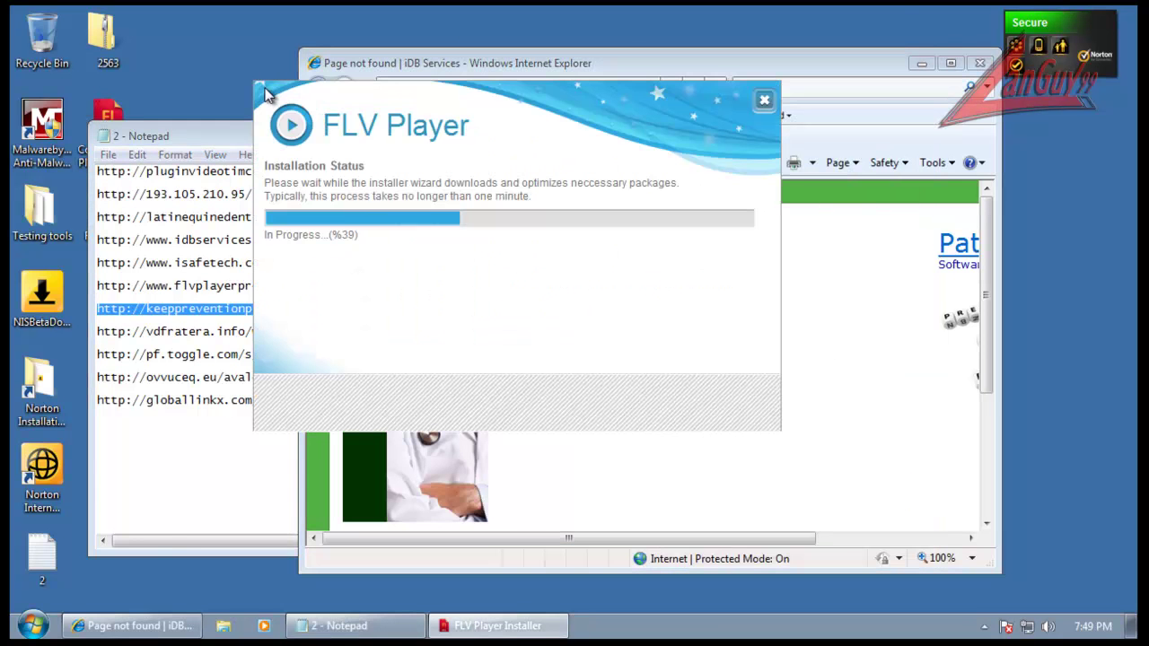
click(570, 53)
click(564, 87)
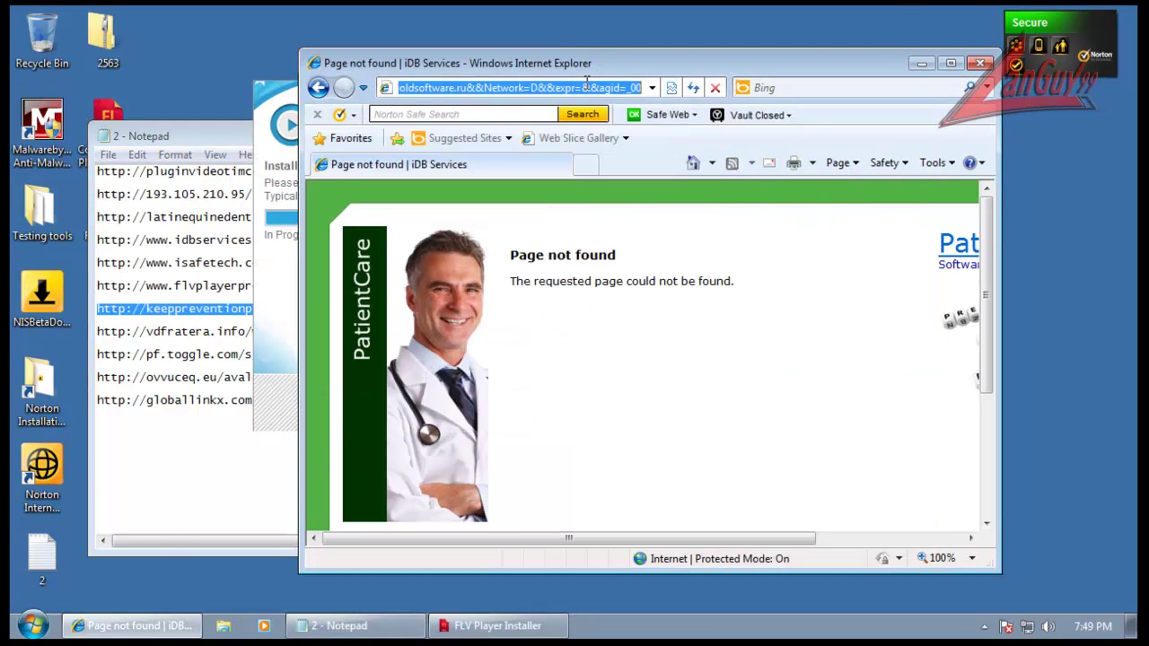
text(http://keeppreventionperils.info/dfa1c45eb8c032e7/0/setup.exe)
key(Return)
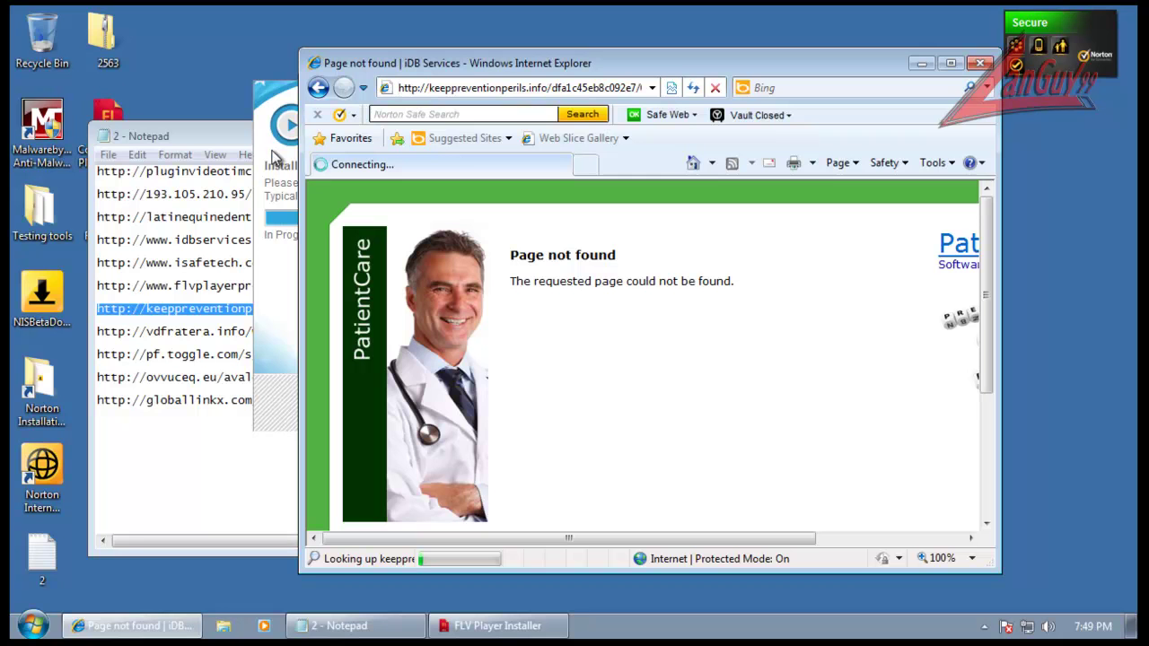
click(257, 106)
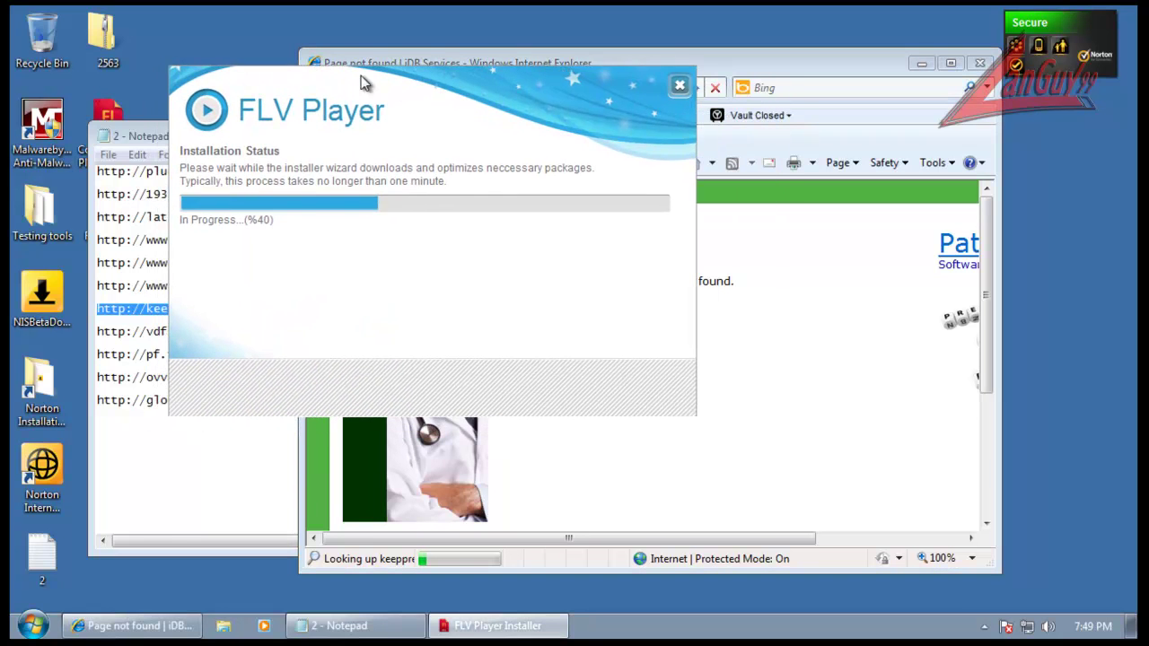
click(406, 53)
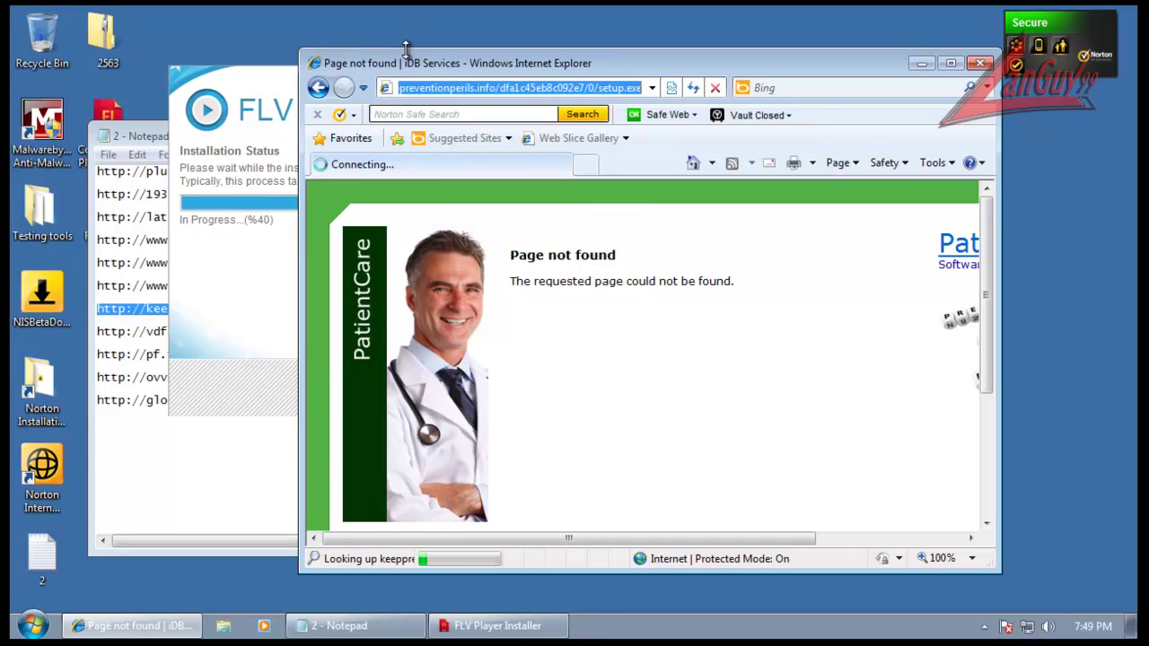
click(145, 136)
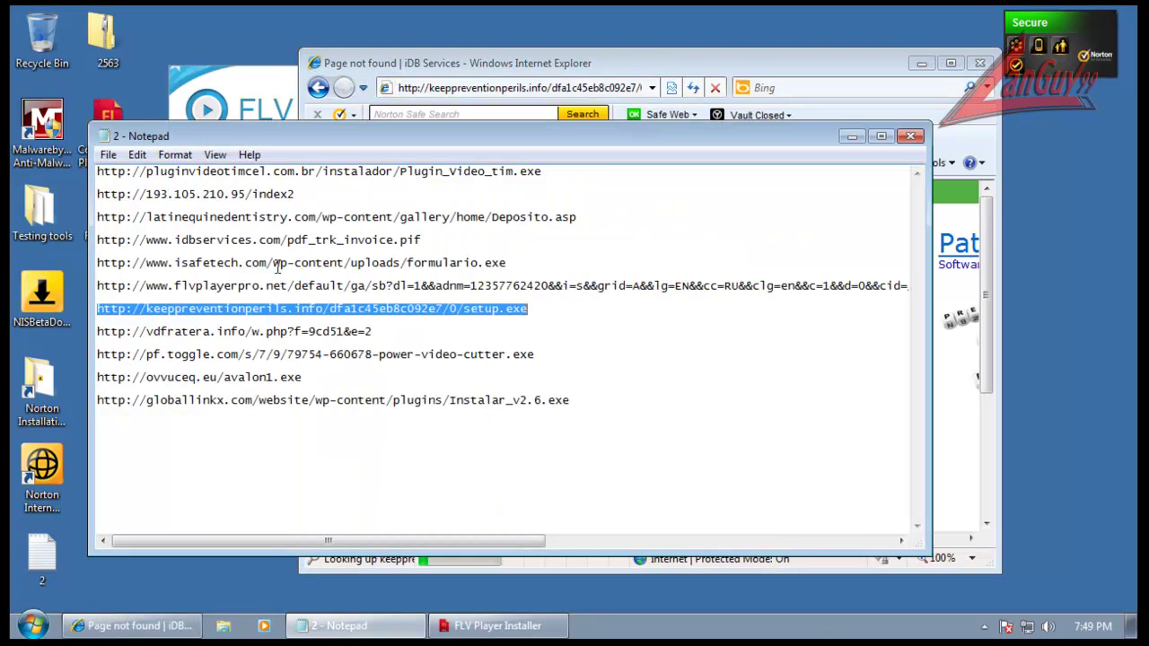
click(615, 50)
click(234, 142)
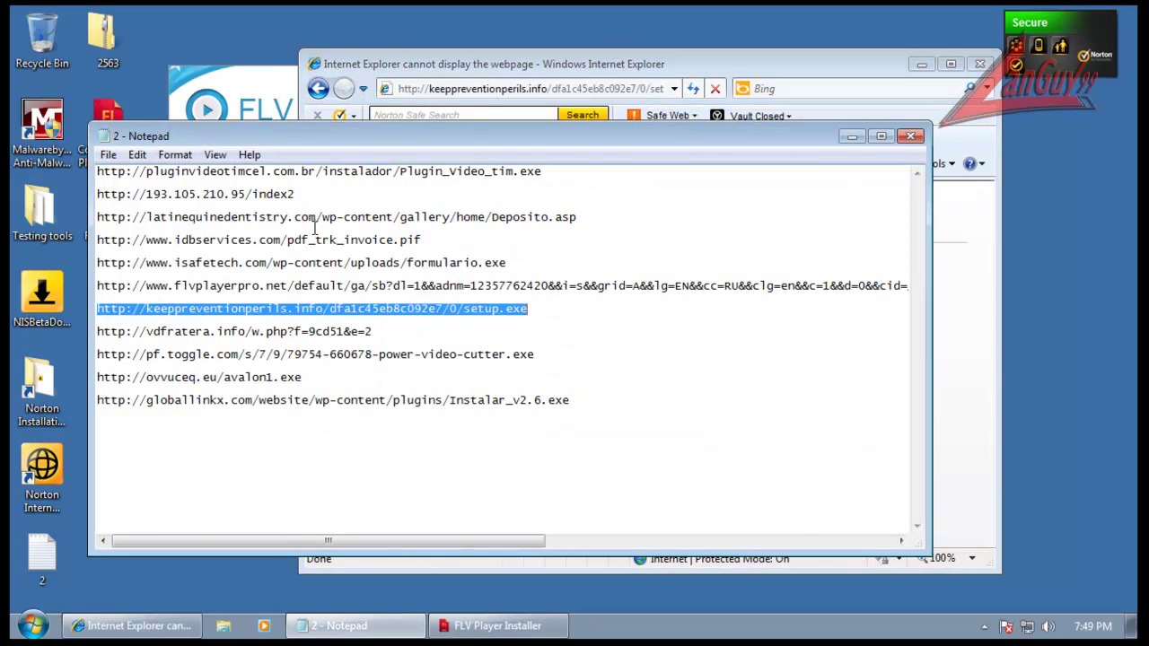
double_click(377, 326)
key(ctrl+c)
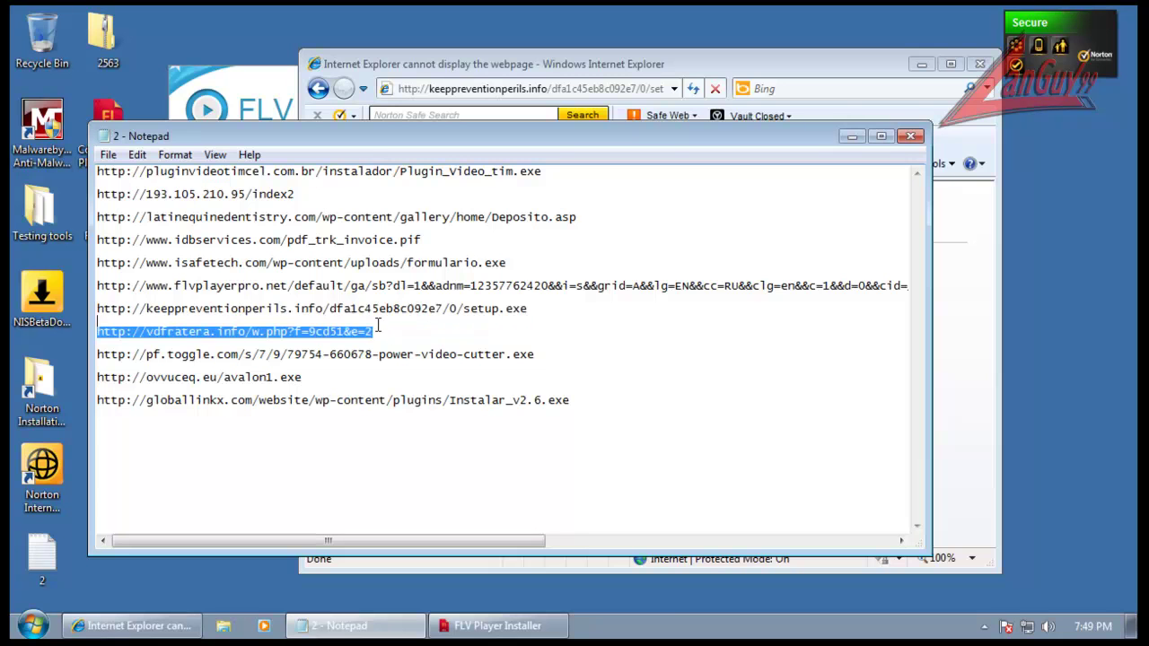
click(485, 89)
key(ctrl+v)
key(Return)
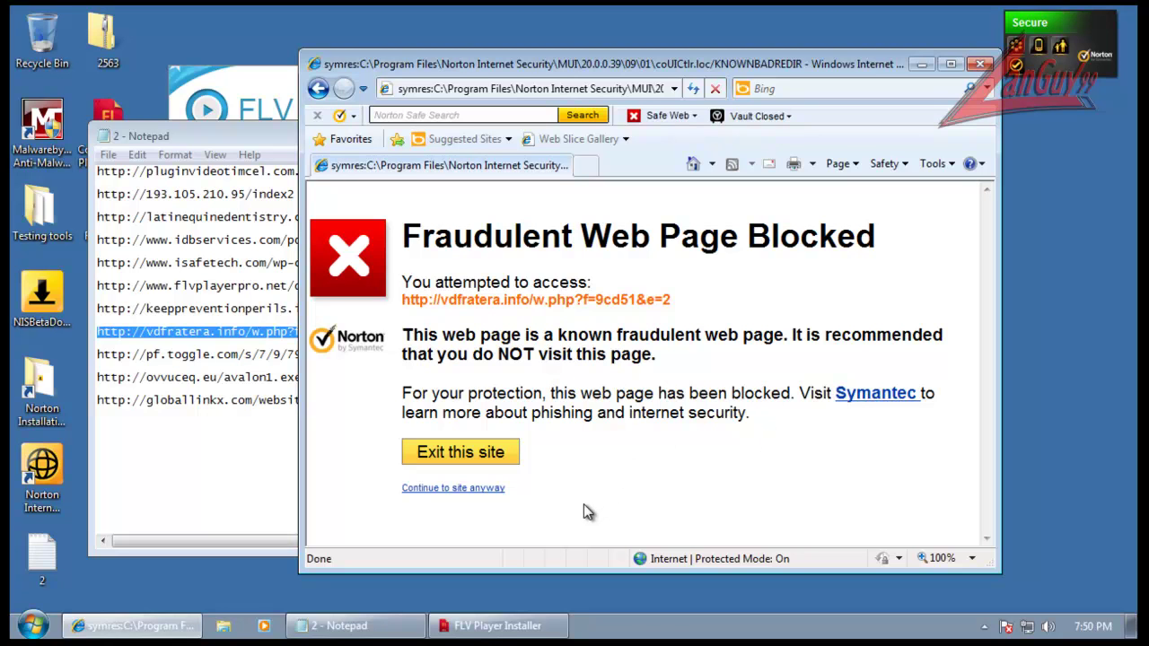
click(458, 489)
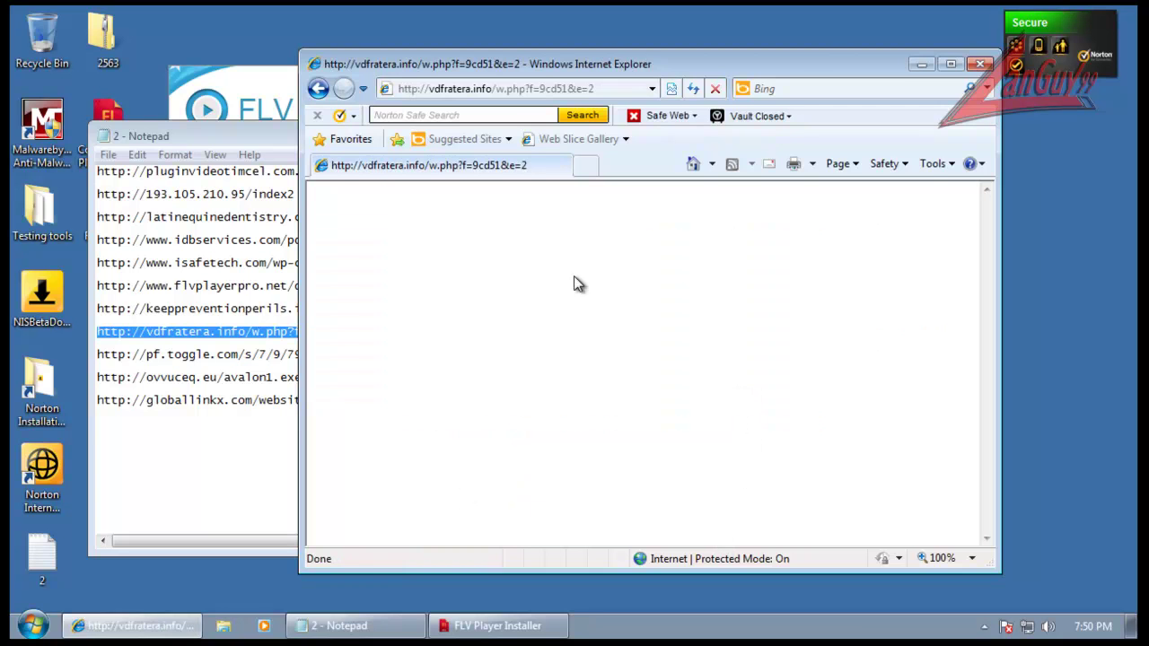
click(161, 354)
shift+click(551, 350)
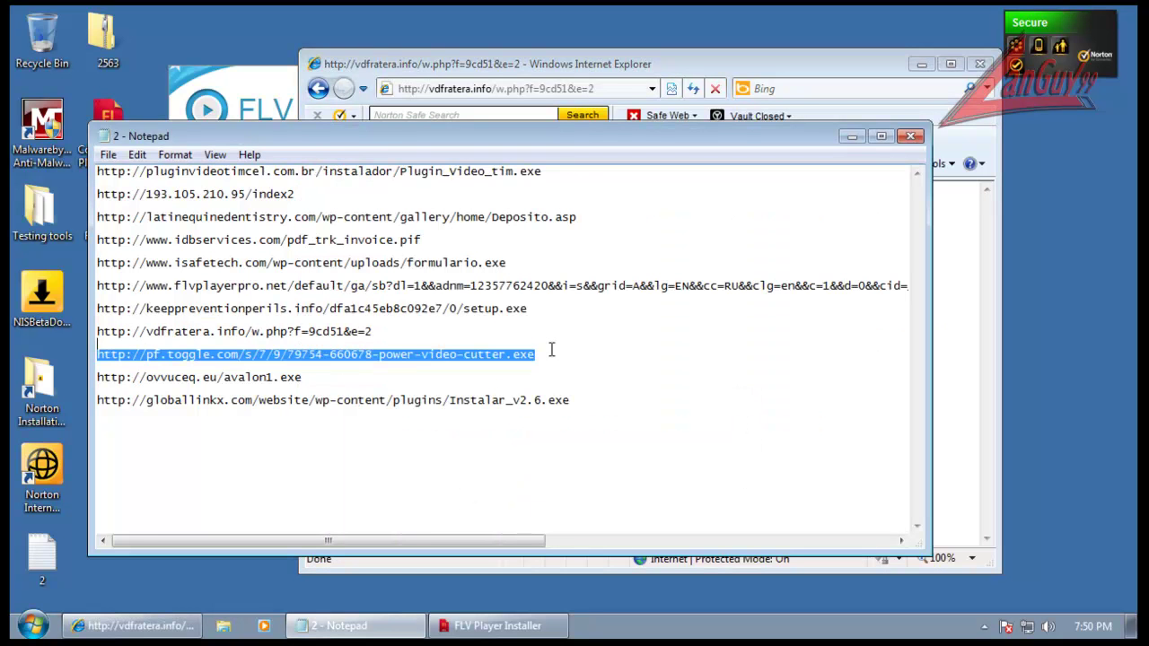
click(544, 87)
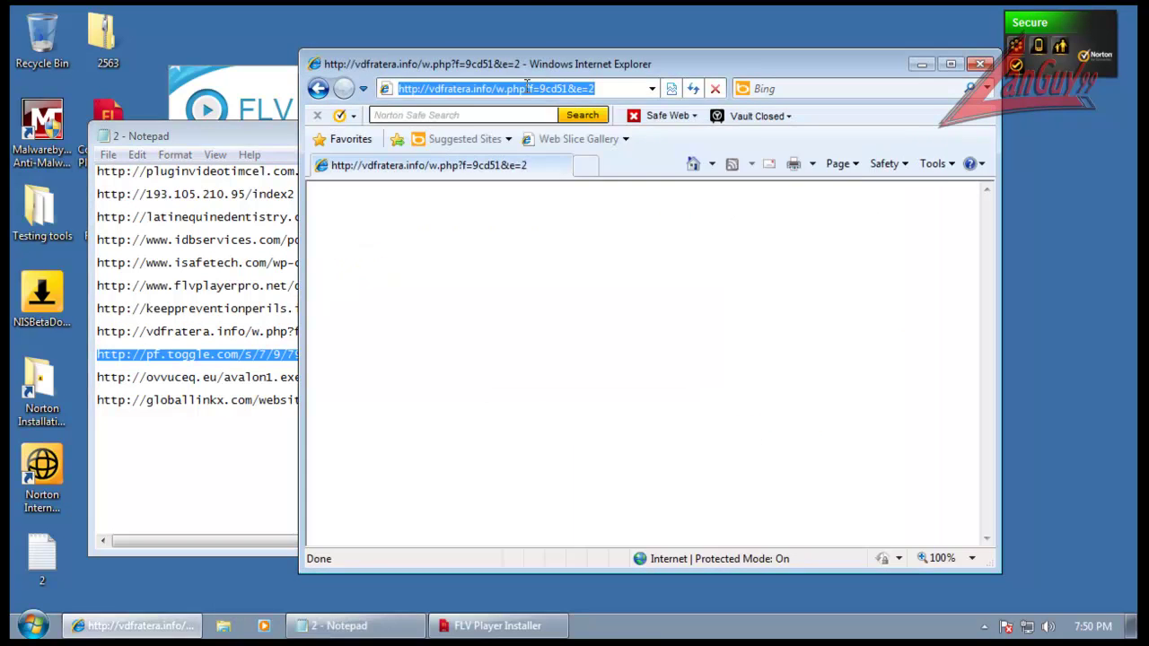
click(528, 88)
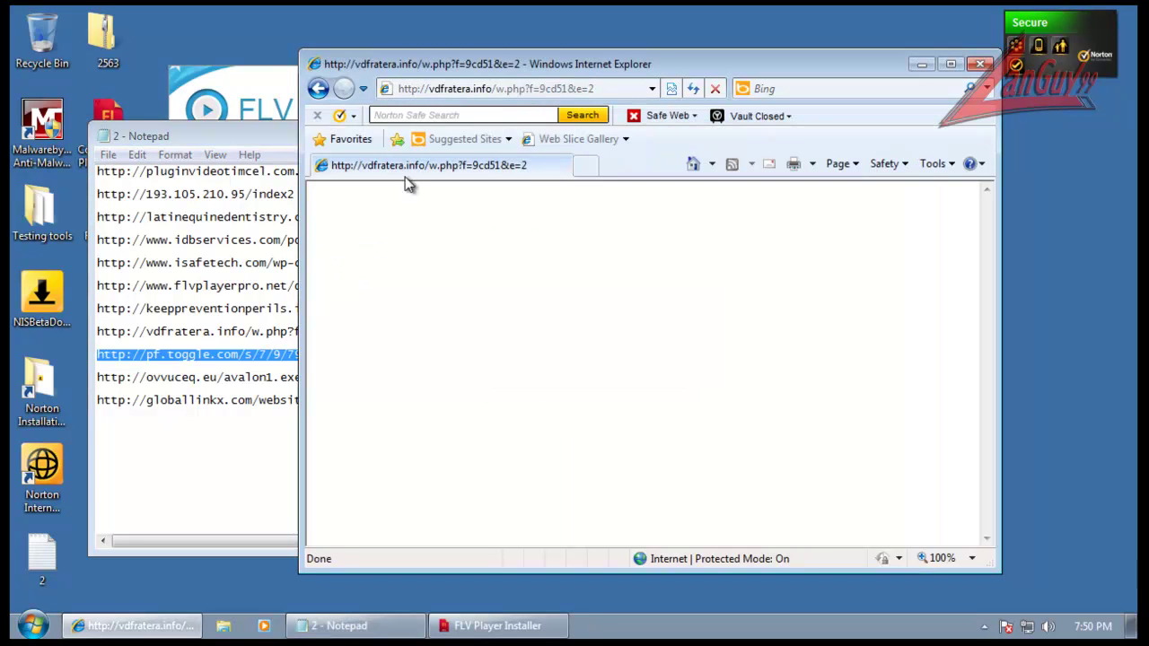
right_click(231, 352)
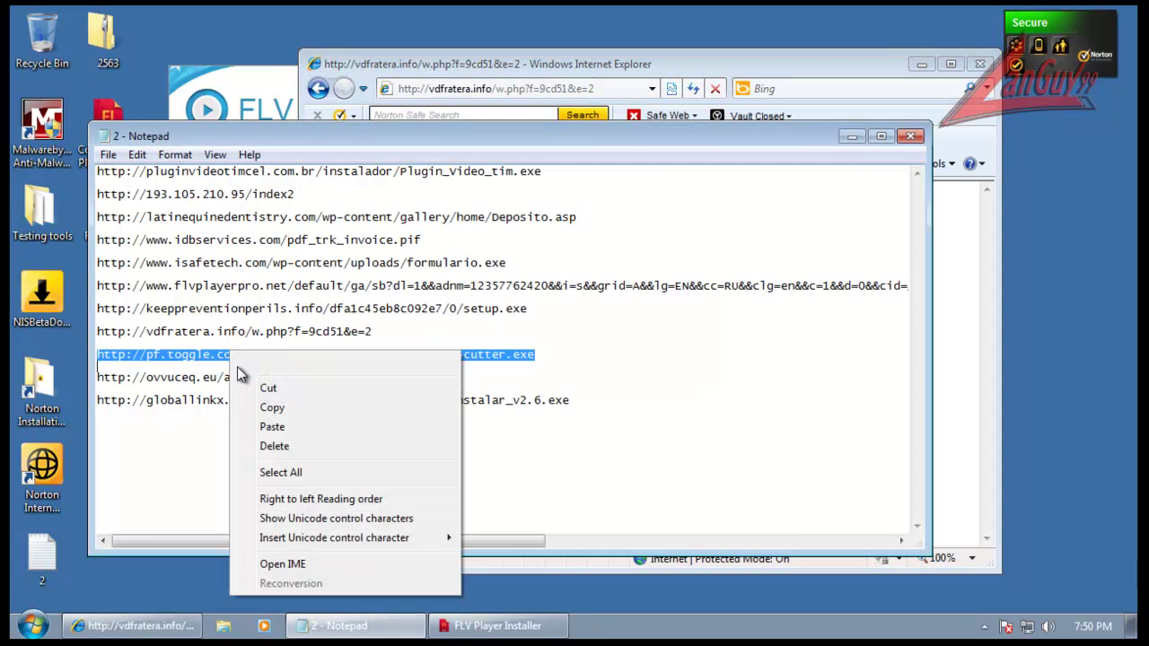
click(272, 408)
click(522, 71)
click(522, 87)
key(ctrl+v)
key(Return)
Step: Run the downloaded Power Video Cutter installer and allow it to make changes to the computer
click(231, 87)
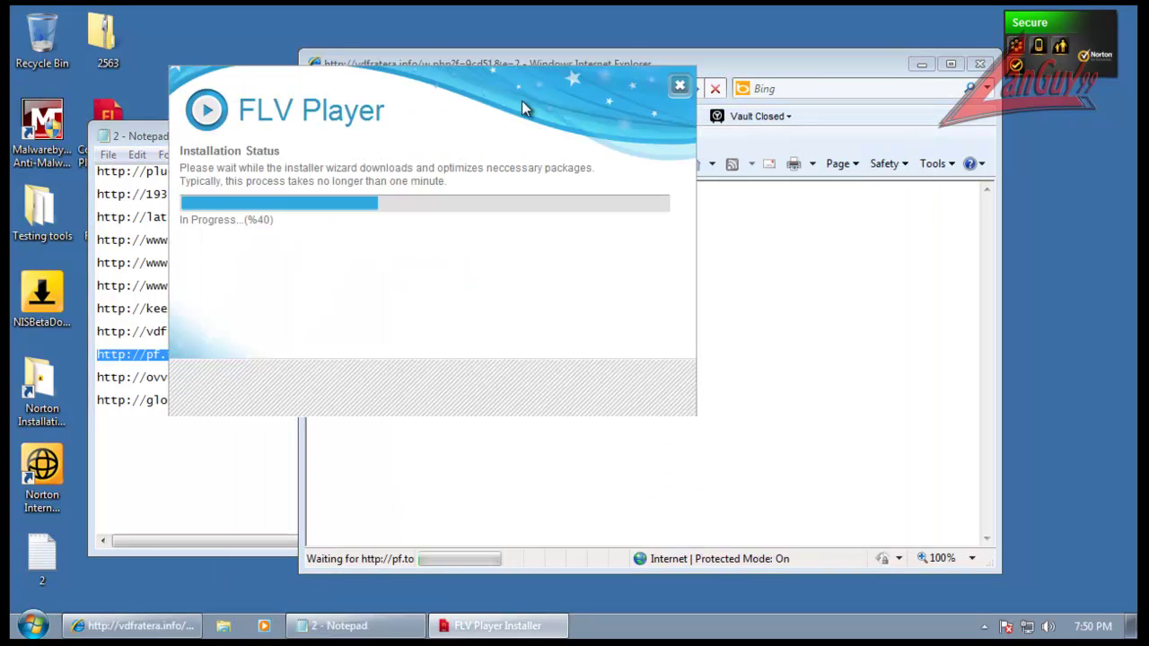
click(792, 79)
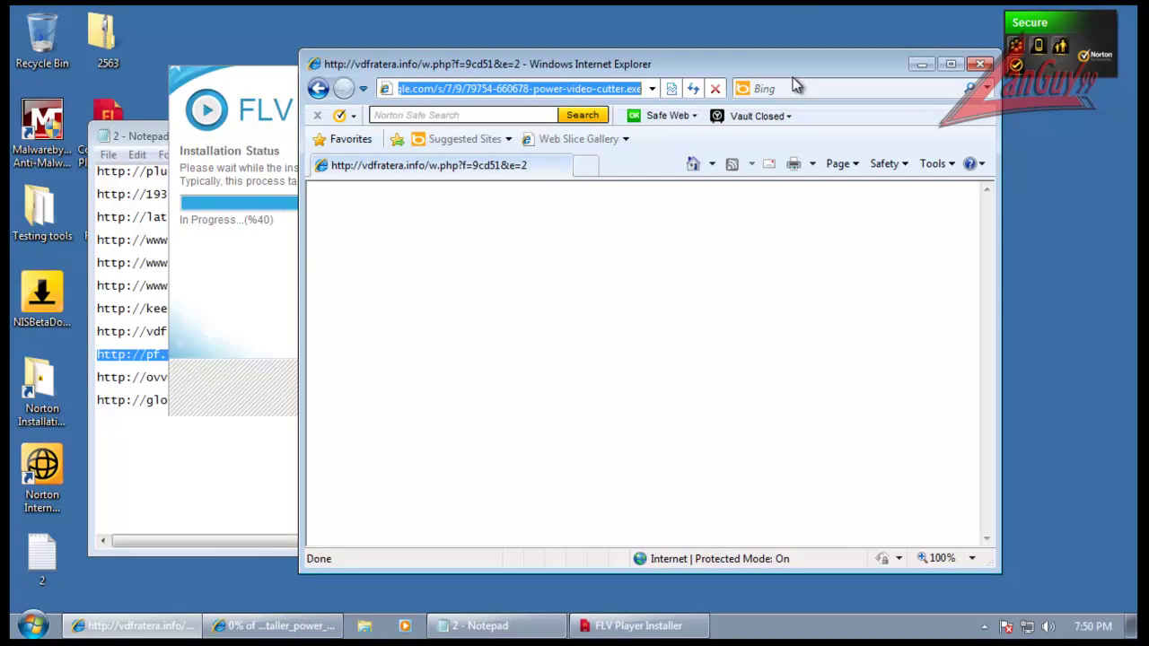
click(281, 631)
click(543, 332)
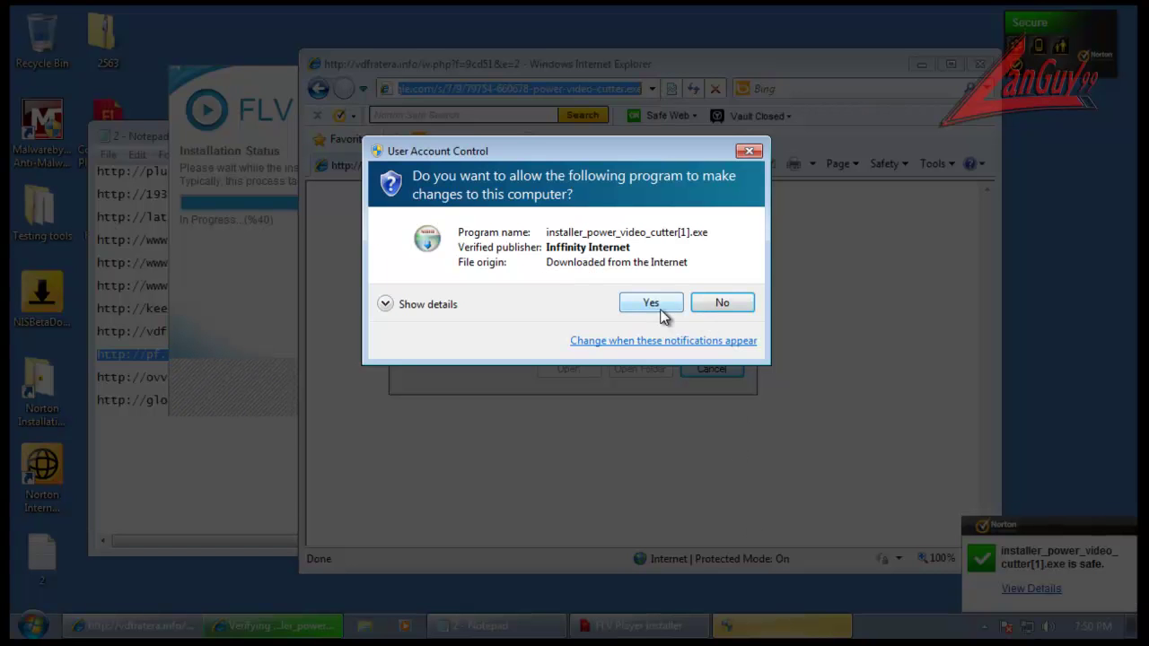
click(662, 313)
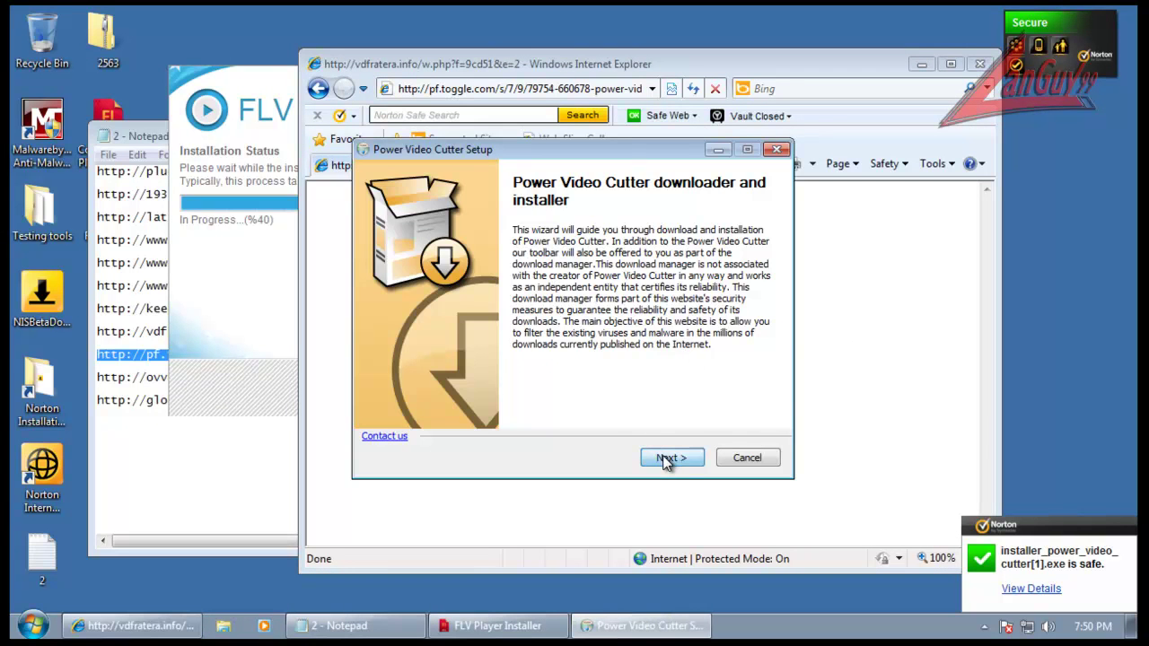
Step: Start the Power Video Cutter installation with all Babylon toolbar and Coupish offers kept, dismissing the Norton notification
click(664, 459)
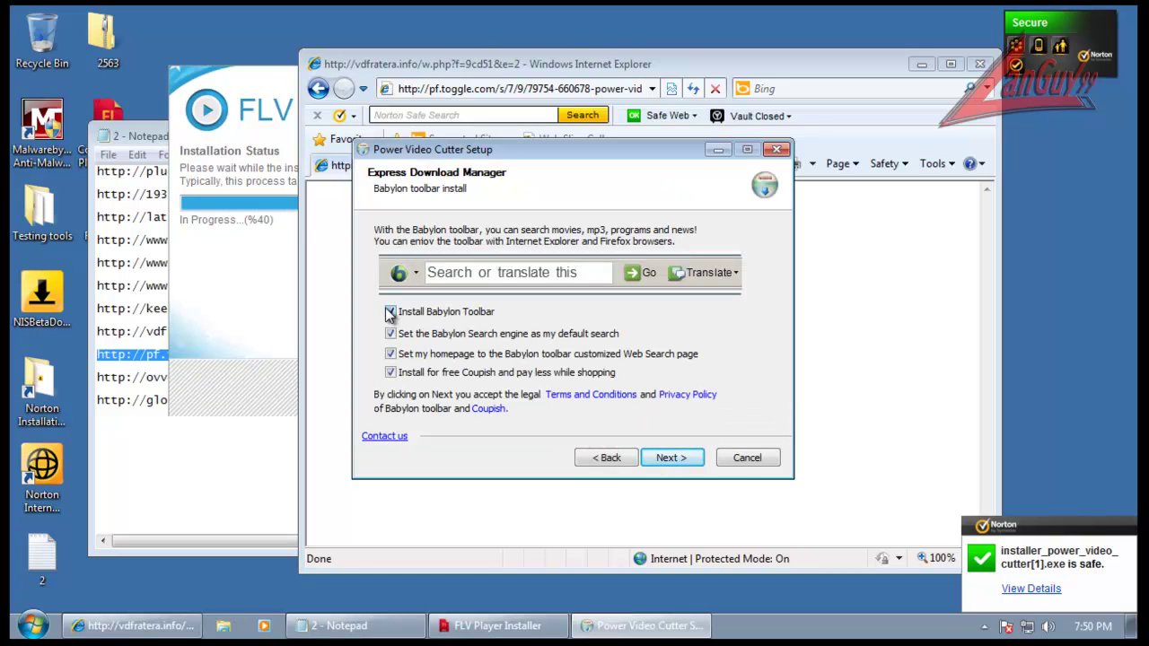
click(1127, 528)
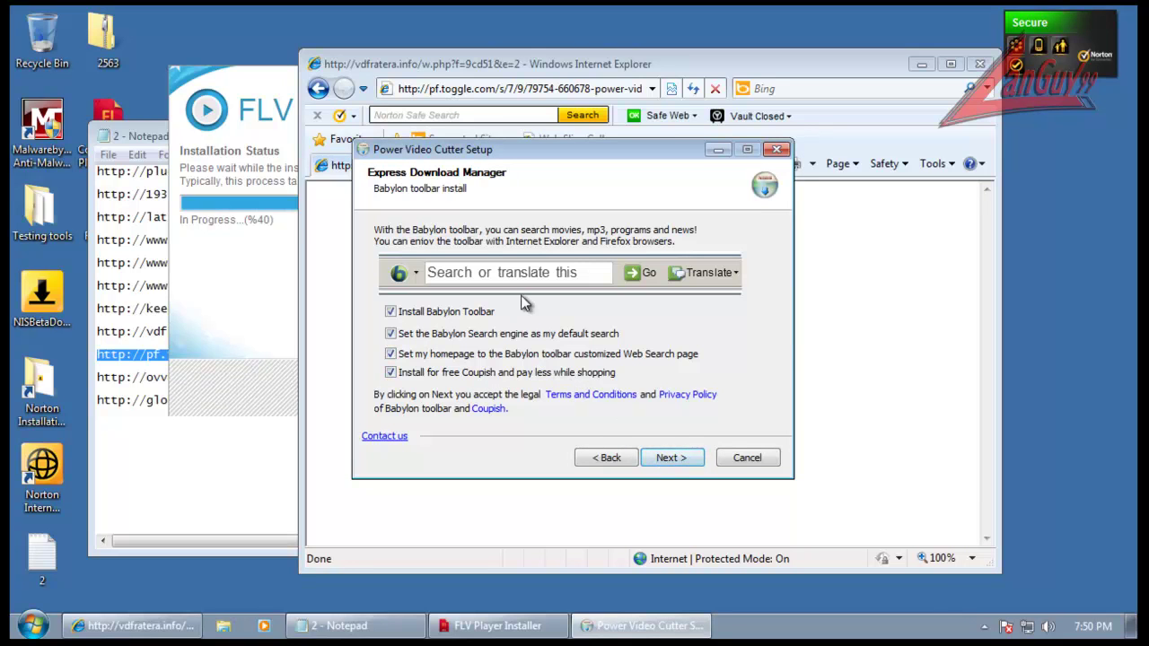
click(676, 458)
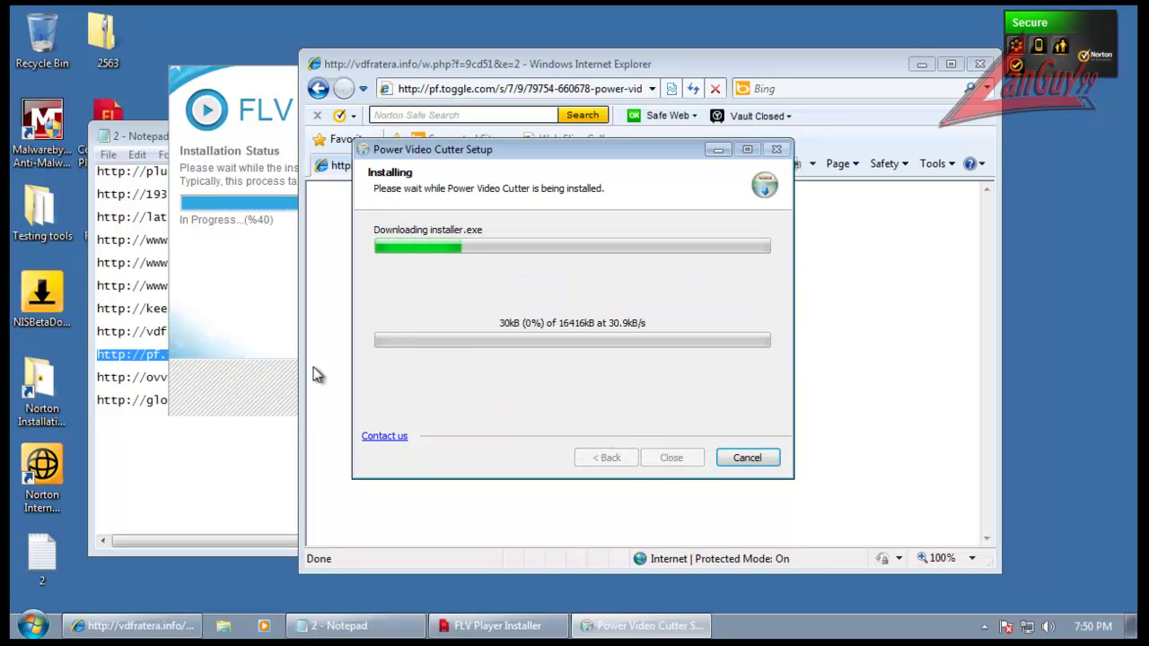
click(268, 384)
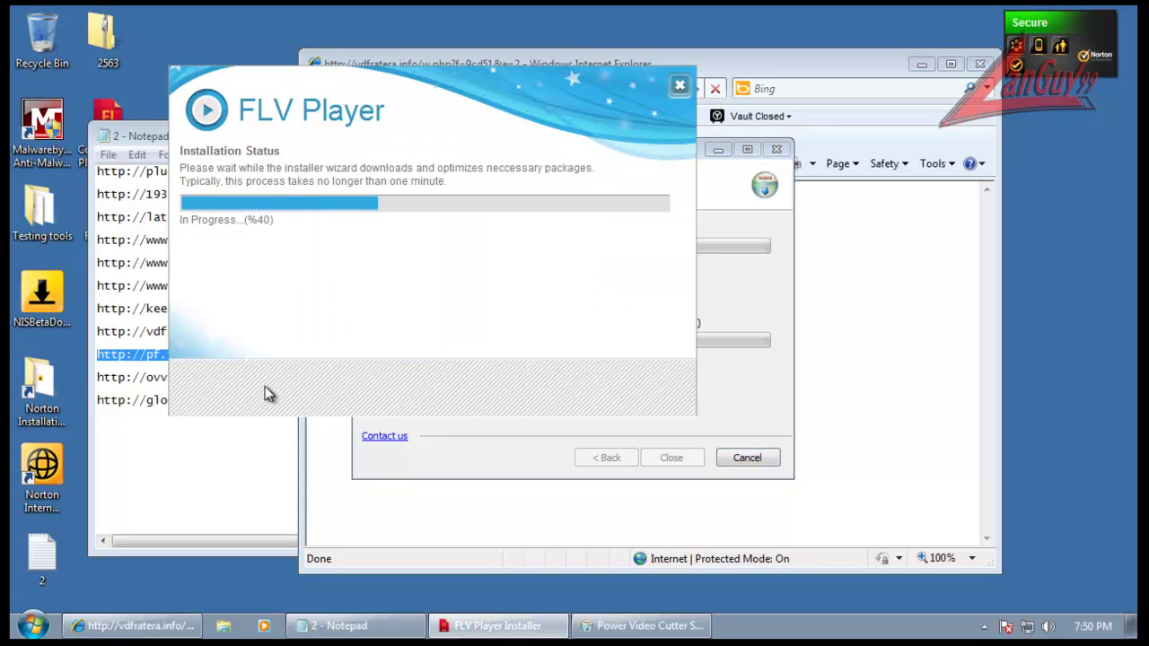
click(255, 460)
double_click(319, 375)
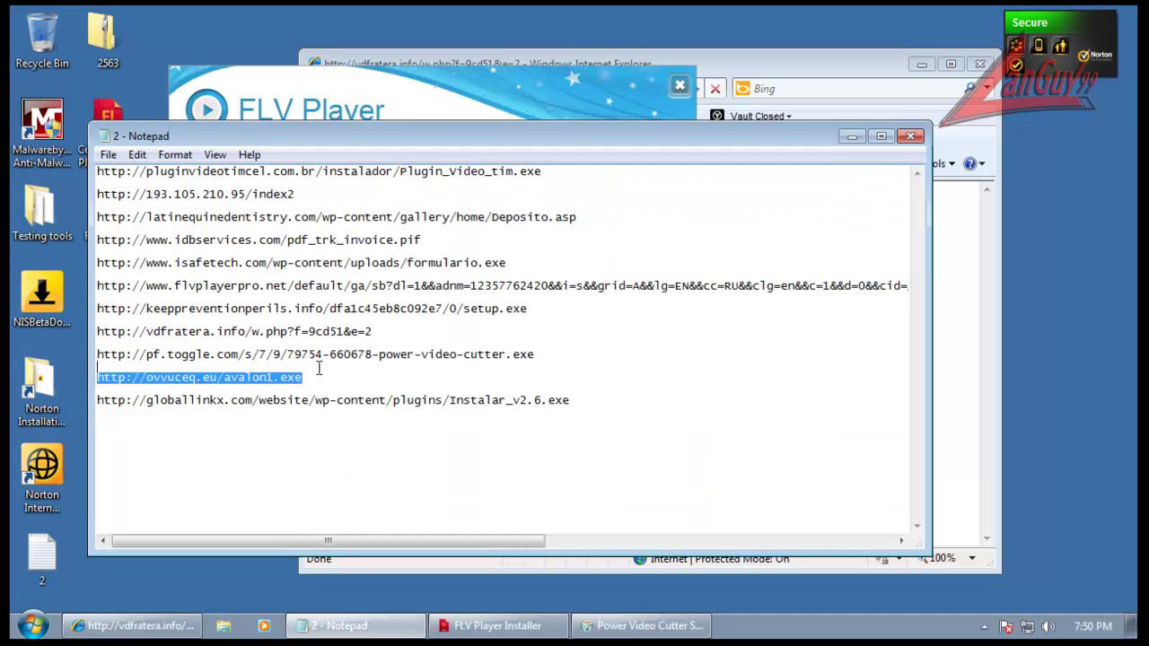
click(572, 61)
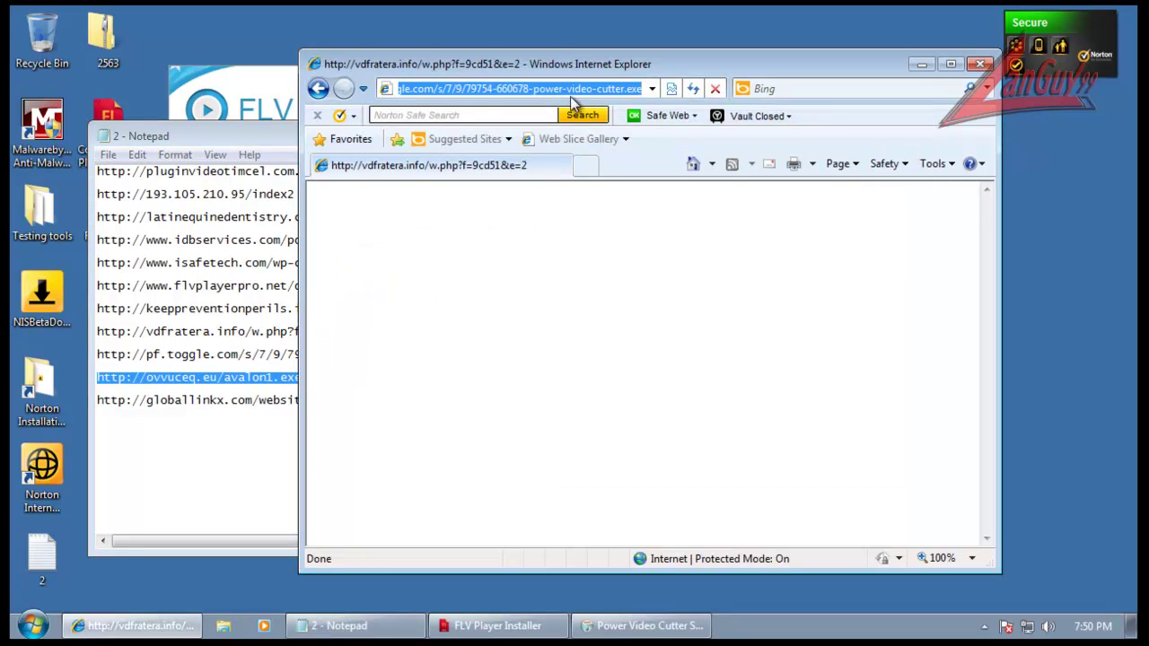
key(ctrl+v)
key(Return)
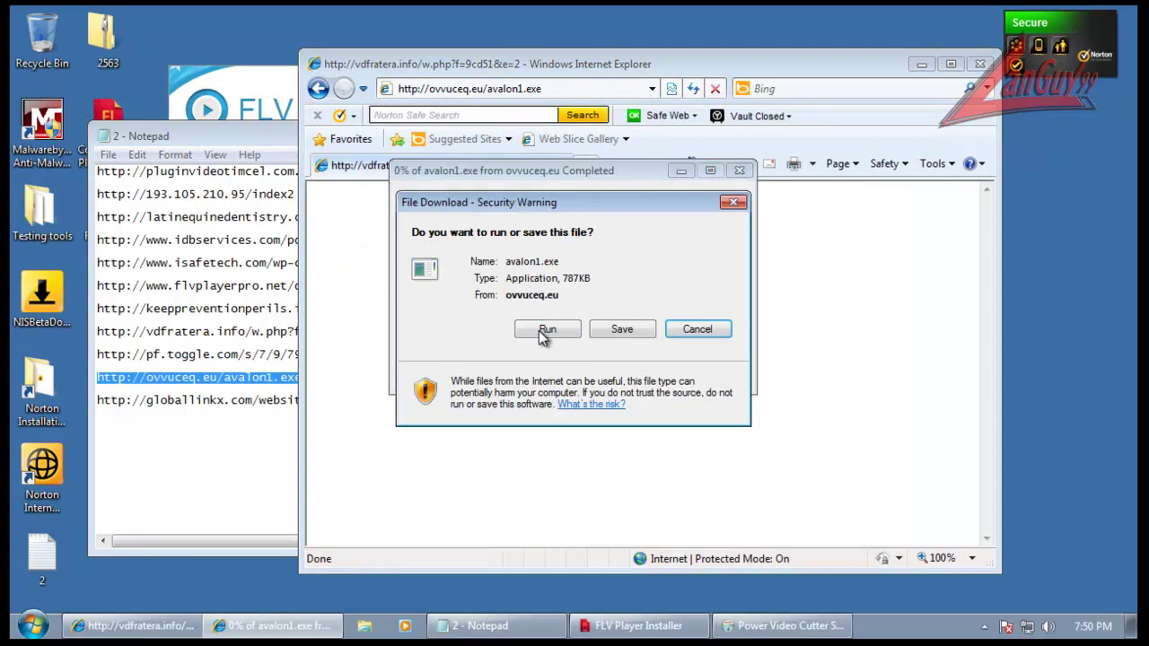
click(542, 331)
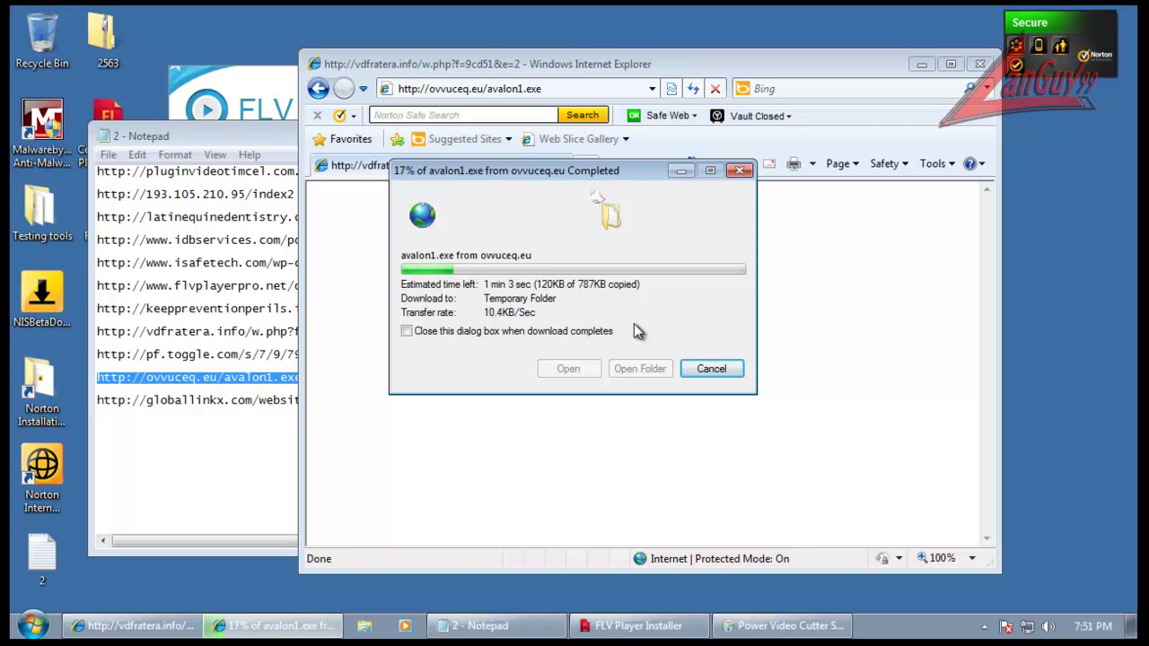
click(264, 408)
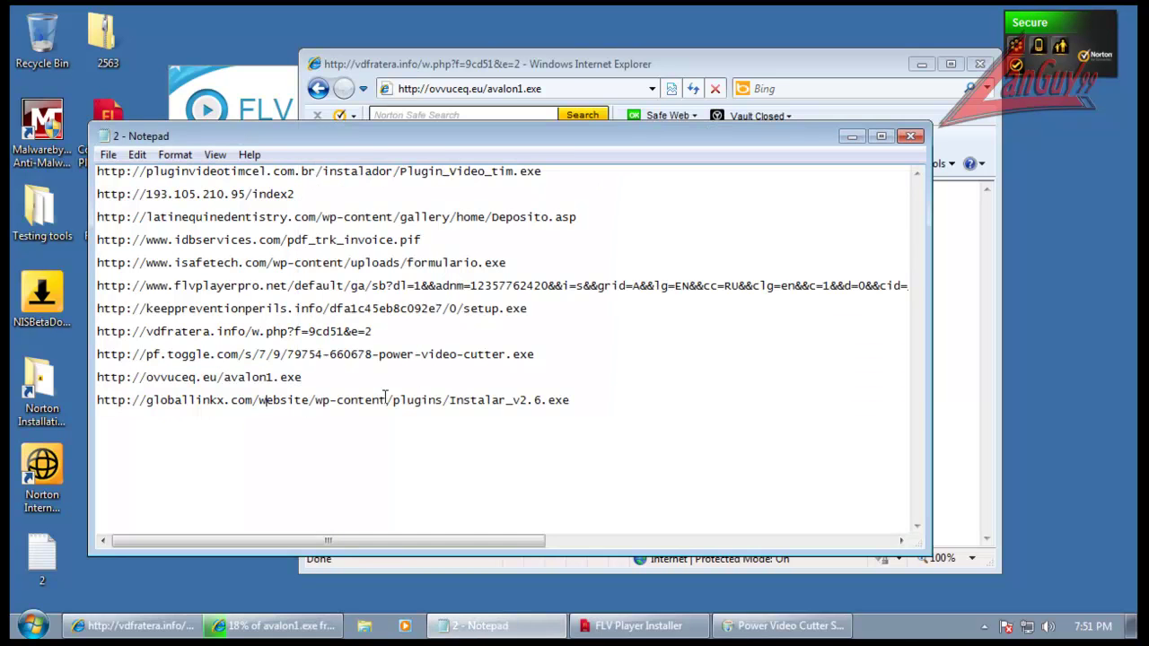
click(588, 396)
key(shift+Home)
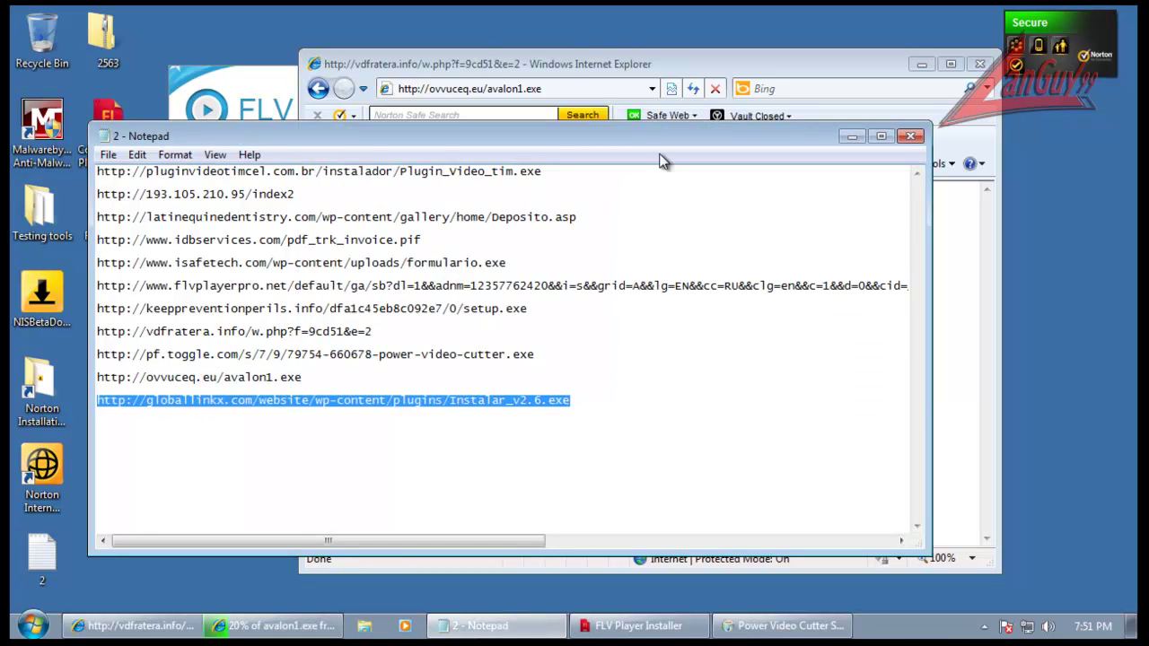
click(594, 79)
key(ctrl+v)
key(Return)
click(547, 332)
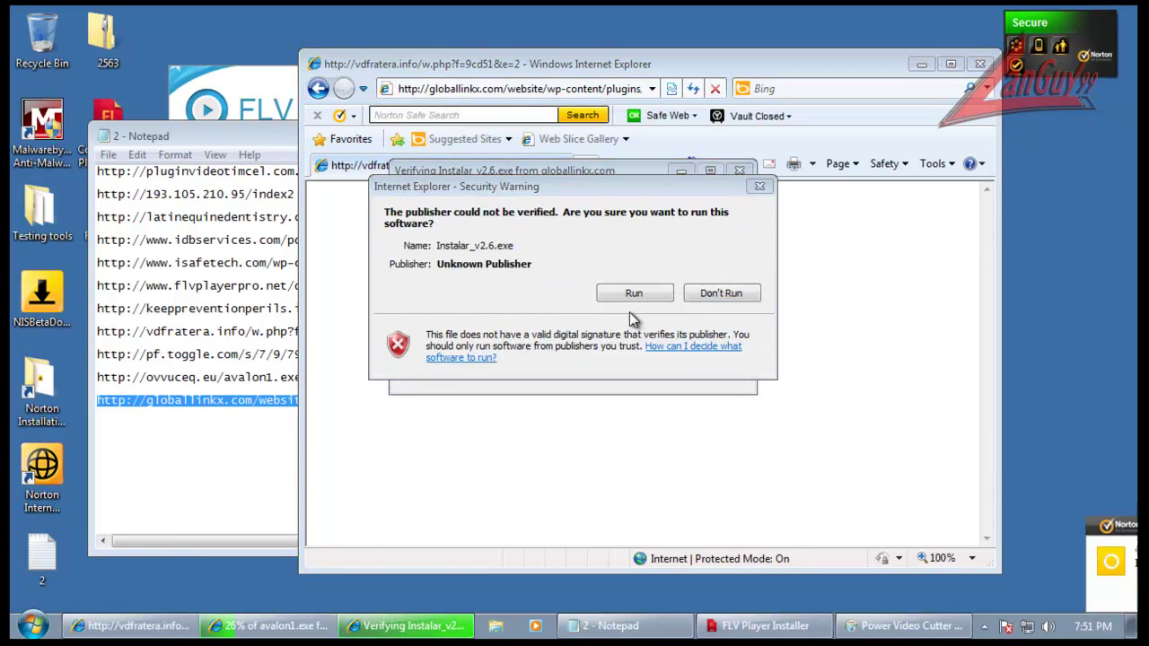
click(636, 296)
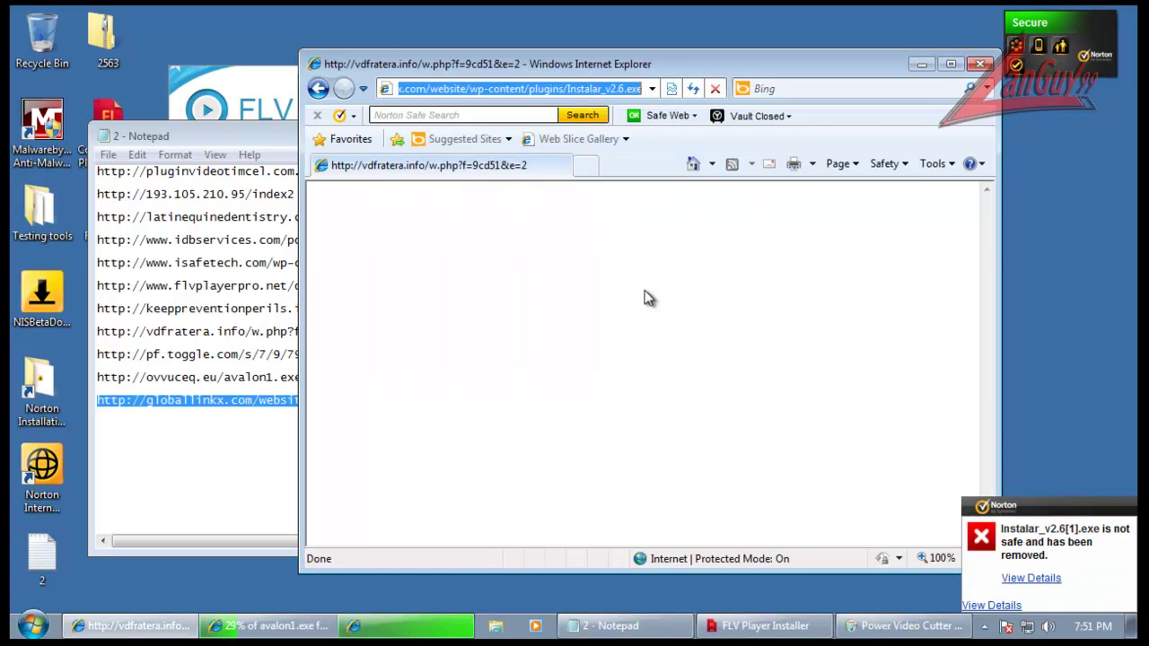
Step: Close the browser window and the URL list, and dismiss the Norton notification
click(969, 66)
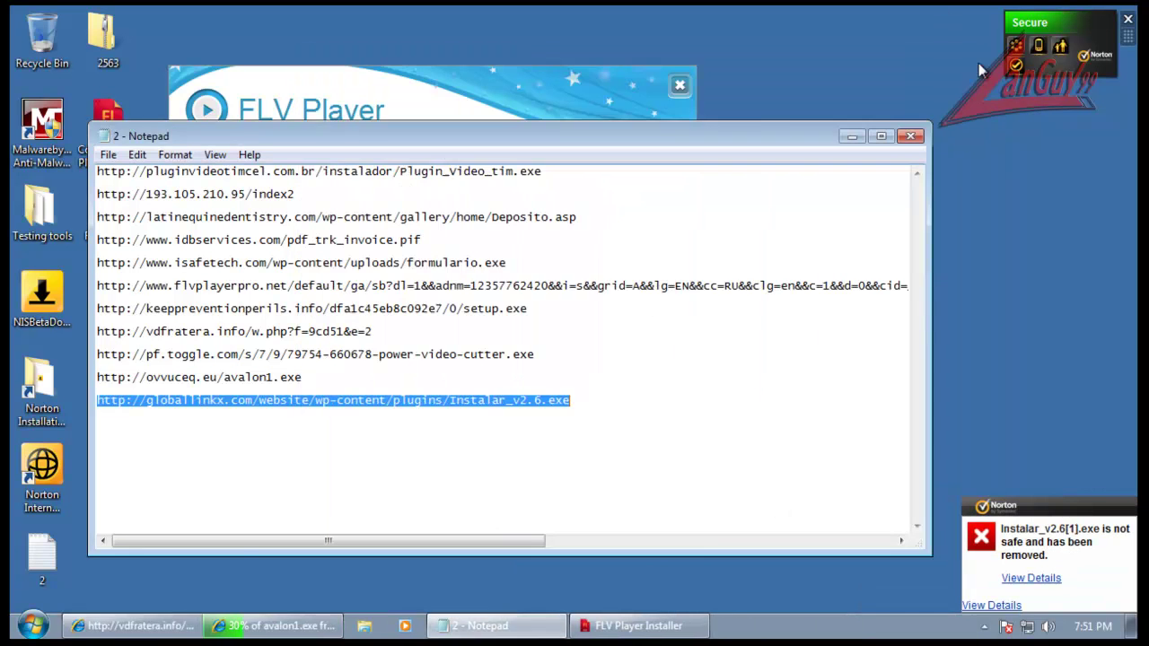
click(916, 135)
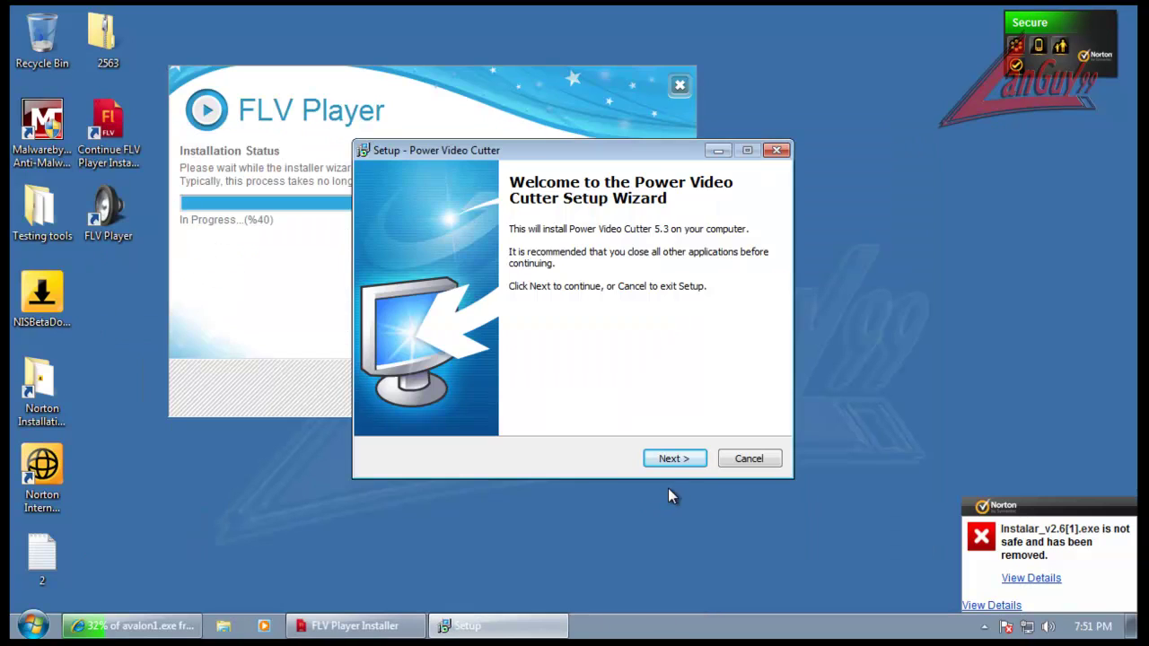
click(1127, 509)
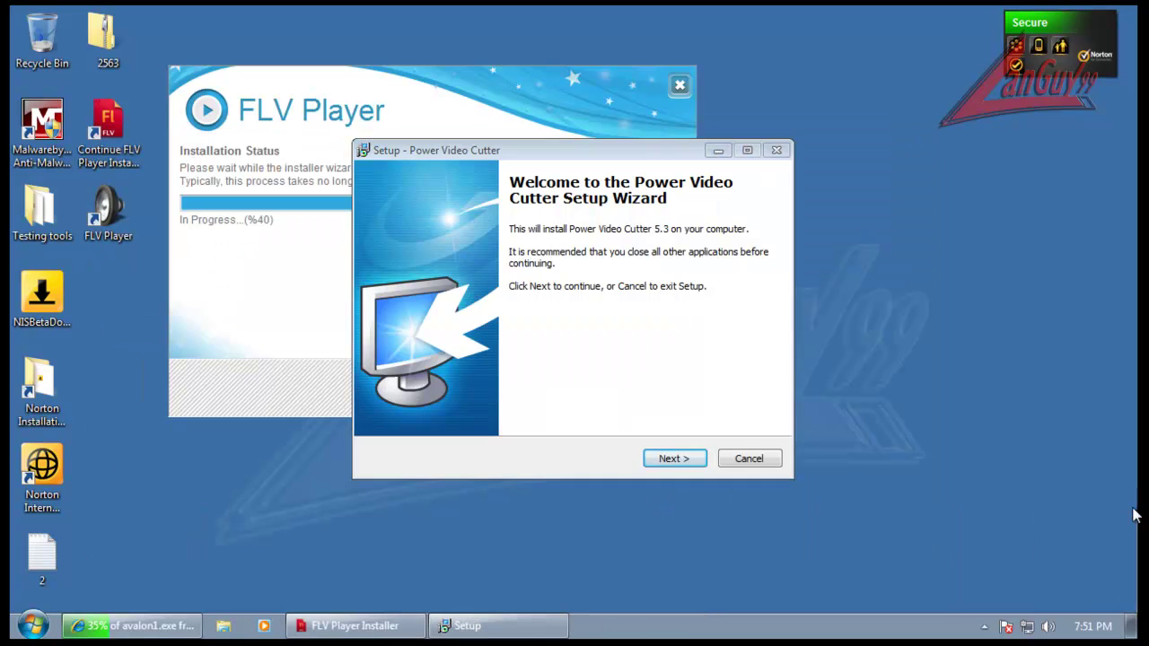
Step: Complete the Power Video Cutter setup with a desktop icon, closing the product web page it opens
click(703, 464)
click(443, 406)
click(675, 459)
click(679, 459)
click(678, 458)
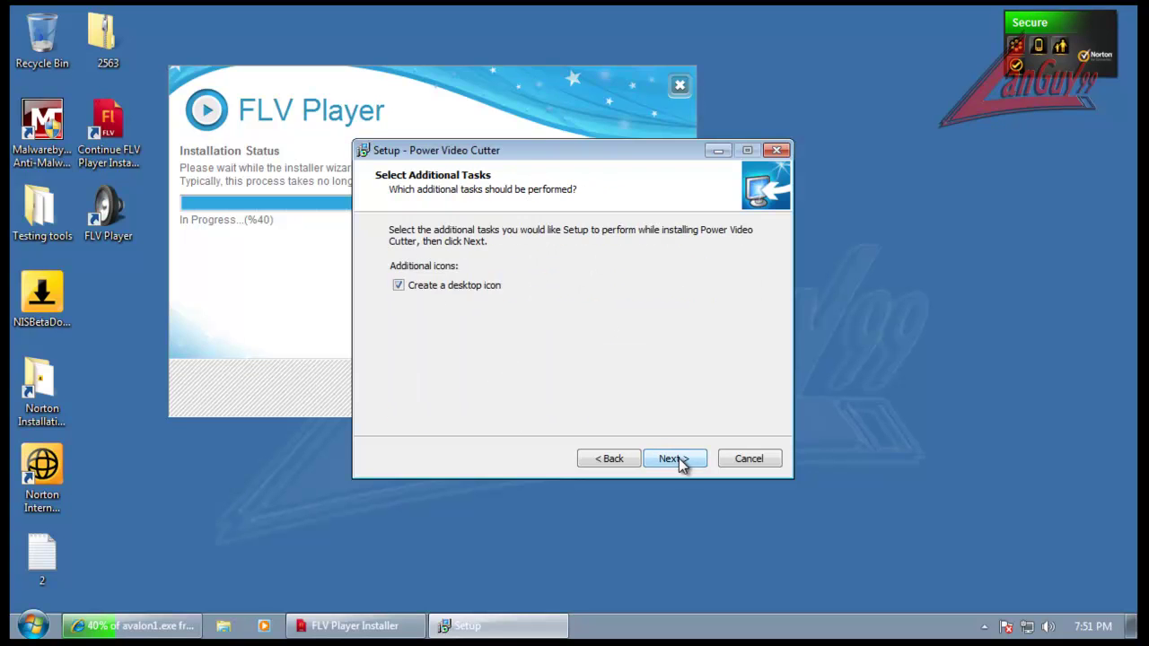
click(678, 458)
click(679, 457)
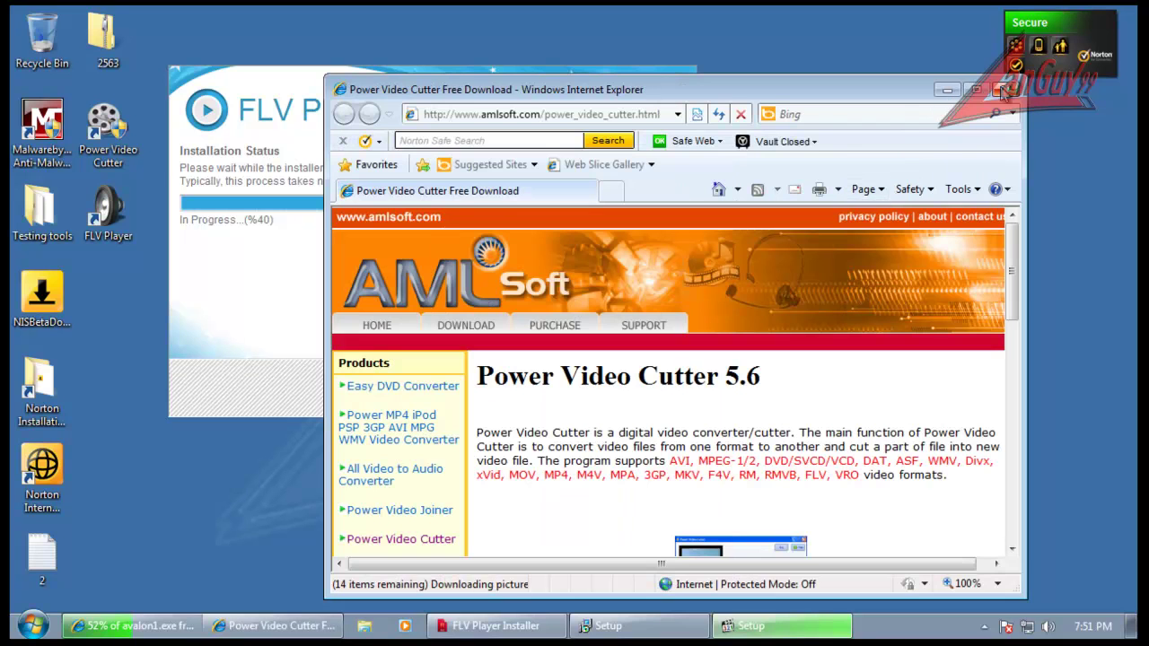
click(1007, 90)
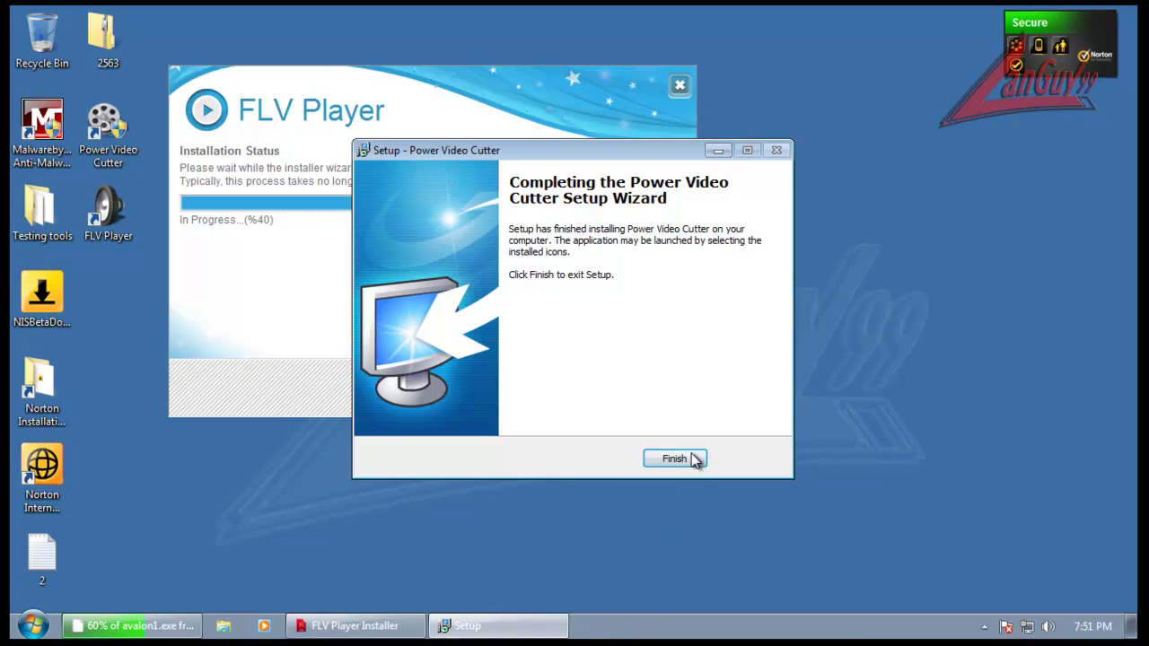
click(675, 459)
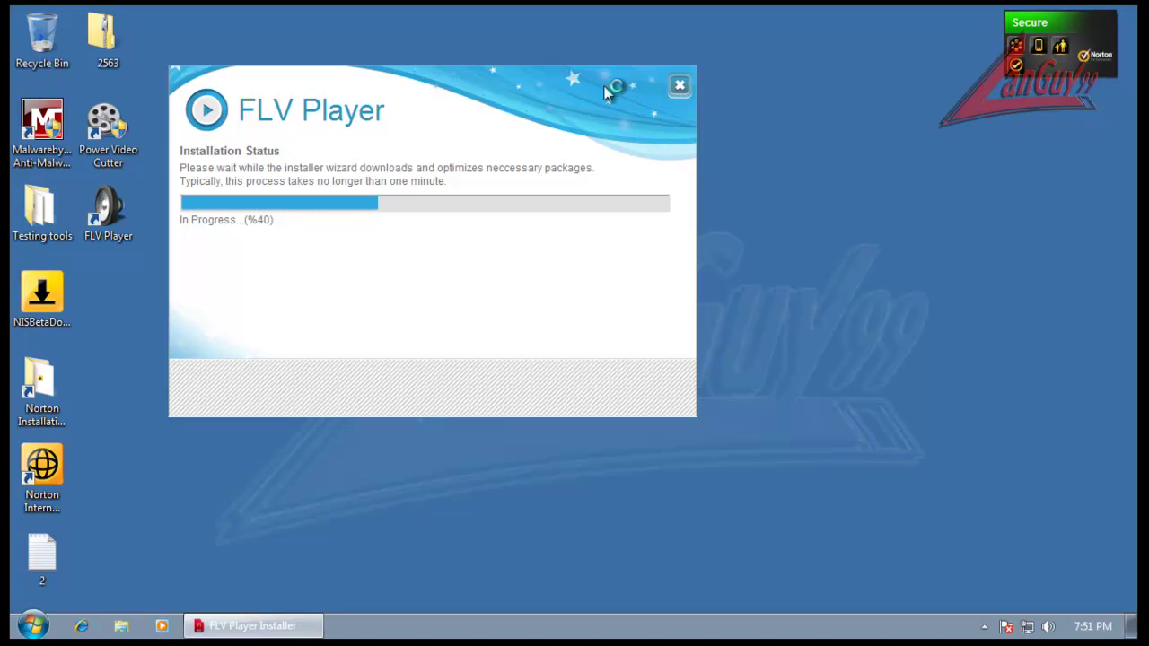
Step: Try to close the FLV Player installer, and check the hidden notification area icons
mouse_move(569, 82)
mouse_down()
mouse_move(320, 249)
mouse_move(603, 95)
mouse_move(563, 80)
mouse_up()
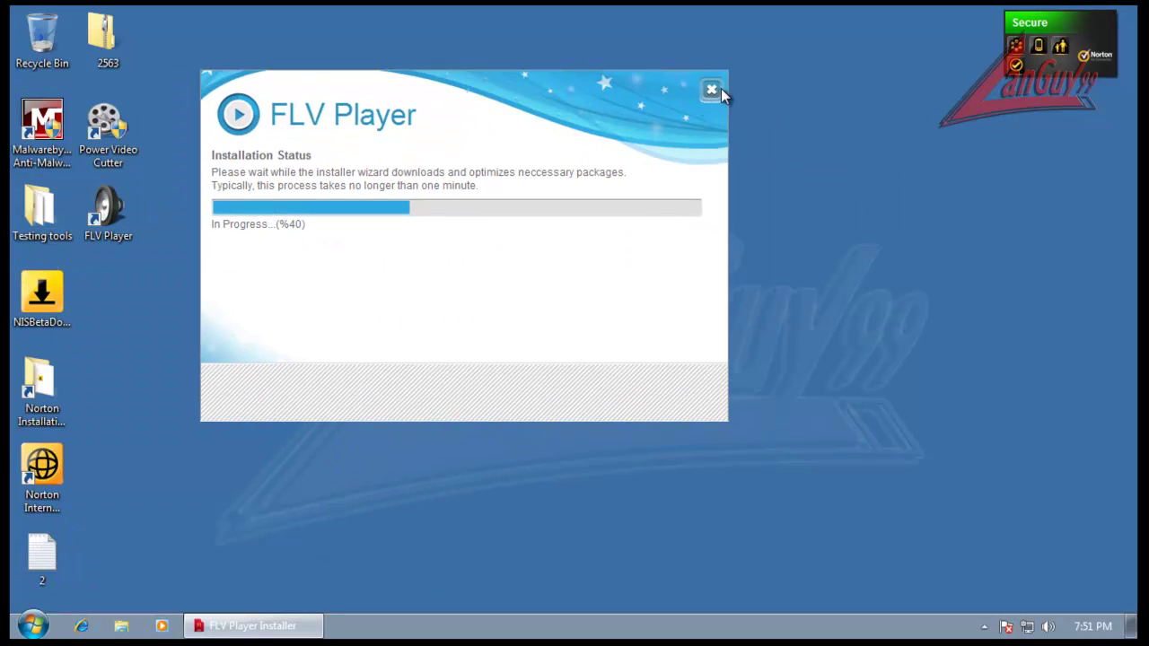
click(712, 89)
right_click(276, 626)
click(299, 603)
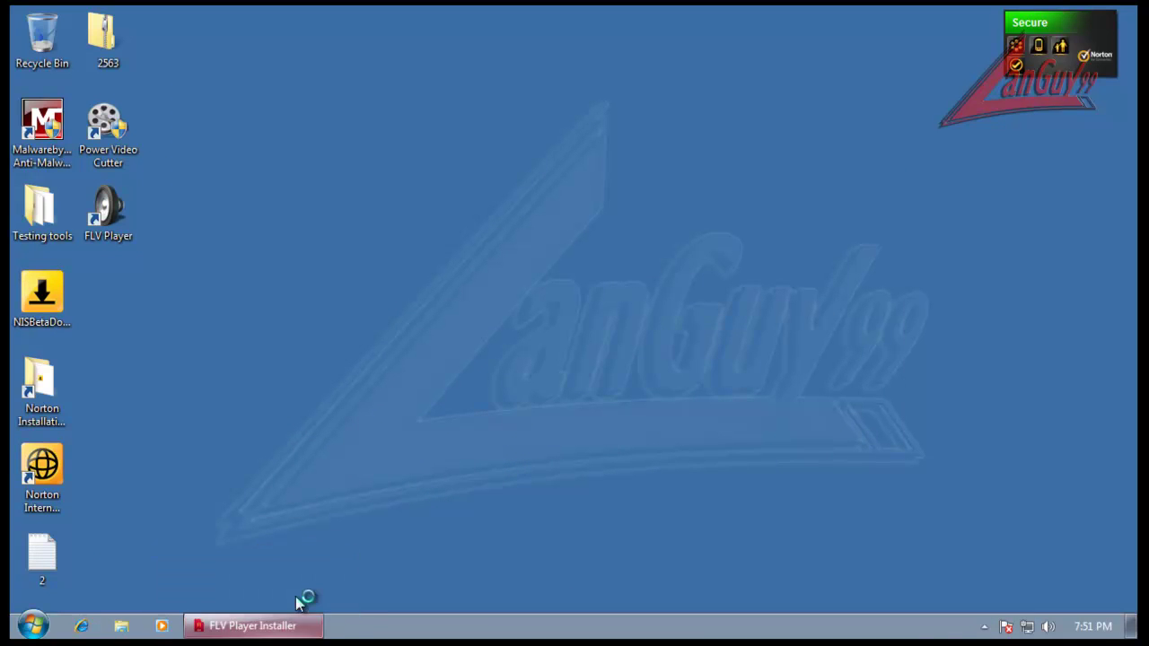
click(985, 628)
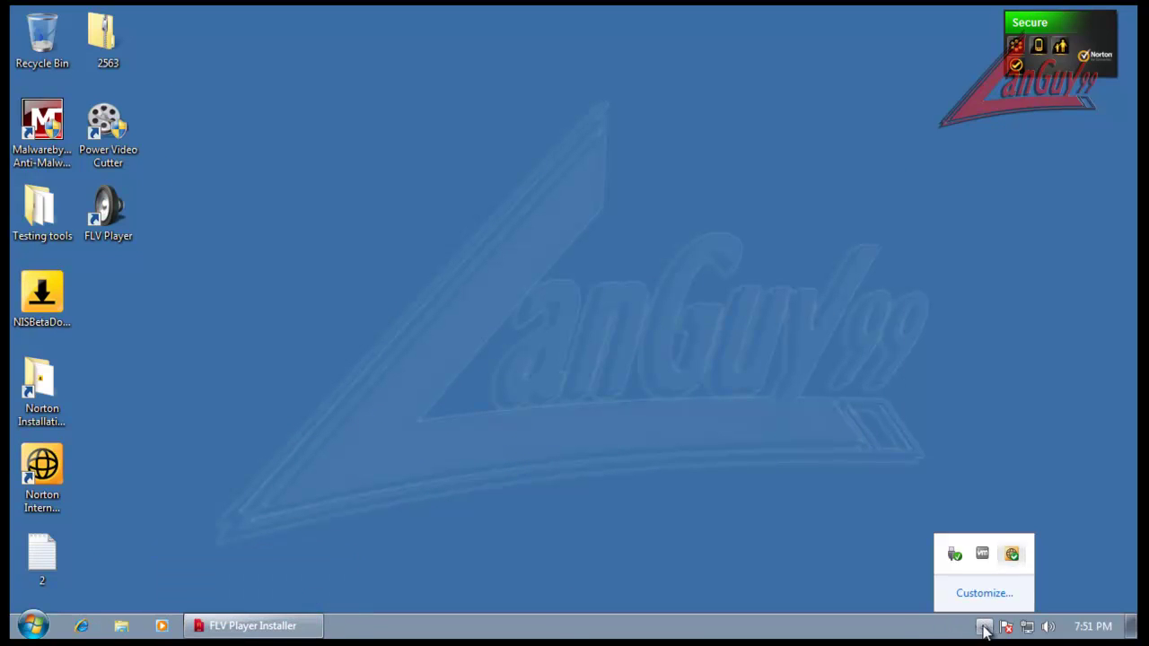
click(538, 487)
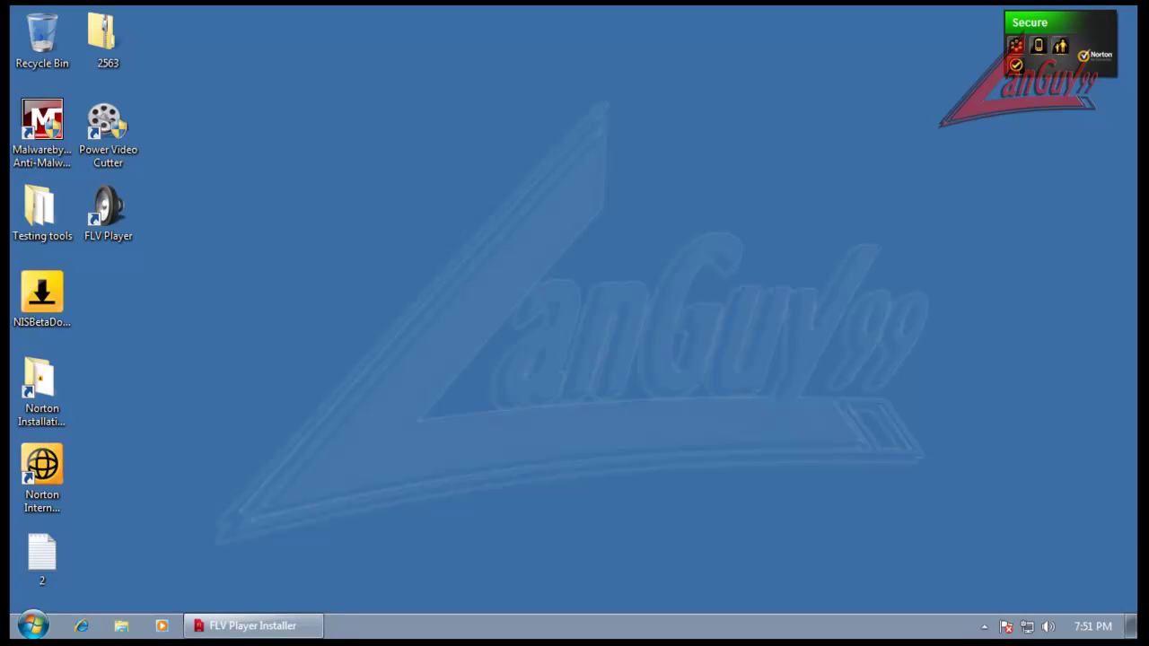
Step: Run KillSwitch from the CCE folder in Testing tools with permission granted, and try again to close the FLV Player installer
double_click(45, 215)
double_click(308, 198)
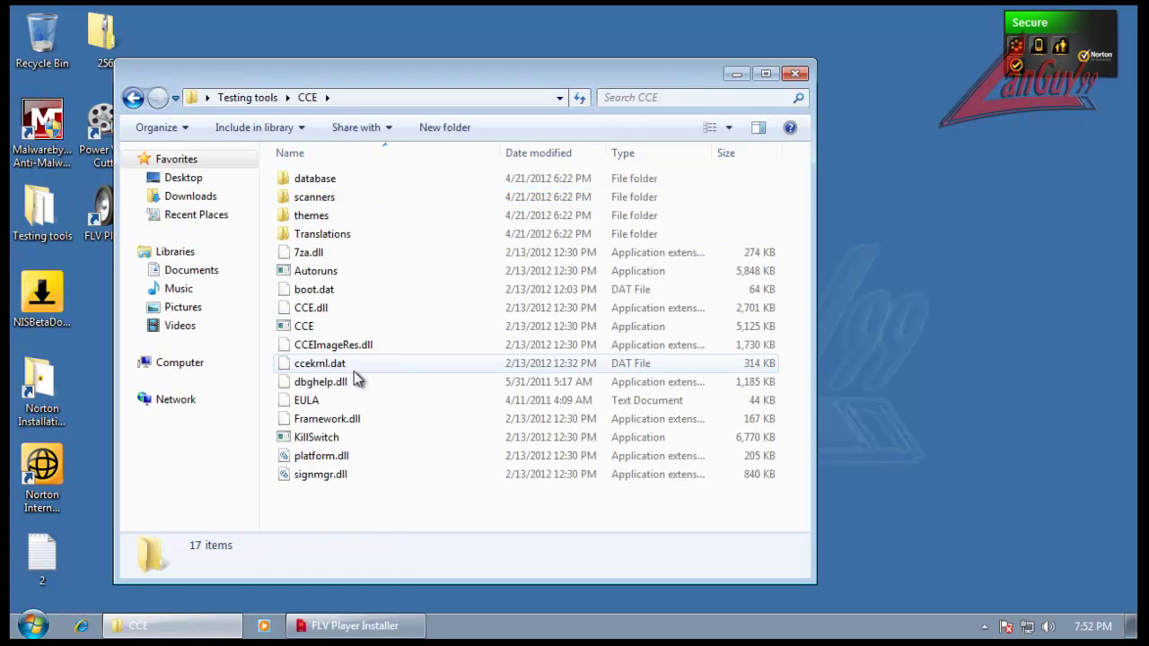
click(316, 437)
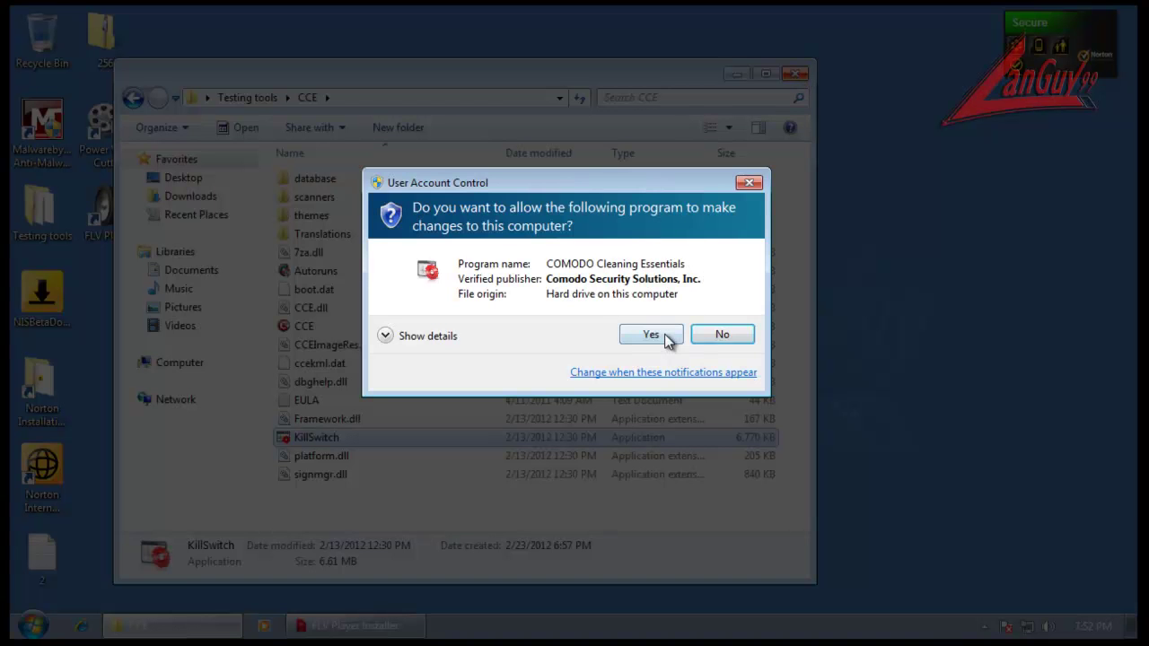
click(666, 334)
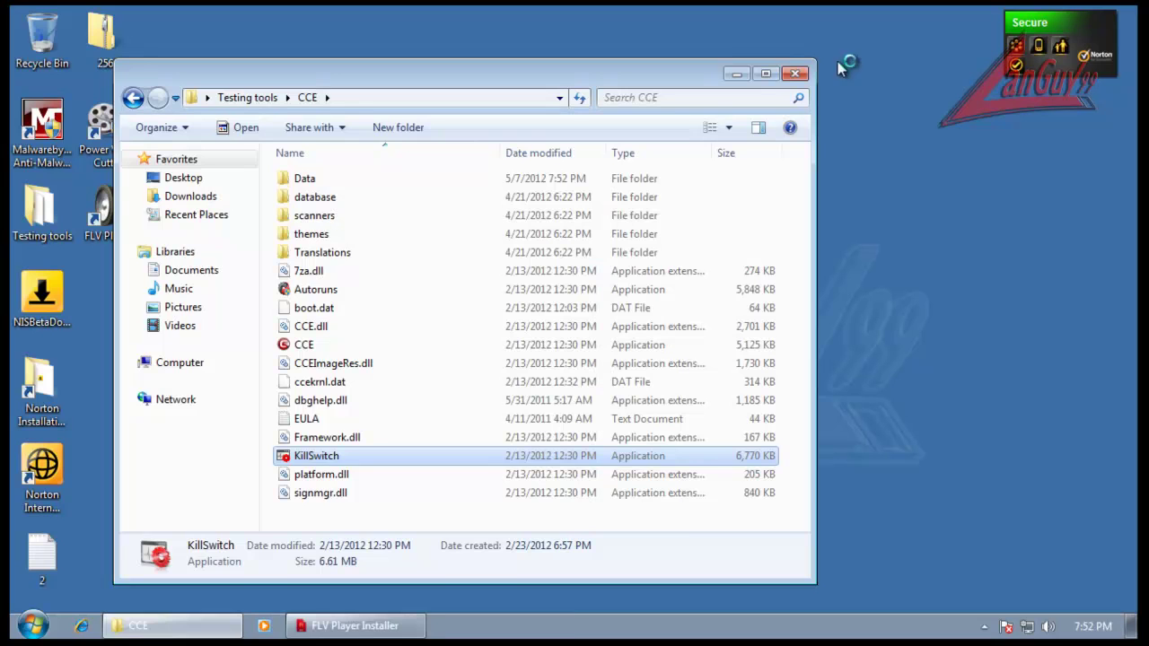
click(794, 73)
click(705, 462)
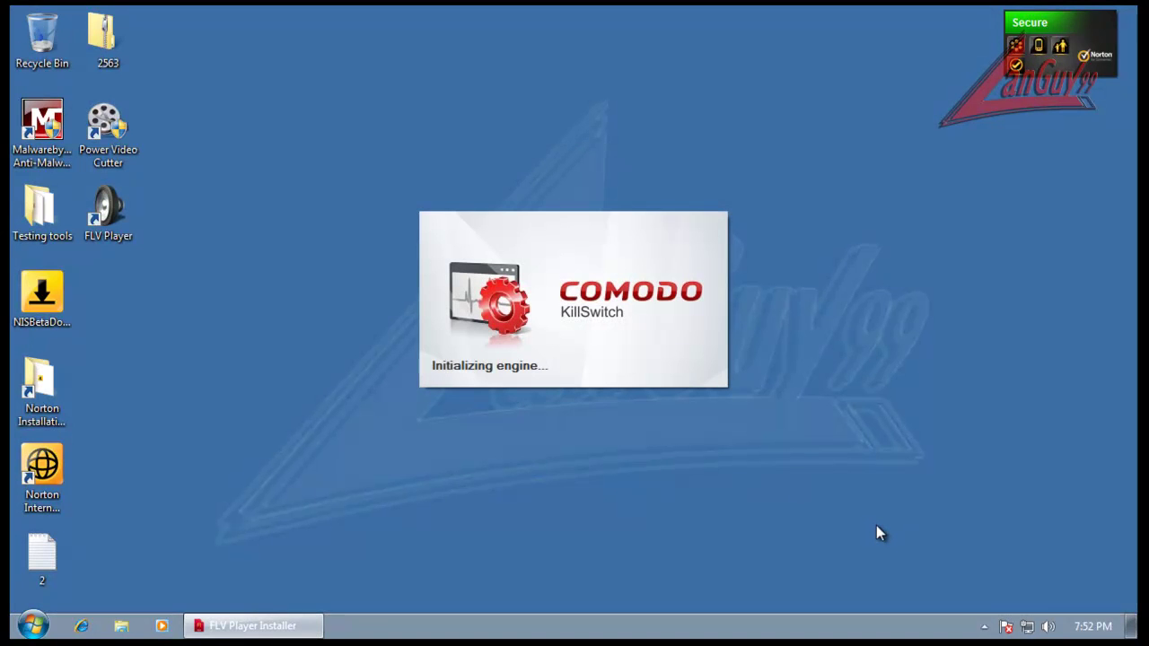
right_click(269, 626)
click(290, 607)
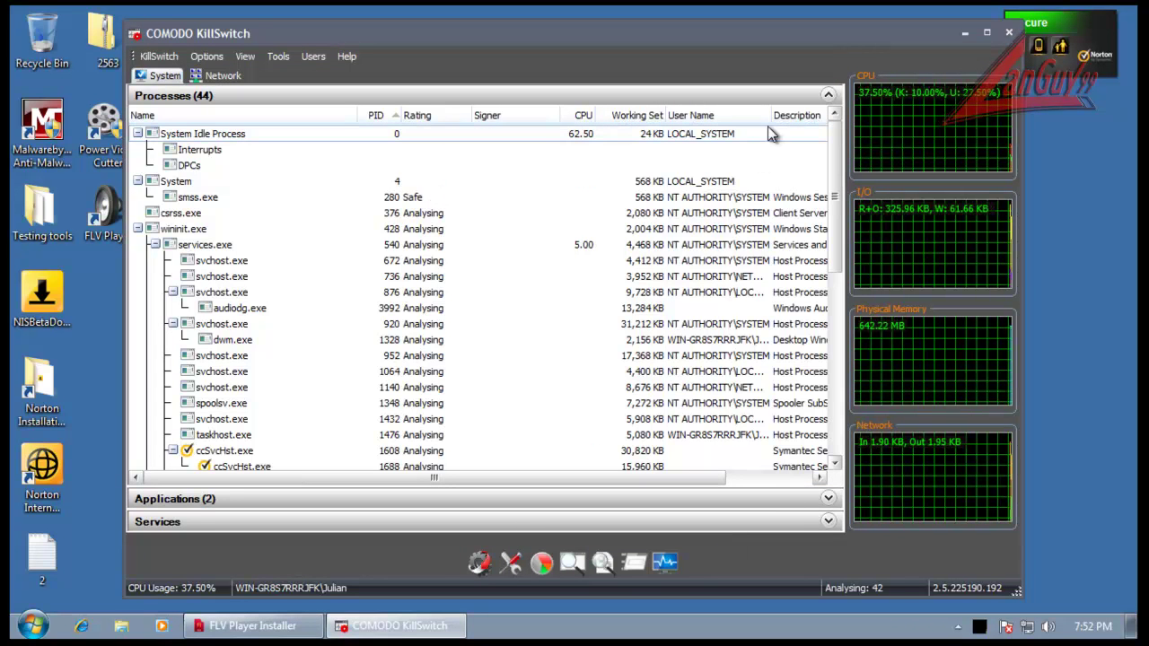
Step: Kill the parent iexplore.exe process with PID 3428 in the KillSwitch process list
drag(834, 188, 827, 405)
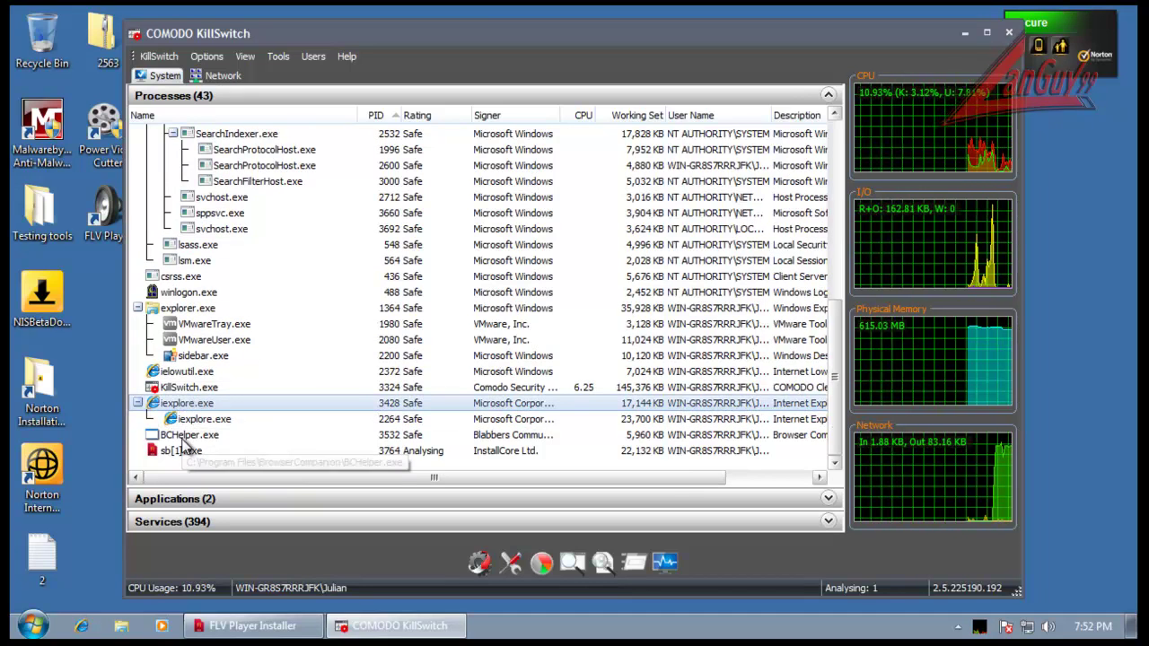
right_click(195, 410)
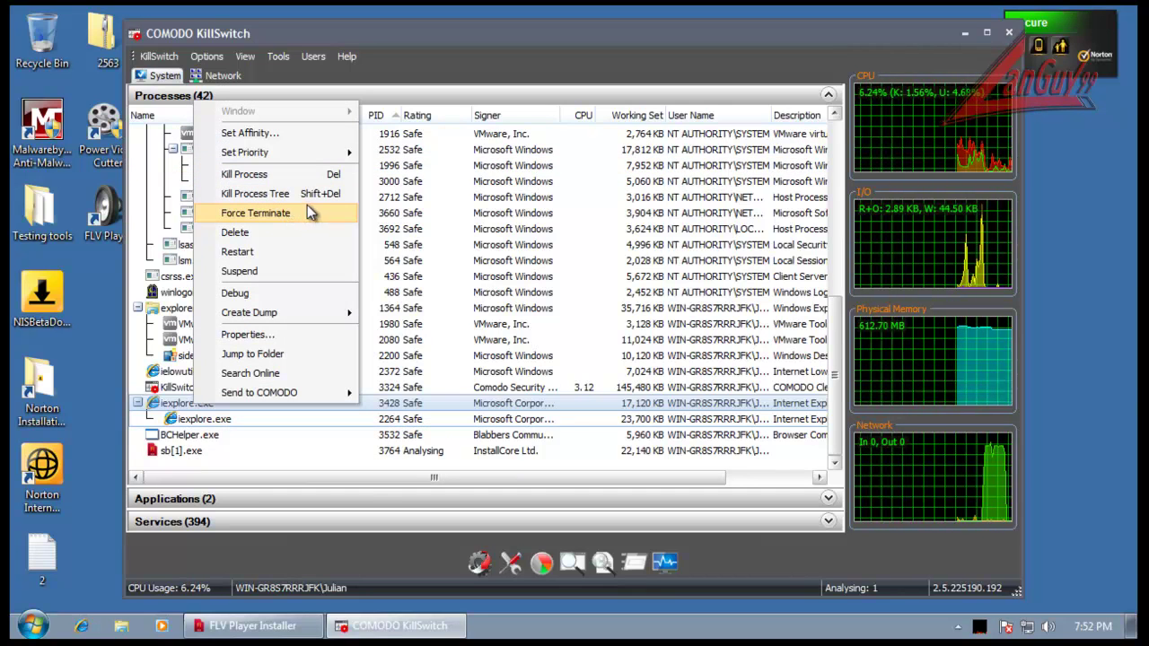
click(289, 174)
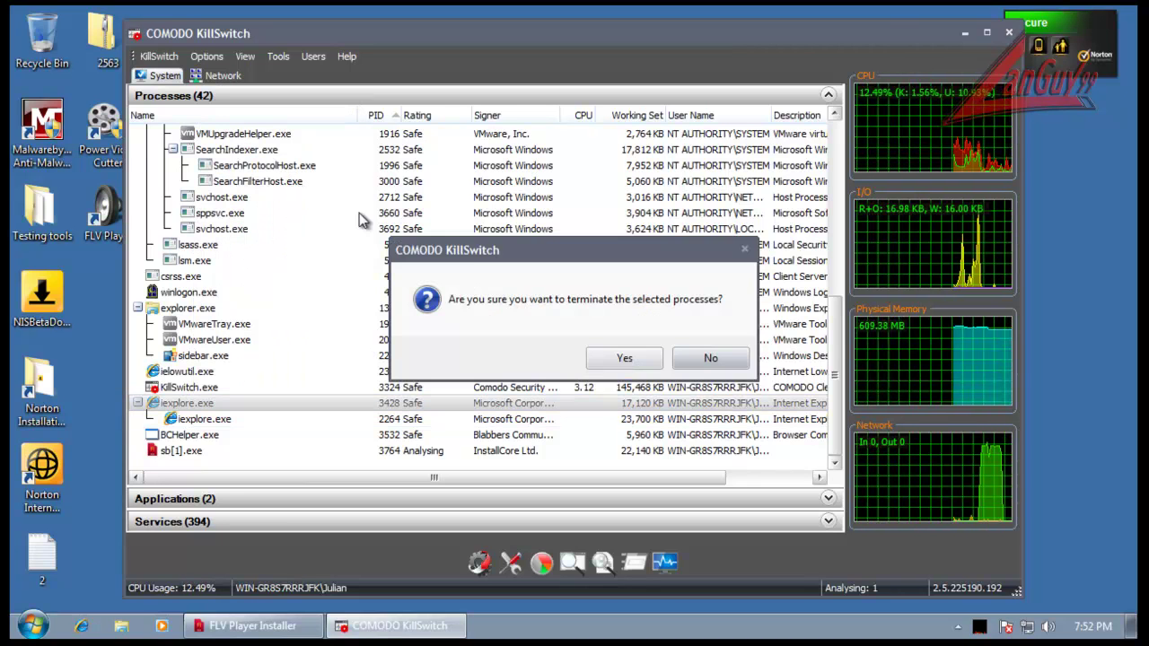
click(628, 352)
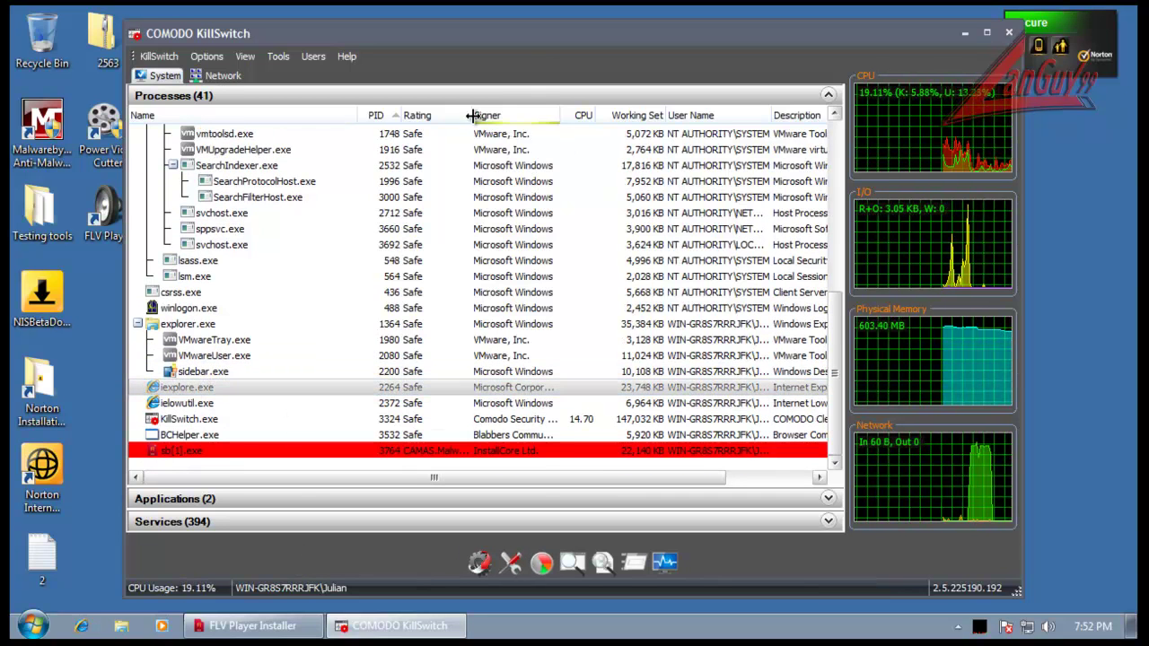
Step: Widen the Rating column to read the rating of the sb[1].exe process, and narrow the column again
drag(473, 115, 594, 115)
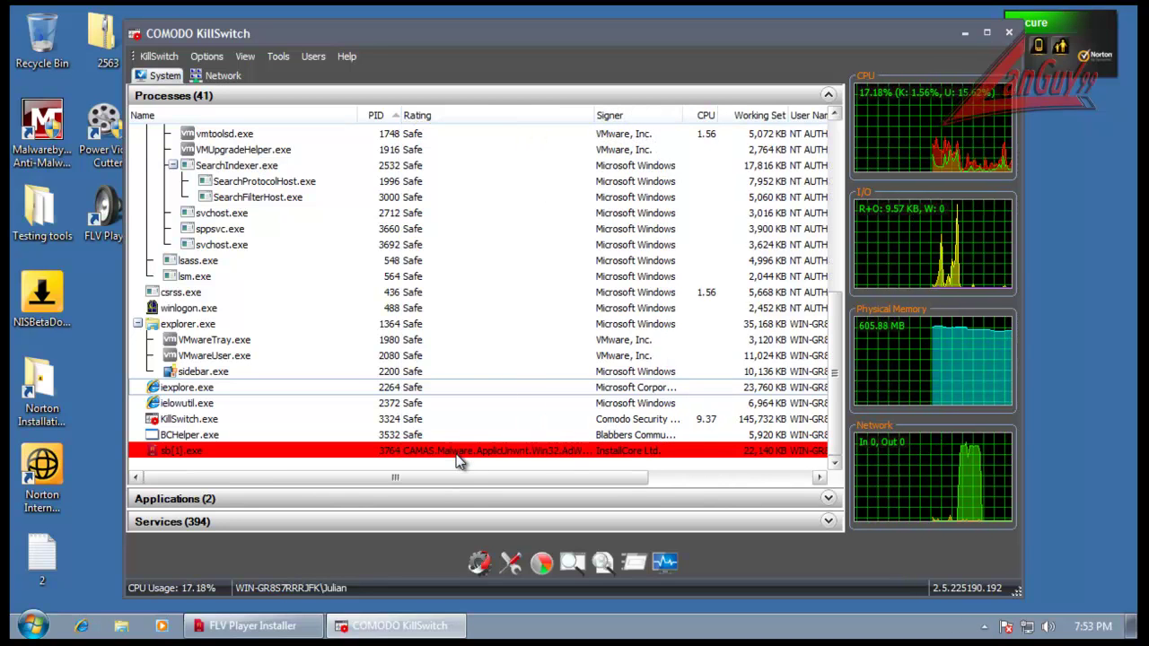
drag(467, 482, 510, 485)
drag(543, 121, 473, 151)
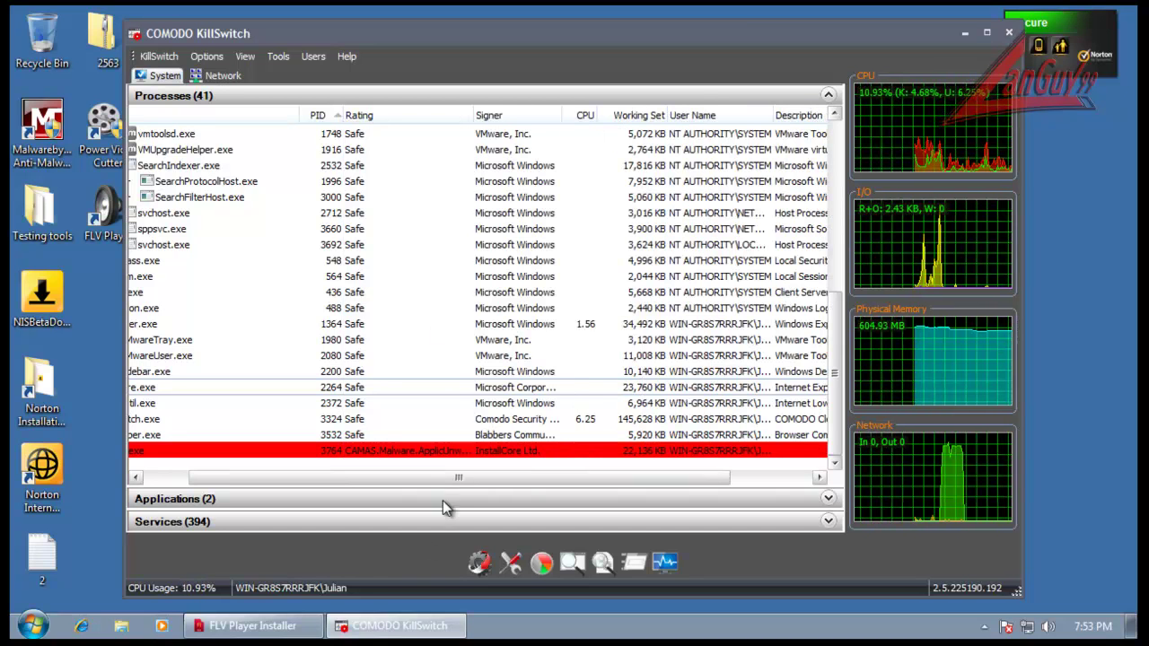
drag(451, 479, 406, 481)
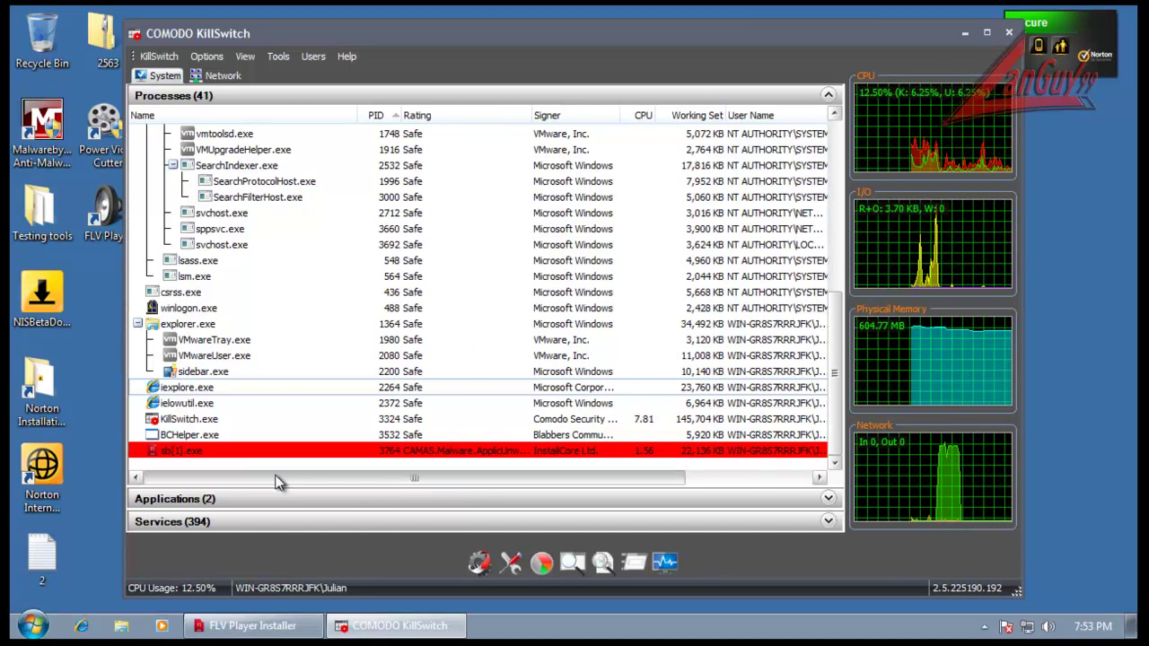
Step: Kill the process trees of sb[1].exe and BCHelper.exe, confirming each termination
right_click(189, 450)
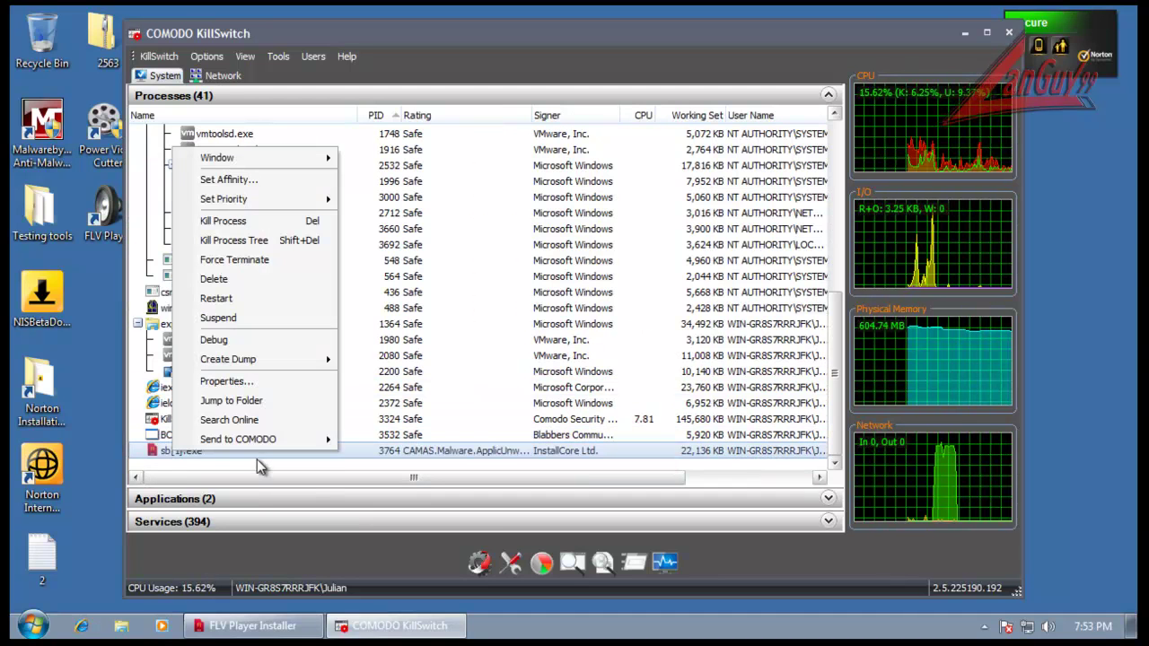
click(253, 242)
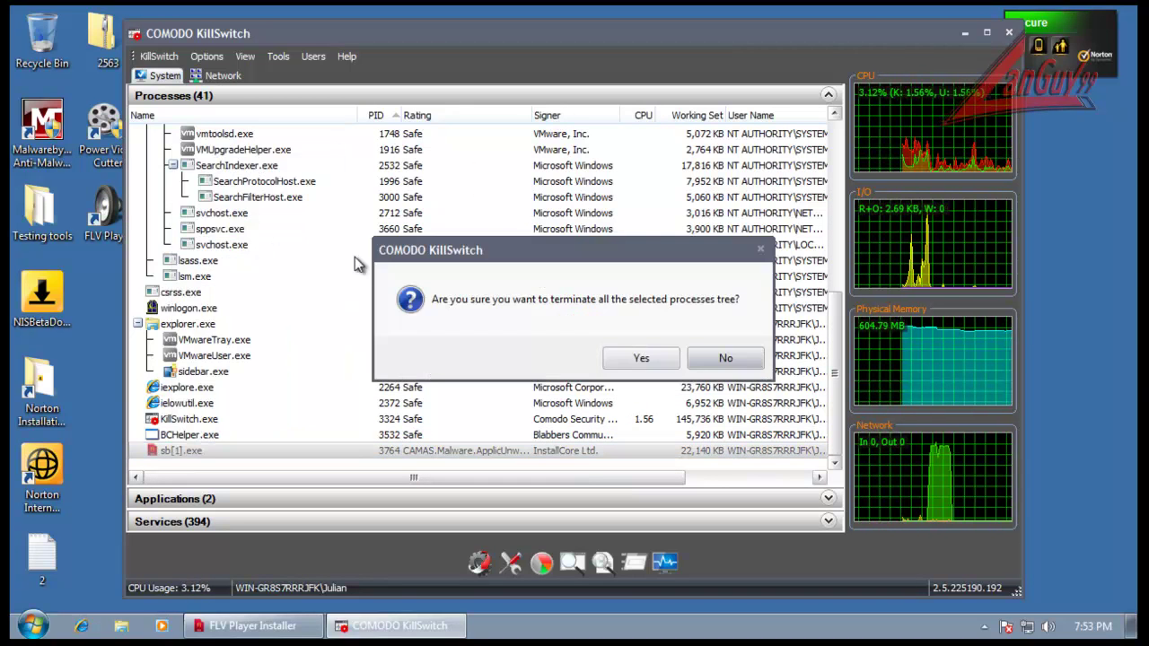
click(645, 353)
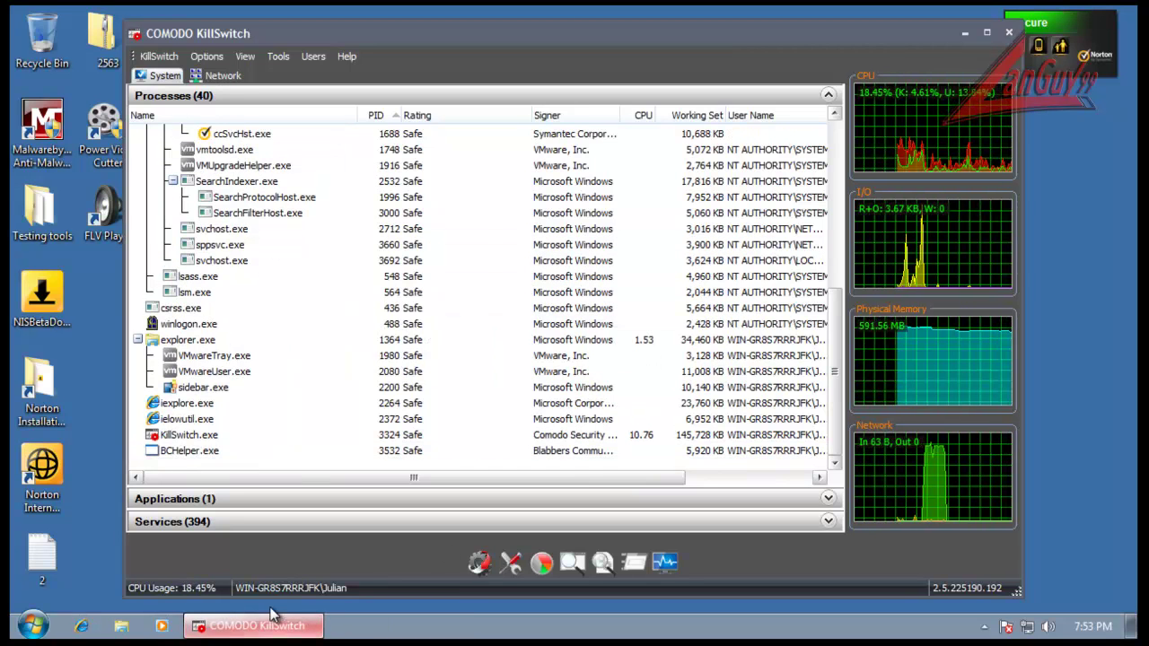
right_click(177, 454)
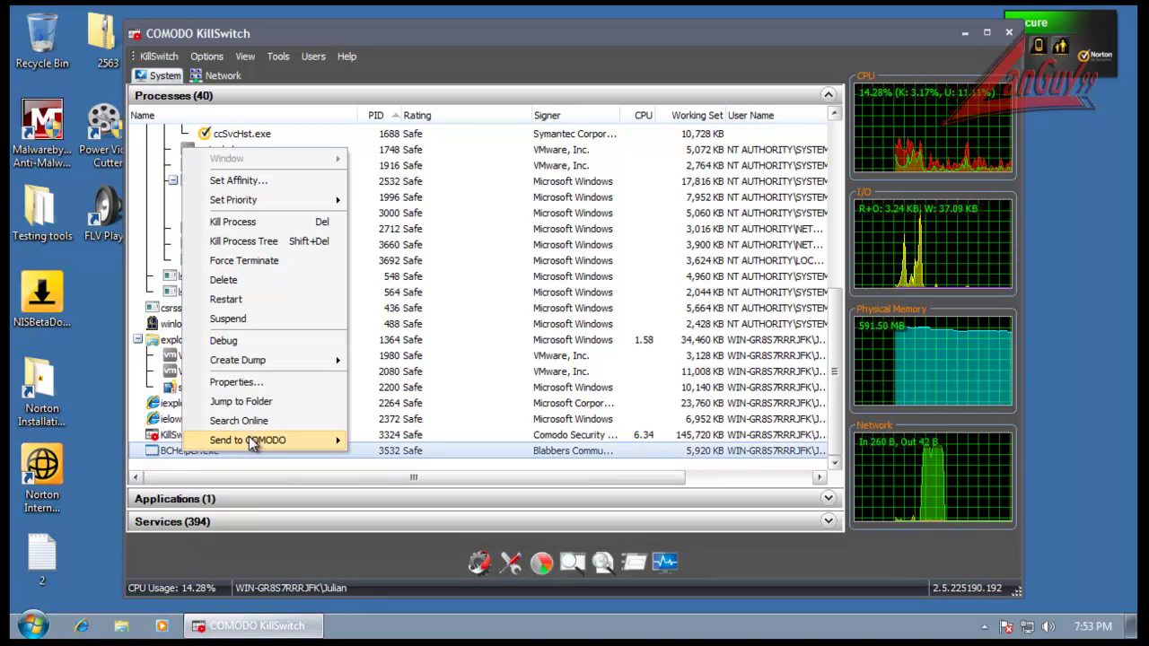
click(270, 242)
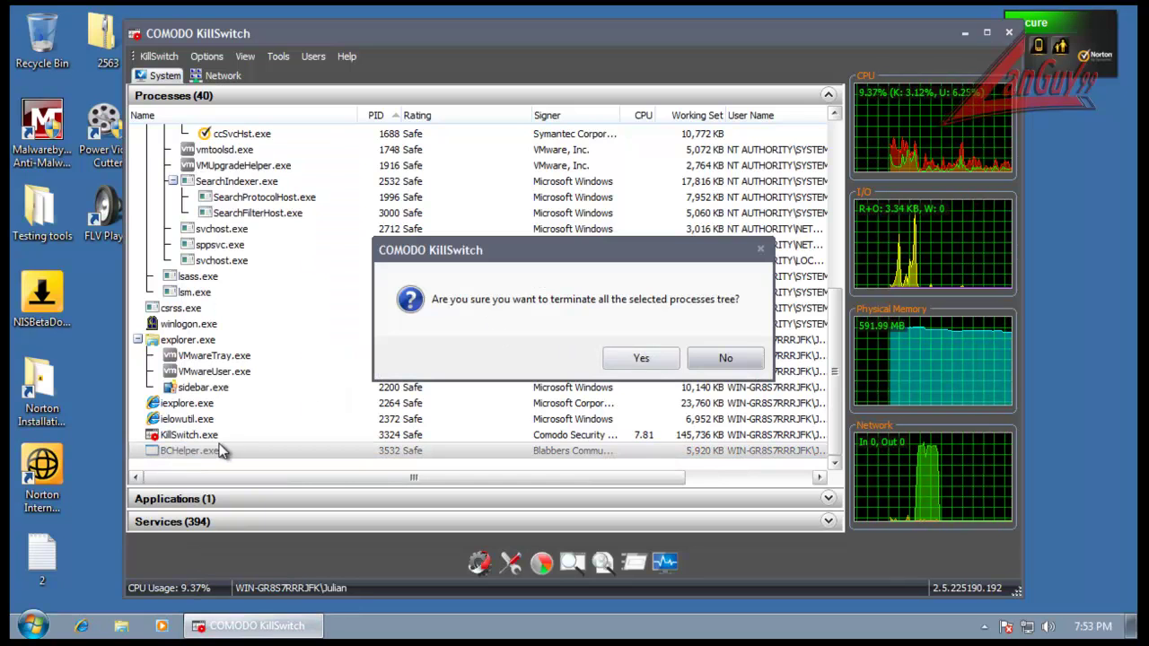
click(653, 364)
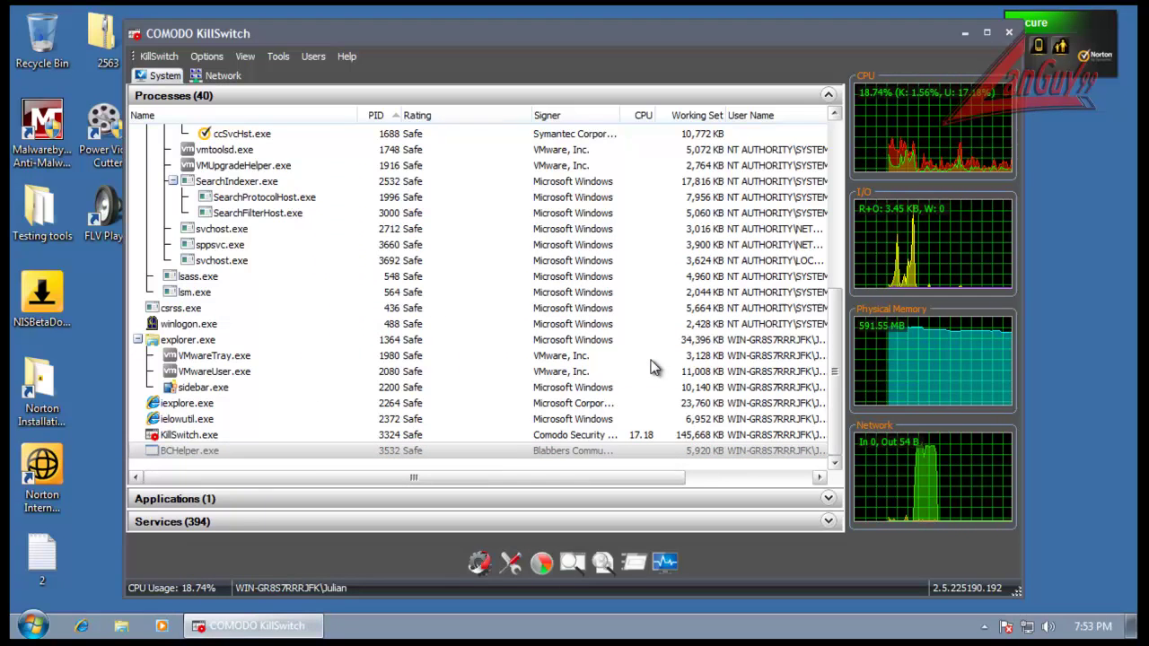
Step: Force terminate ielowutil.exe and the remaining iexplore.exe process, and close KillSwitch
right_click(192, 435)
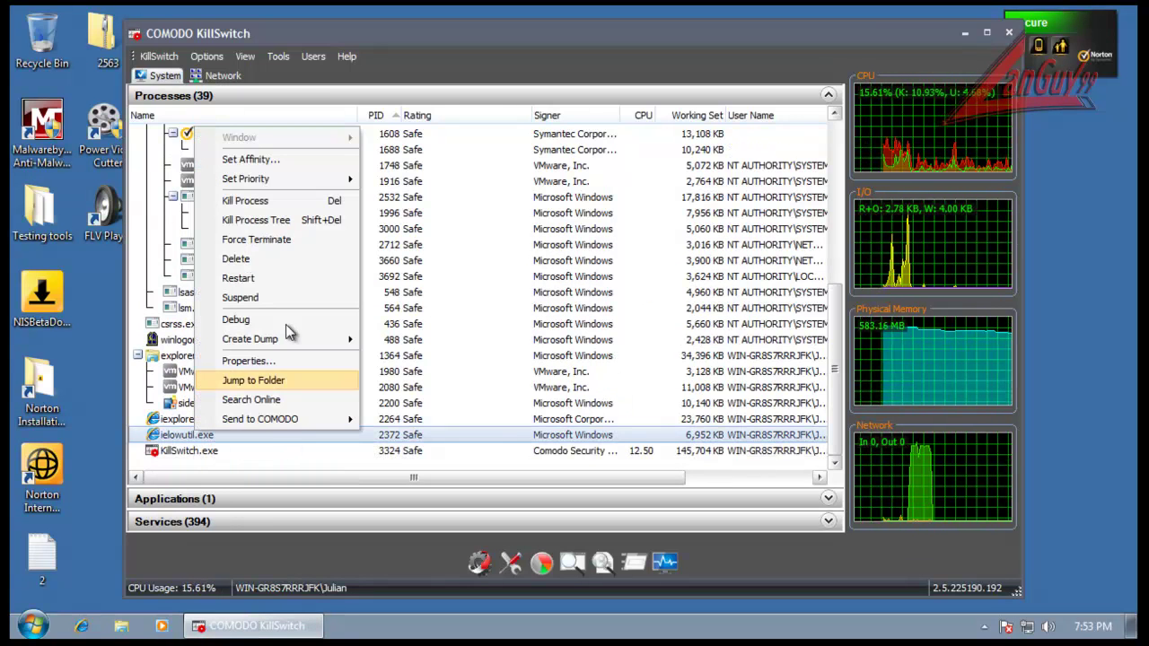
click(304, 238)
click(579, 357)
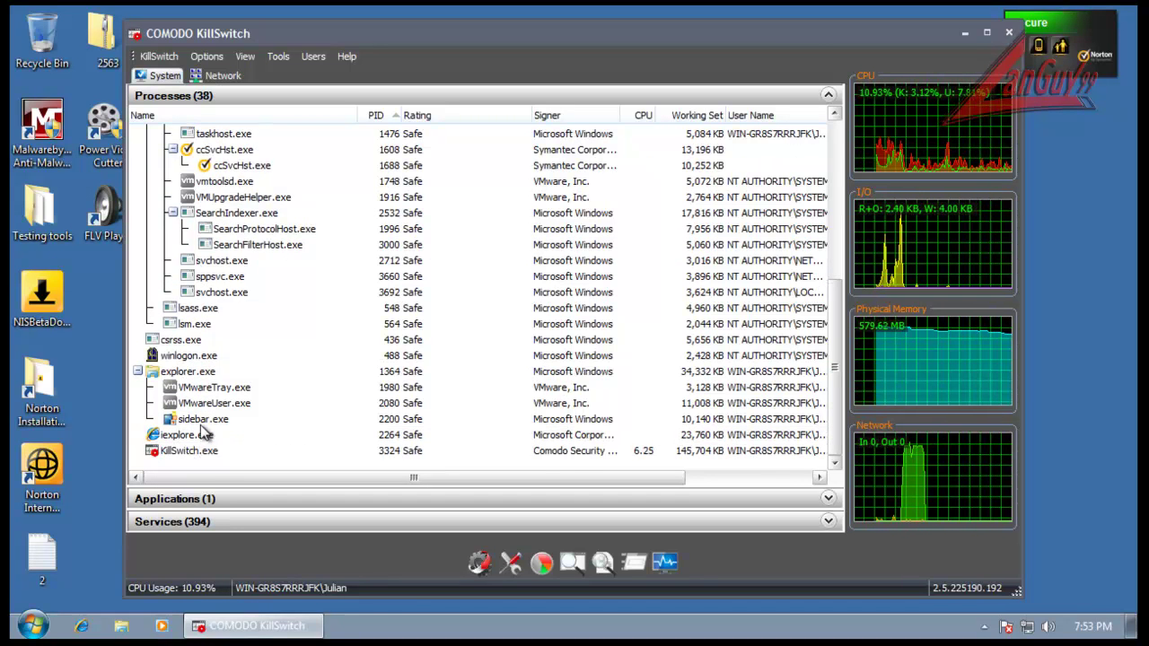
right_click(202, 438)
click(289, 250)
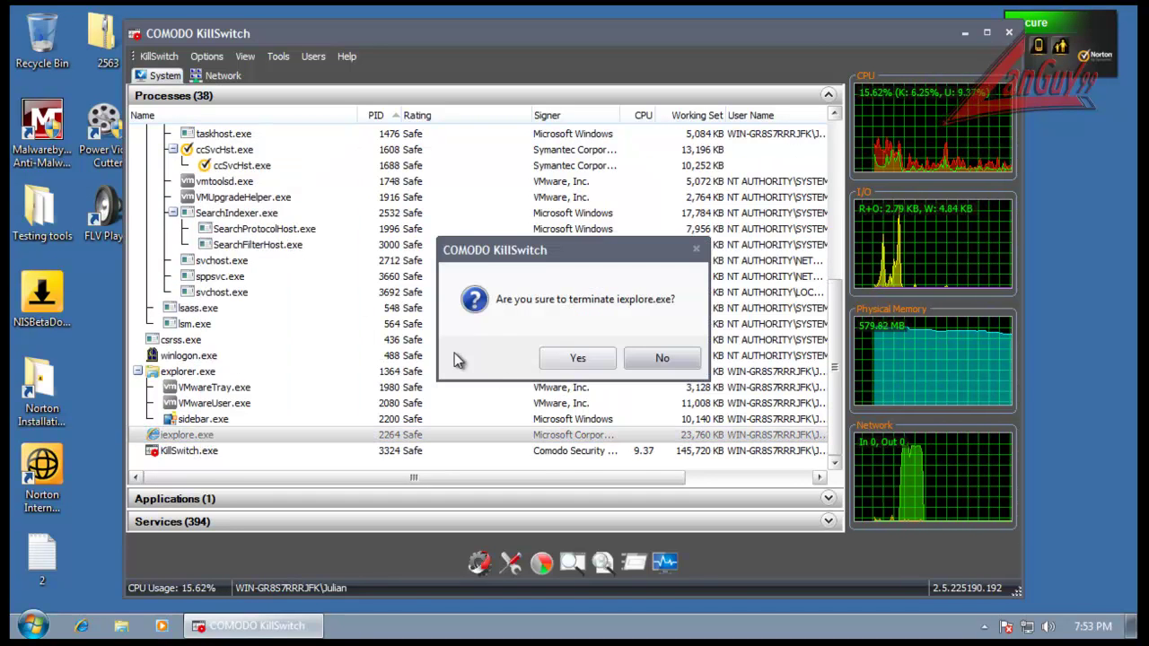
click(569, 363)
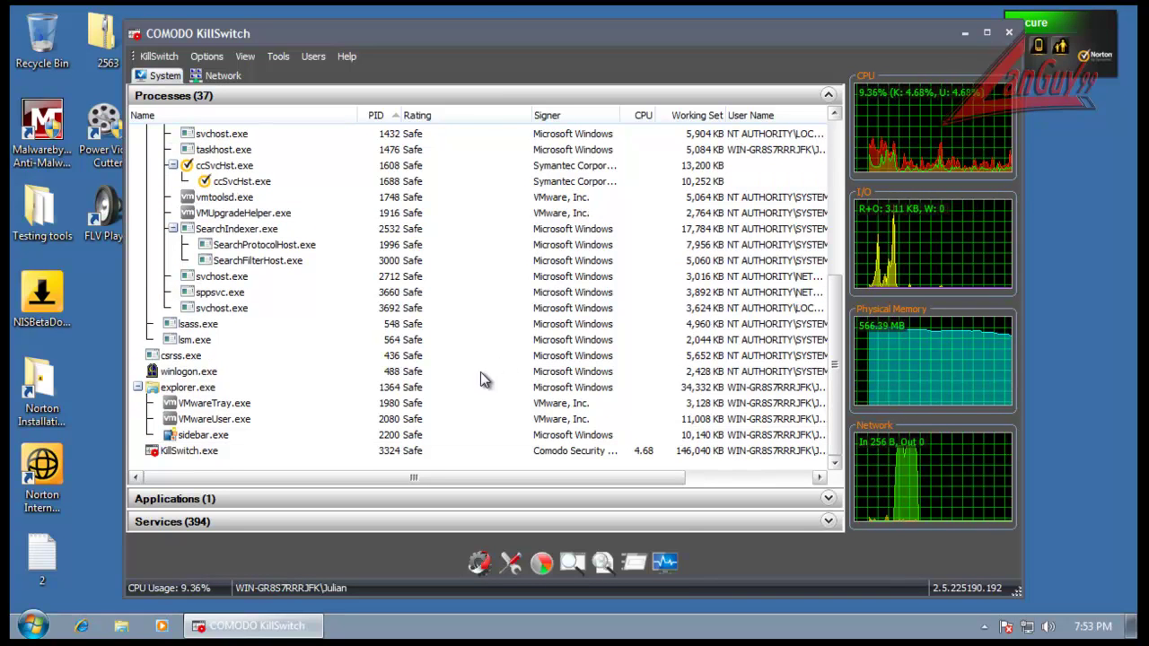
drag(849, 395, 830, 422)
click(1009, 32)
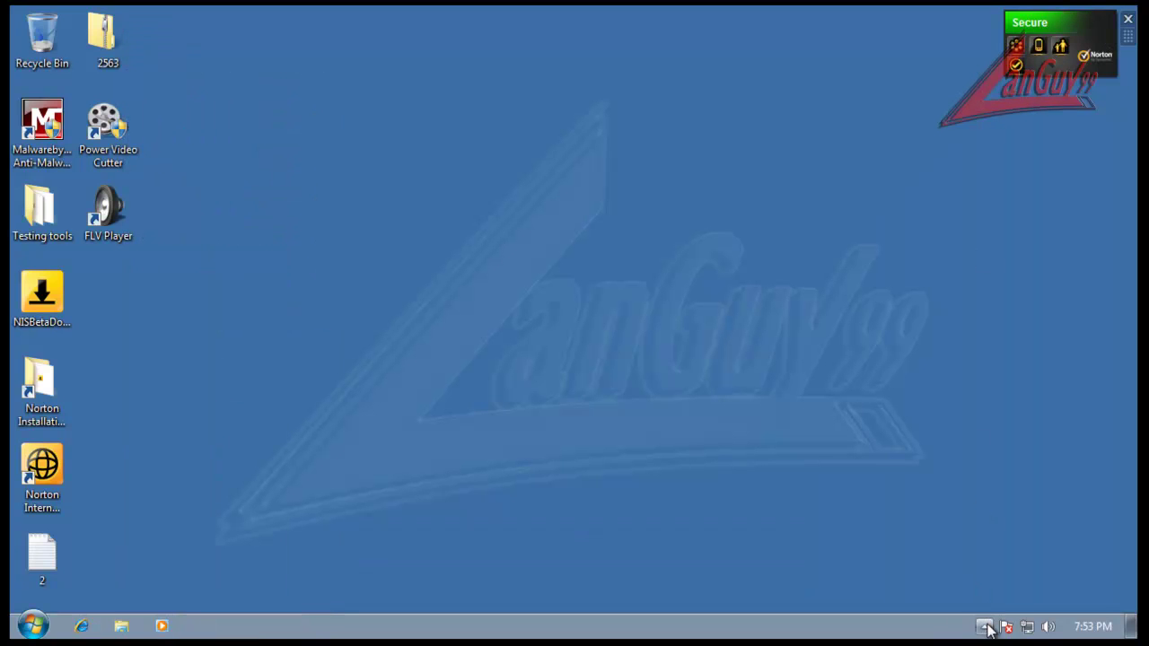
Step: Turn off Norton's Antivirus protection for 5 hours, dismissing the activation prompt
click(985, 627)
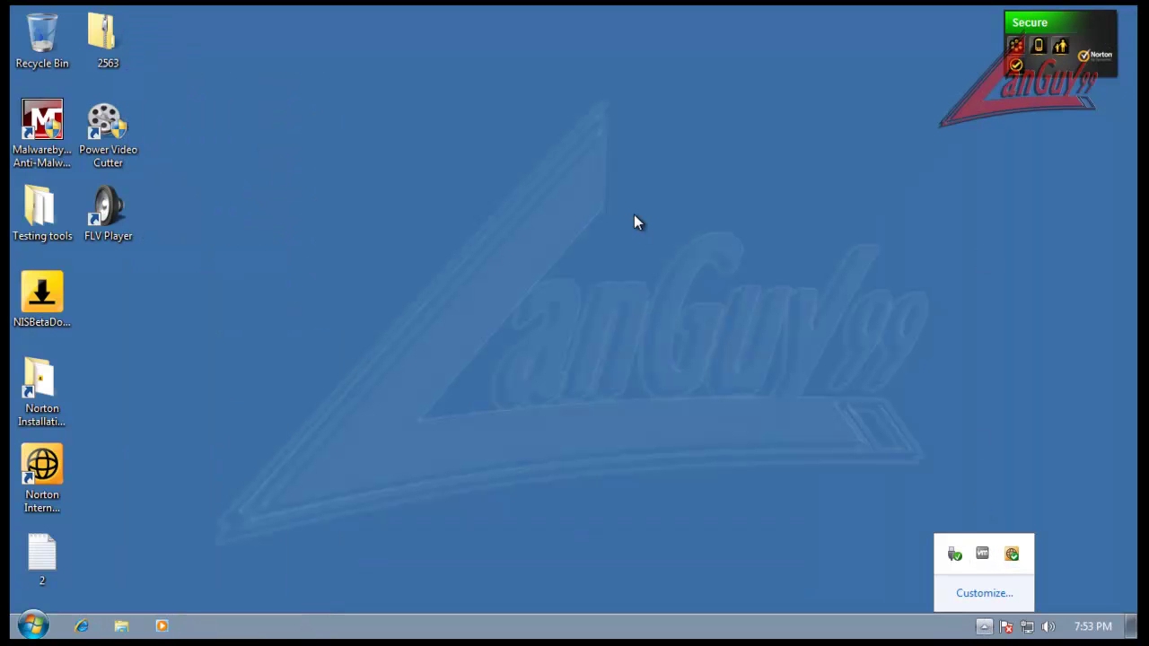
double_click(1011, 554)
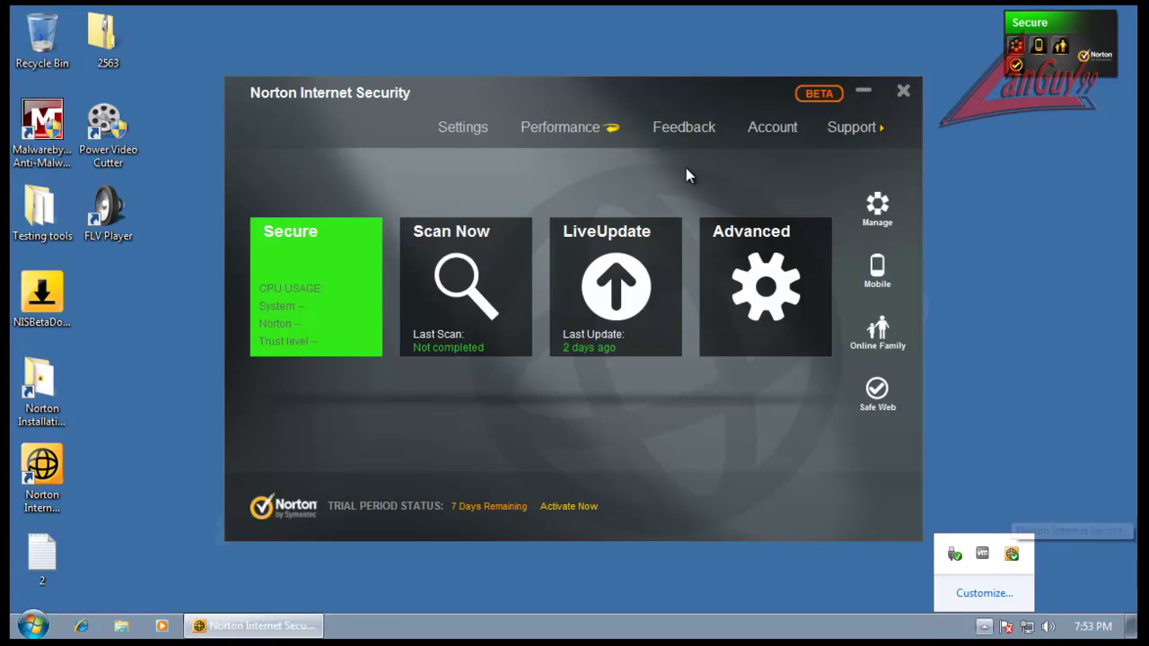
click(783, 281)
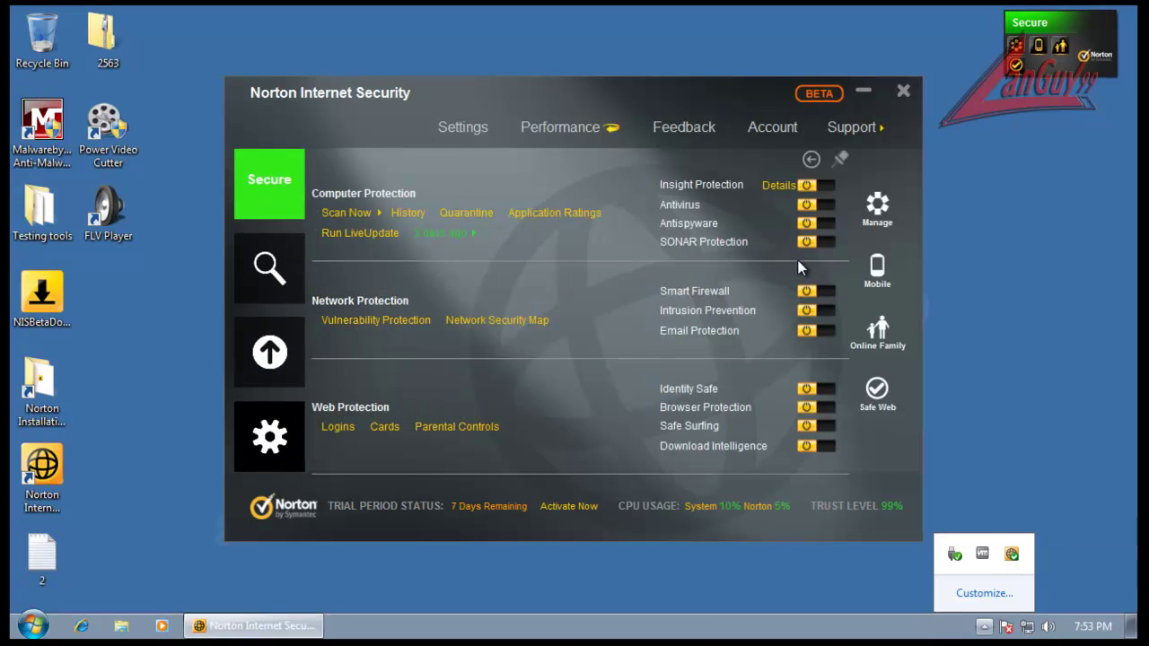
click(808, 205)
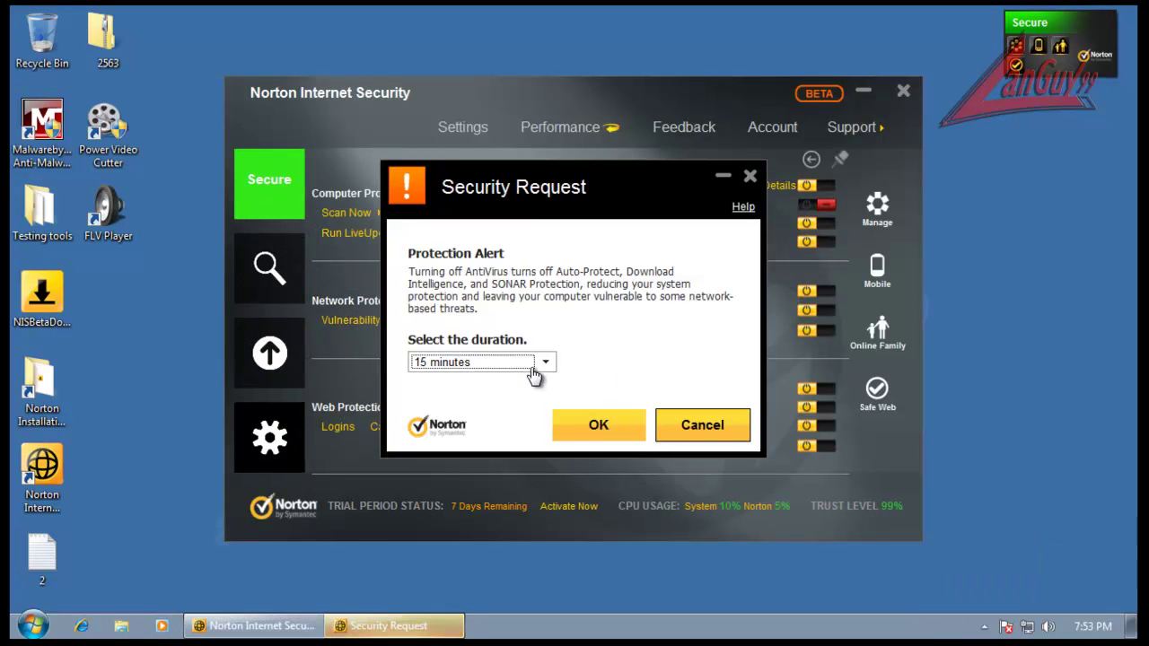
click(546, 363)
click(501, 438)
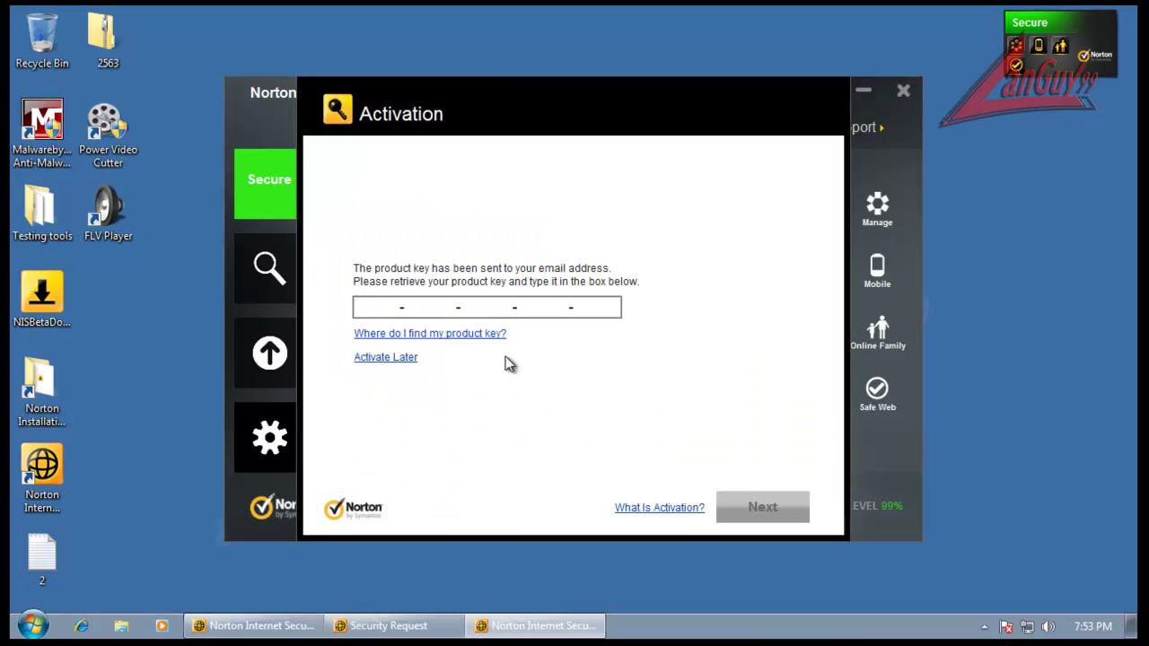
click(449, 363)
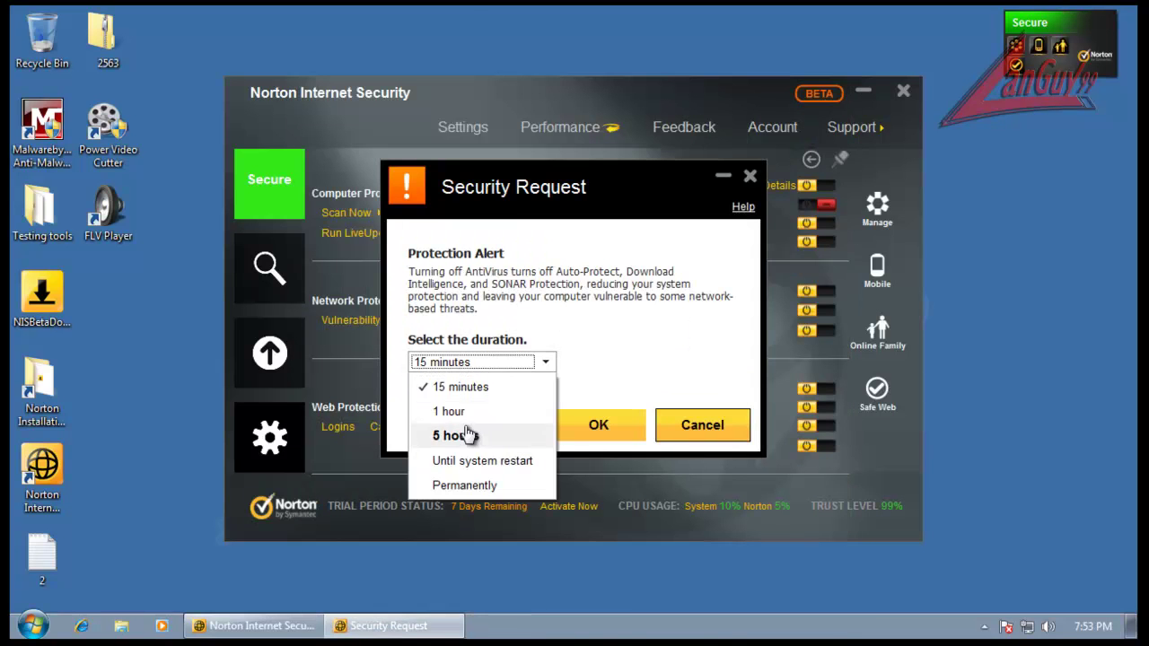
click(465, 437)
click(597, 428)
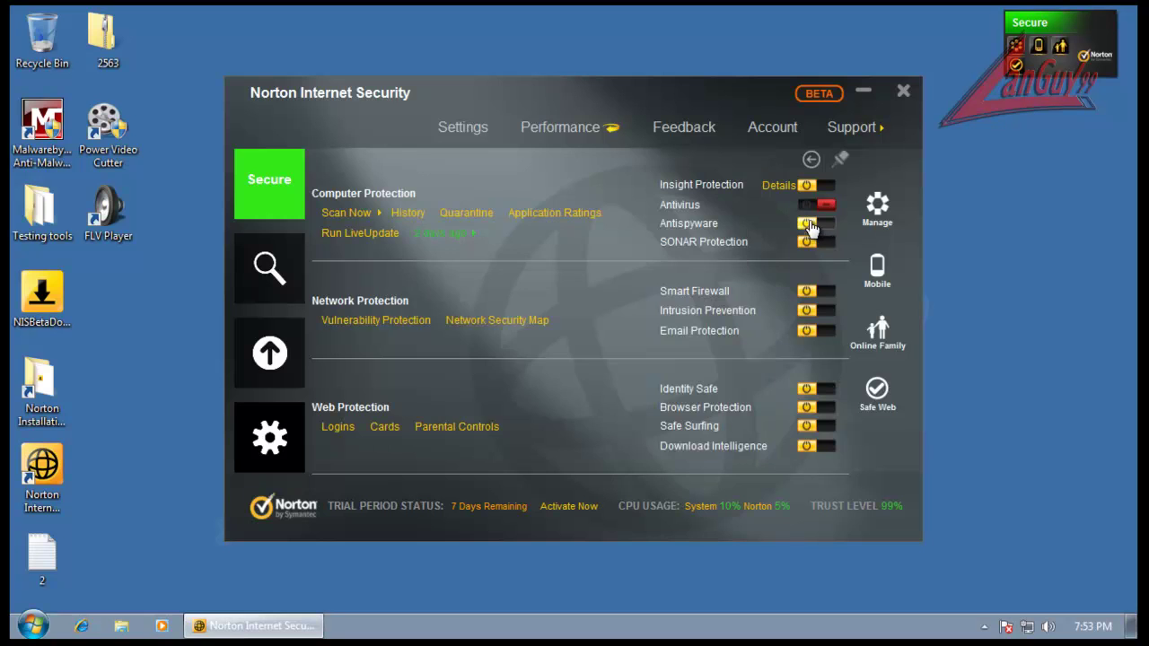
Step: Turn off Norton's Antispyware protection for 5 hours and minimize the Norton window
click(808, 224)
click(512, 352)
click(470, 420)
click(623, 418)
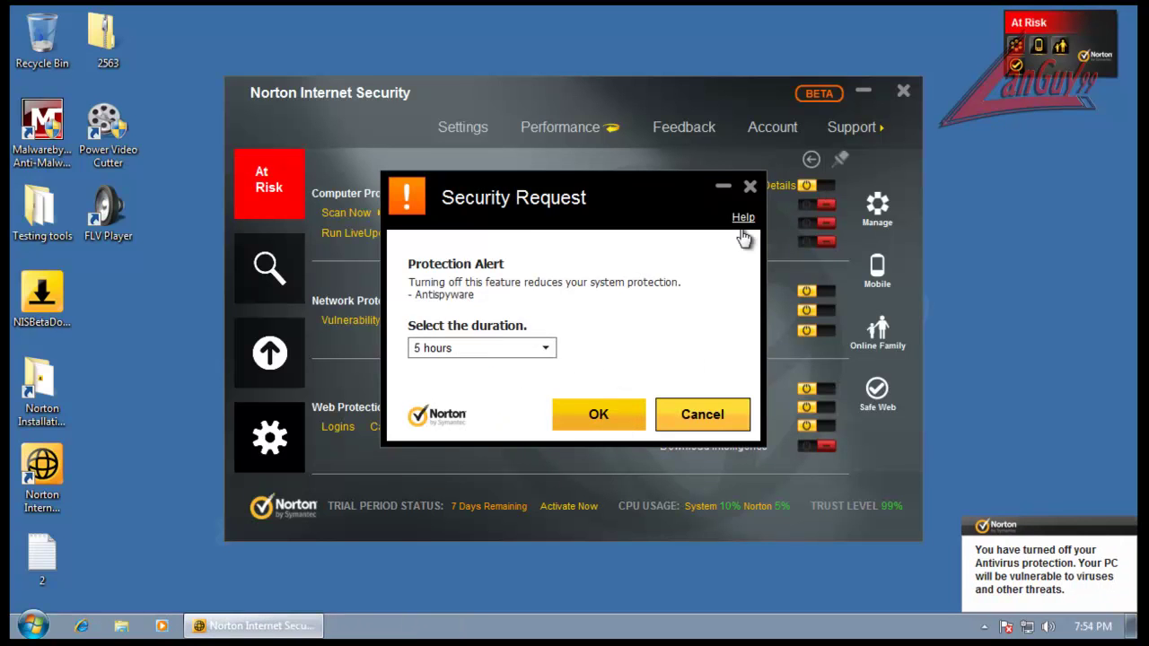
click(602, 418)
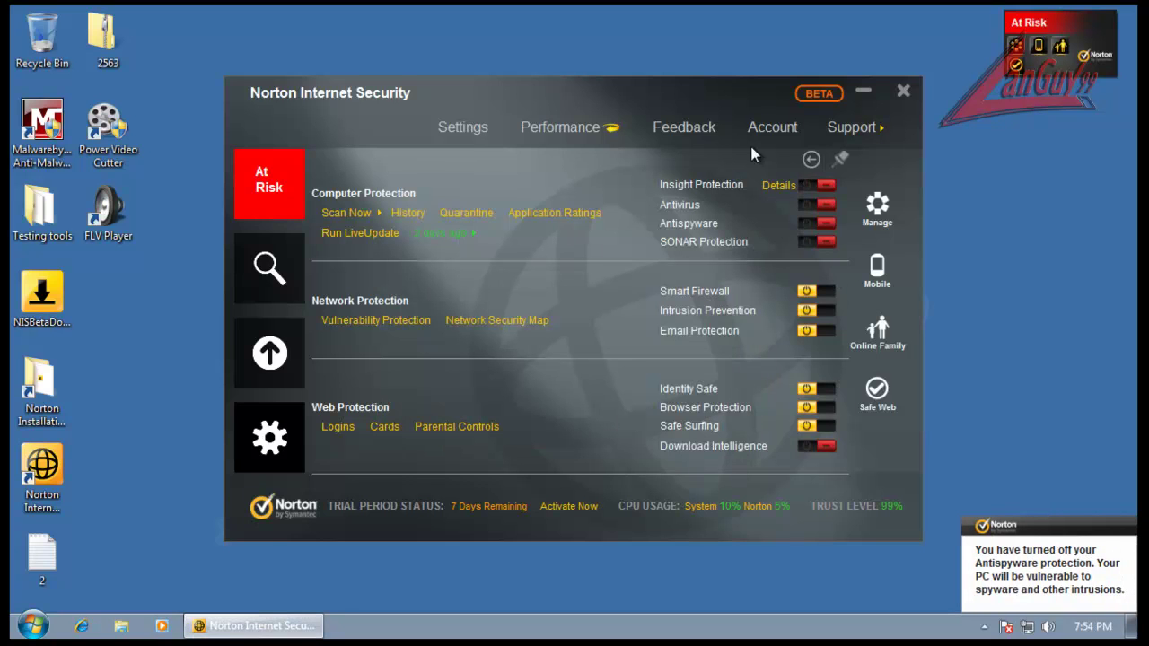
click(865, 95)
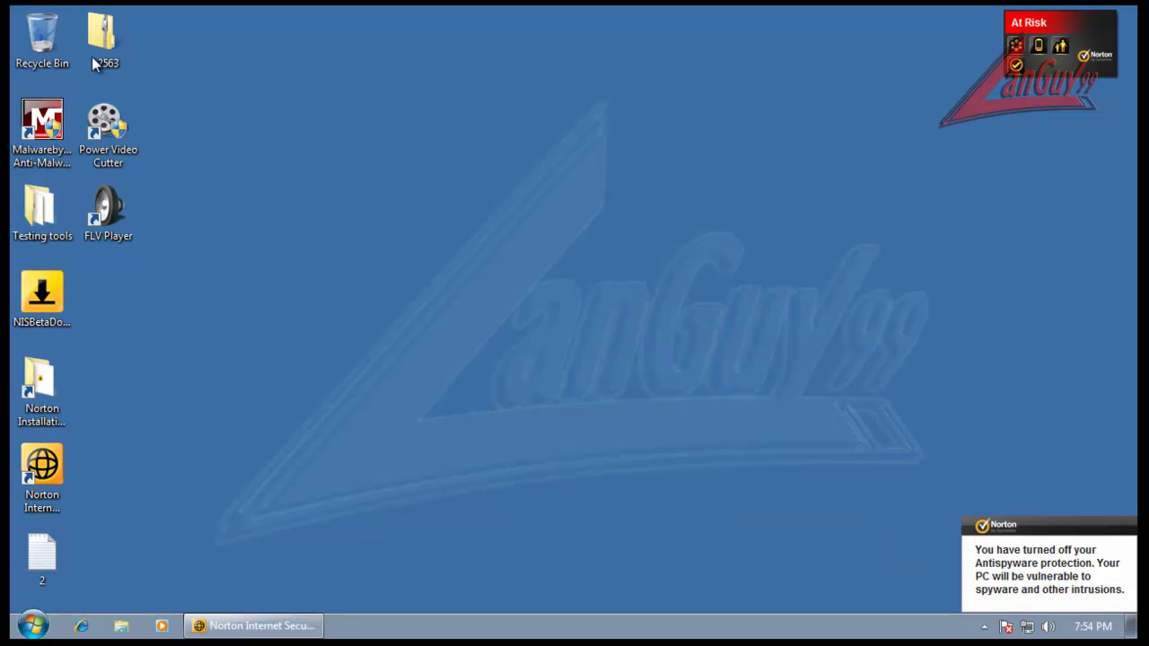
Step: Extract the 2563 folder from the compressed 2563 archive to the desktop
double_click(108, 36)
drag(530, 95, 692, 74)
drag(460, 163, 125, 333)
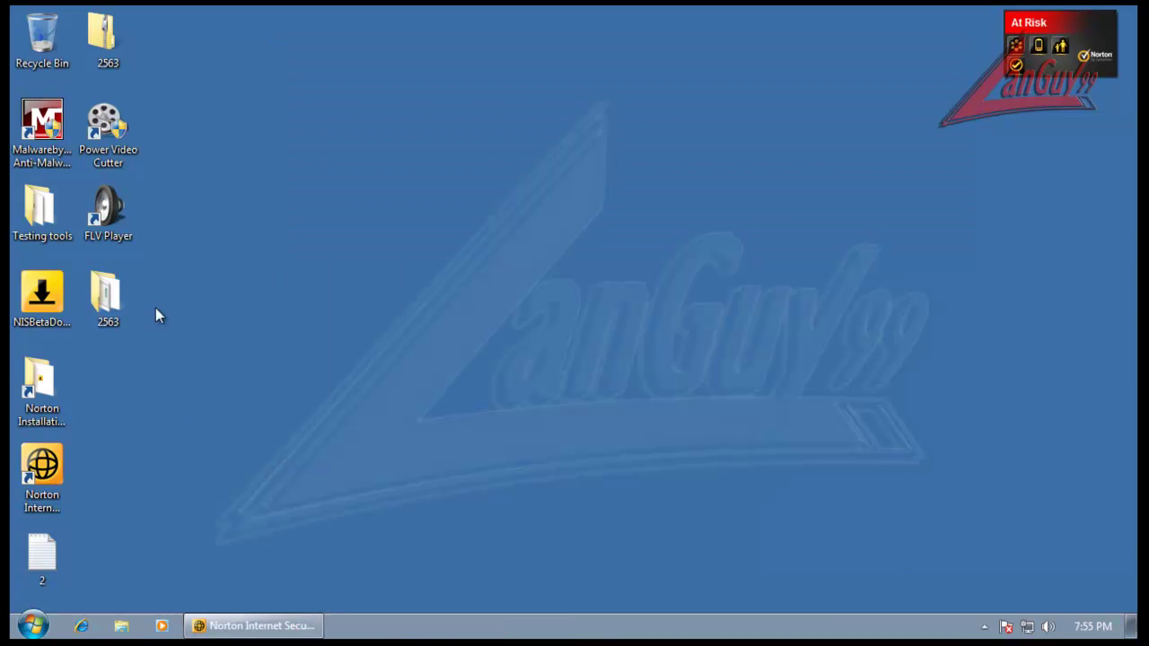
Step: Check the number of files in the extracted 2563 folder's properties, and view the folder's contents
right_click(113, 288)
click(225, 566)
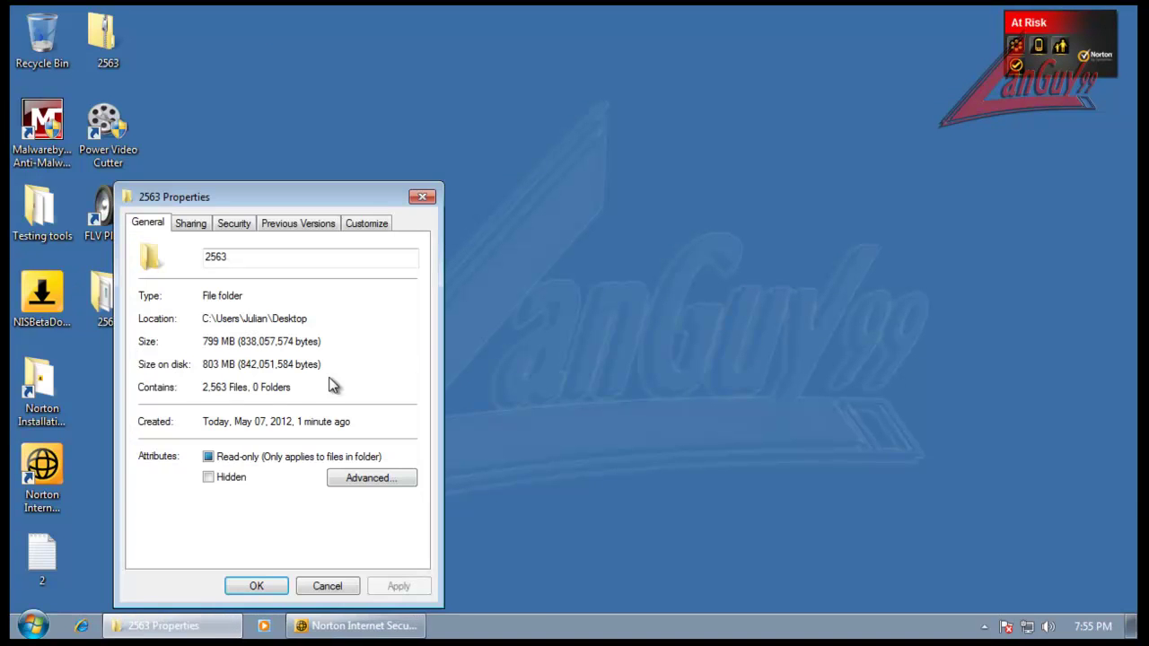
drag(232, 395, 42, 395)
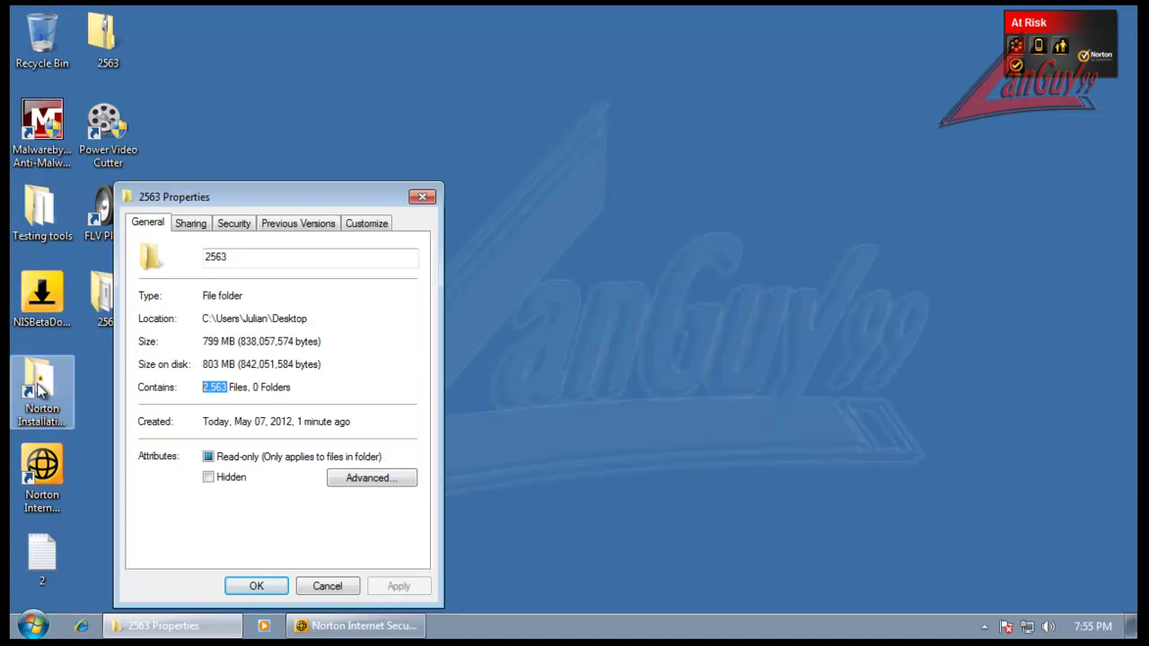
click(326, 586)
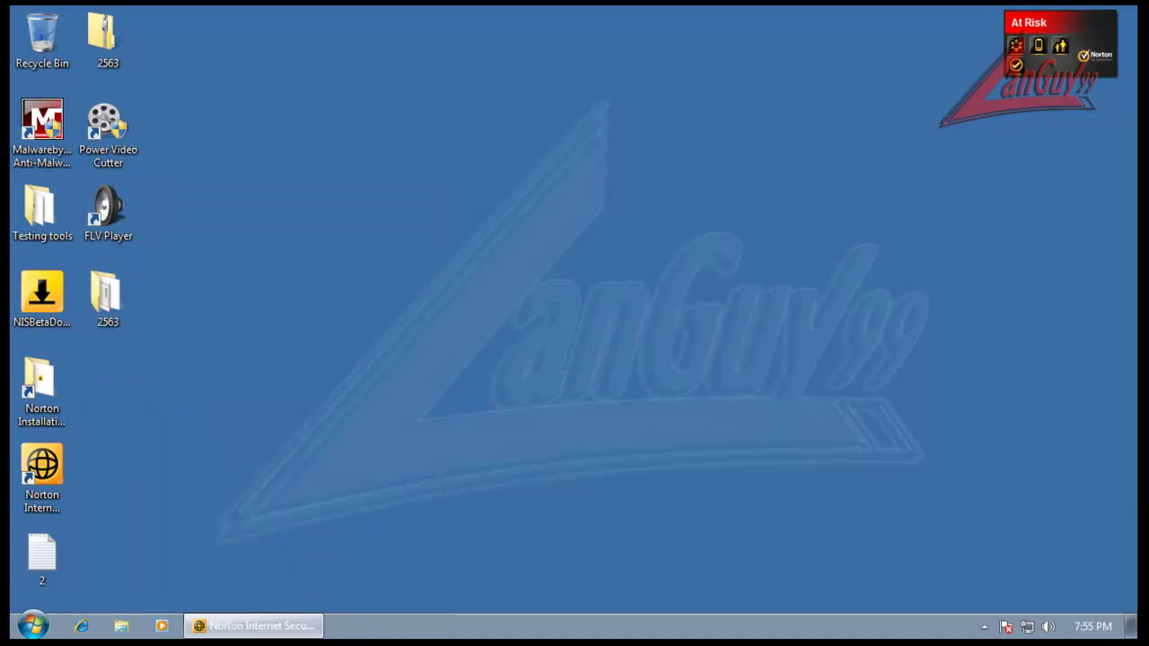
double_click(109, 312)
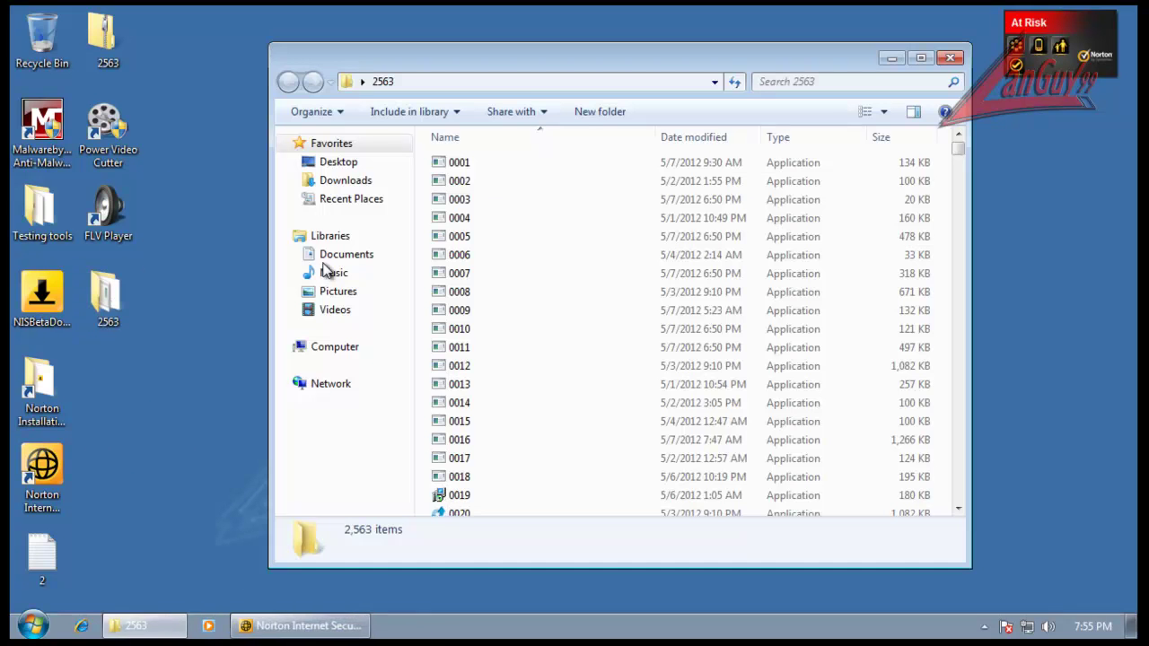
click(944, 54)
Step: Scan the extracted 2563 folder with Norton Internet Security
right_click(105, 275)
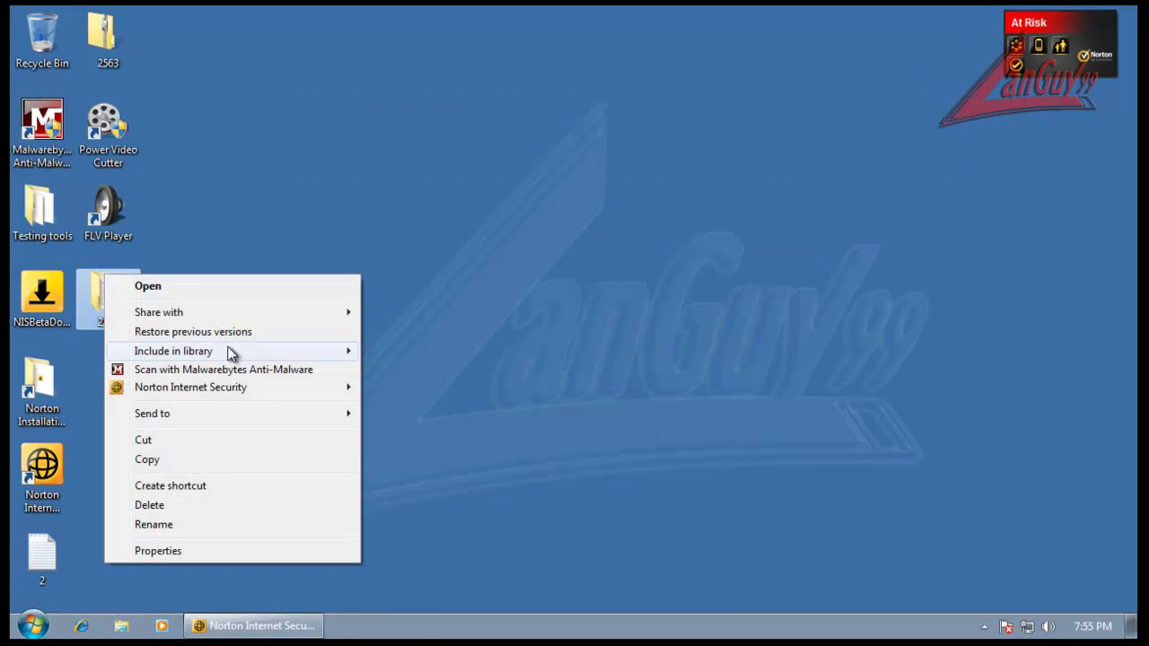
mouse_move(326, 391)
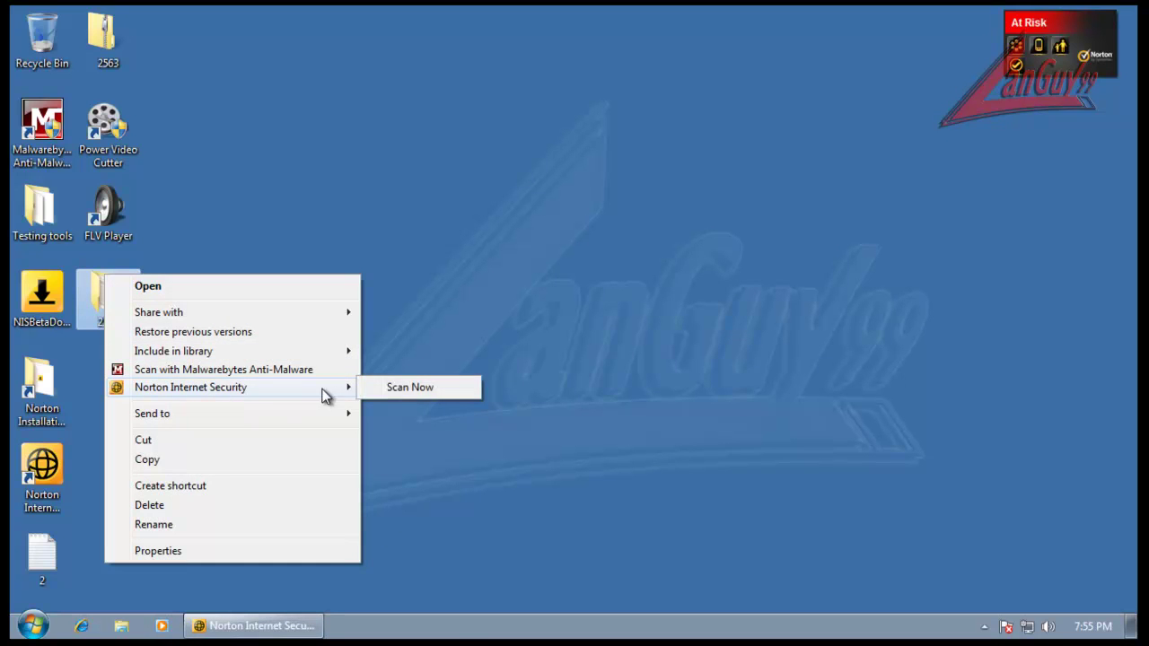
click(401, 395)
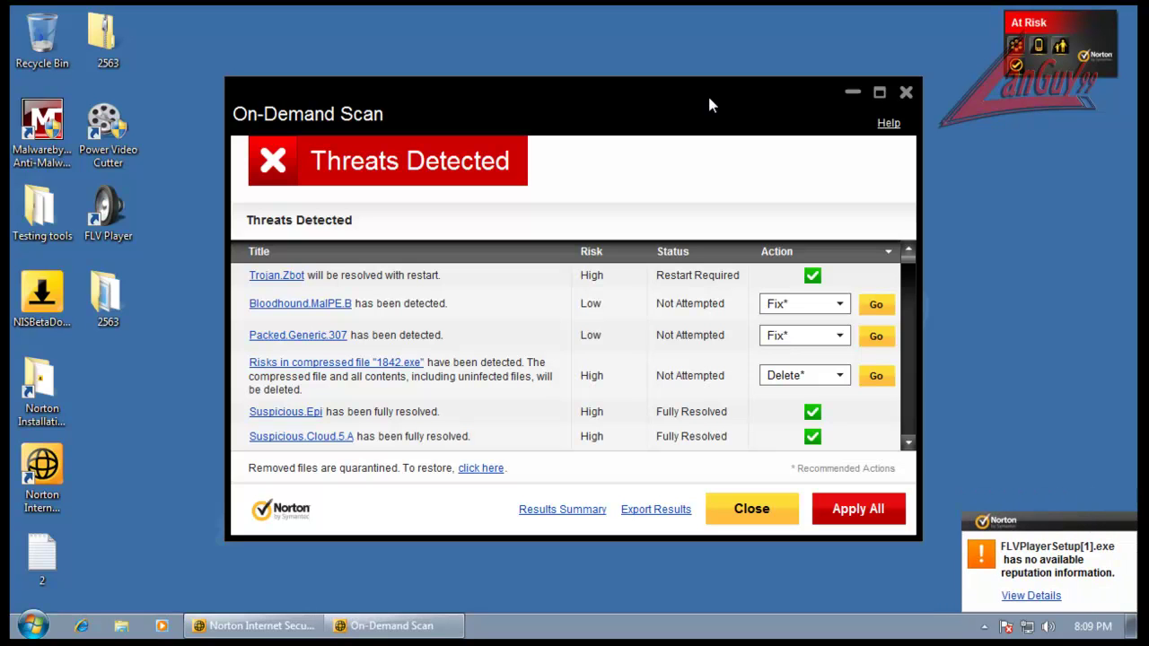
Step: Review the detected threats, apply the recommended actions to all of them, and finish the on-demand scan
click(837, 336)
click(835, 359)
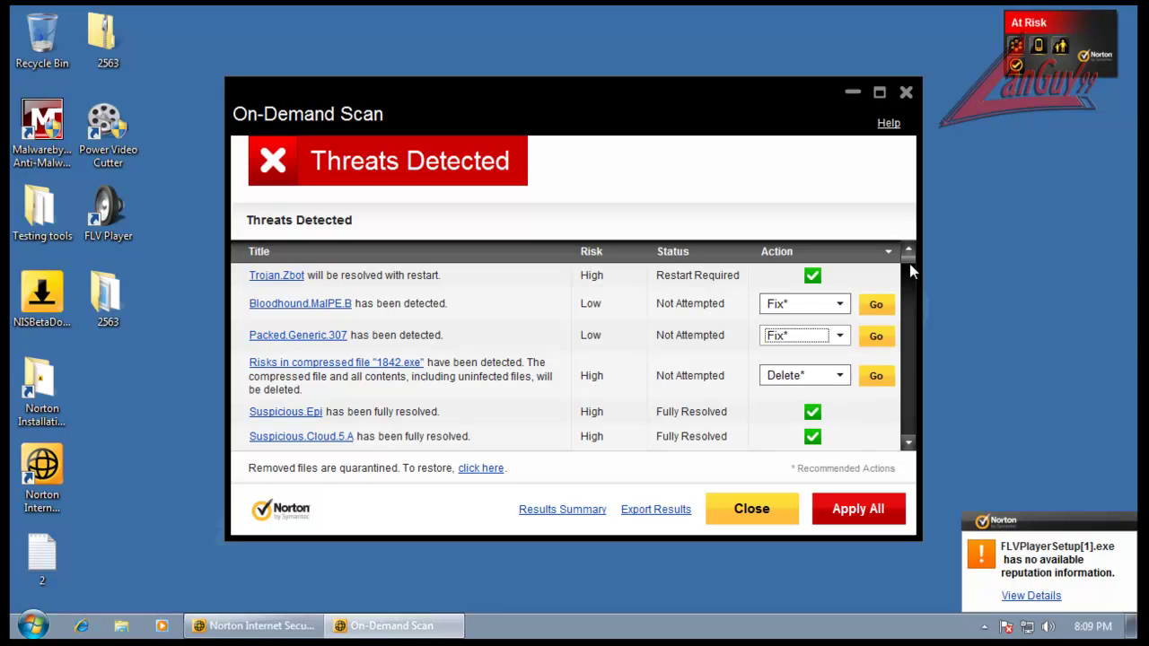
mouse_move(911, 263)
mouse_down()
mouse_move(911, 437)
mouse_move(898, 250)
mouse_up()
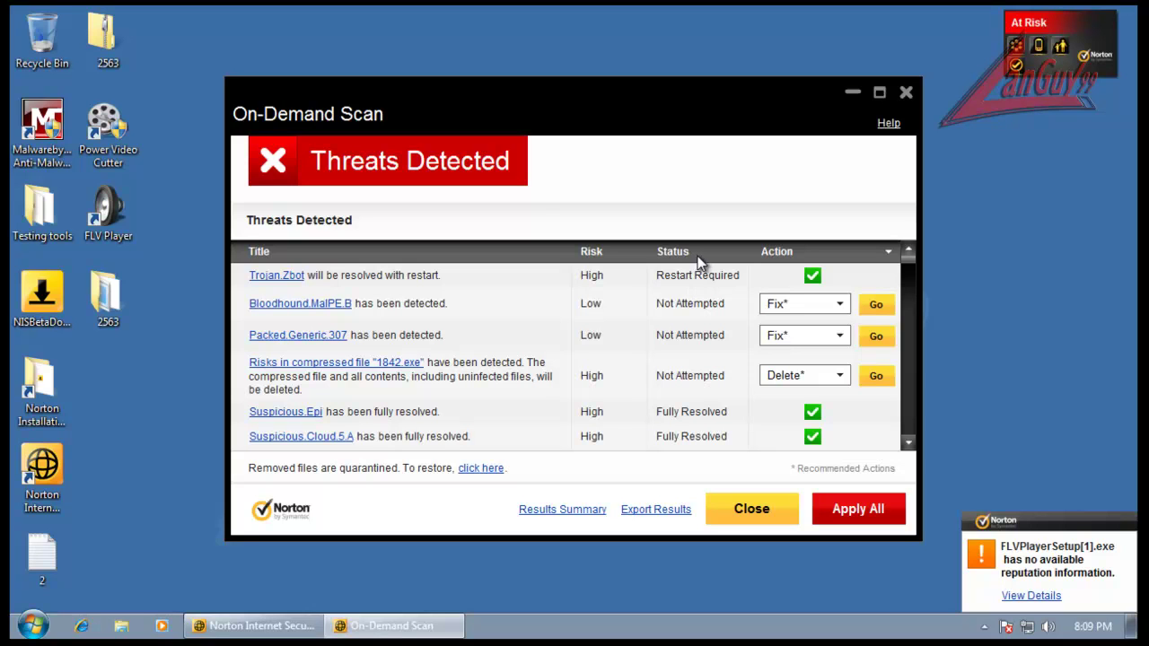
click(888, 518)
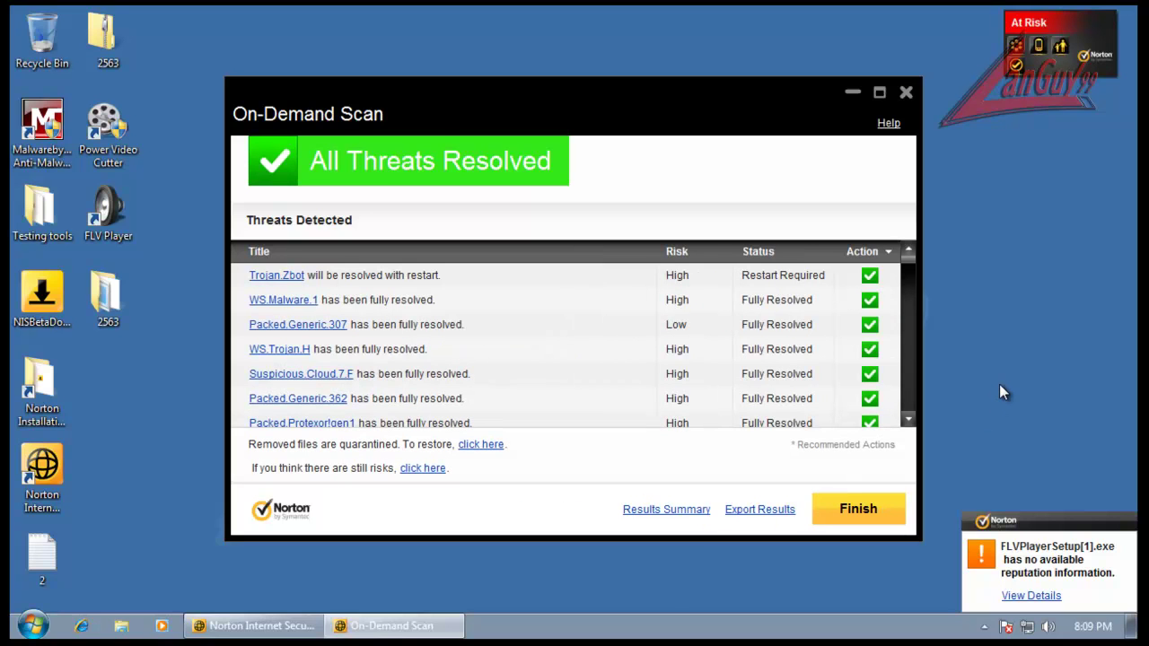
click(894, 509)
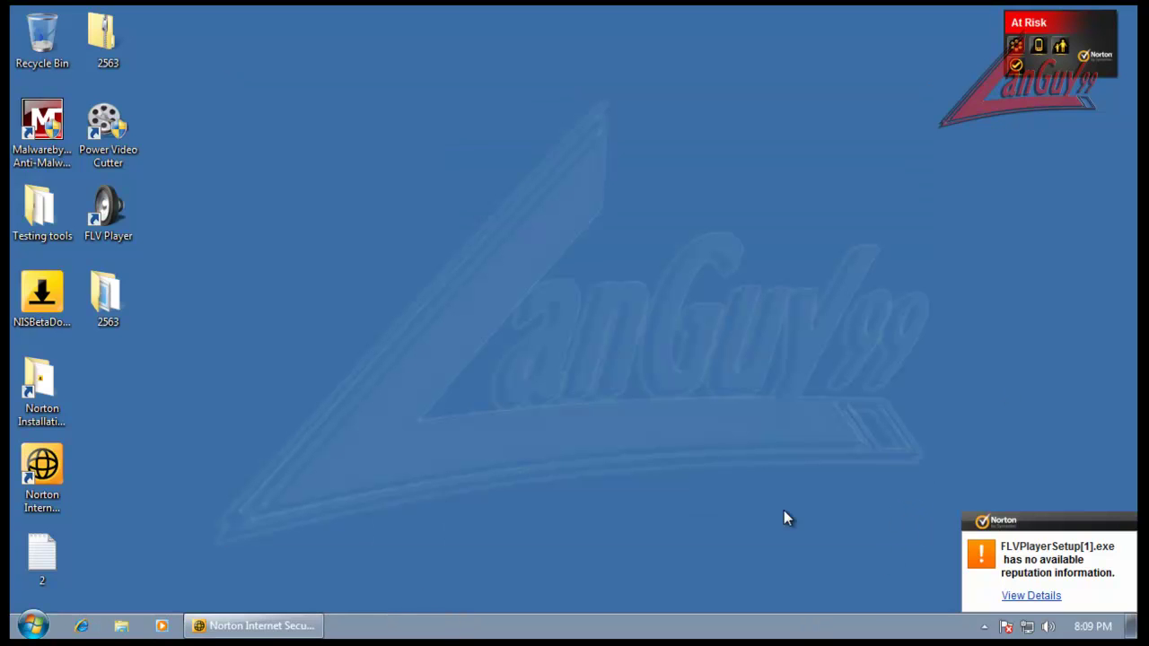
Step: Restore Norton's disabled protection features and close the Norton window
click(984, 626)
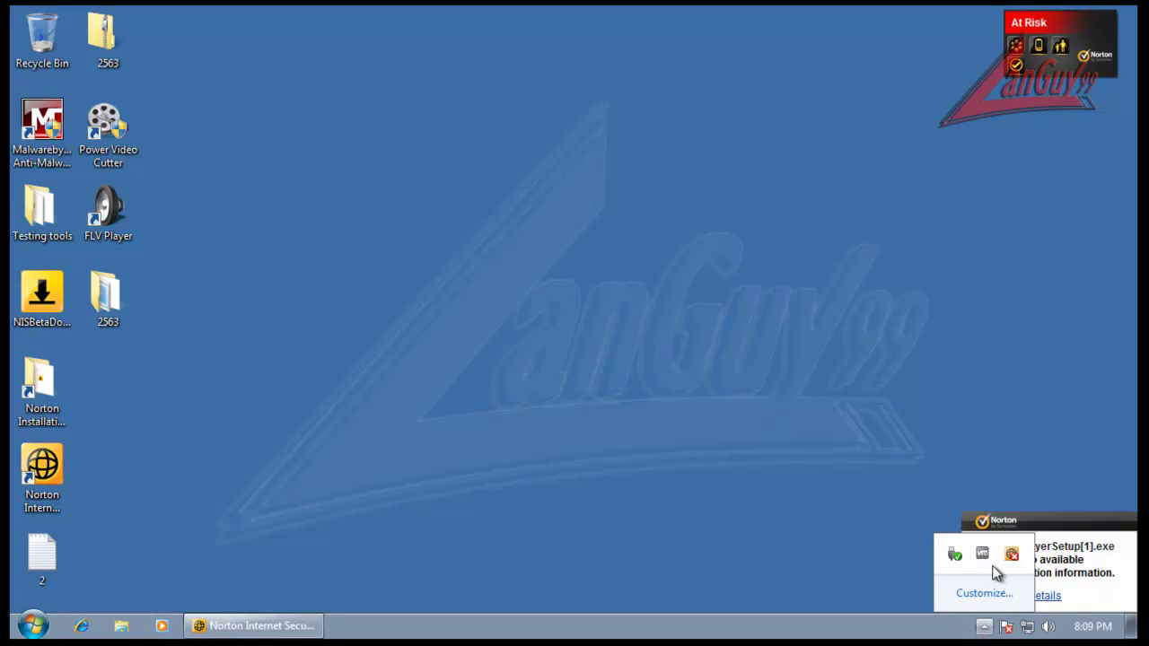
double_click(1015, 556)
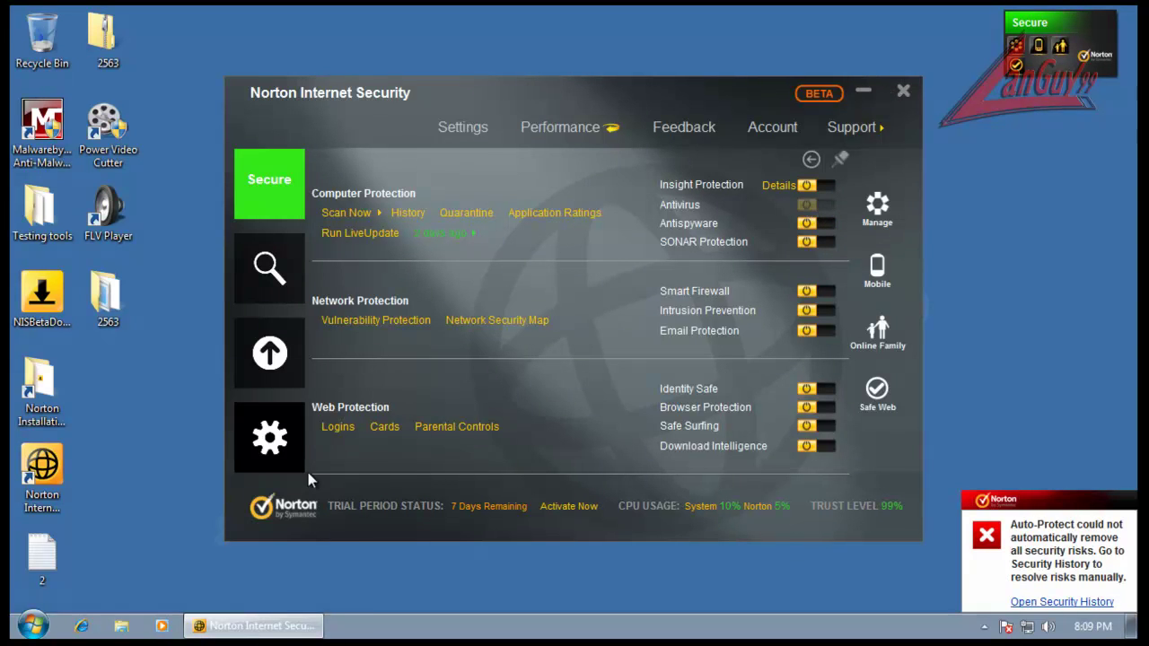
click(283, 446)
click(793, 276)
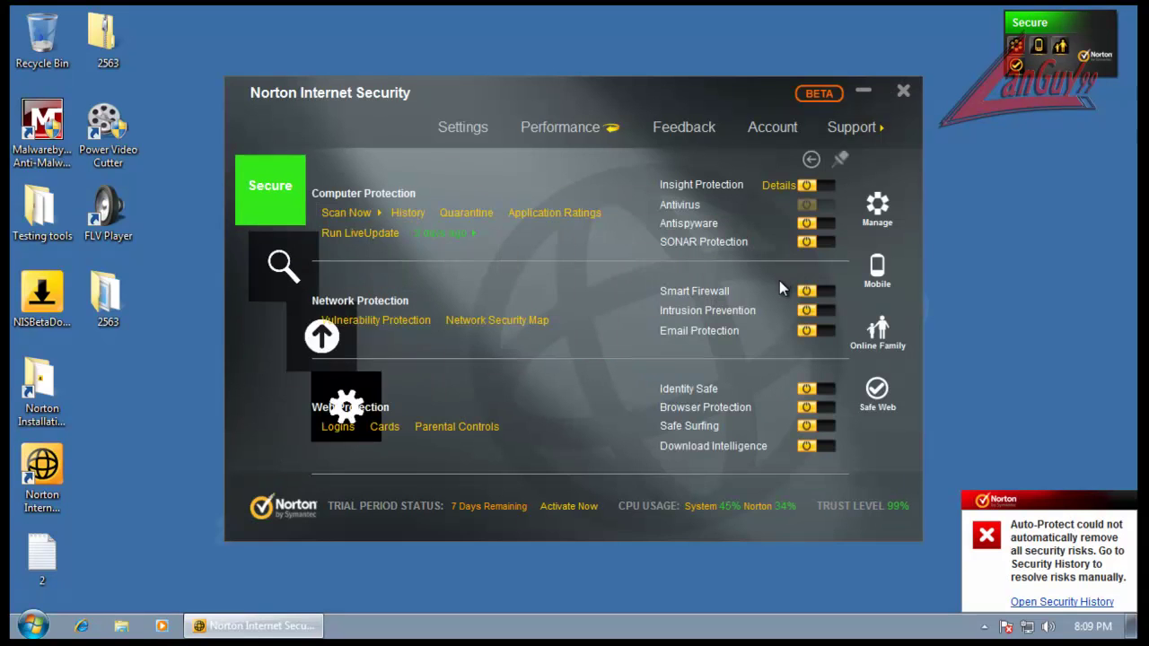
click(905, 93)
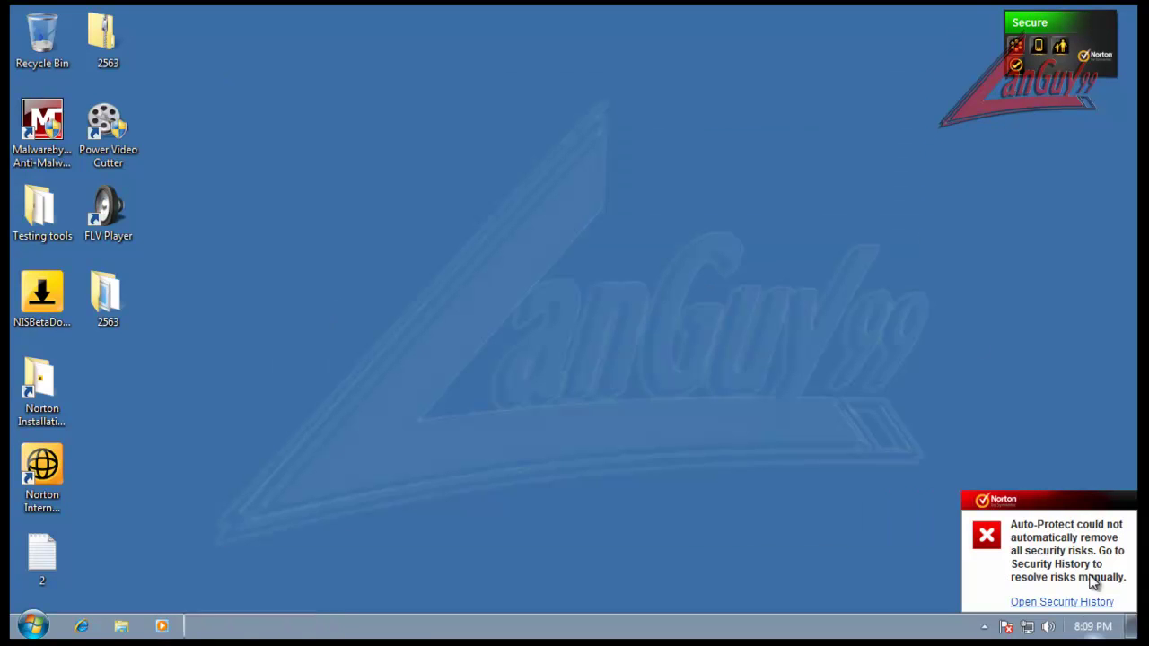
Step: Restart the computer
click(34, 626)
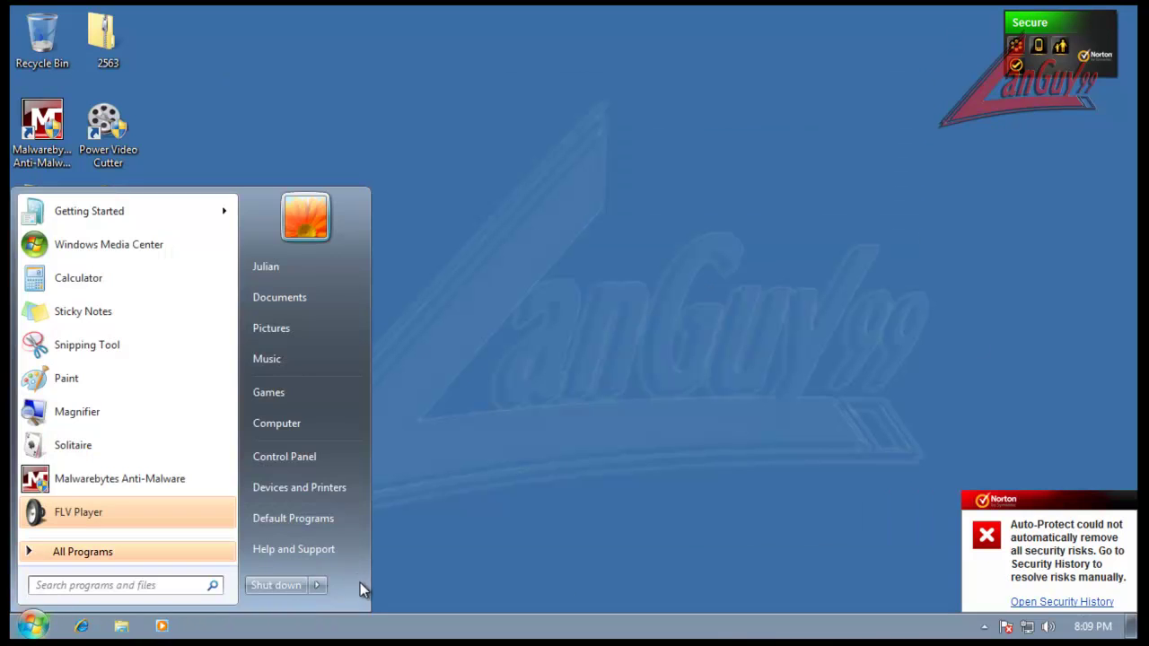
click(325, 584)
click(364, 562)
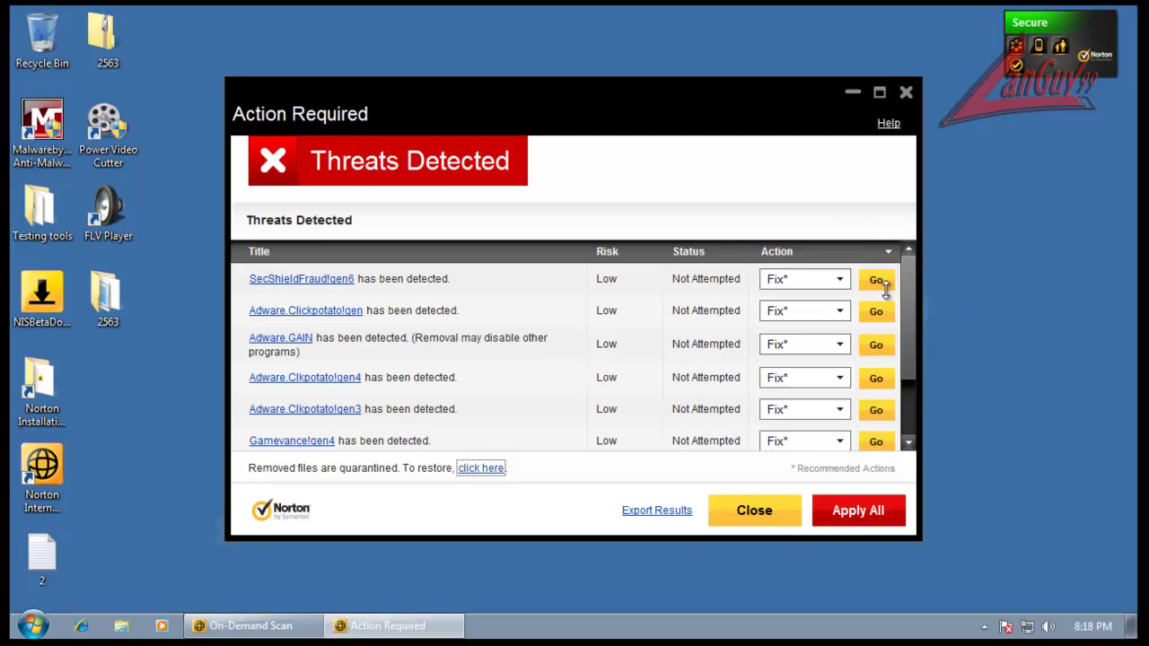
Step: Apply the fixes to all threats in Norton's Action Required list, automatically removing low risk items
mouse_move(907, 281)
mouse_down()
mouse_move(928, 356)
mouse_move(935, 256)
mouse_up()
click(849, 511)
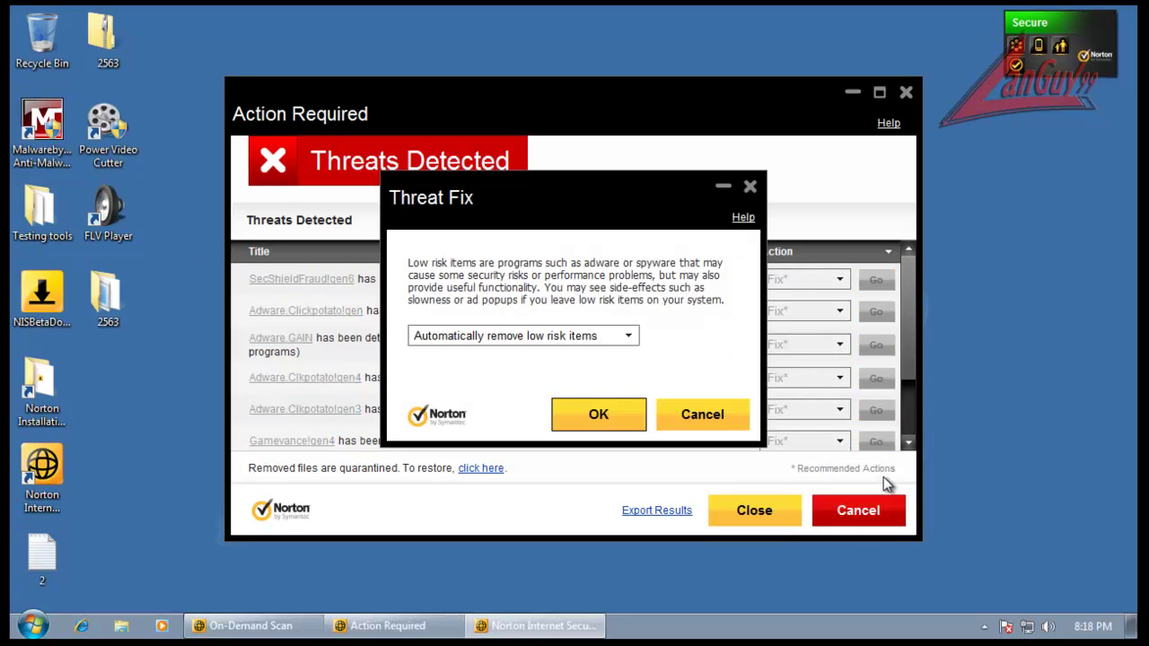
click(619, 418)
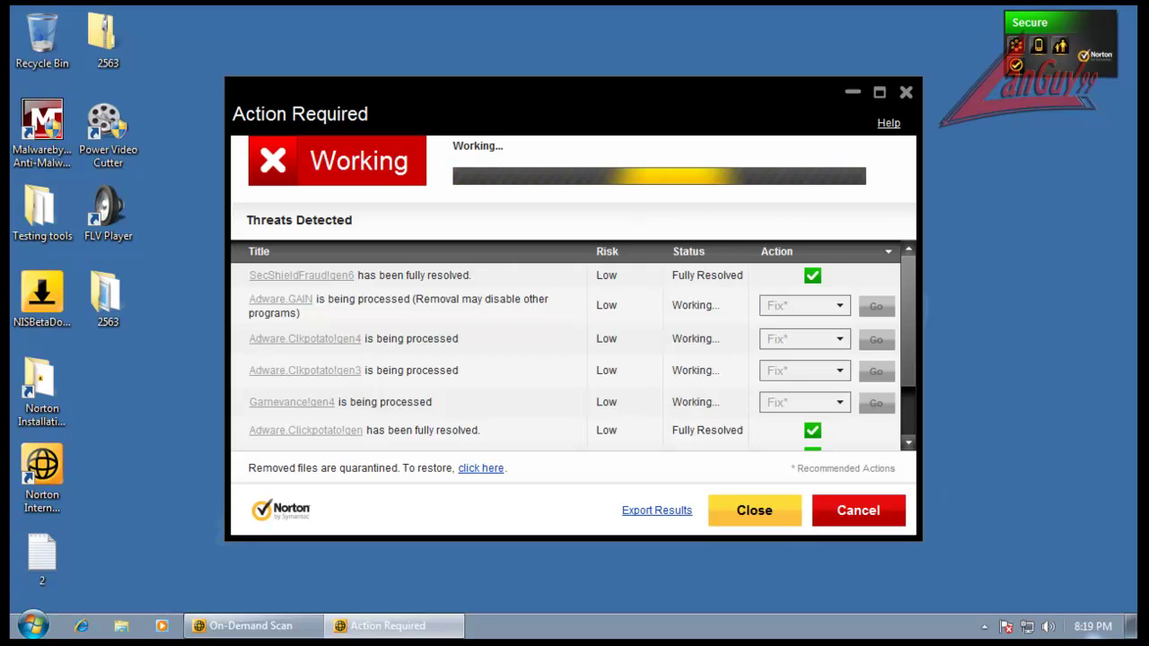
mouse_move(1093, 626)
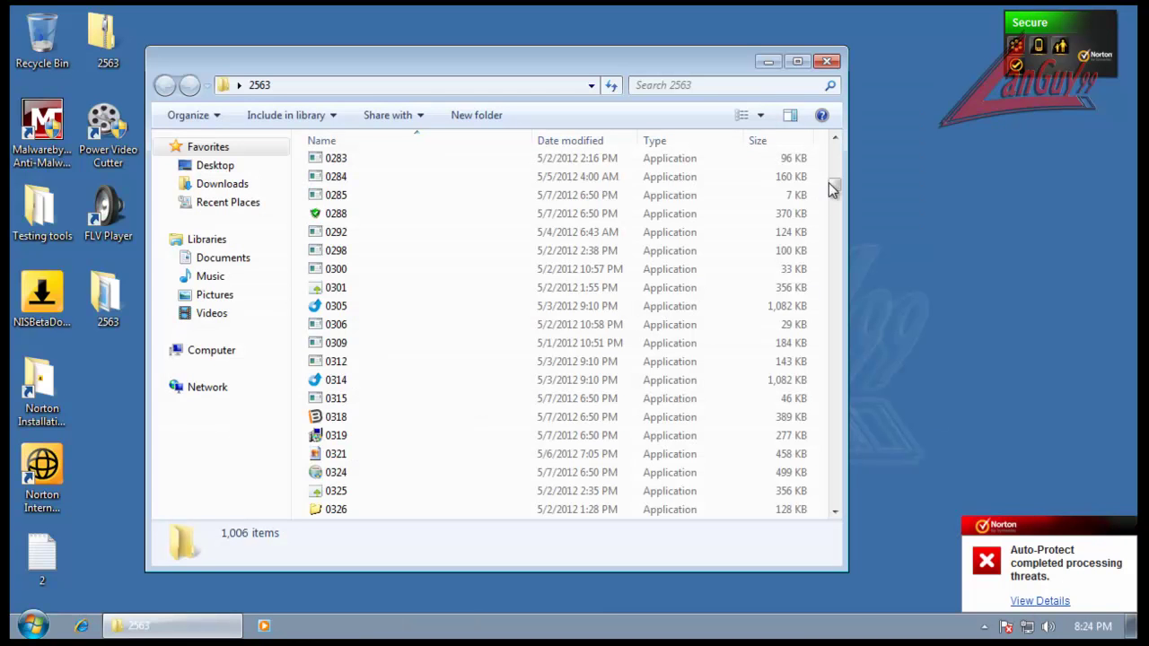
Step: Look through the files remaining in the 2563 folder from start to end, dismissing the Auto-Protect notification
drag(836, 184, 837, 227)
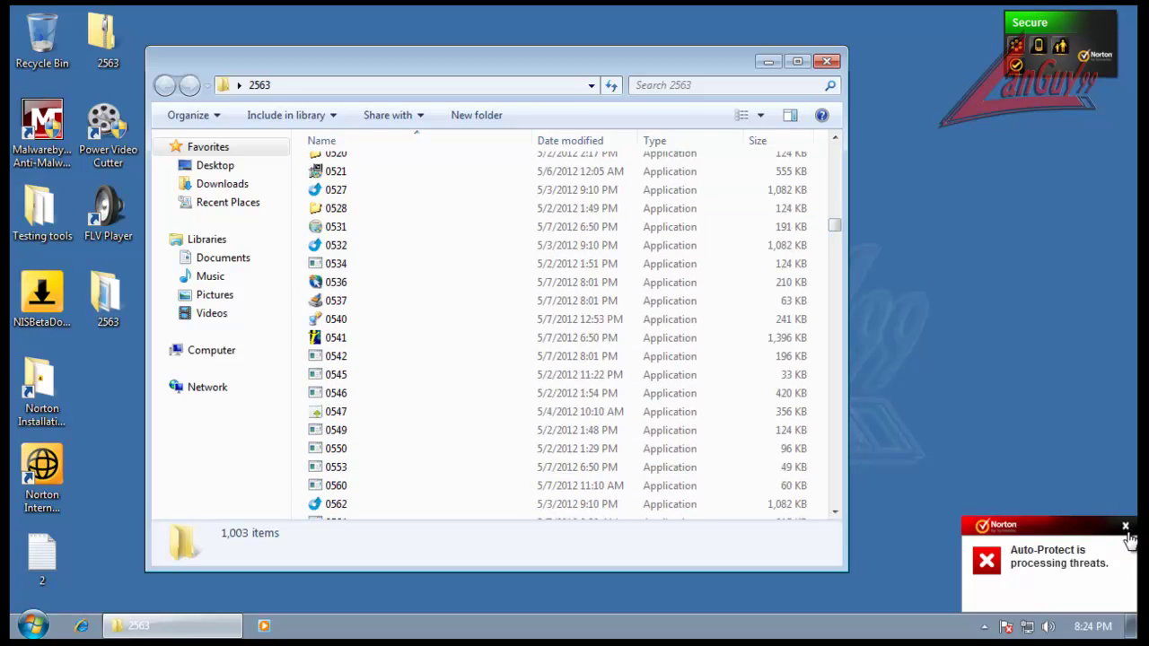
click(1126, 527)
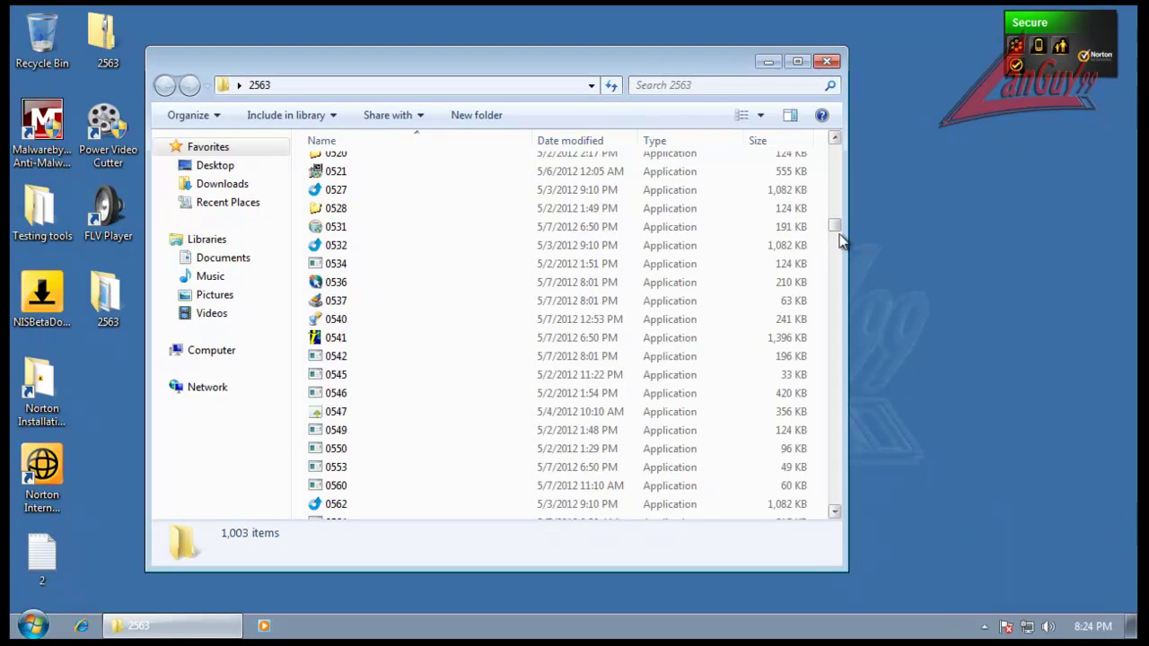
drag(837, 230, 842, 464)
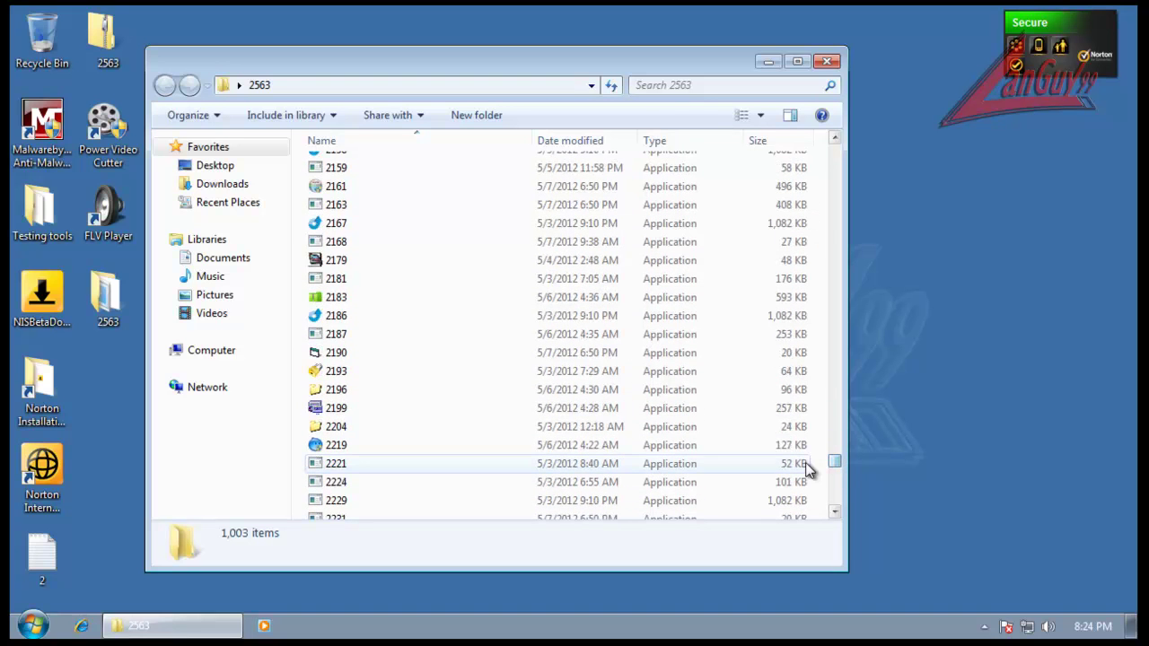
scroll(808, 470, down, 5)
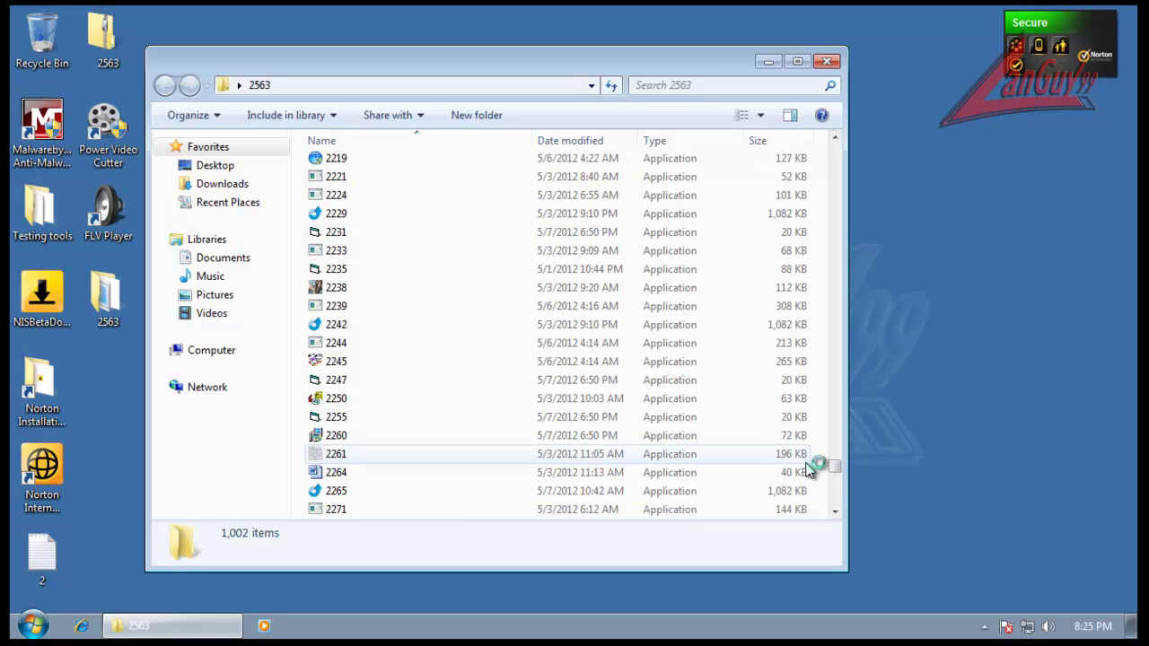
scroll(808, 470, down, 6)
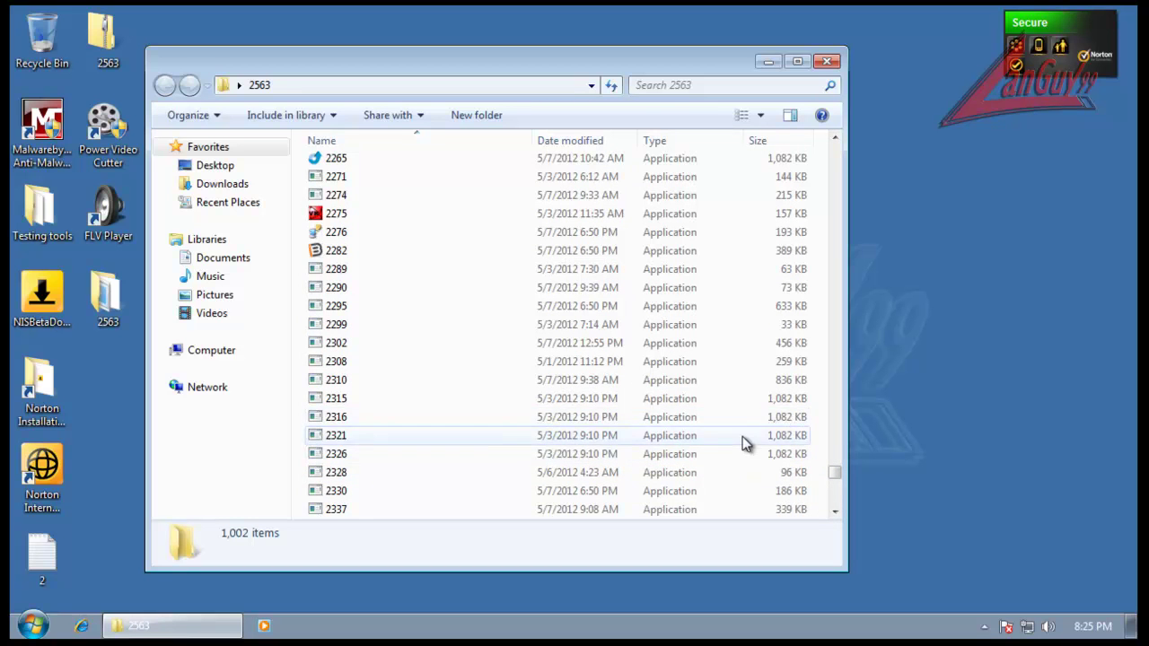
scroll(464, 512, down, 7)
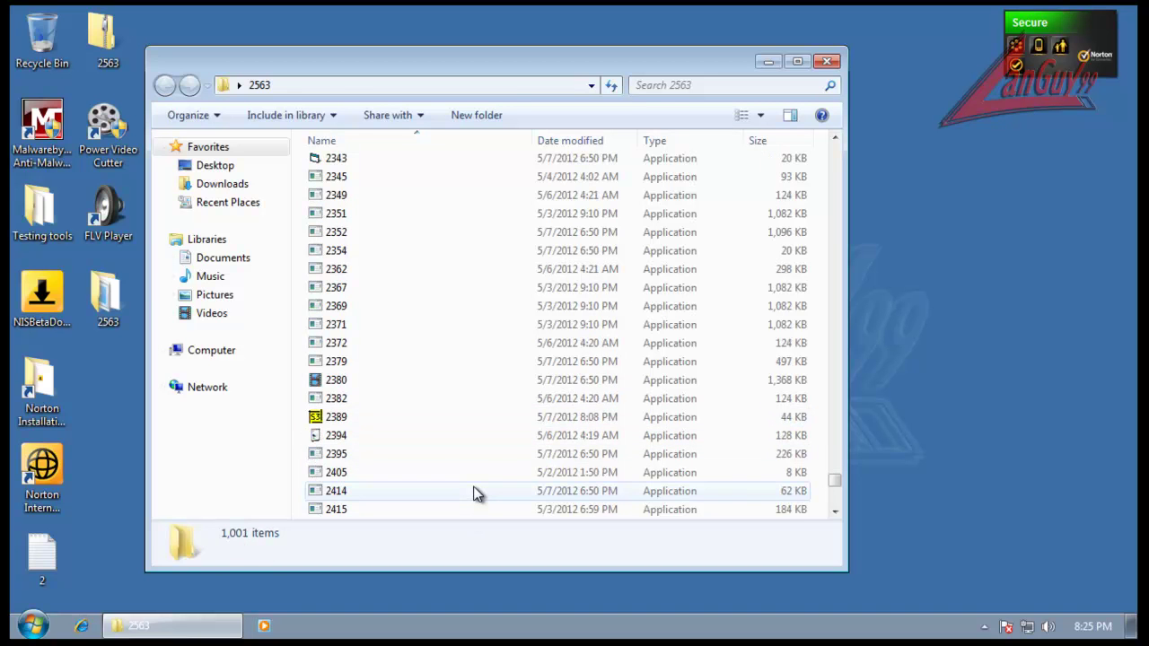
scroll(473, 443, down, 12)
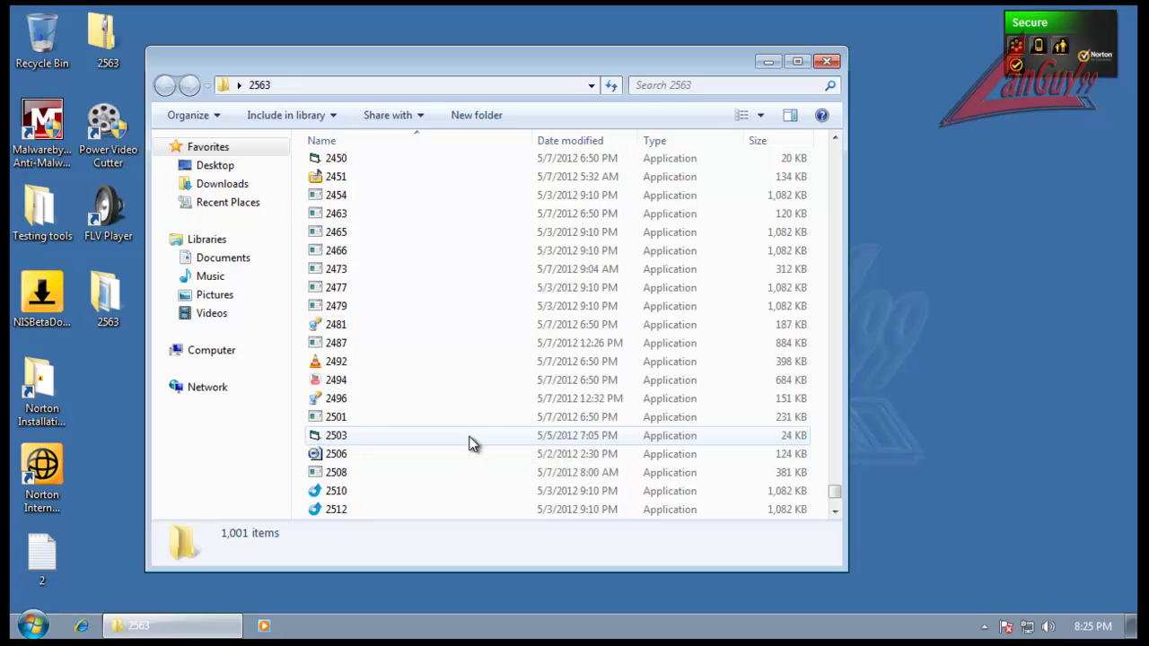
scroll(473, 442, down, 5)
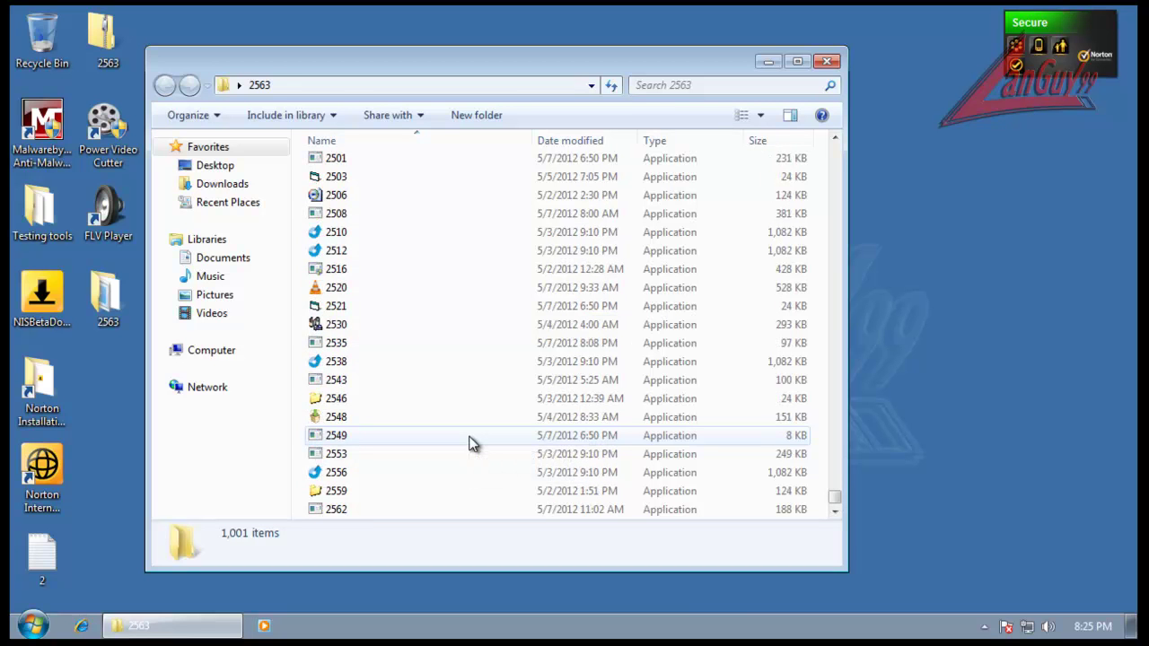
drag(835, 502, 835, 139)
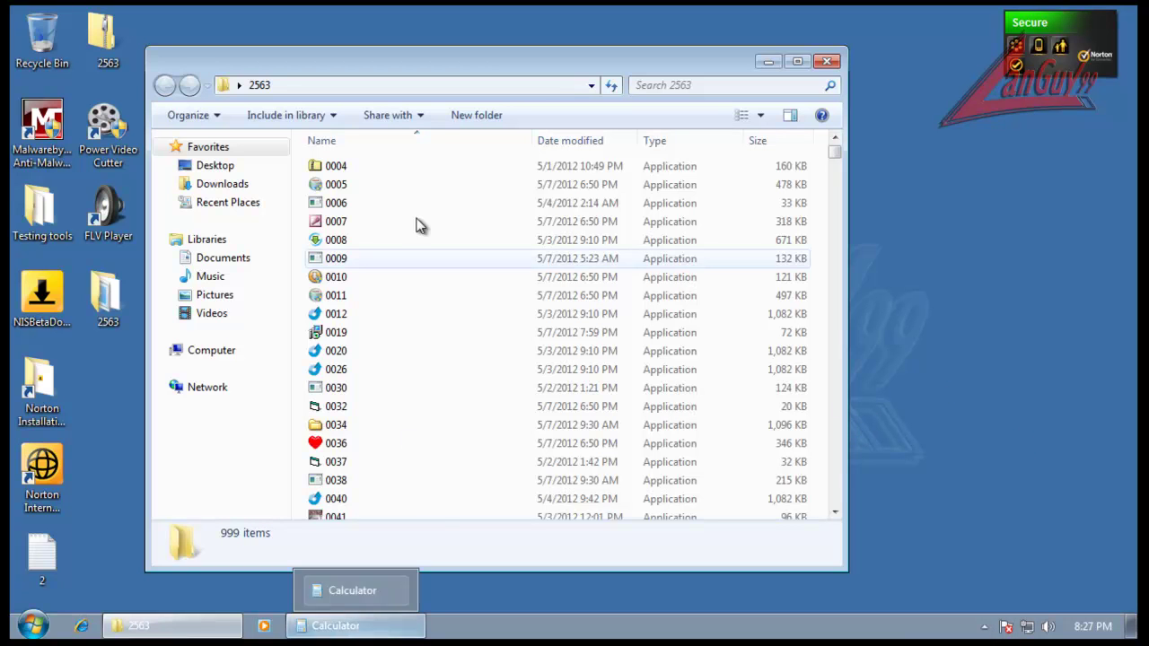
Step: View the calculated detection ratio in Calculator, close it, and reposition the 2563 folder window
click(358, 631)
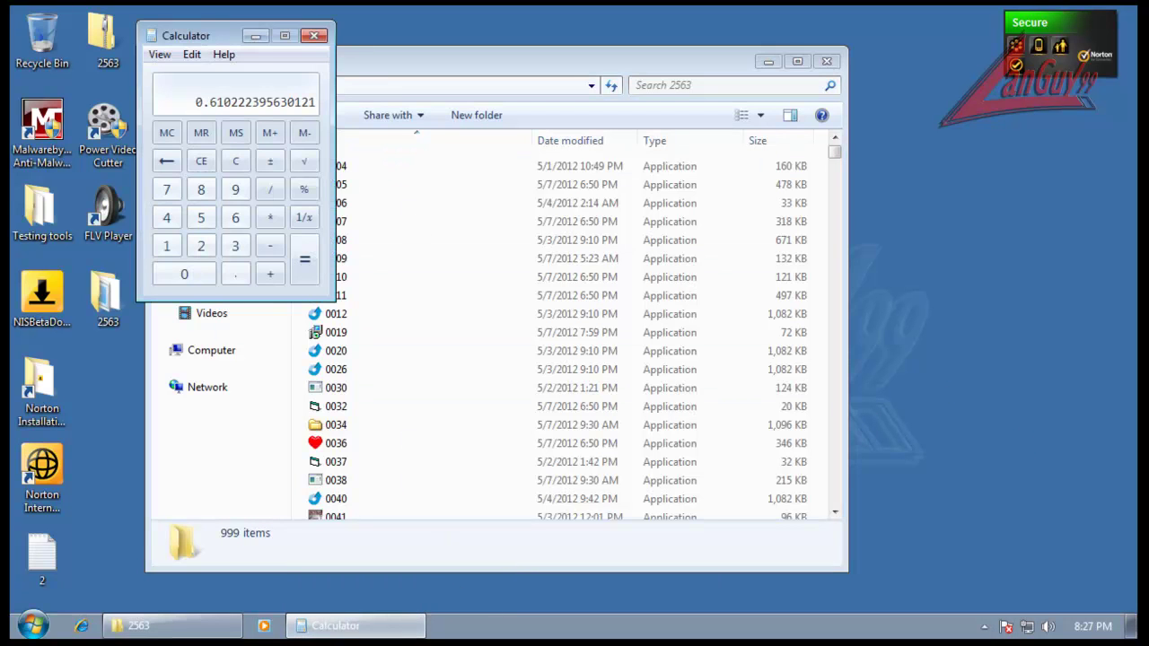
click(314, 37)
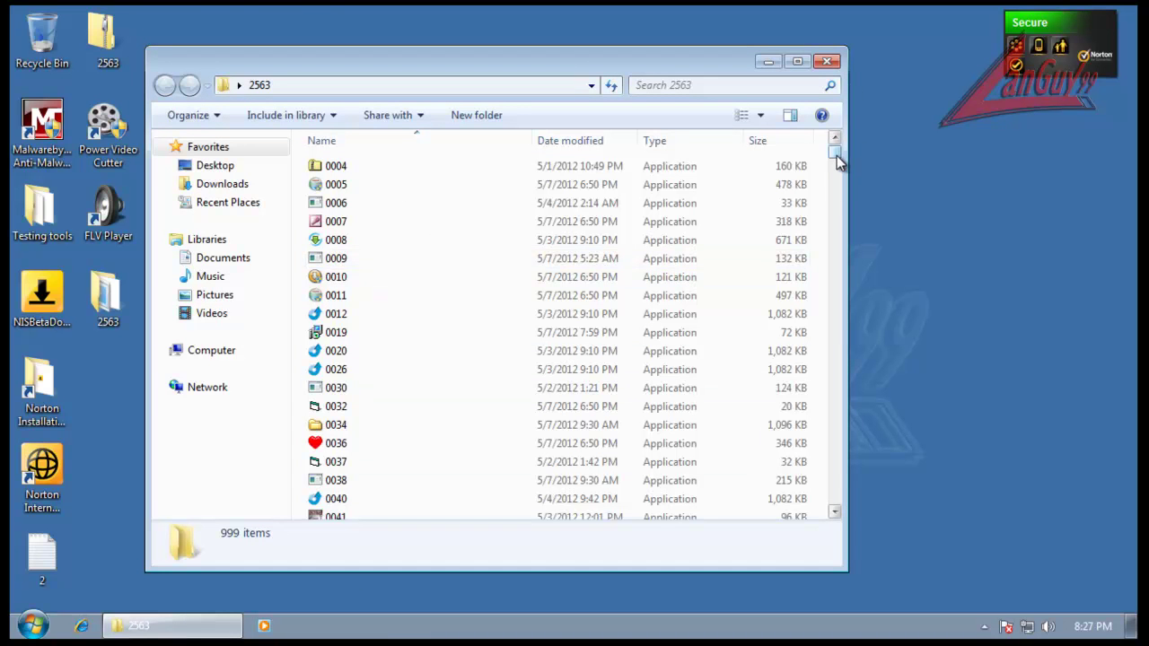
drag(565, 68, 593, 45)
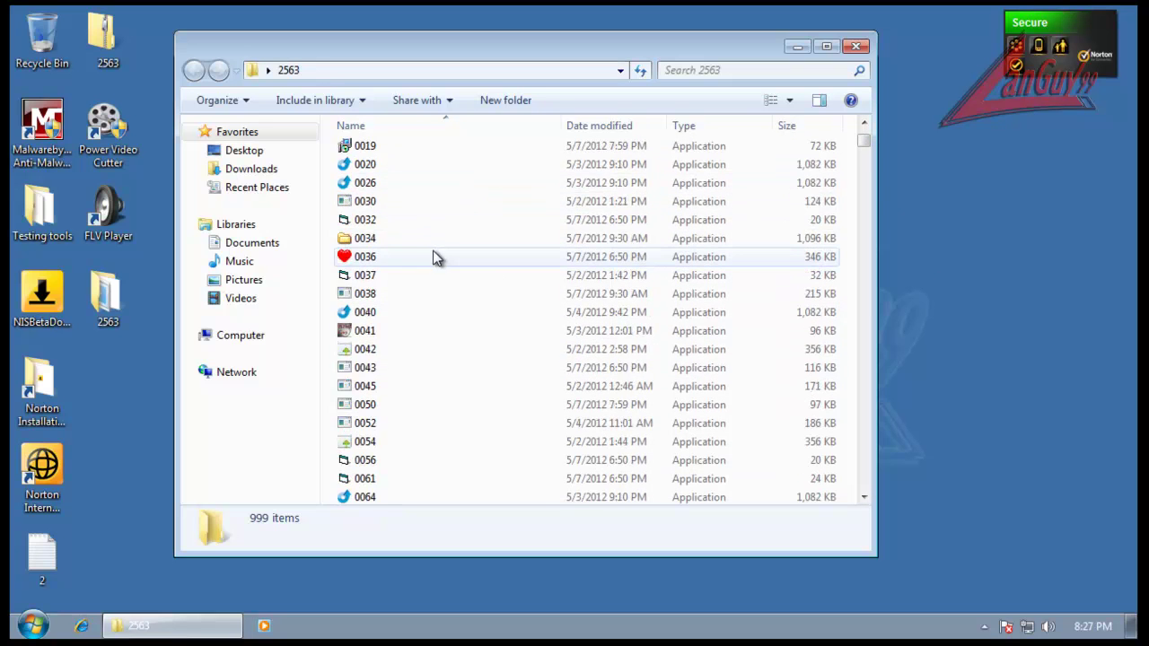
Step: Run the remaining samples 0007, 0032 and 0061, closing the crashed zCore M3 program
double_click(404, 205)
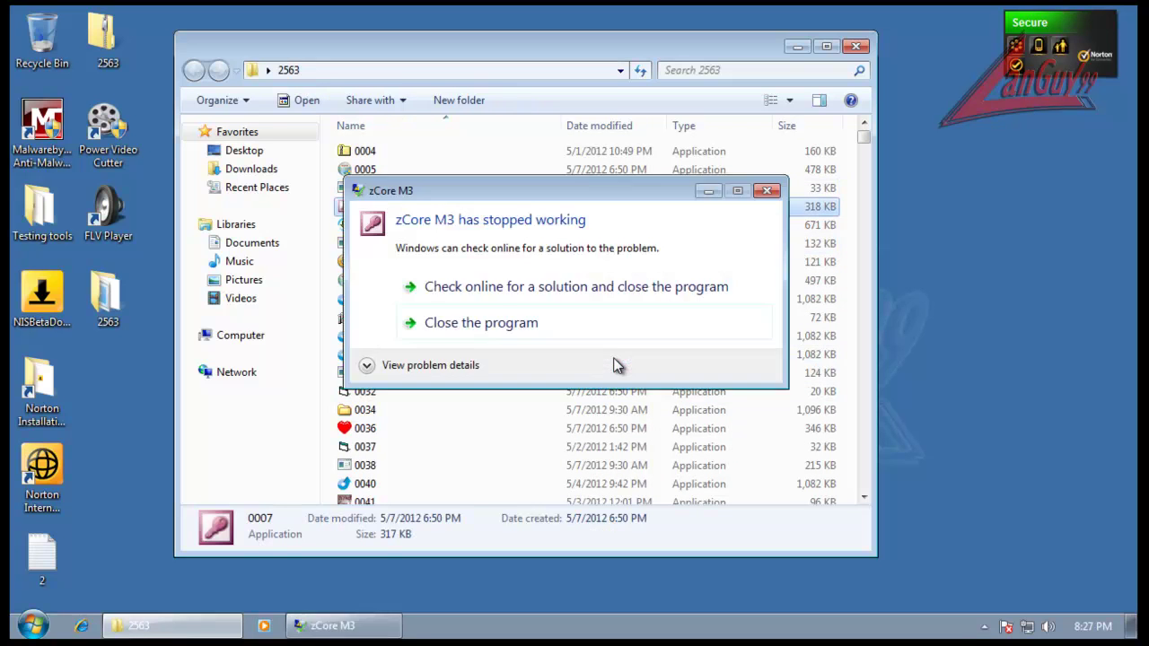
click(509, 334)
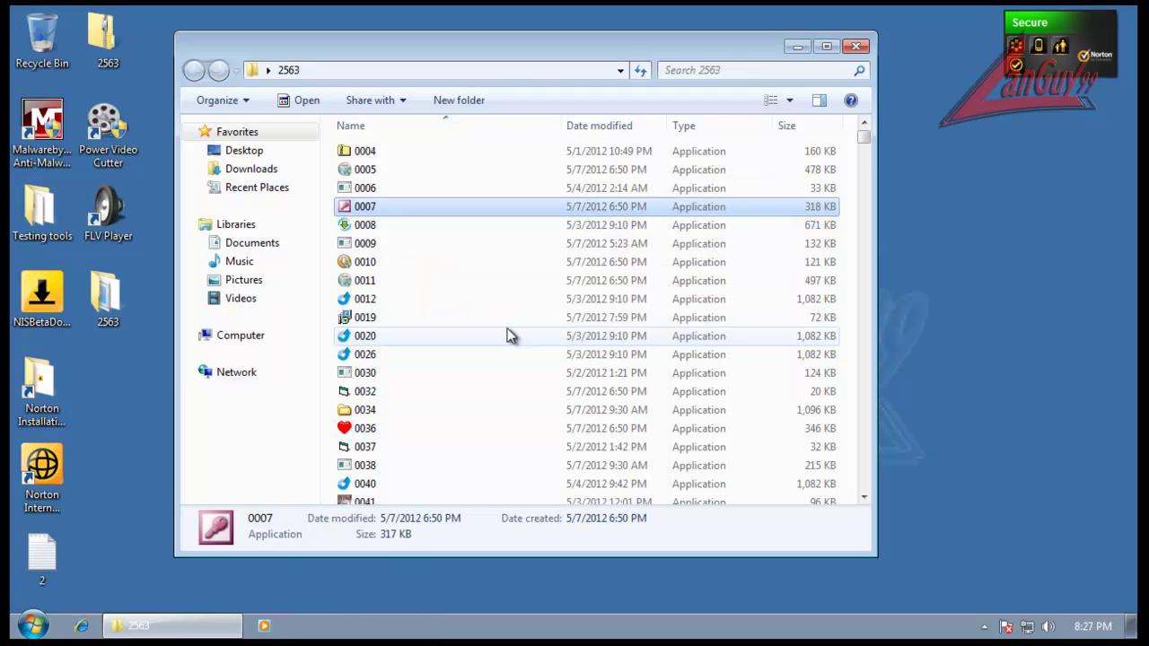
double_click(404, 392)
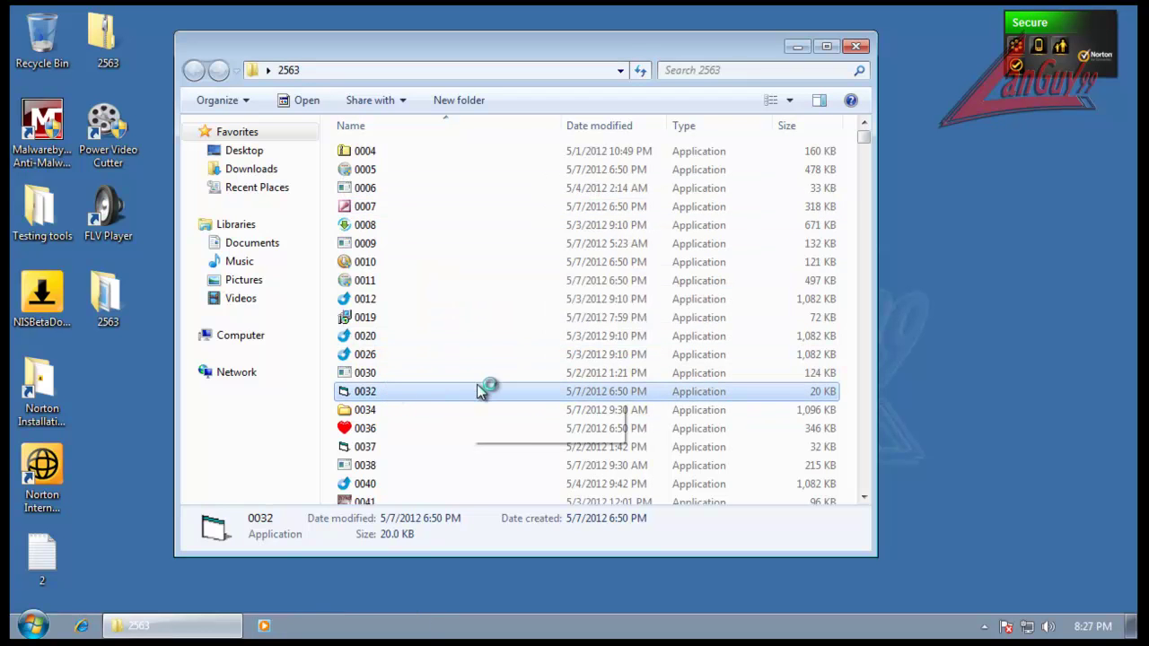
scroll(516, 397, down, 6)
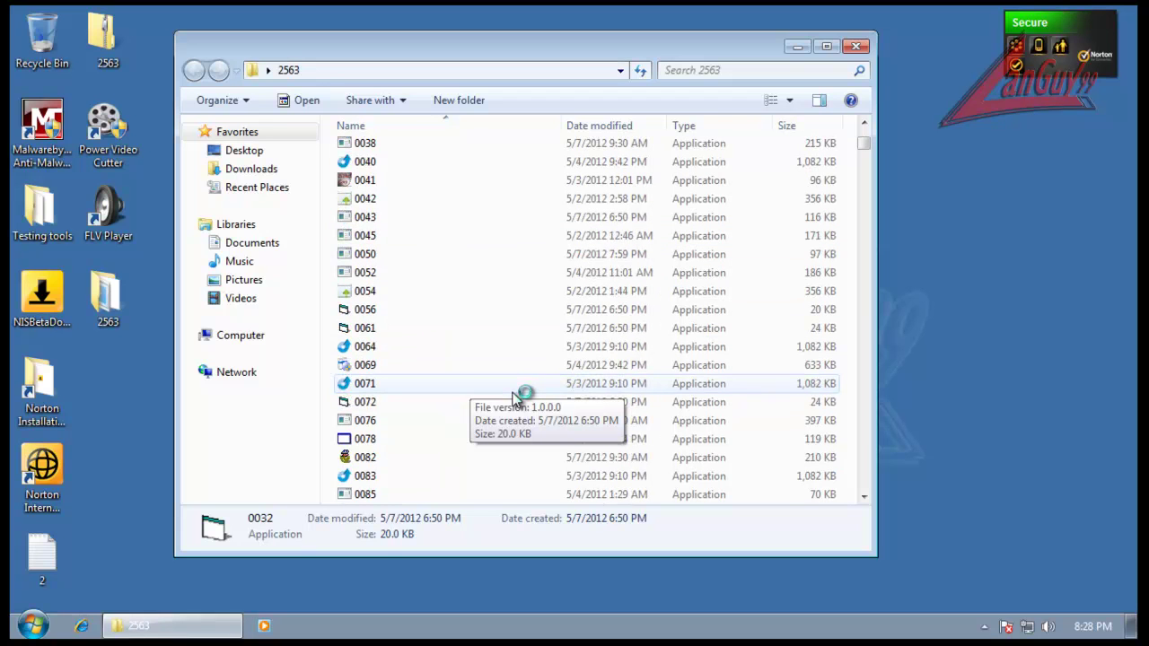
click(469, 330)
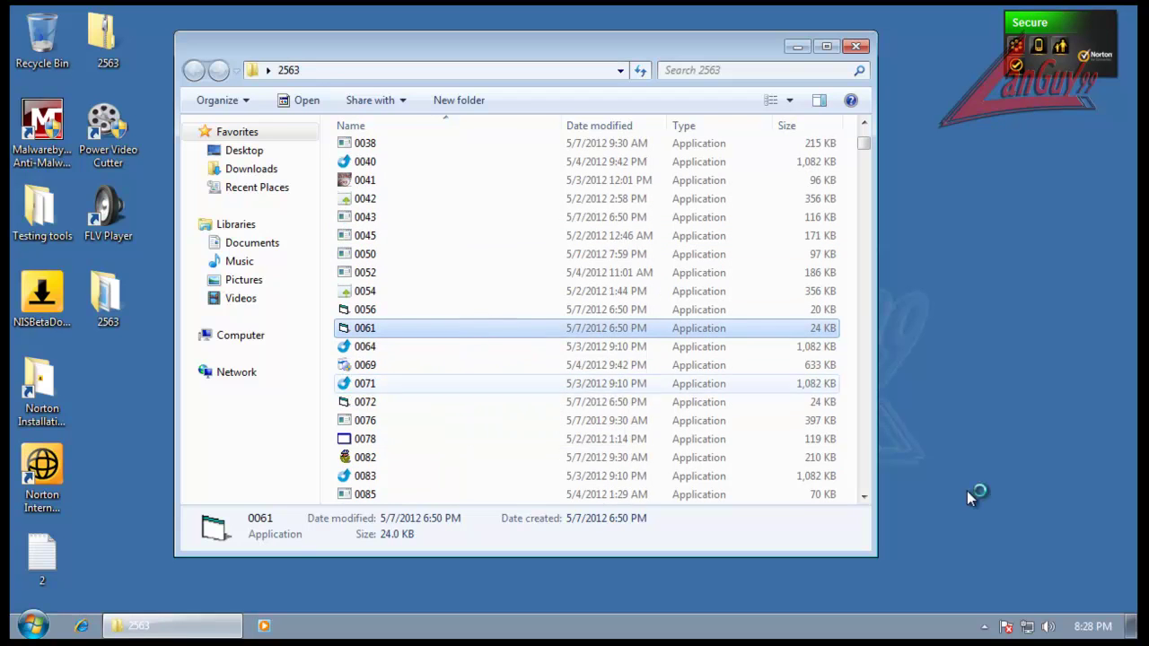
Step: Check the status of Norton's protection features in its advanced view and close the Norton window
click(985, 626)
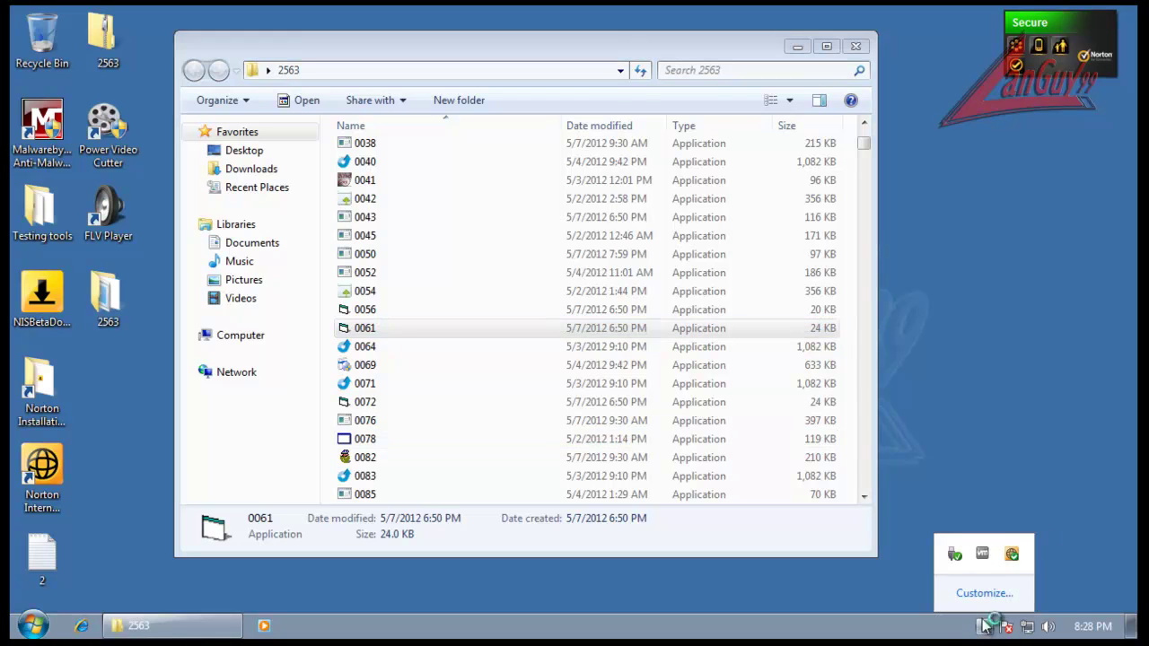
click(1011, 554)
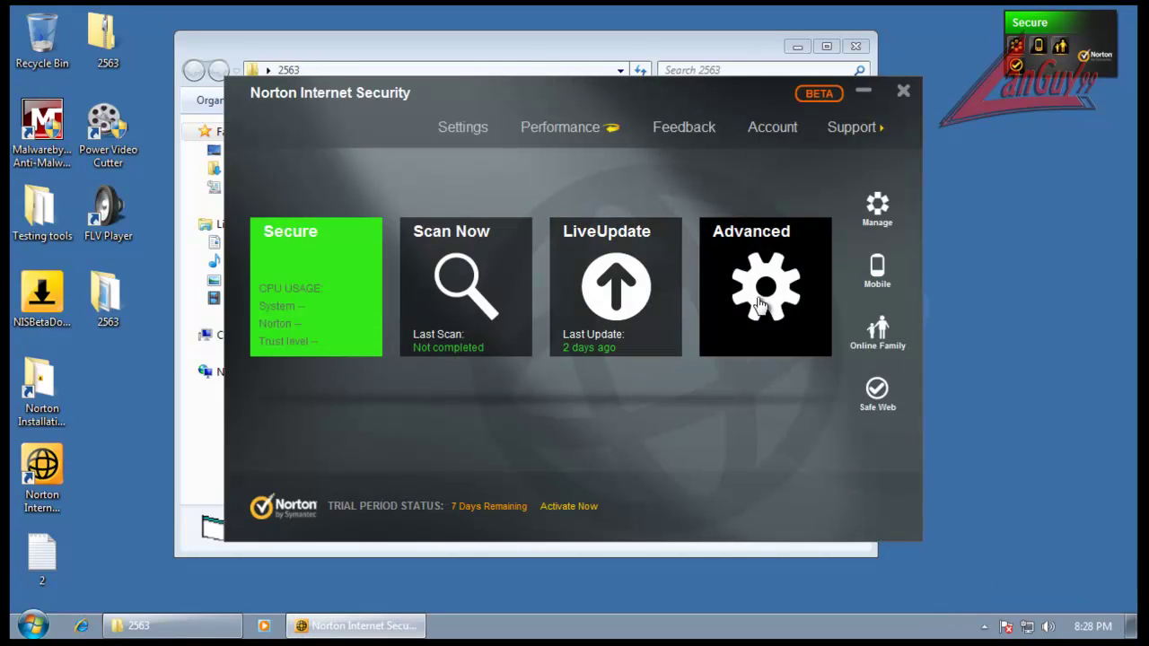
click(758, 306)
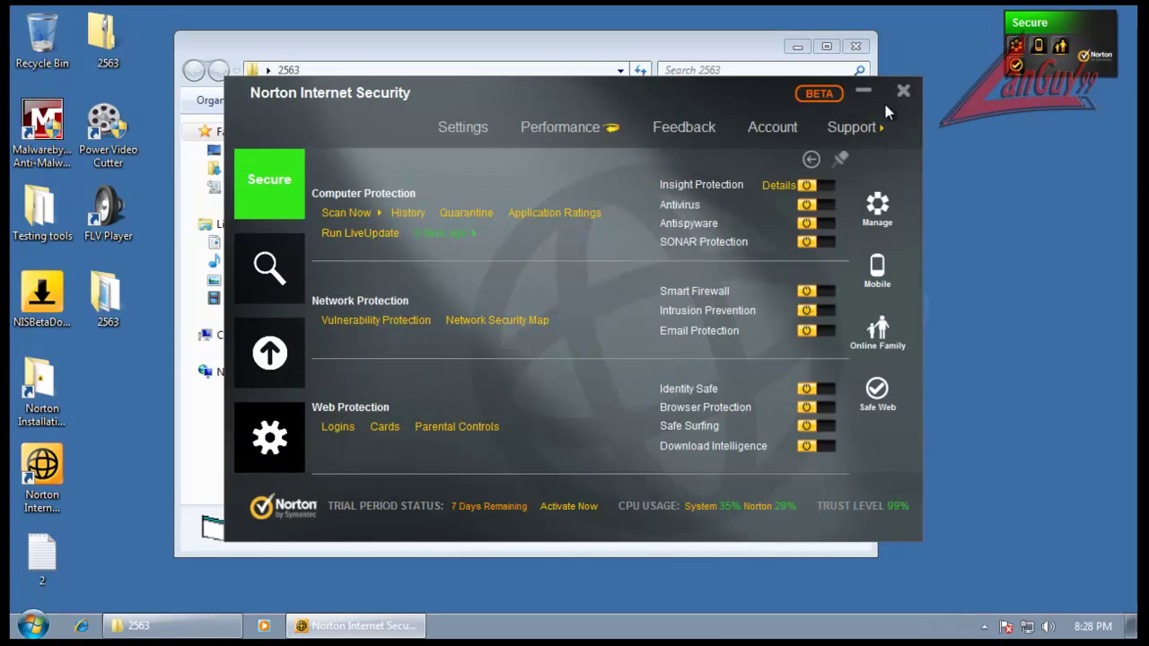
click(904, 90)
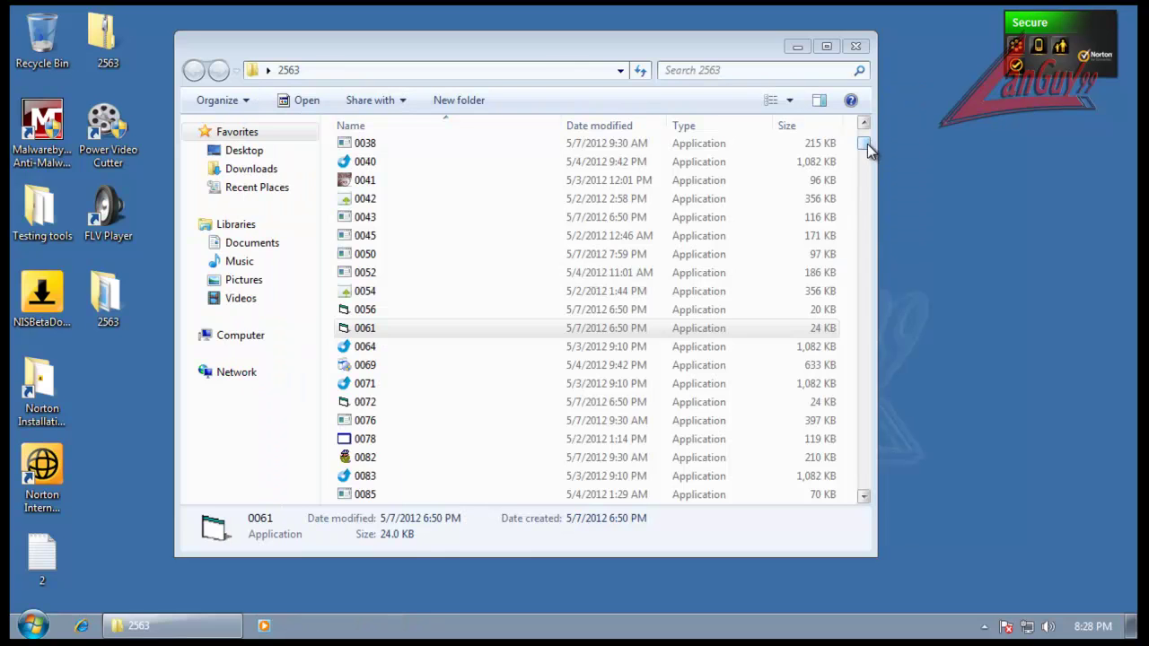
Step: Run samples 0153 and 0157, dismissing the error dialog and allowing AutoDWG DWG to PDF Converter to make changes
drag(868, 144, 867, 152)
double_click(383, 293)
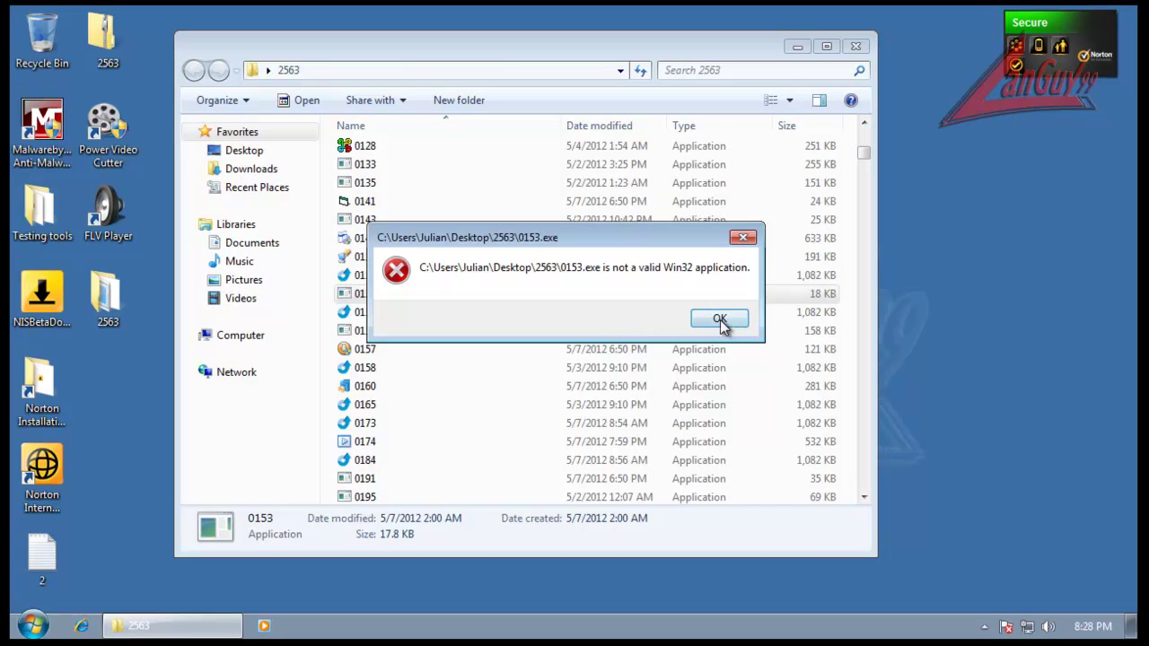
click(719, 318)
double_click(367, 351)
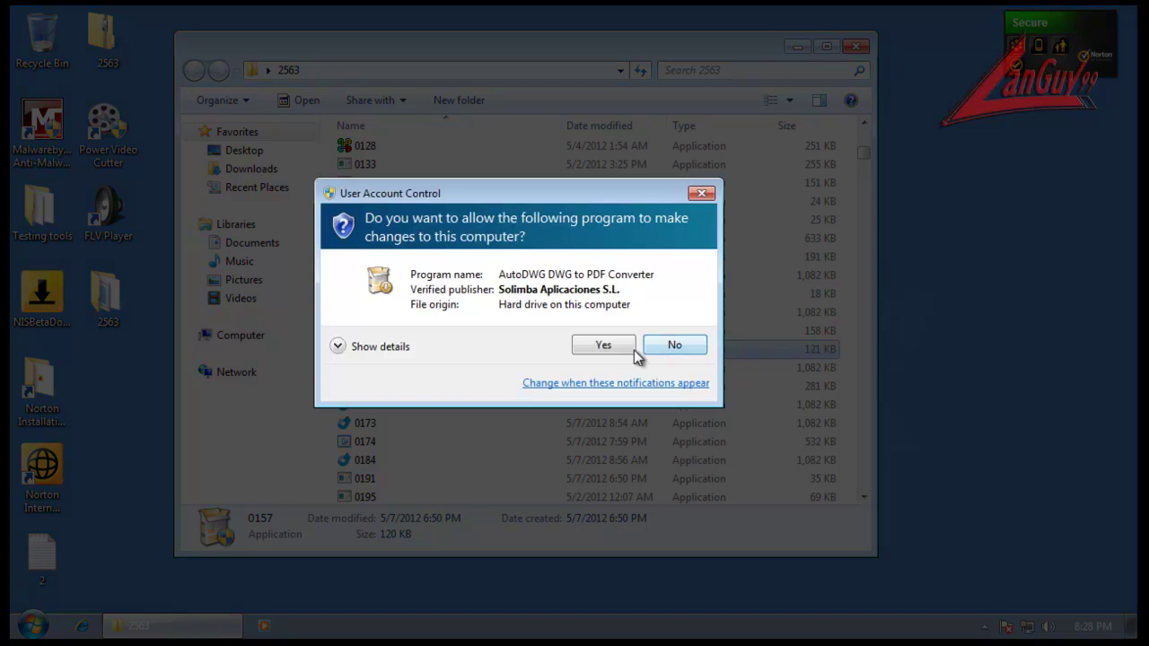
click(632, 349)
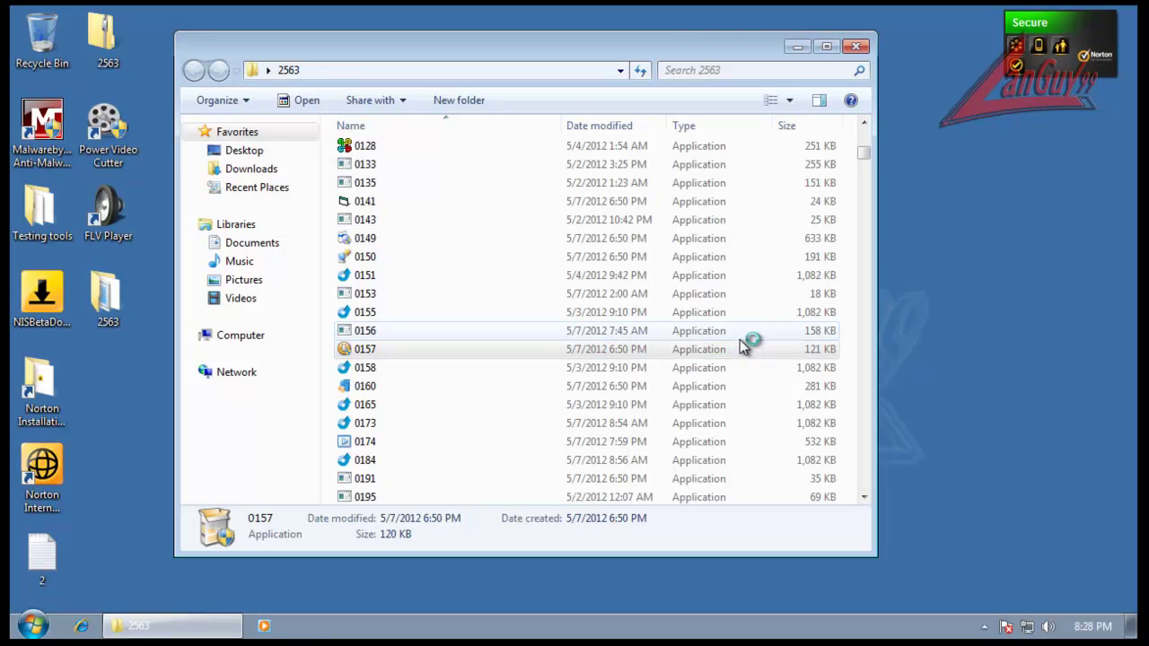
Step: Run samples 0321 and 0473 from the 2563 folder and dismiss the application error
drag(866, 151, 867, 166)
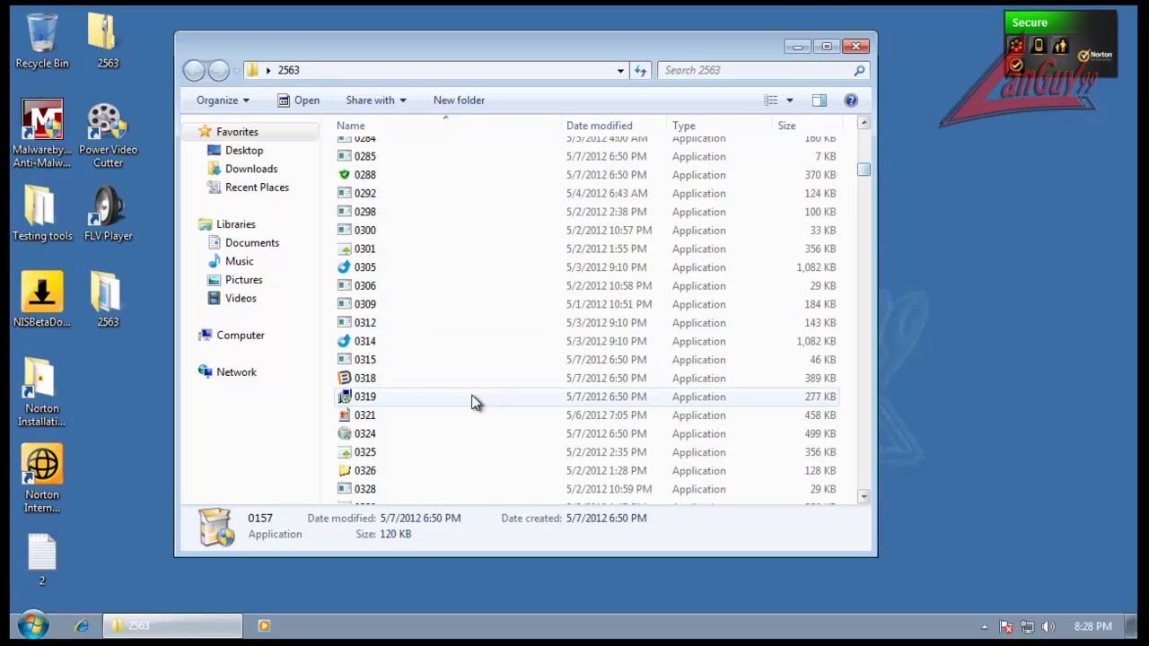
double_click(375, 416)
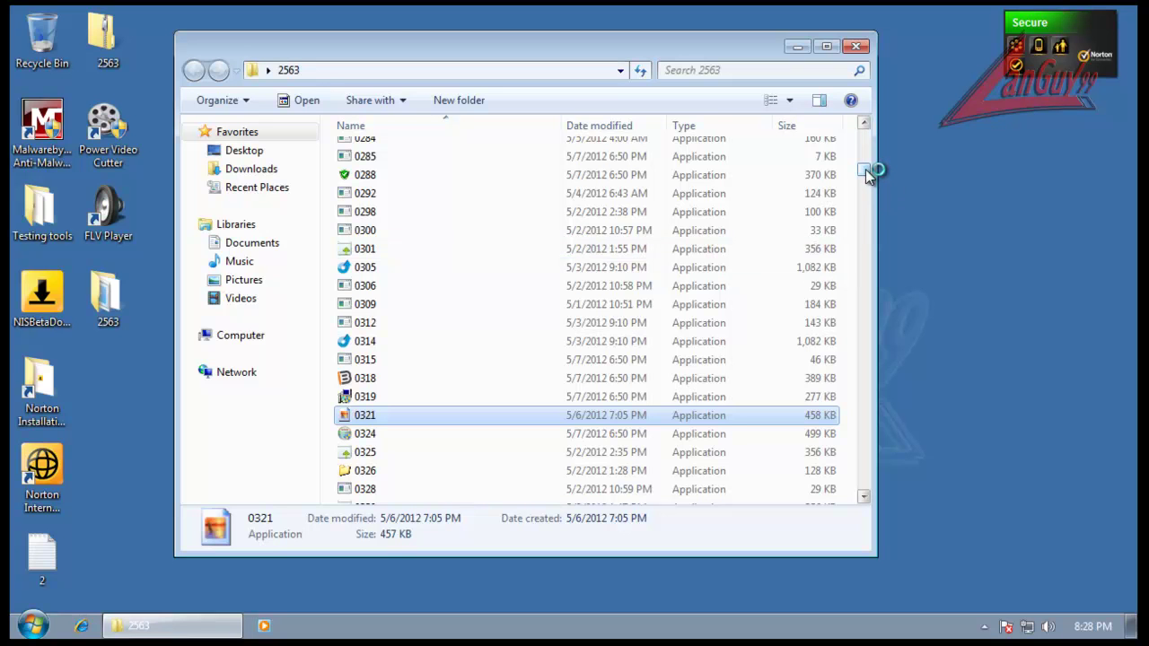
drag(865, 168, 867, 201)
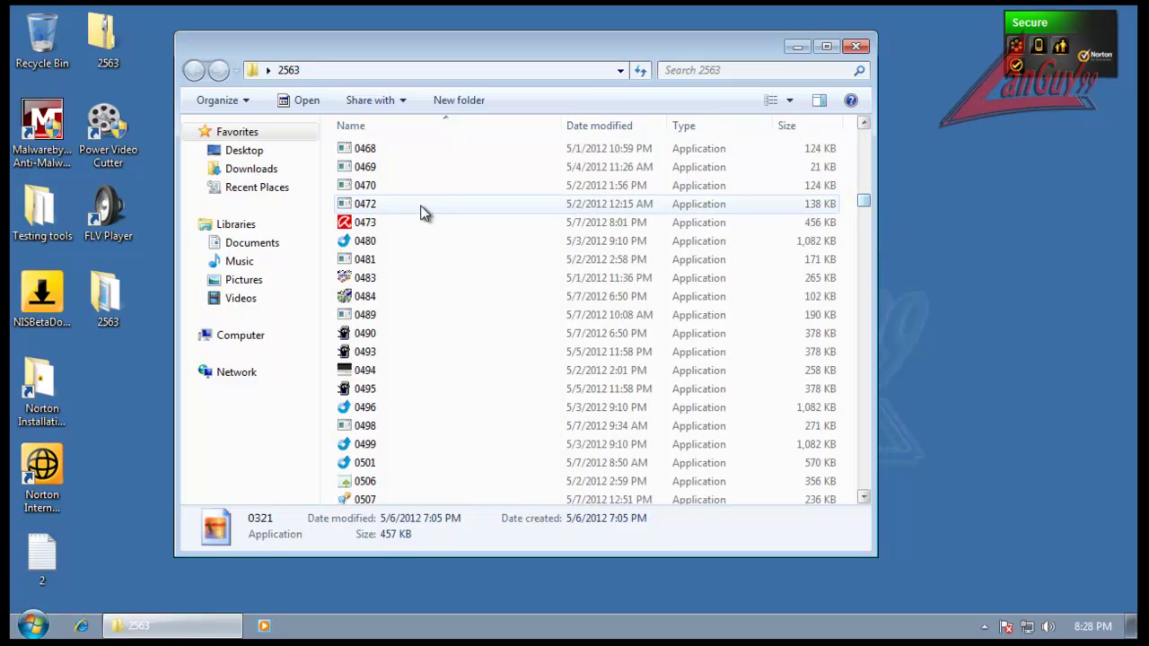
double_click(367, 223)
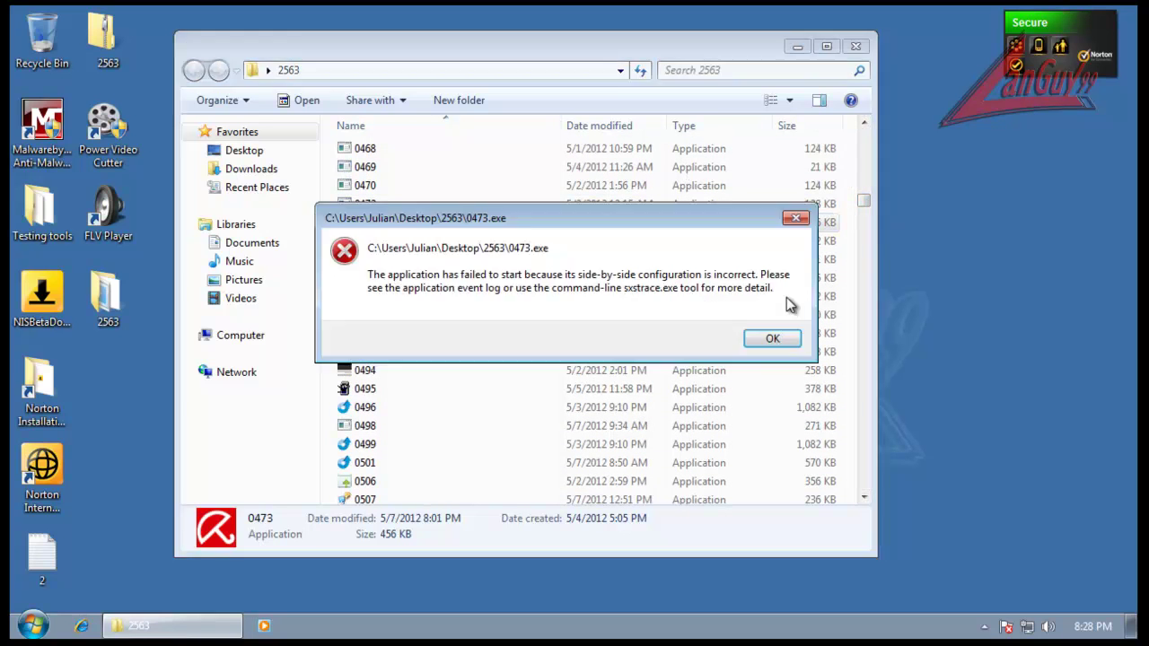
click(777, 339)
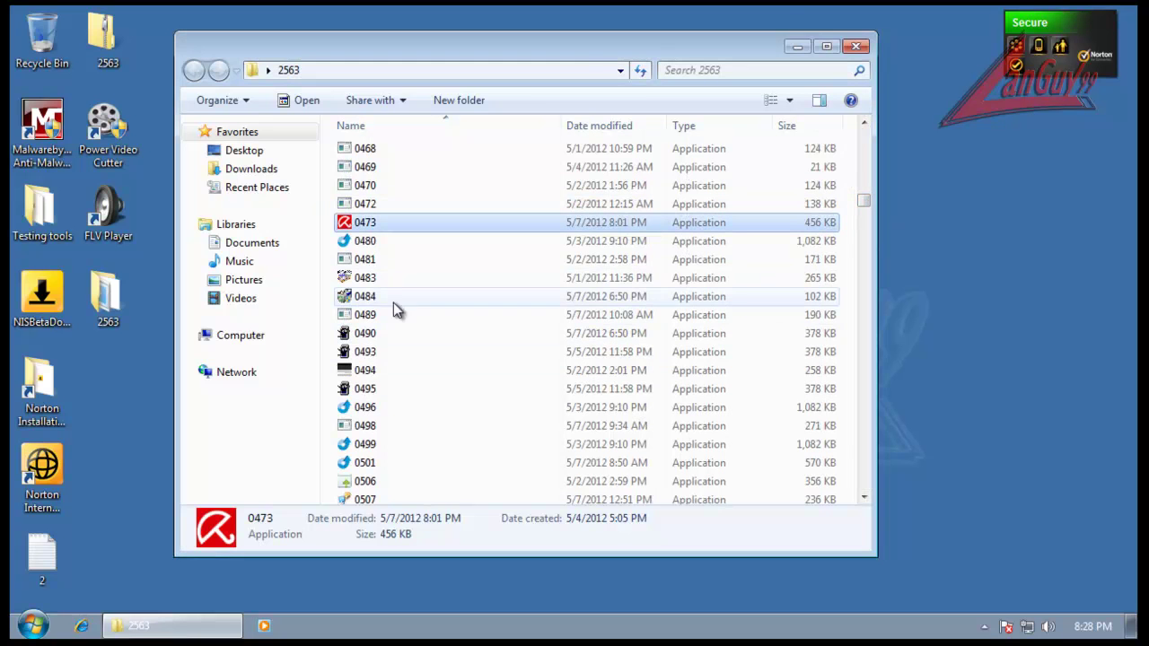
Step: Run samples 0493 and 0537, and bring the Disk Cleanup window to the front
click(377, 351)
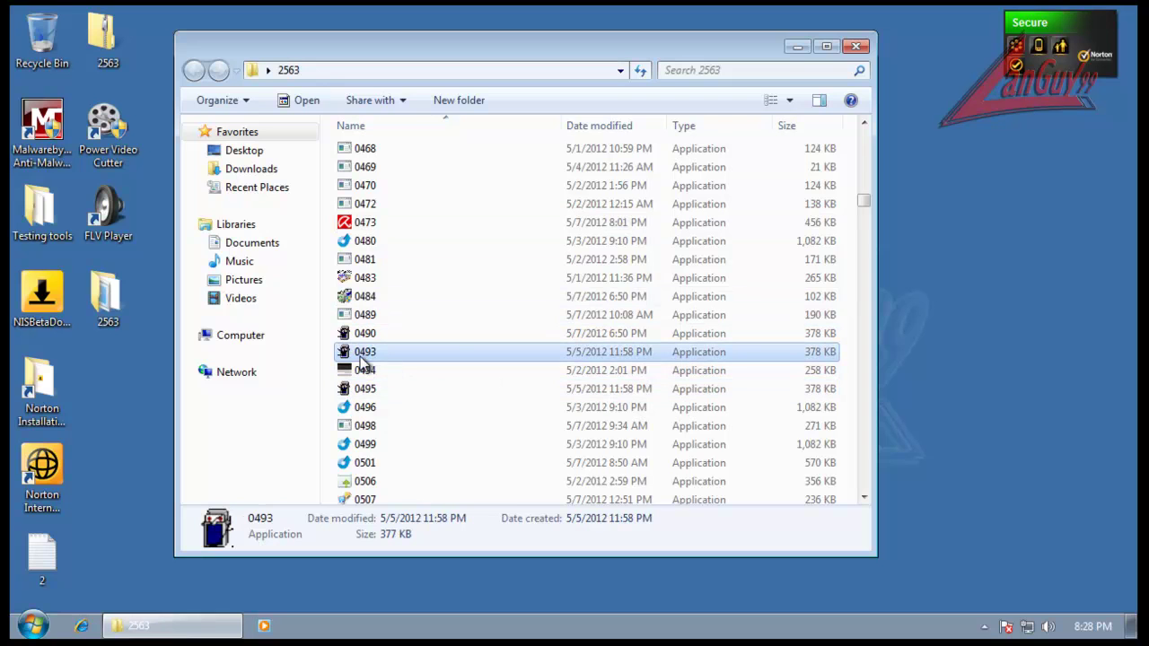
mouse_move(363, 356)
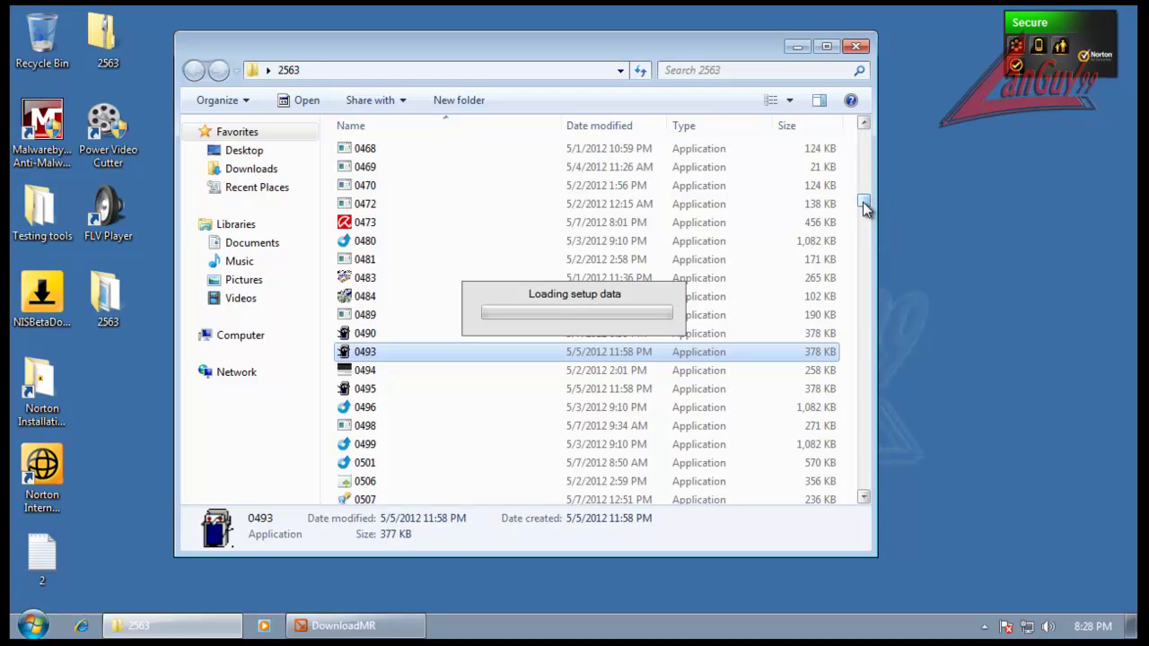
scroll(863, 204, down, 10)
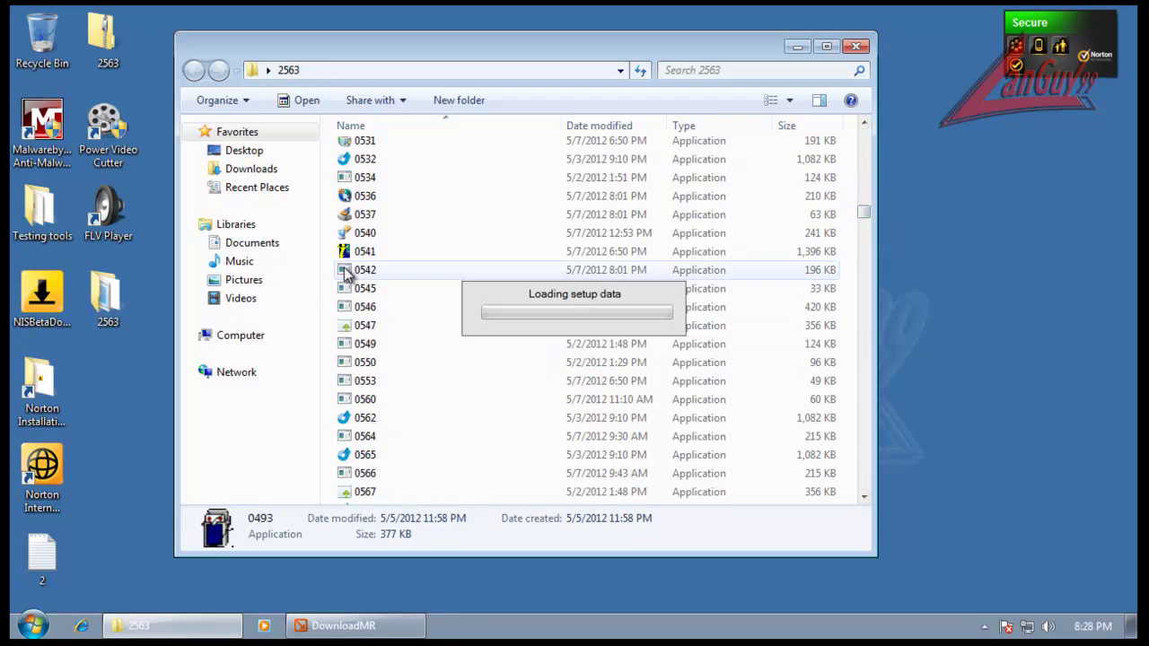
click(368, 215)
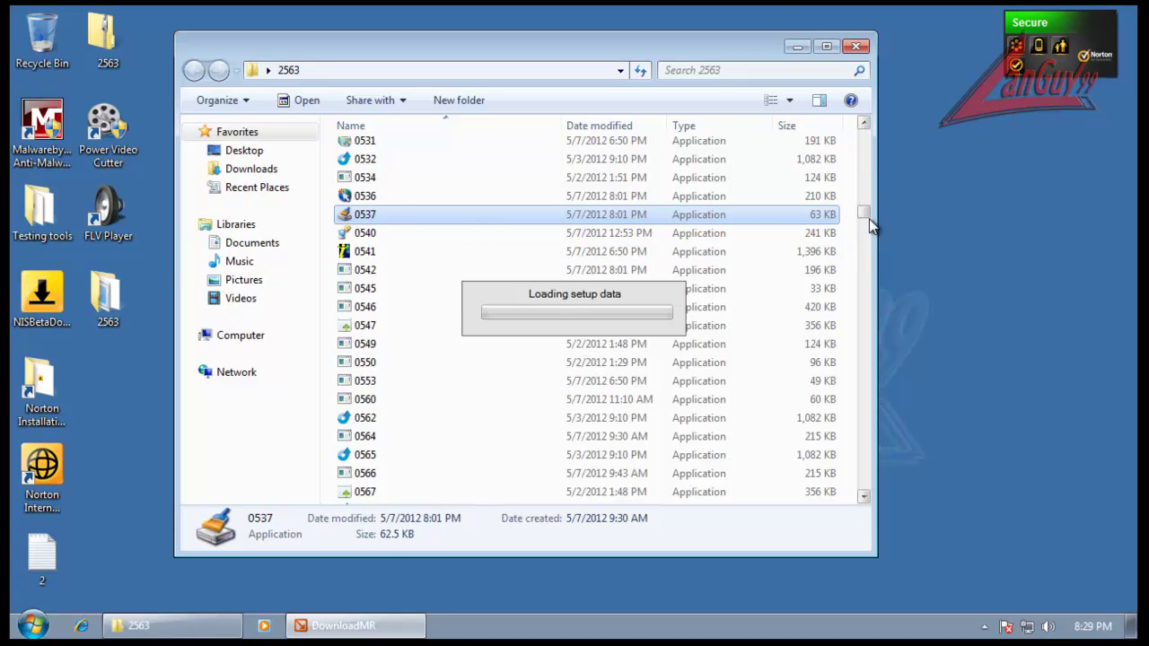
scroll(865, 220, down, 12)
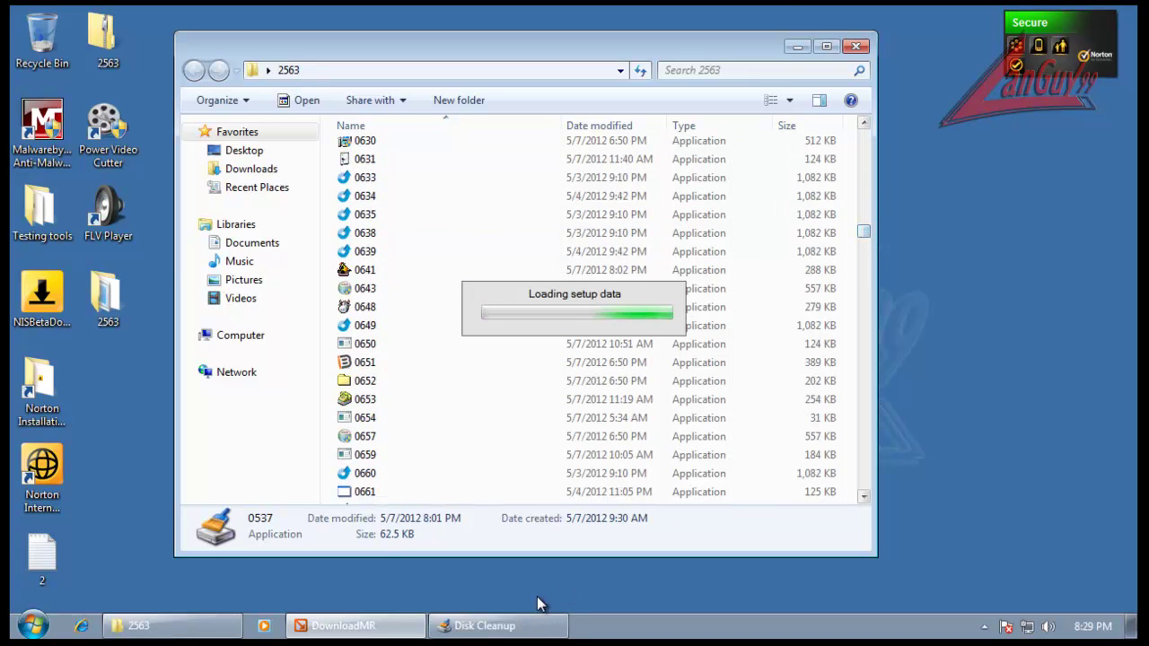
click(492, 624)
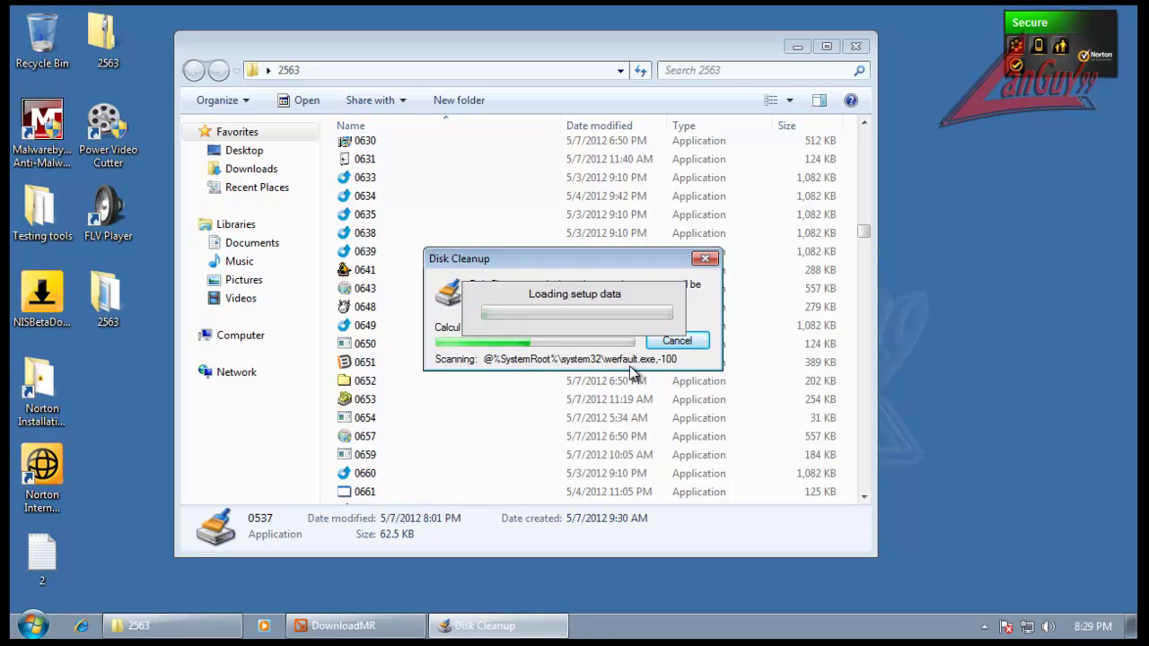
Step: Dismiss the Norton security risk notification and run sample 0680 from the 2563 folder
mouse_move(666, 261)
mouse_down()
mouse_move(587, 241)
mouse_move(490, 195)
mouse_move(632, 256)
mouse_move(668, 252)
mouse_up()
click(914, 302)
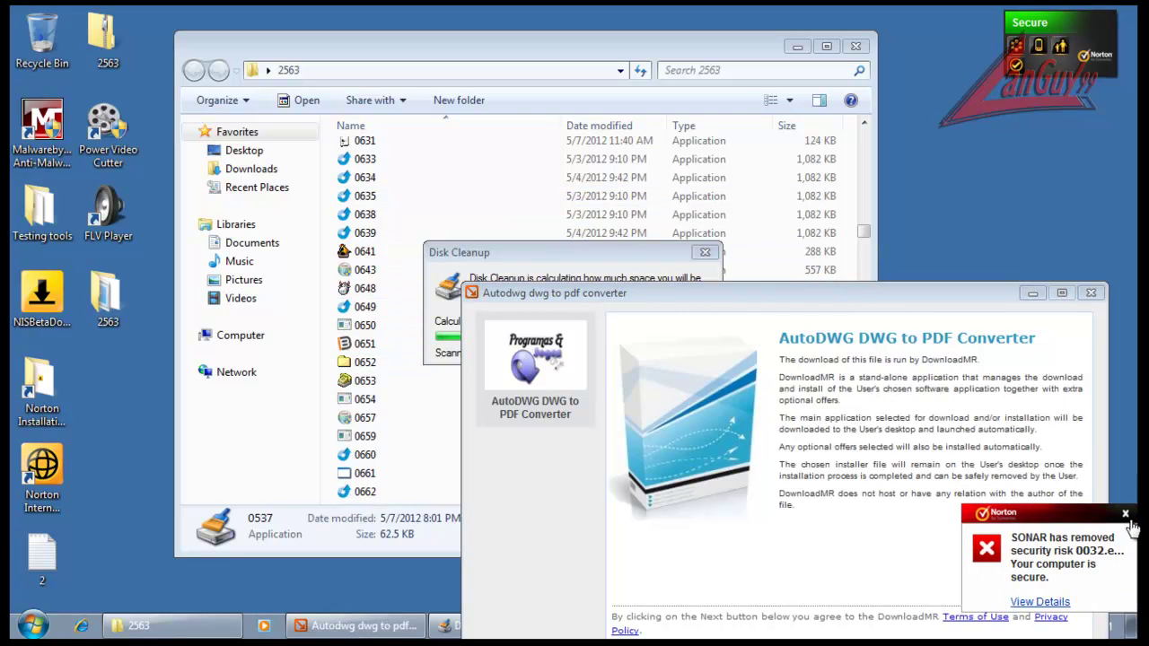
click(1125, 515)
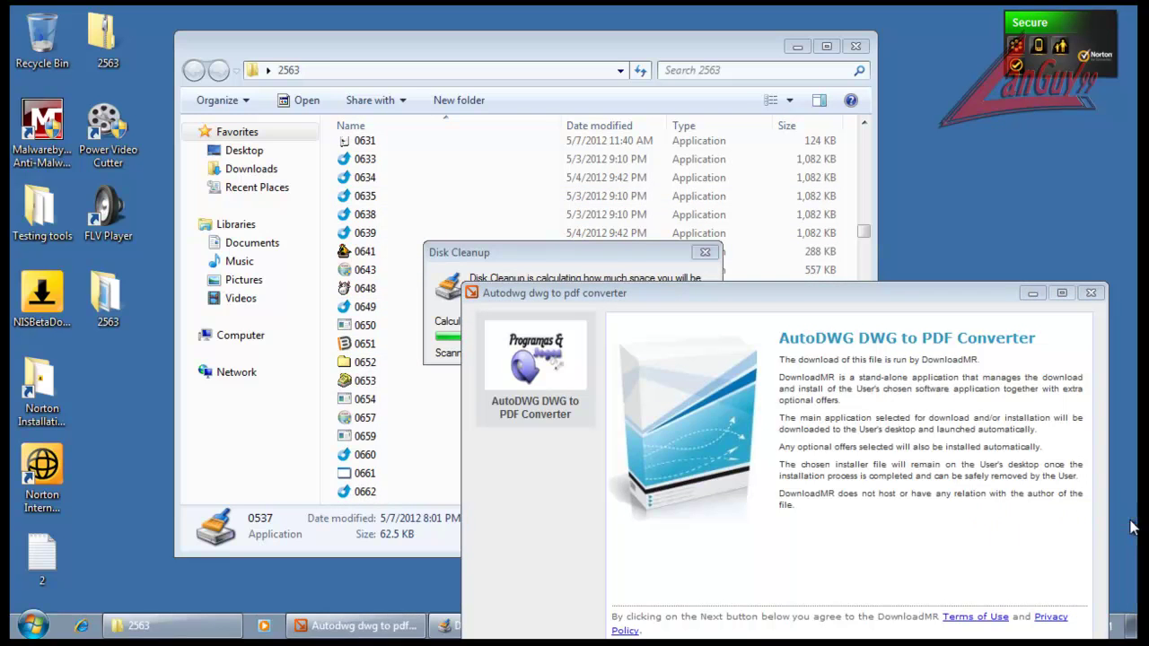
click(519, 214)
scroll(422, 350, down, 7)
double_click(377, 276)
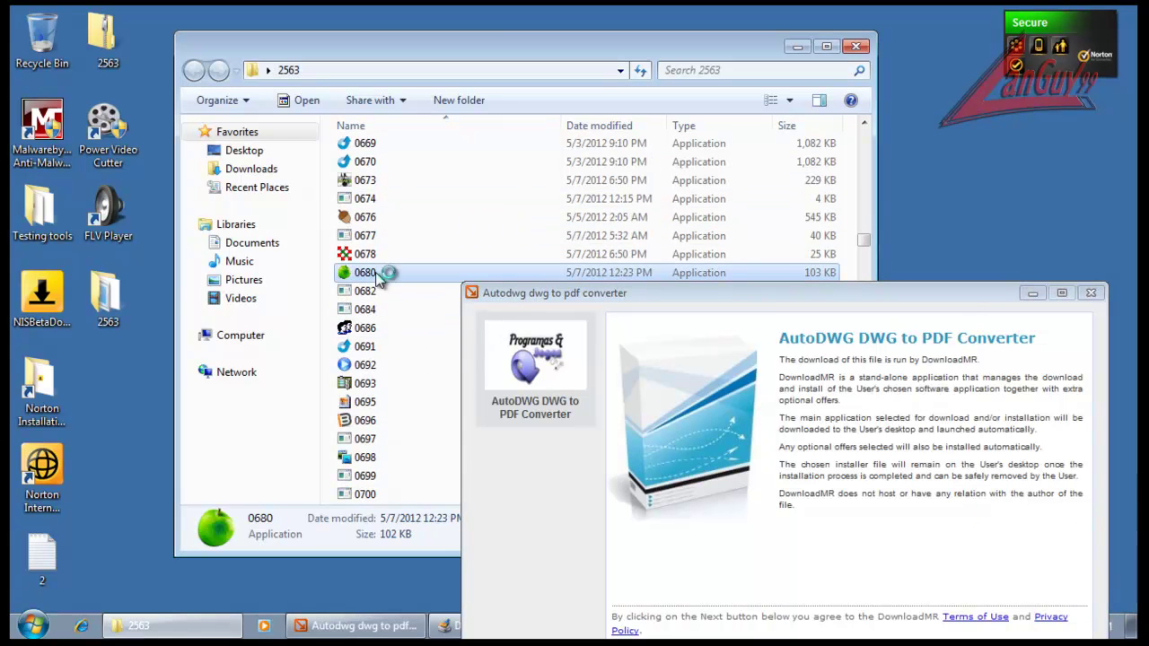
Step: Run sample 0895 from the 2563 folder
scroll(386, 278, down, 8)
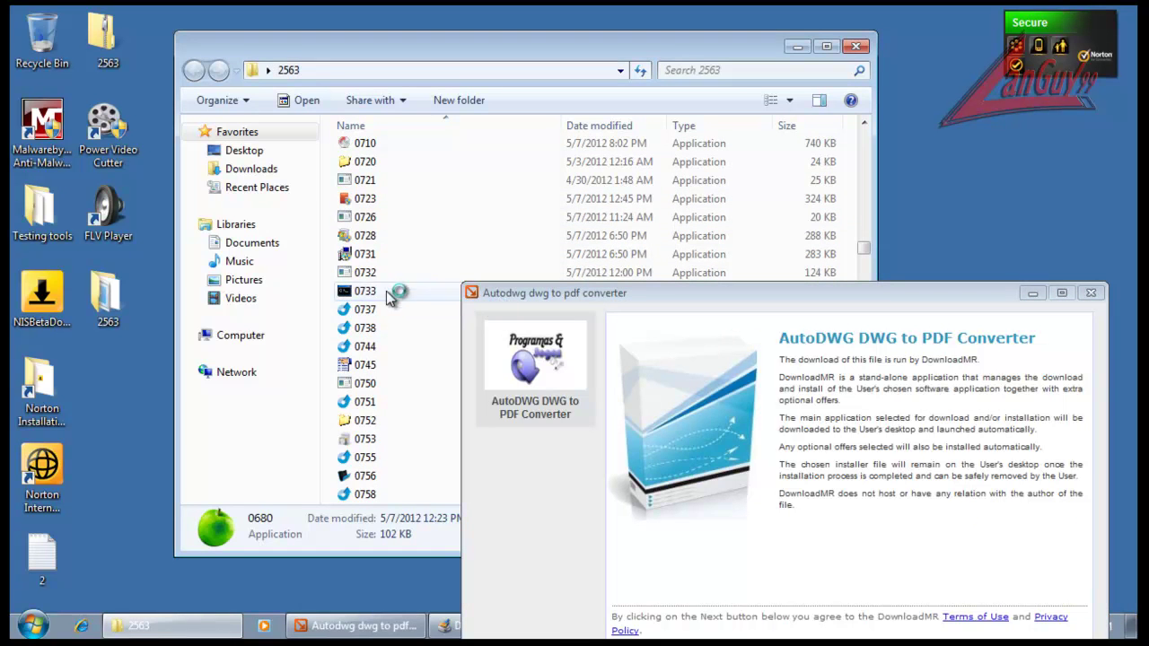
scroll(389, 279, down, 5)
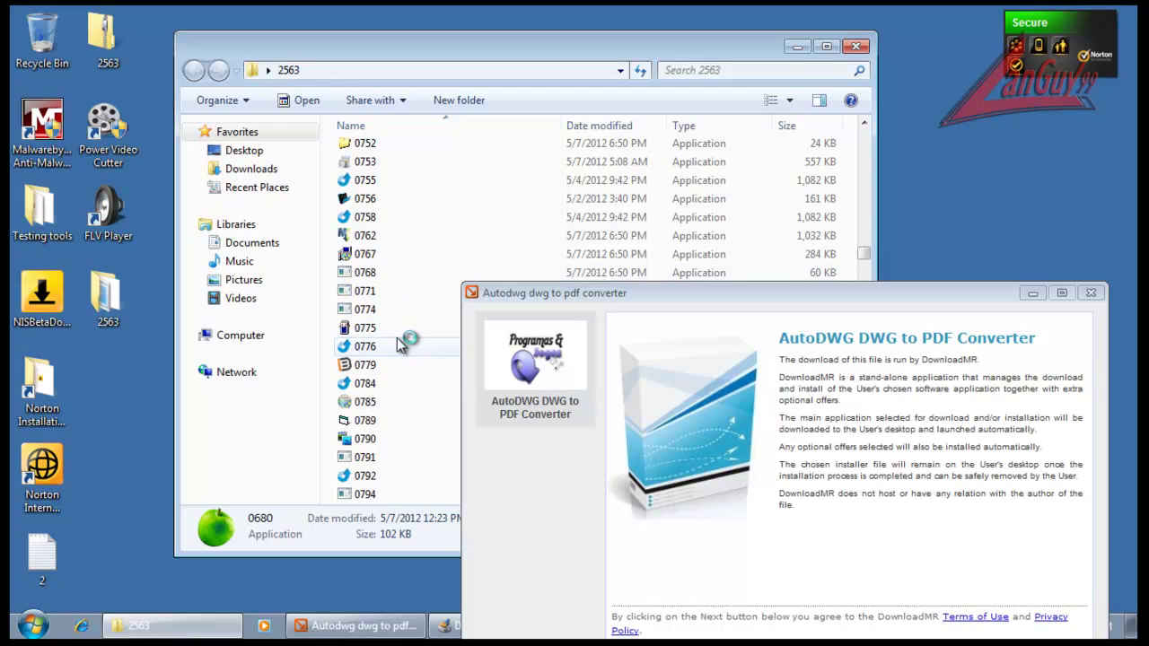
scroll(448, 273, down, 8)
scroll(436, 267, down, 12)
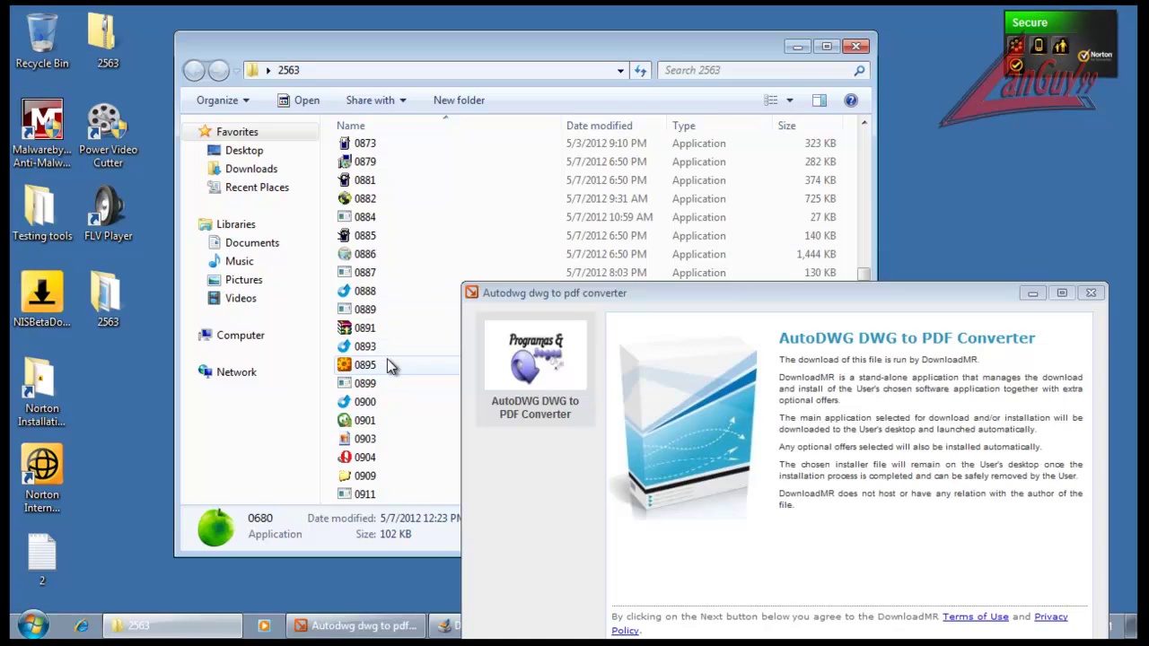
double_click(389, 365)
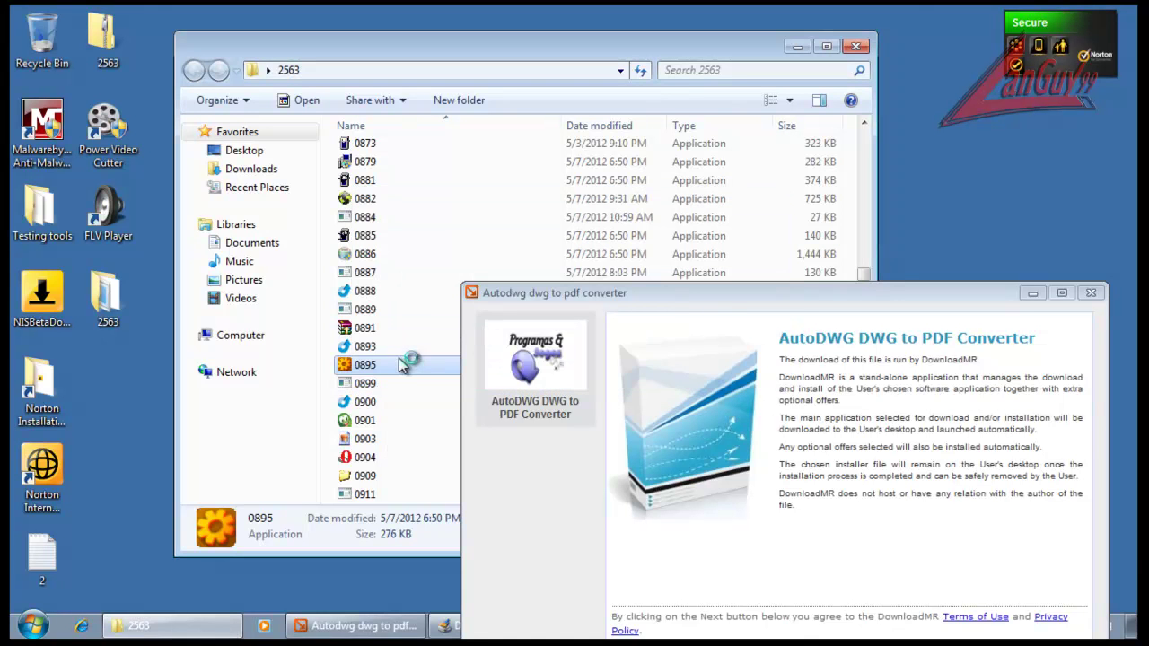
Step: Proceed through the AutoDWG DWG to PDF Converter setup accepting its bundled offers, minimize it and cancel the Program Compatibility Assistant for 0321
click(484, 320)
drag(976, 301, 878, 175)
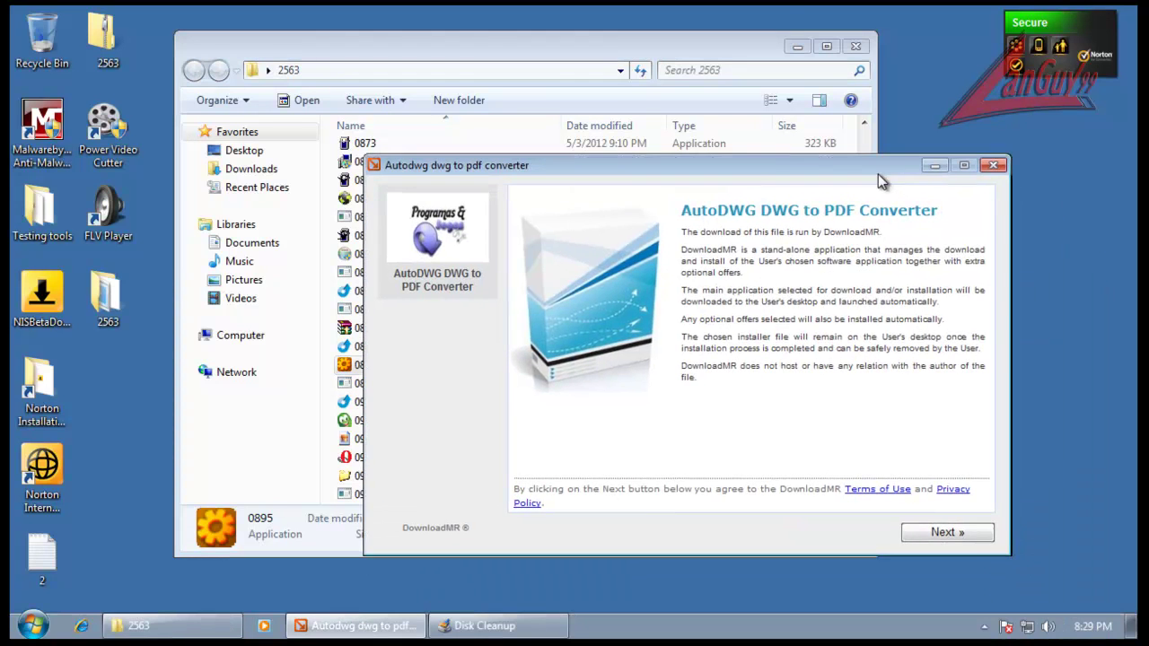
click(977, 536)
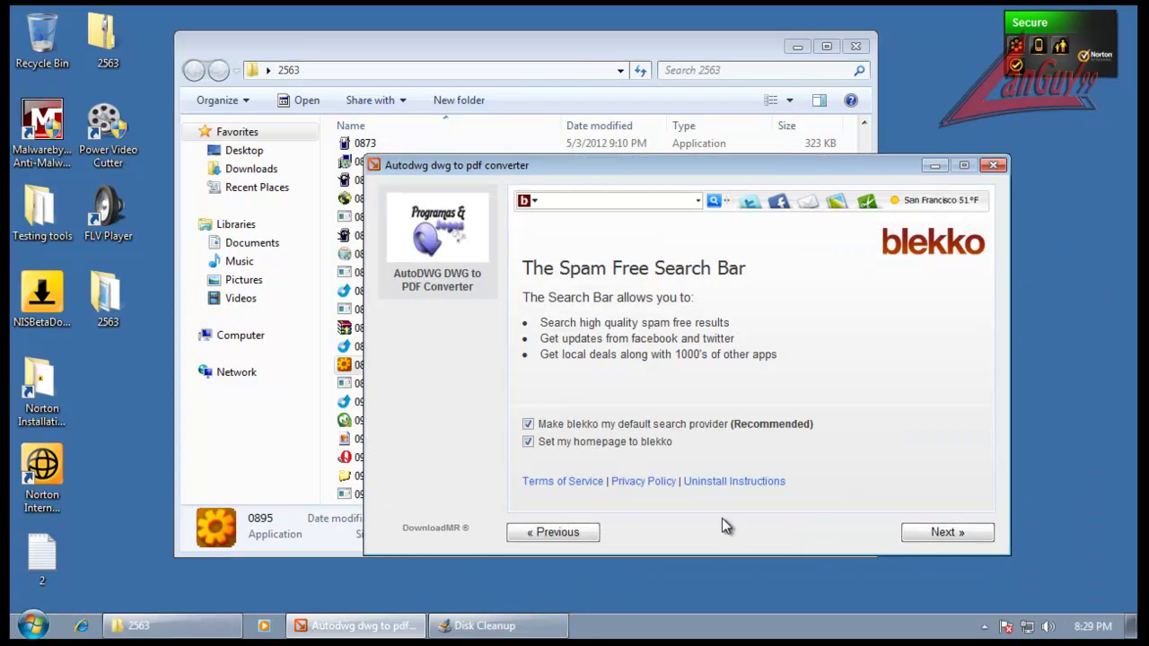
click(943, 534)
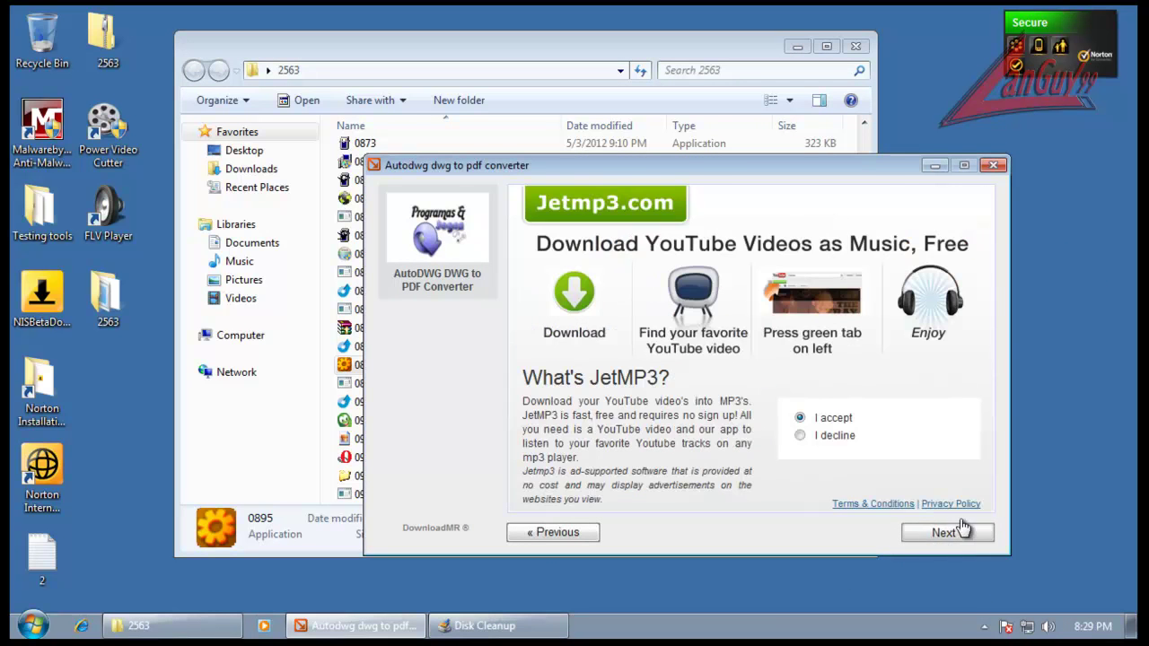
click(961, 531)
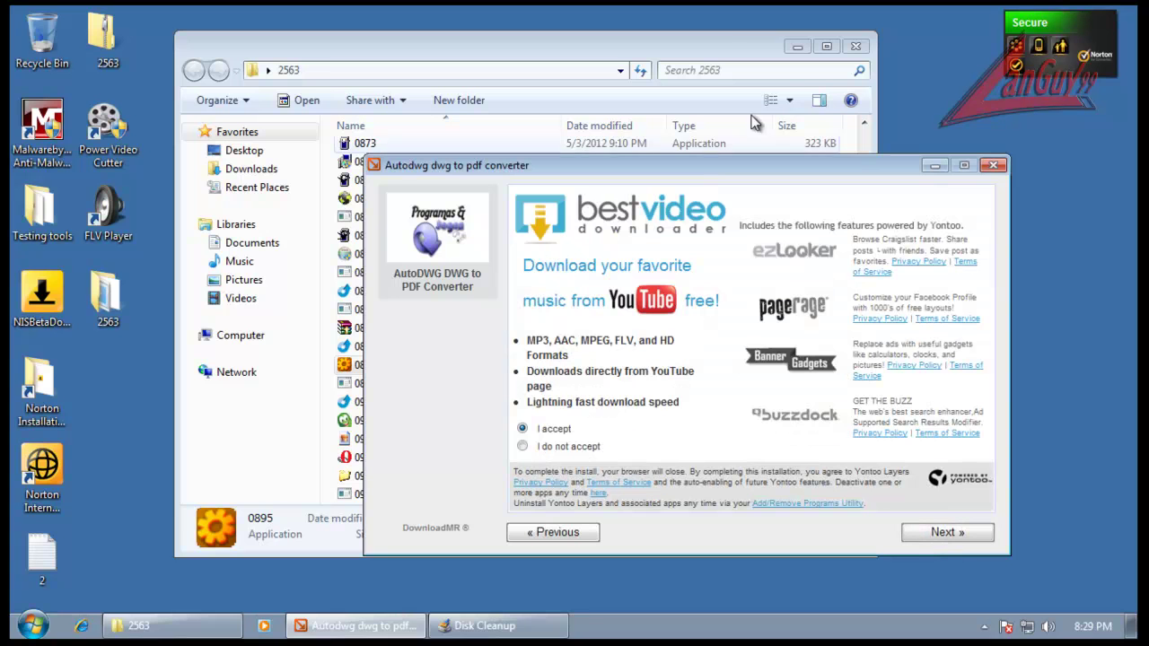
click(744, 47)
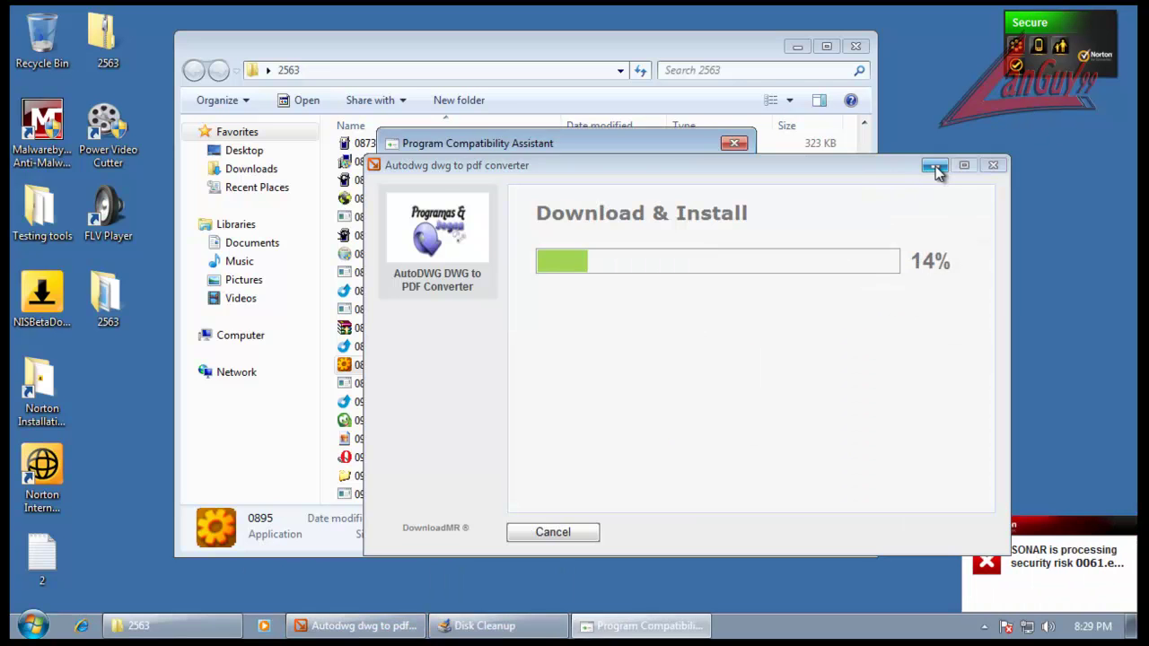
click(934, 166)
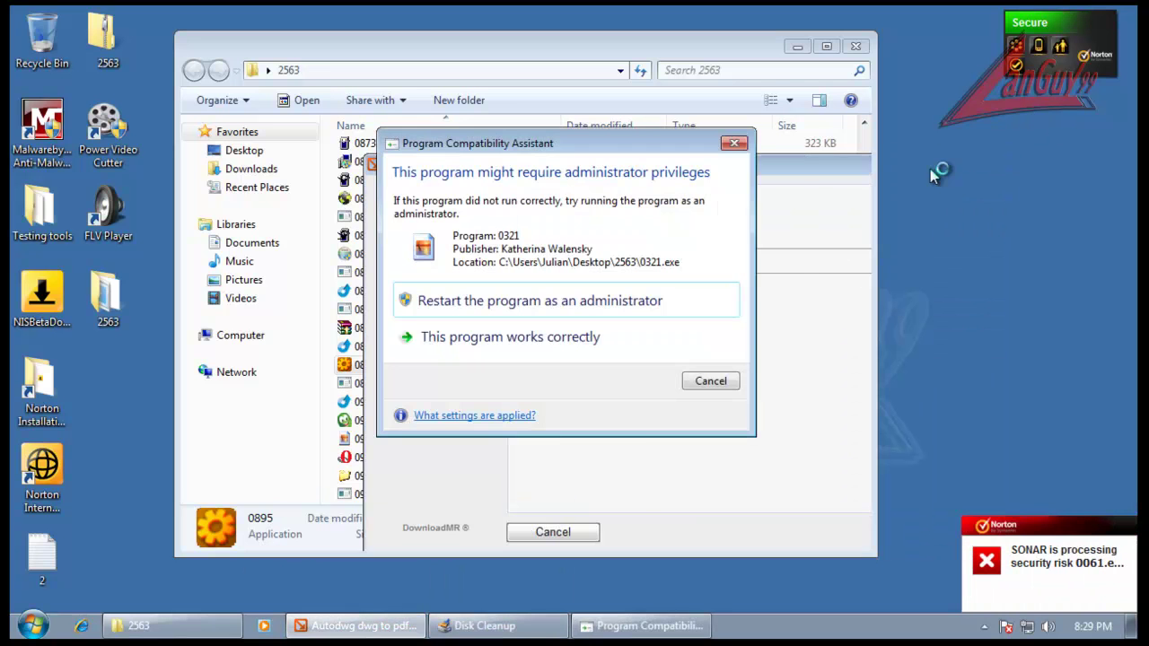
click(710, 382)
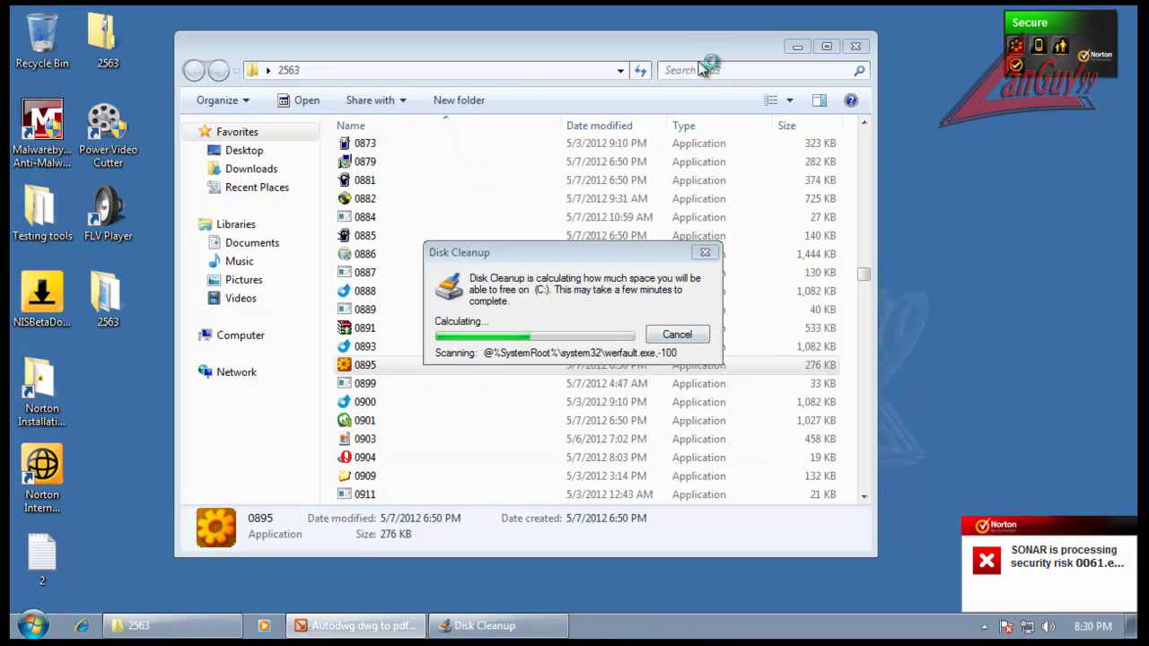
Step: Run sample 0920, allow it to make changes to the computer and dismiss the NSIS error
scroll(526, 456, down, 7)
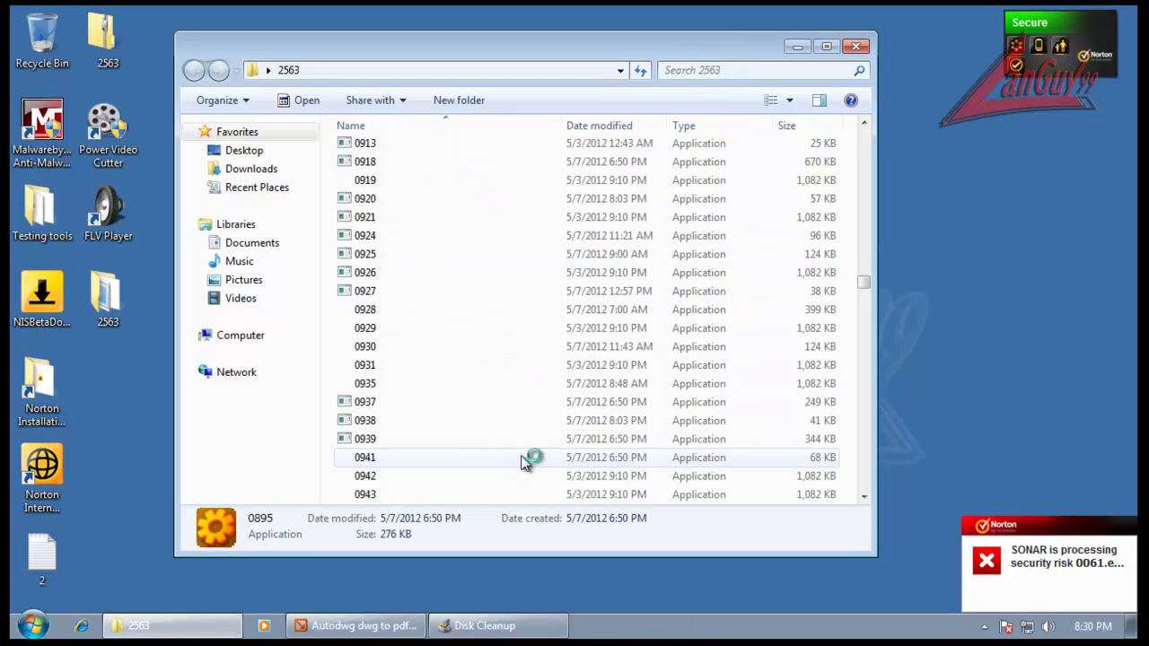
scroll(526, 459, down, 1)
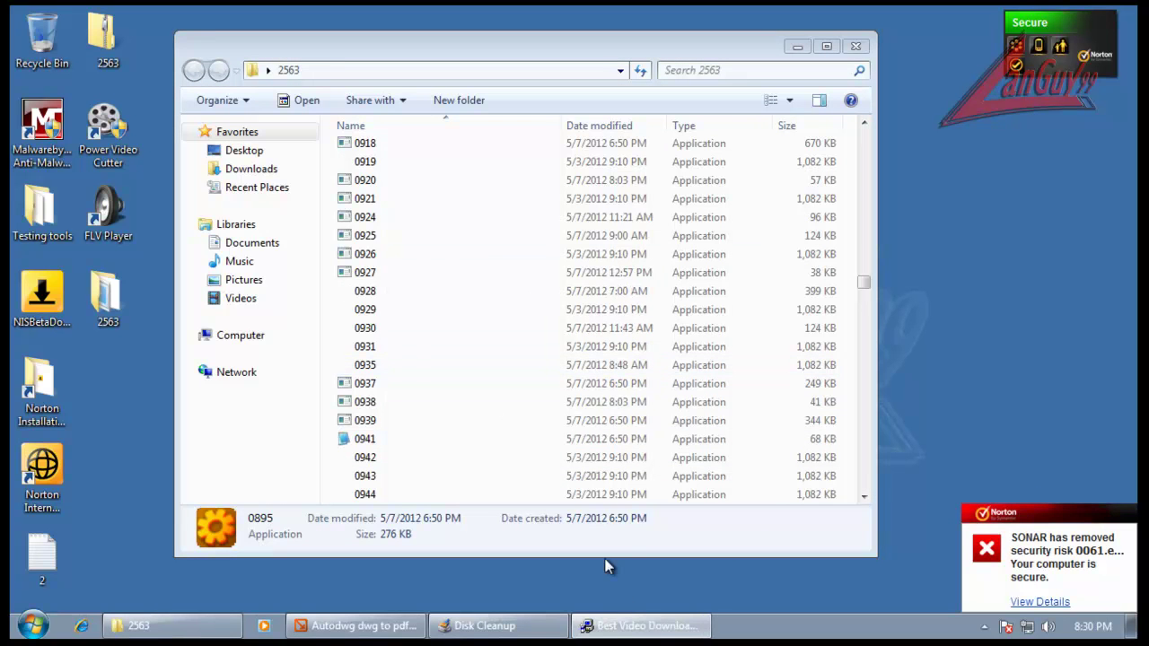
mouse_move(634, 624)
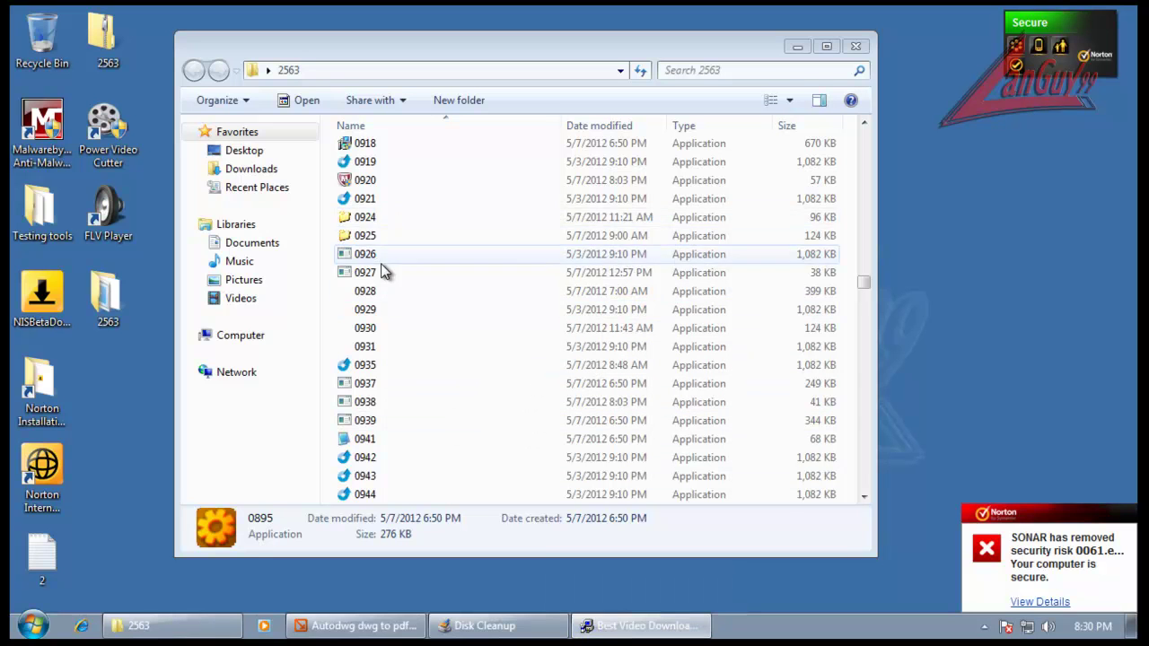
double_click(382, 183)
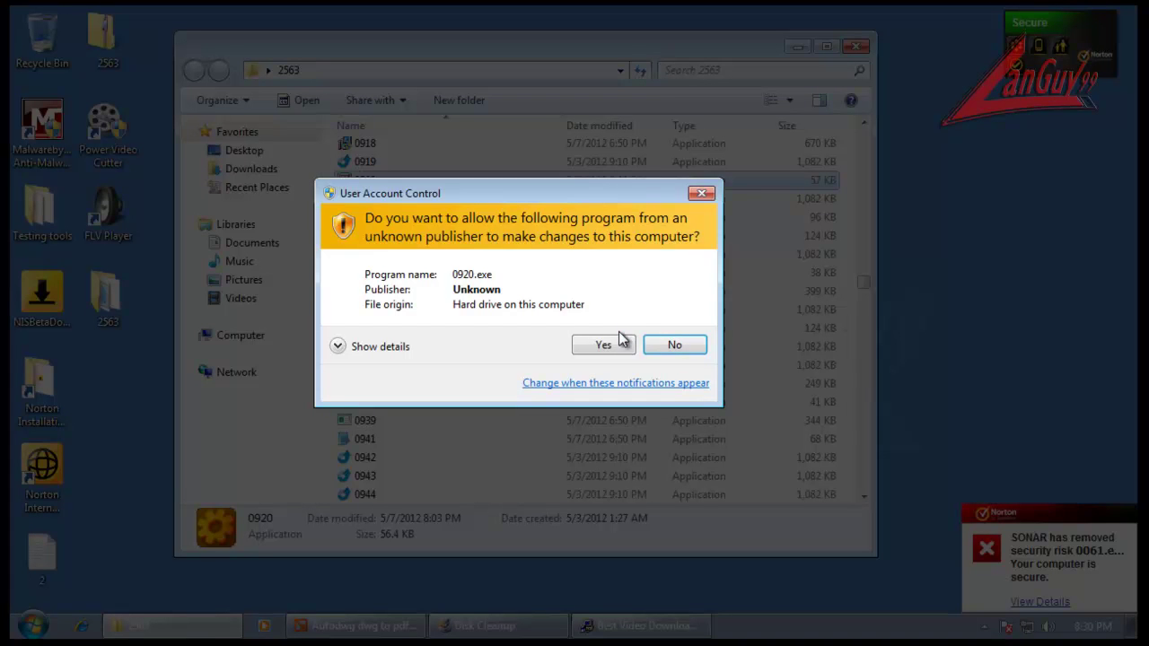
click(626, 341)
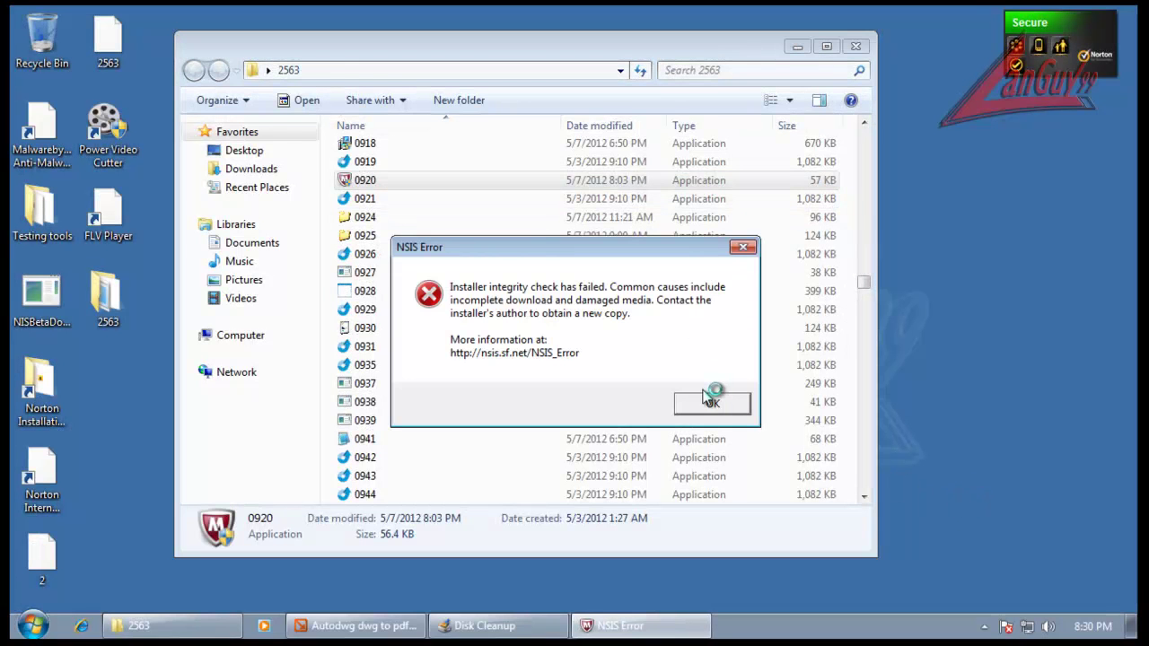
click(710, 407)
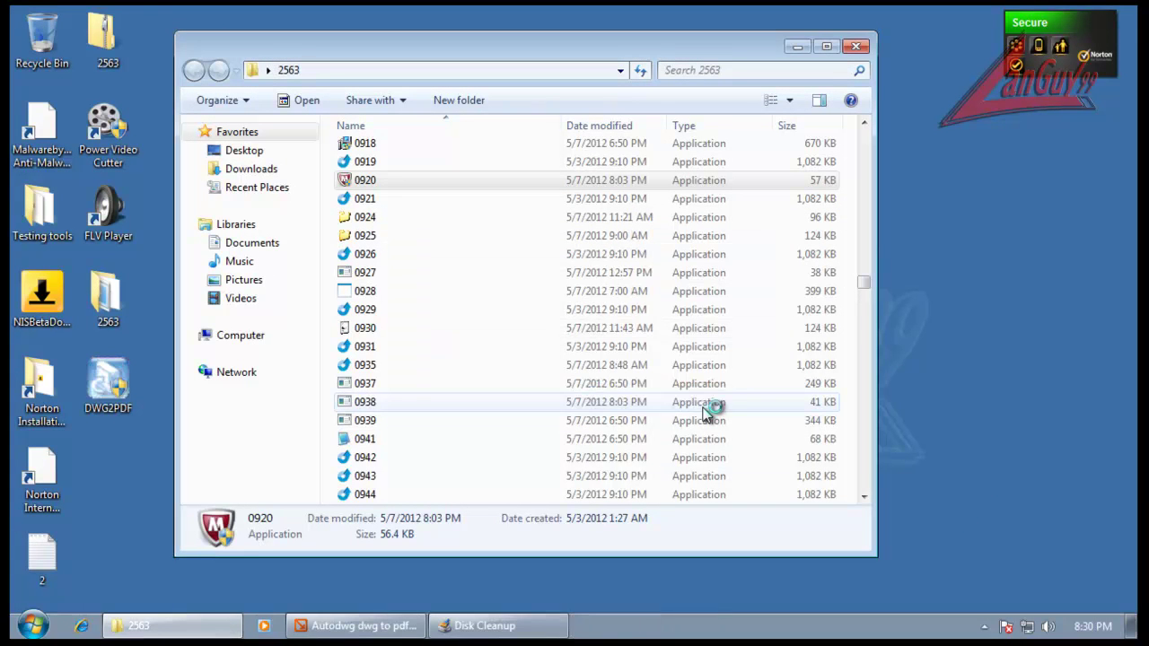
Step: Run samples 1222 and 1311, closing the stopped µTorrent program and dismissing the invalid application error
click(396, 387)
drag(867, 283, 867, 325)
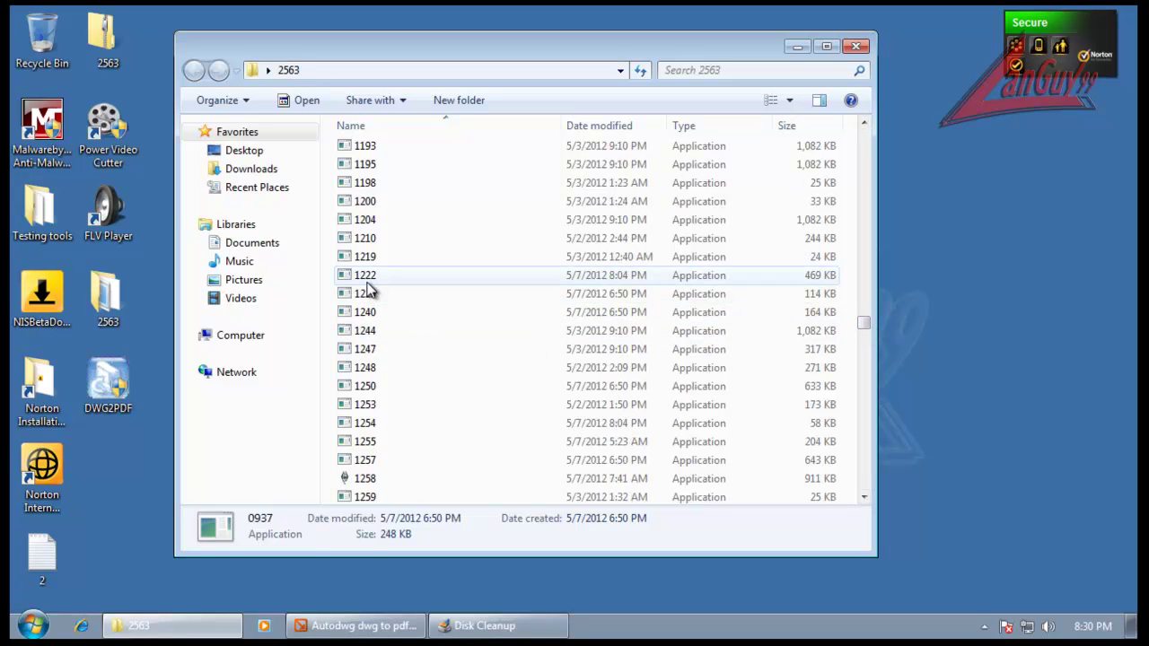
click(366, 276)
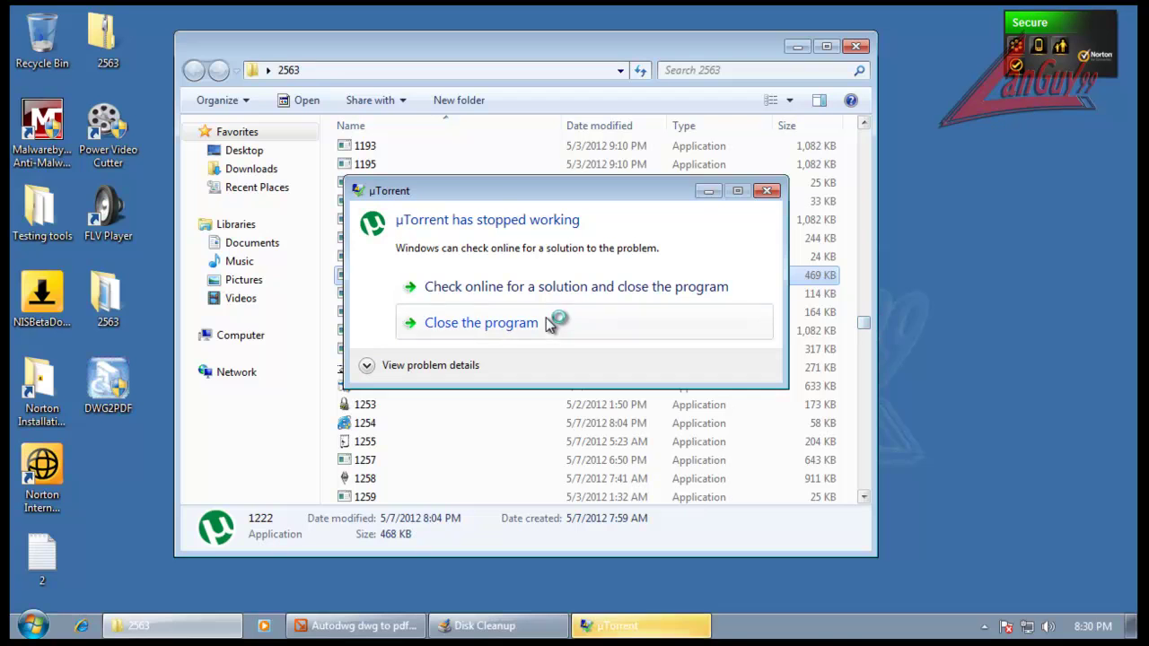
click(536, 326)
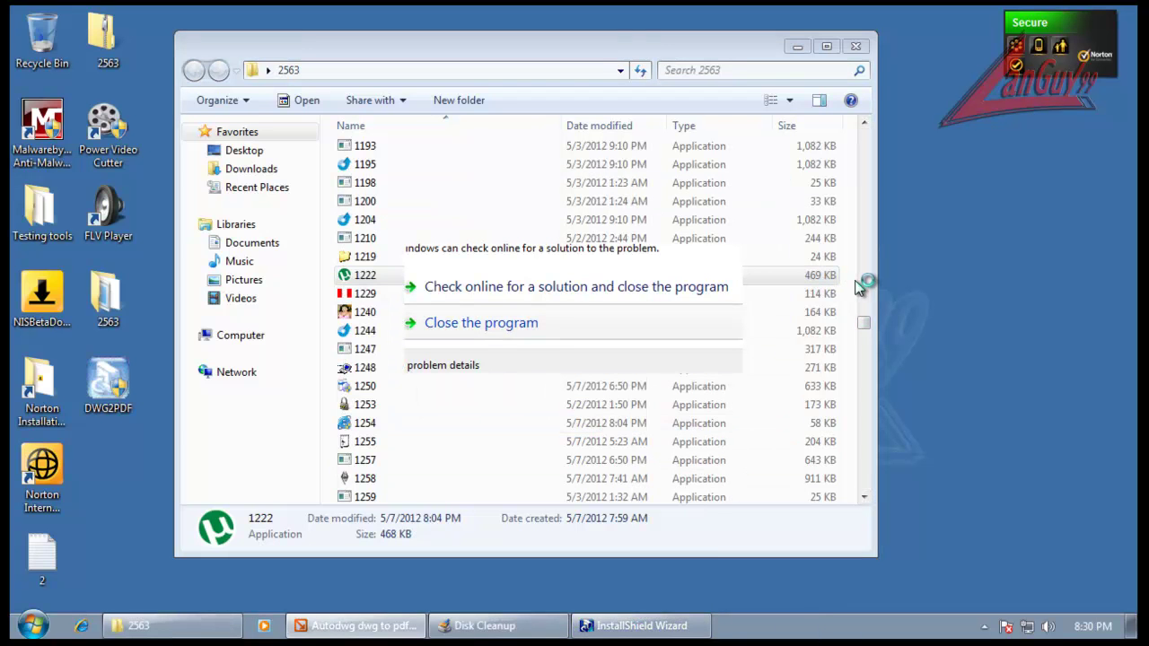
drag(864, 319, 862, 327)
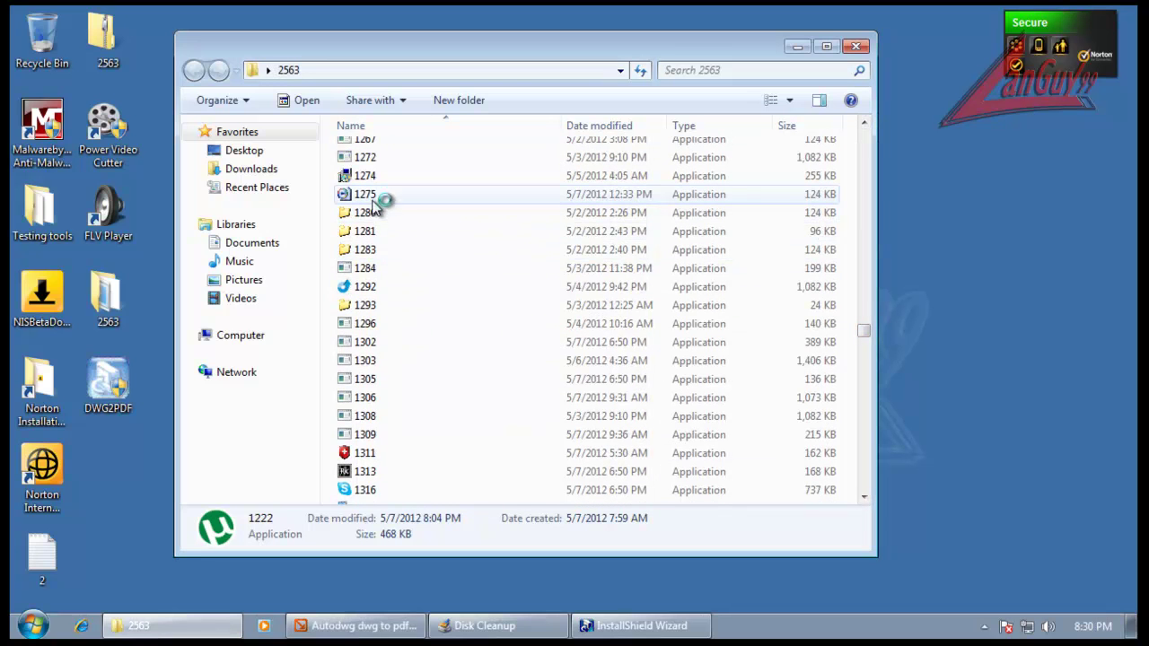
double_click(364, 454)
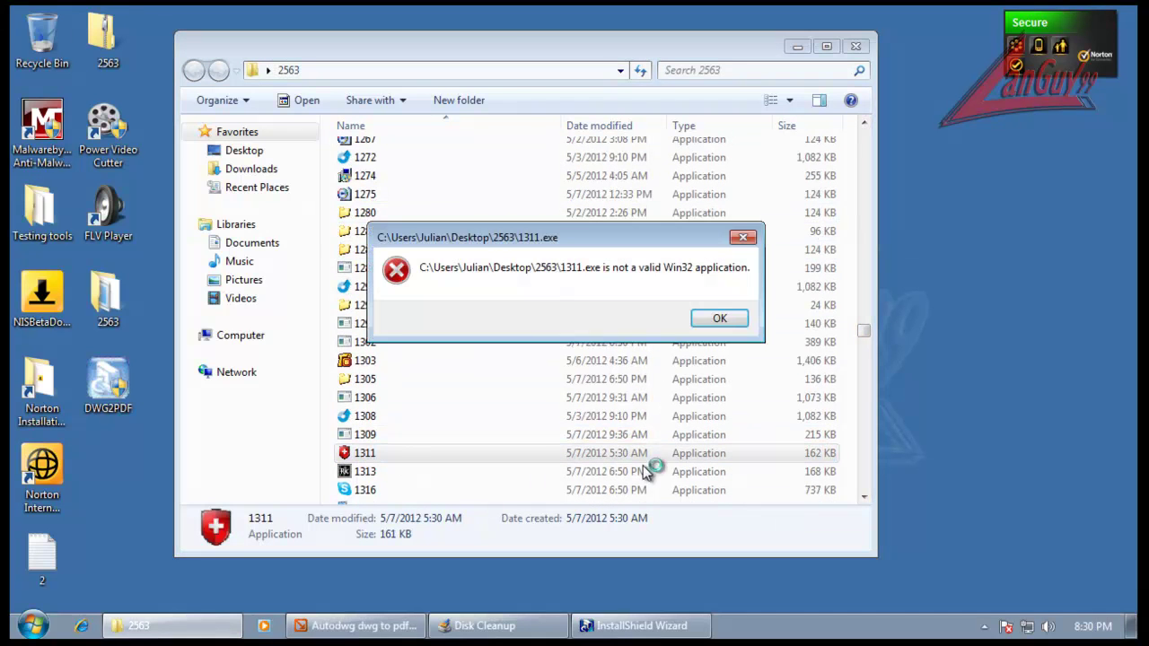
click(717, 321)
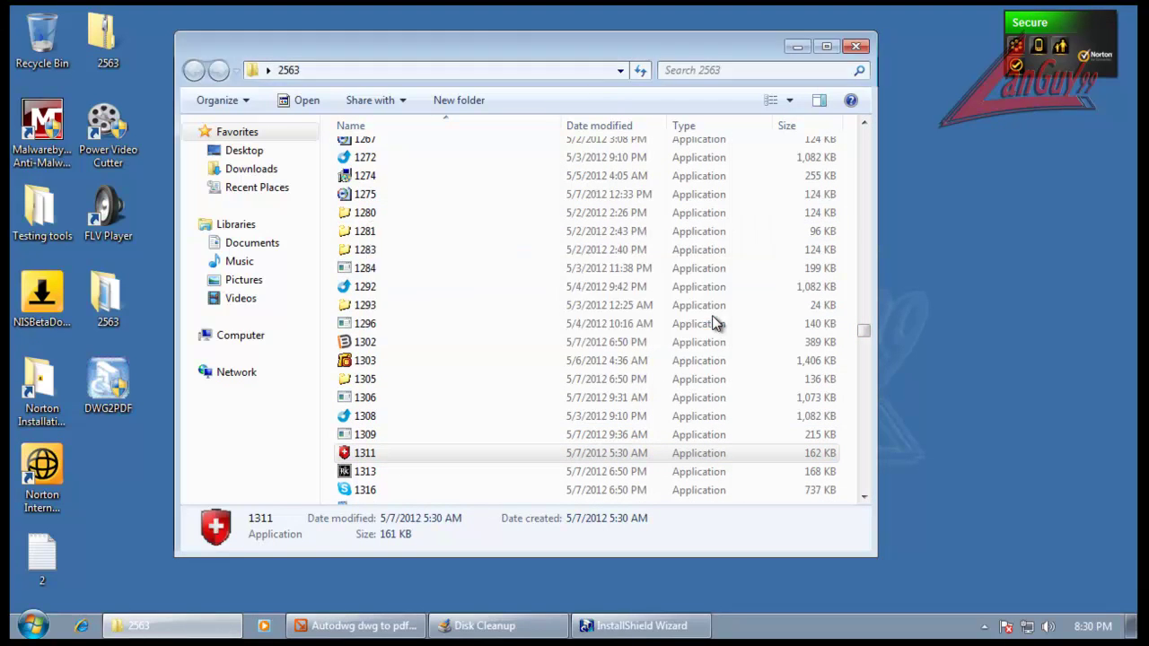
Step: Run sample 1337 from the 2563 folder and allow it to make changes to the computer
scroll(575, 403, down, 7)
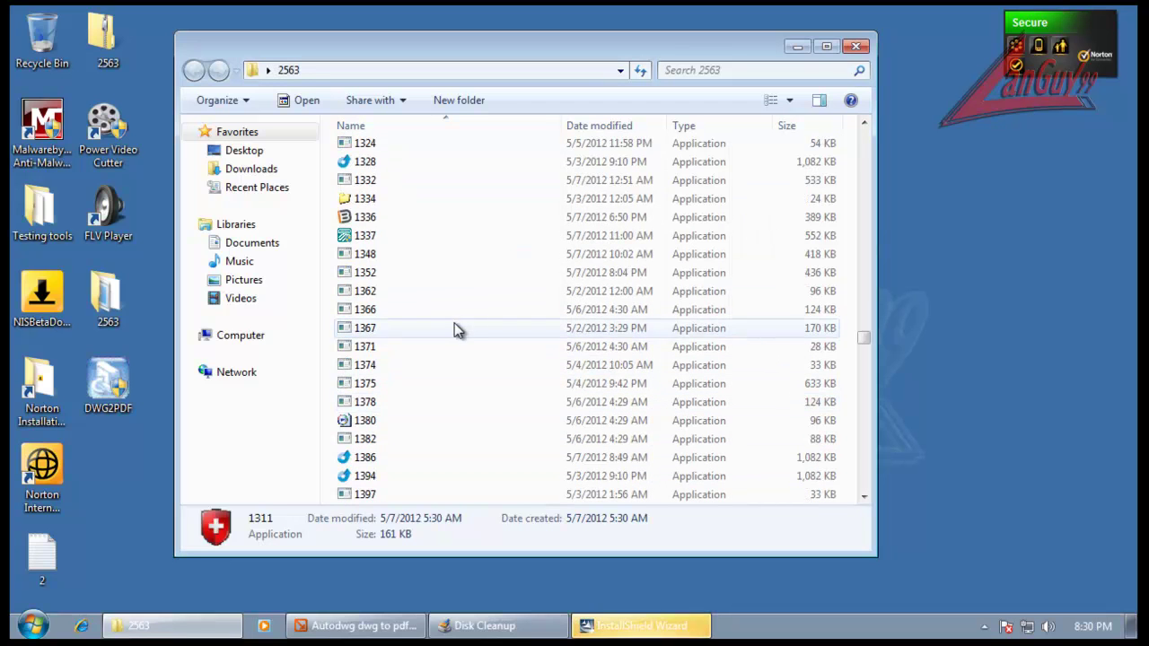
click(375, 238)
double_click(375, 240)
click(600, 348)
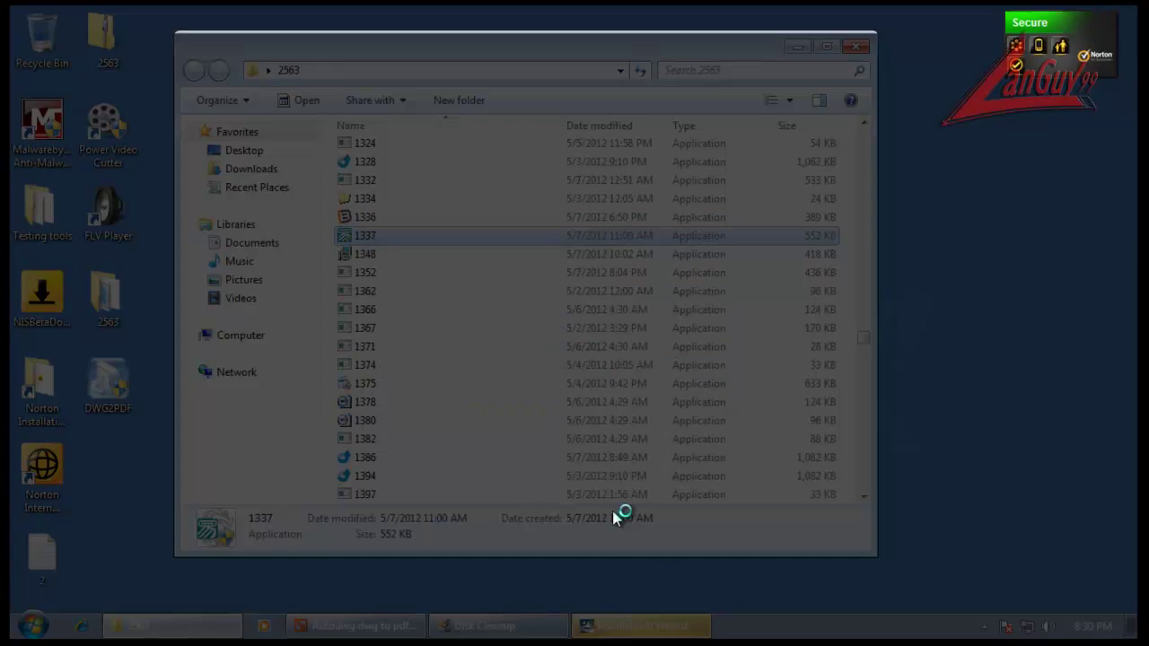
Step: Install AutoDWG DWG to PDF Converter in the default destination folder and finish the InstallShield Wizard
click(673, 468)
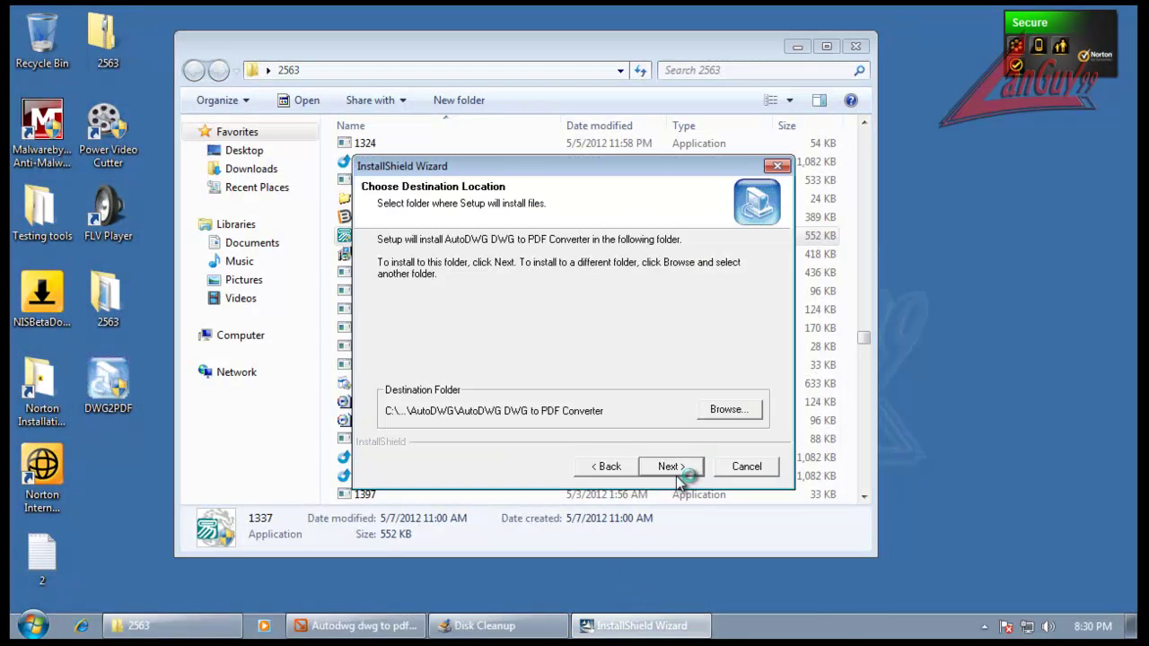
click(675, 468)
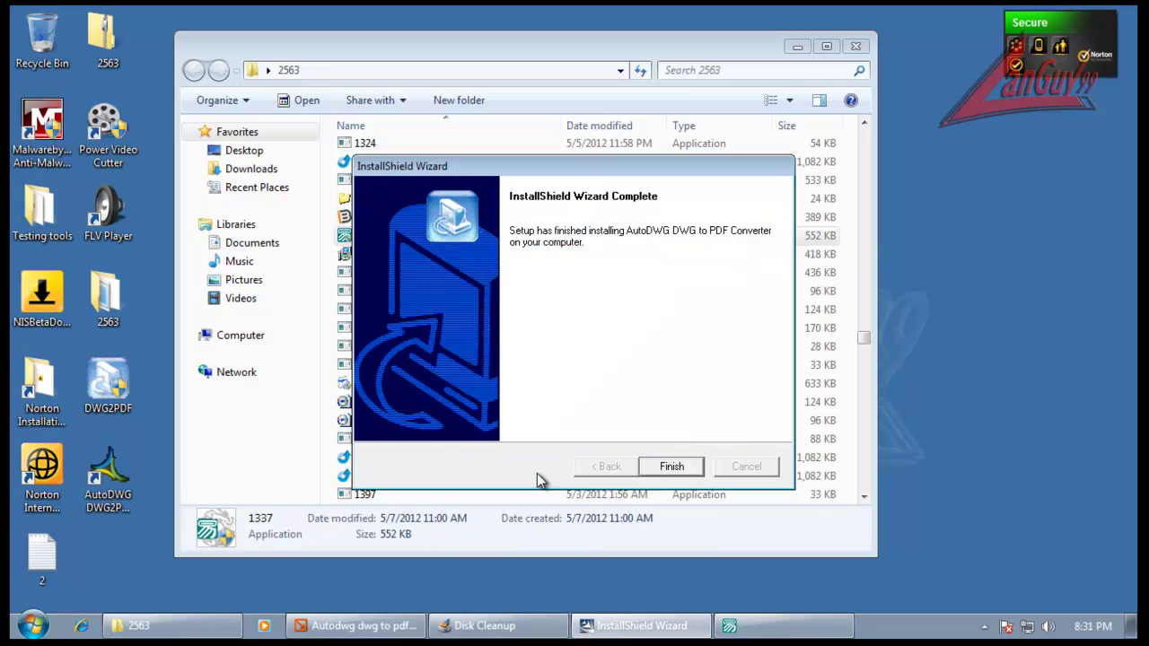
click(669, 465)
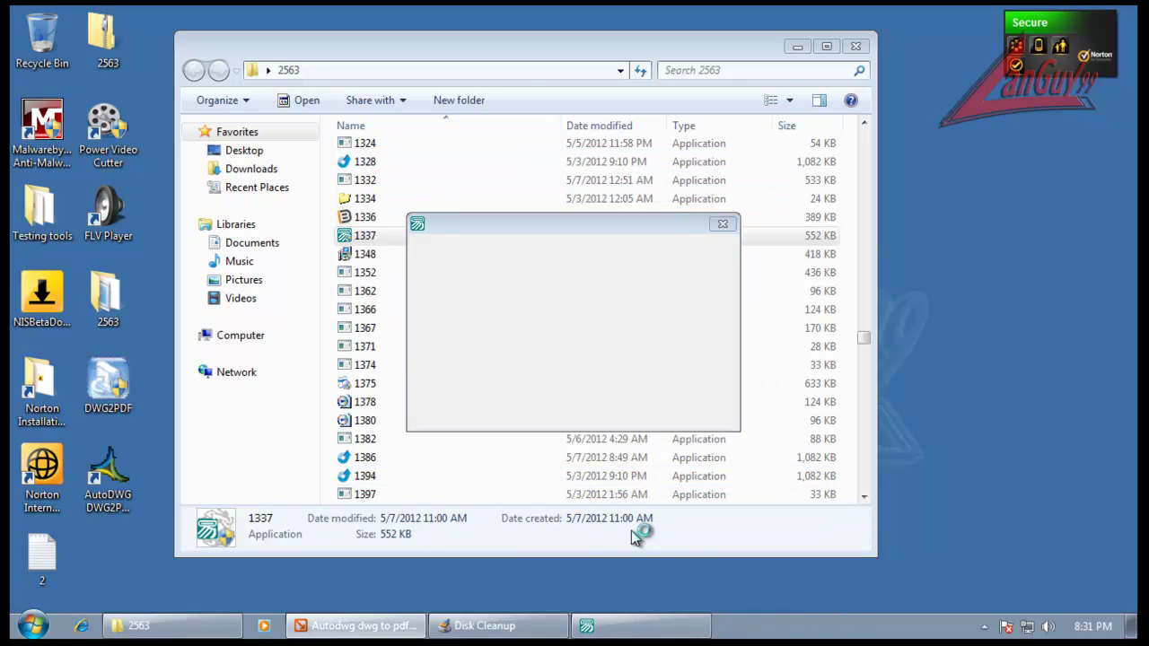
Step: Close the finished Autodwg downloader, the AutoDWG PDF Converter wizard and the blank sample 1337 window
click(485, 625)
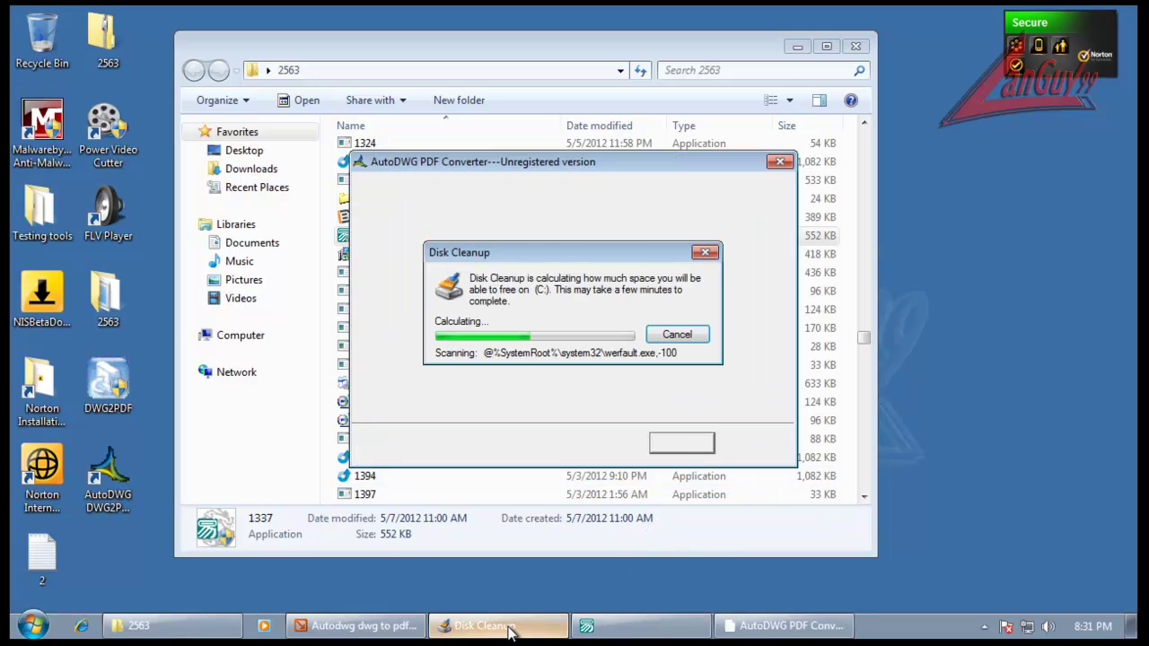
click(358, 626)
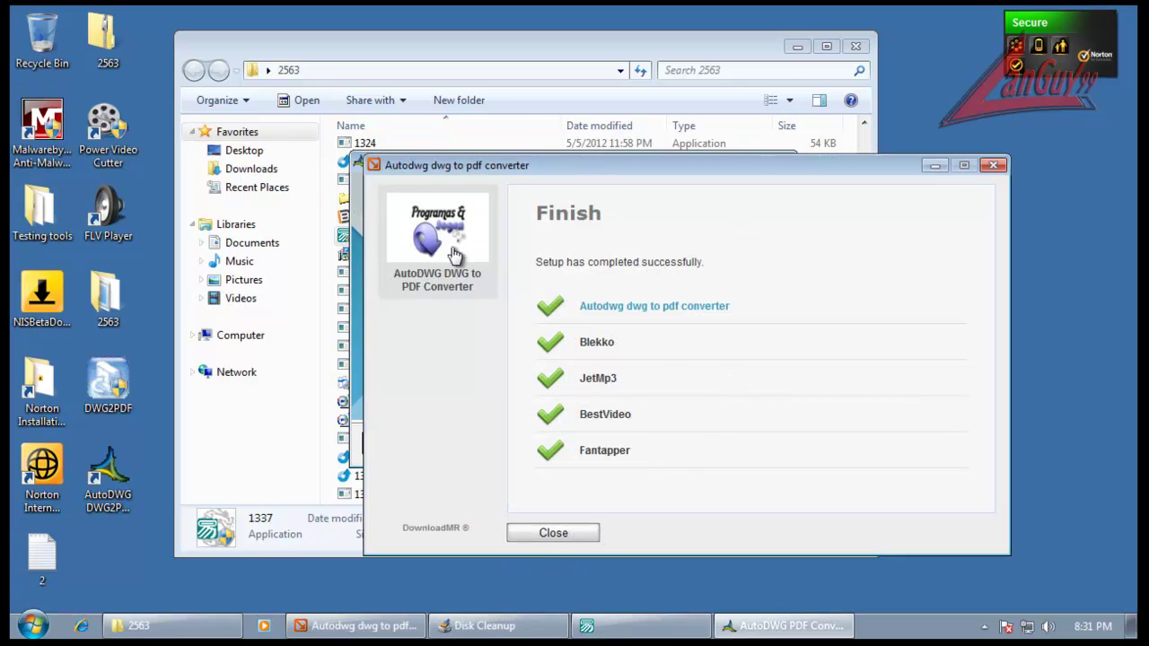
click(704, 454)
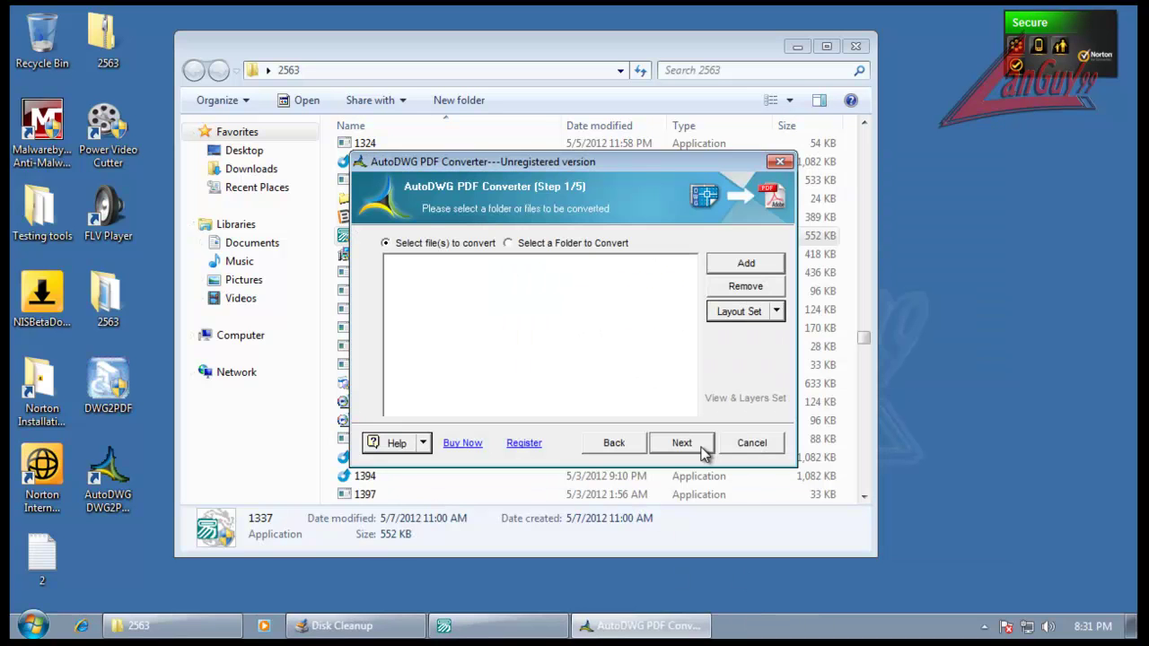
click(704, 451)
click(692, 355)
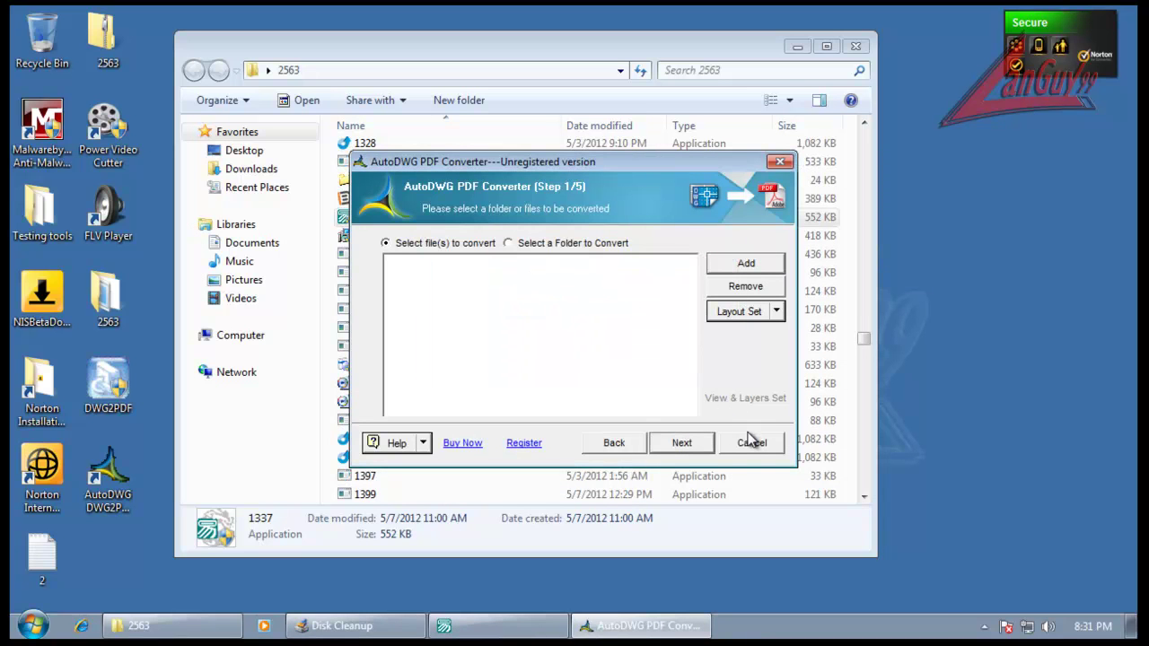
click(751, 444)
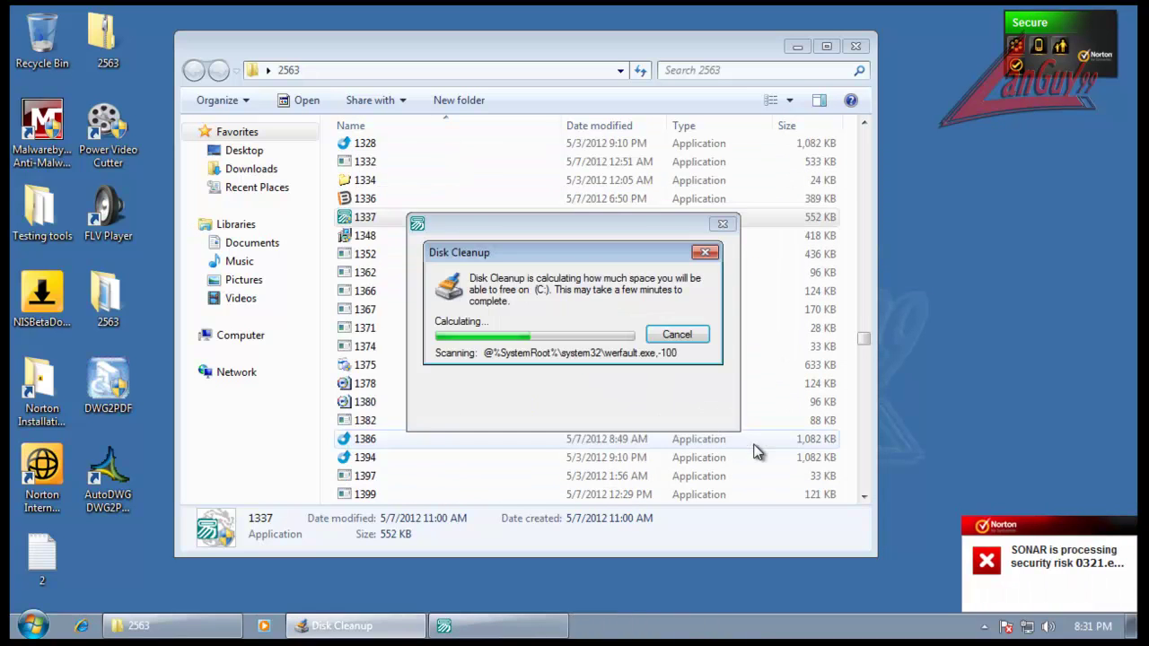
click(728, 226)
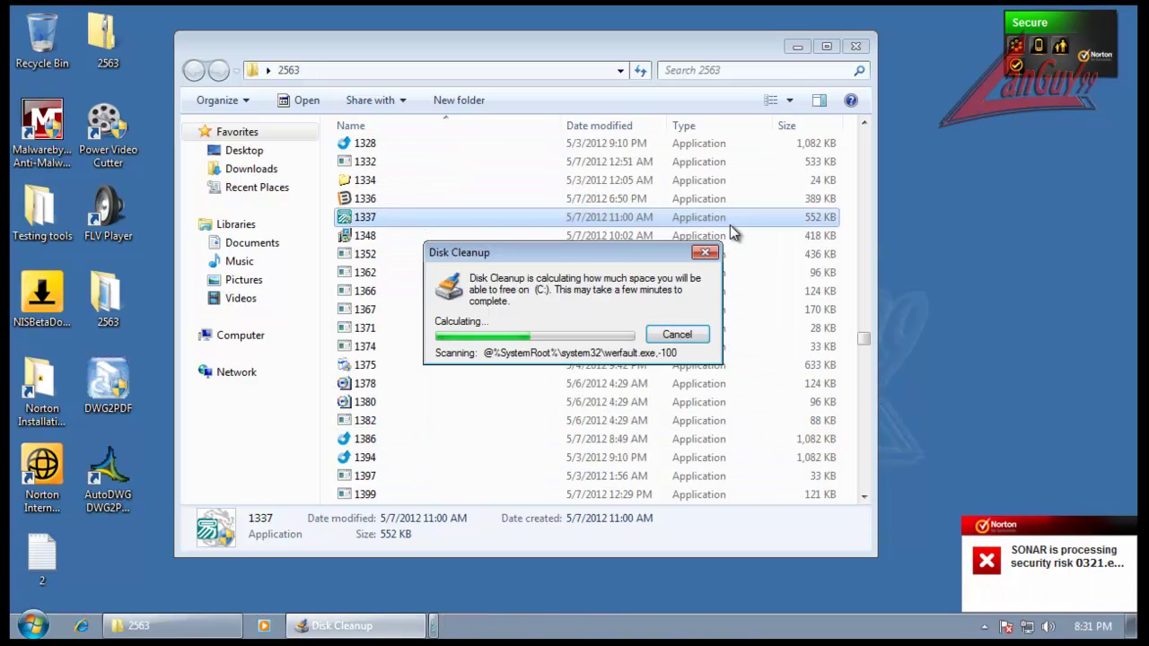
Step: Run sample 1426 from the 2563 folder, closing its WinRAR extraction window and cancelling the Program Compatibility Assistant
click(422, 476)
scroll(421, 476, down, 6)
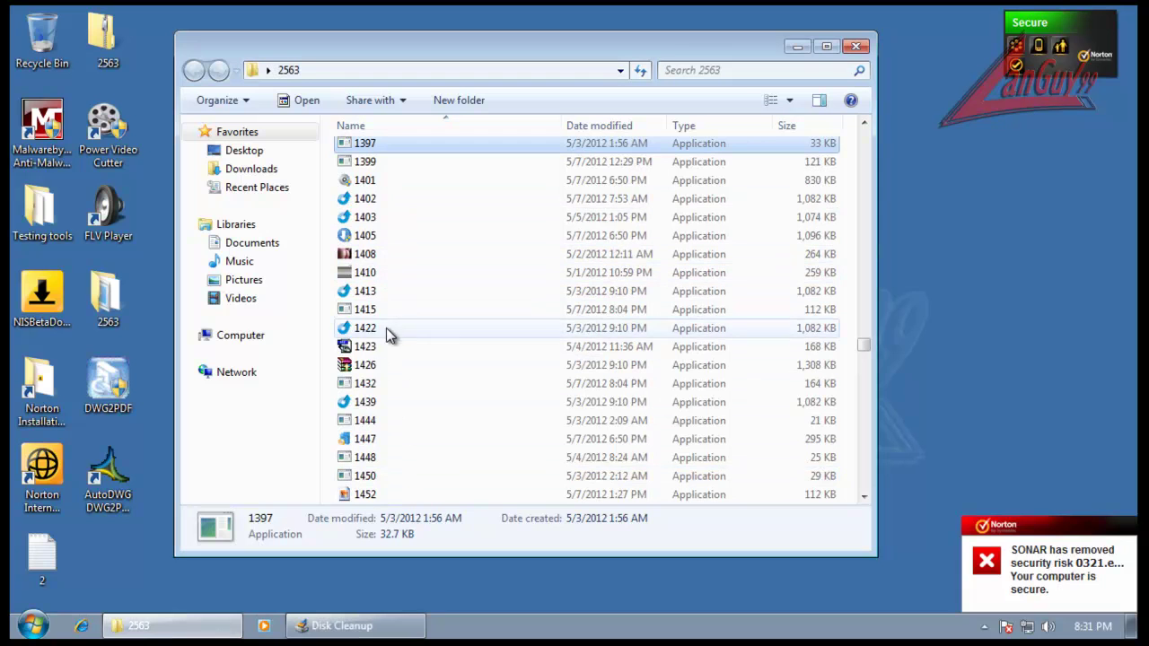
double_click(380, 368)
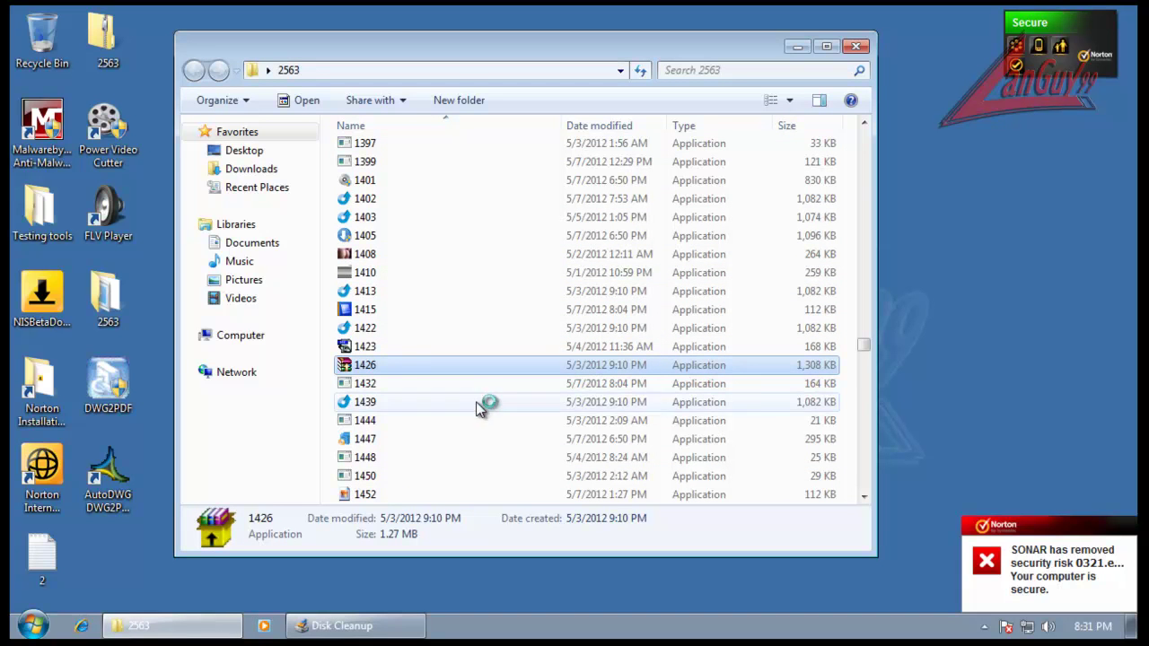
scroll(476, 450, down, 6)
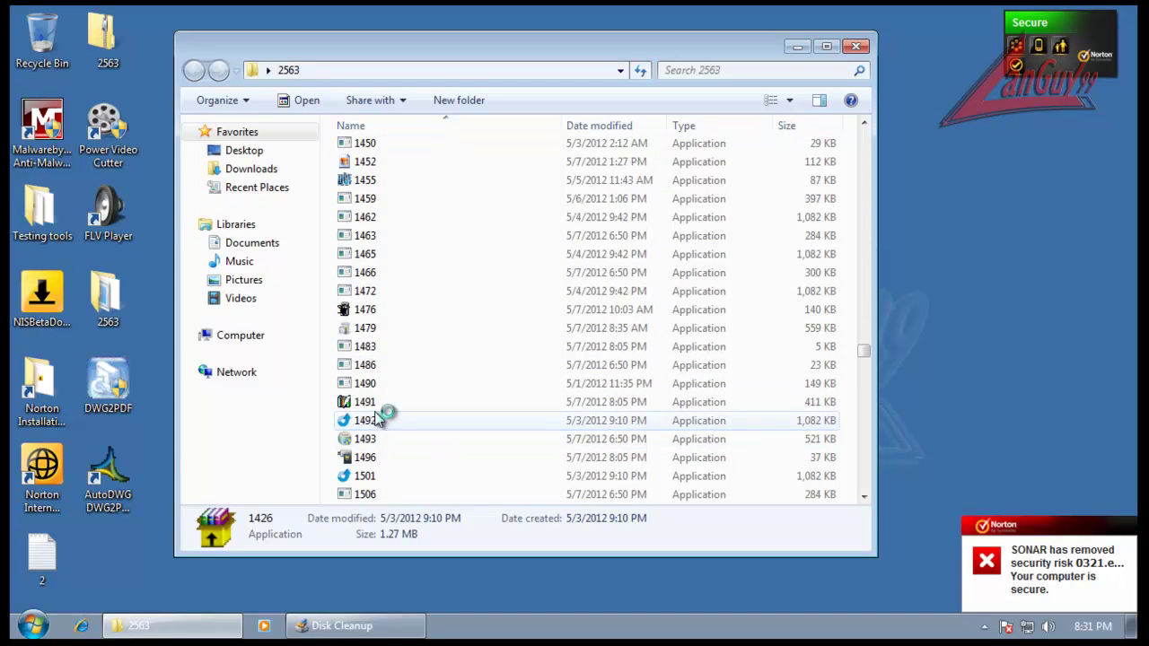
scroll(416, 420, down, 4)
click(652, 335)
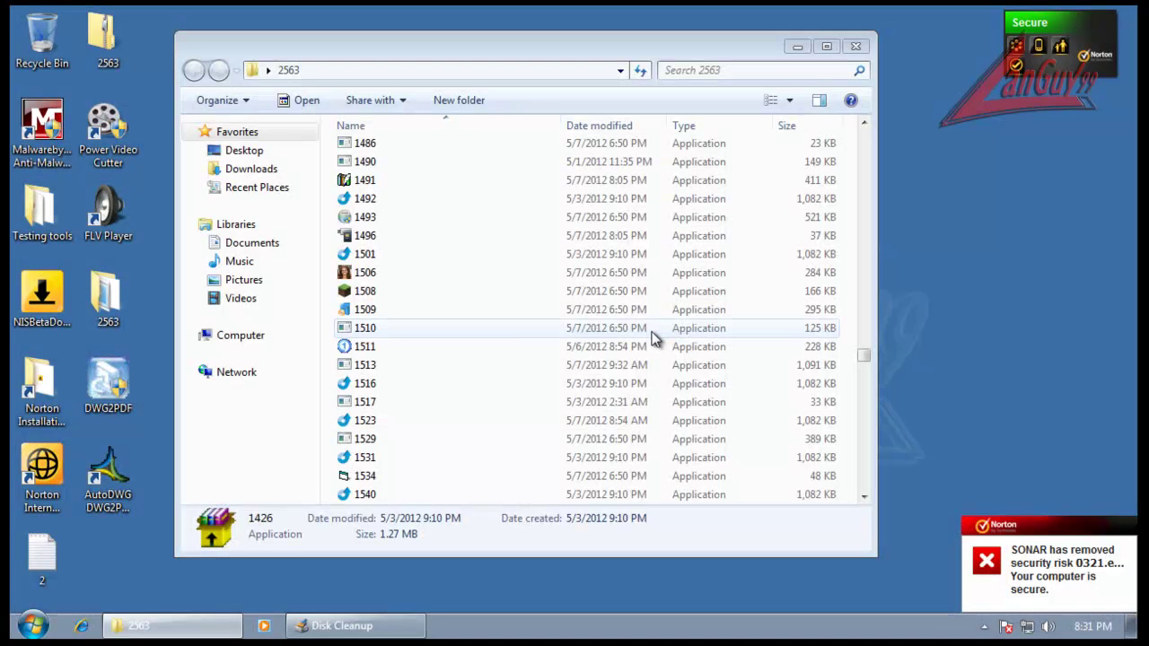
click(607, 375)
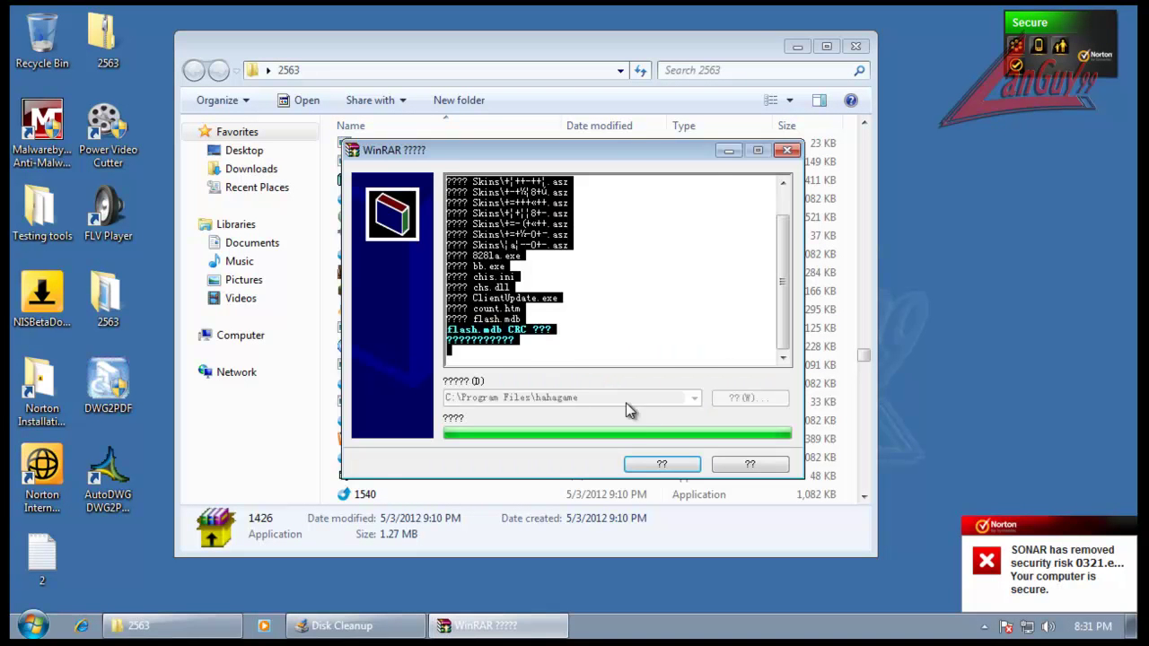
click(672, 461)
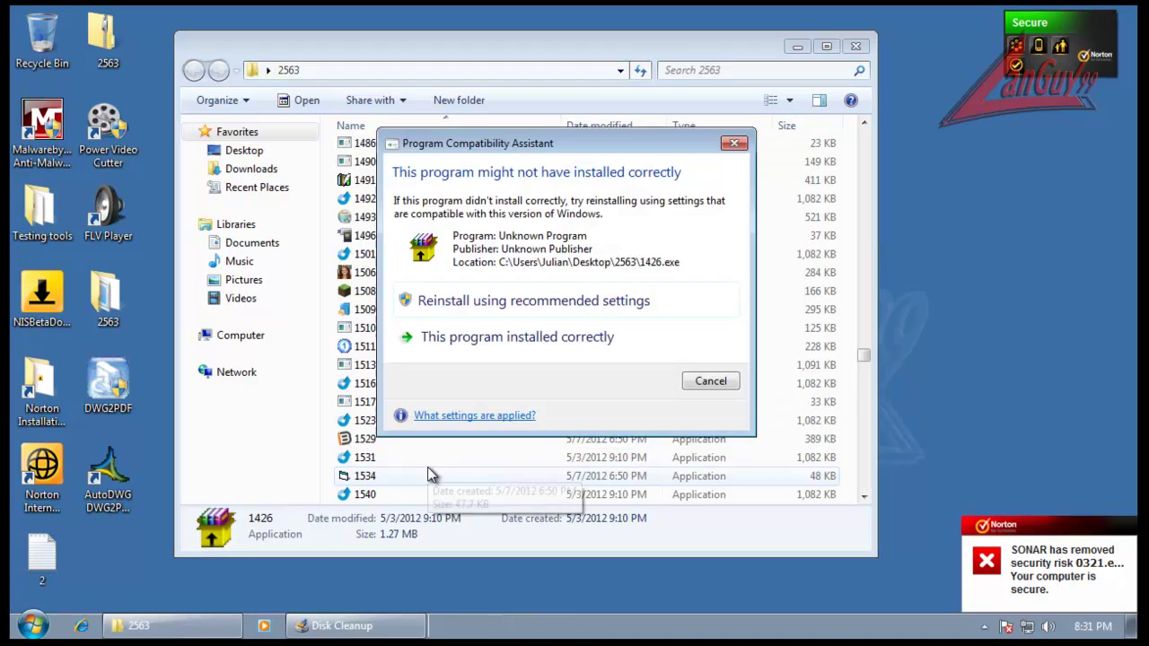
click(709, 382)
Step: Run sample 2275 from the 2563 folder and close the Vietkey window it opens
scroll(543, 397, down, 7)
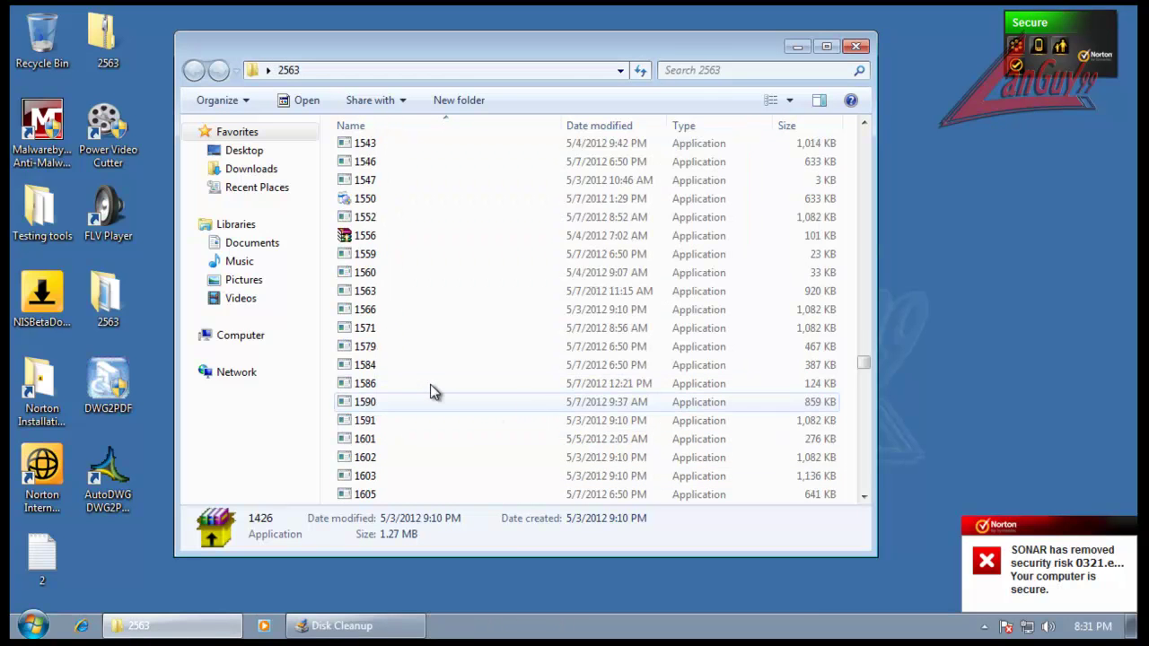
scroll(415, 354, down, 20)
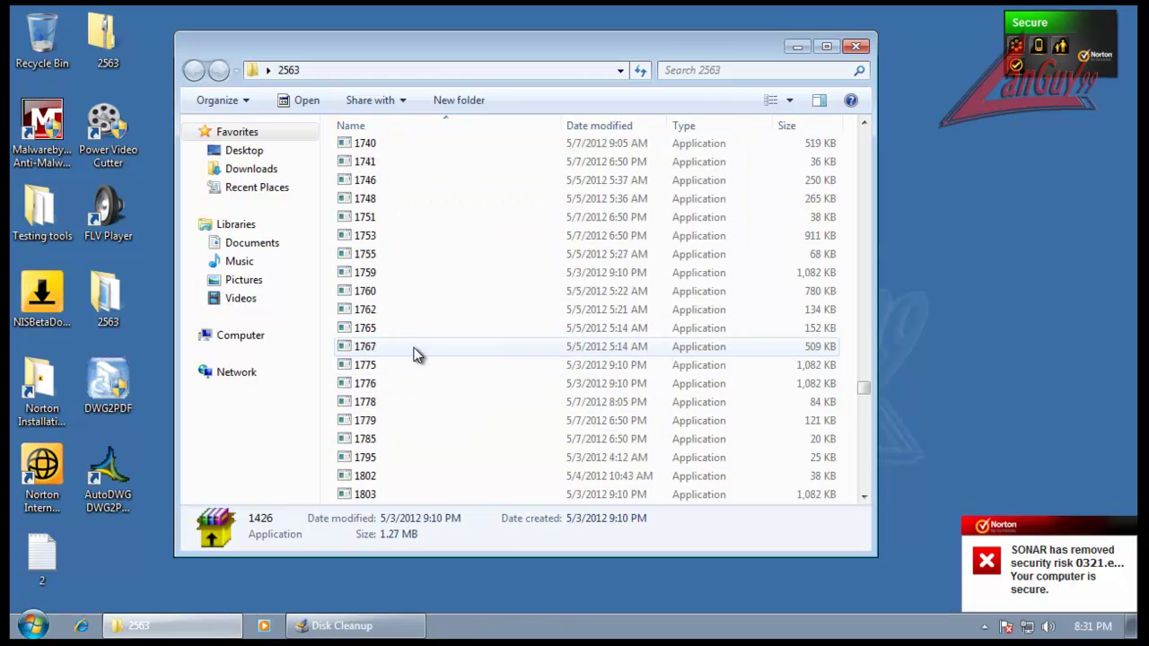
scroll(419, 354, down, 7)
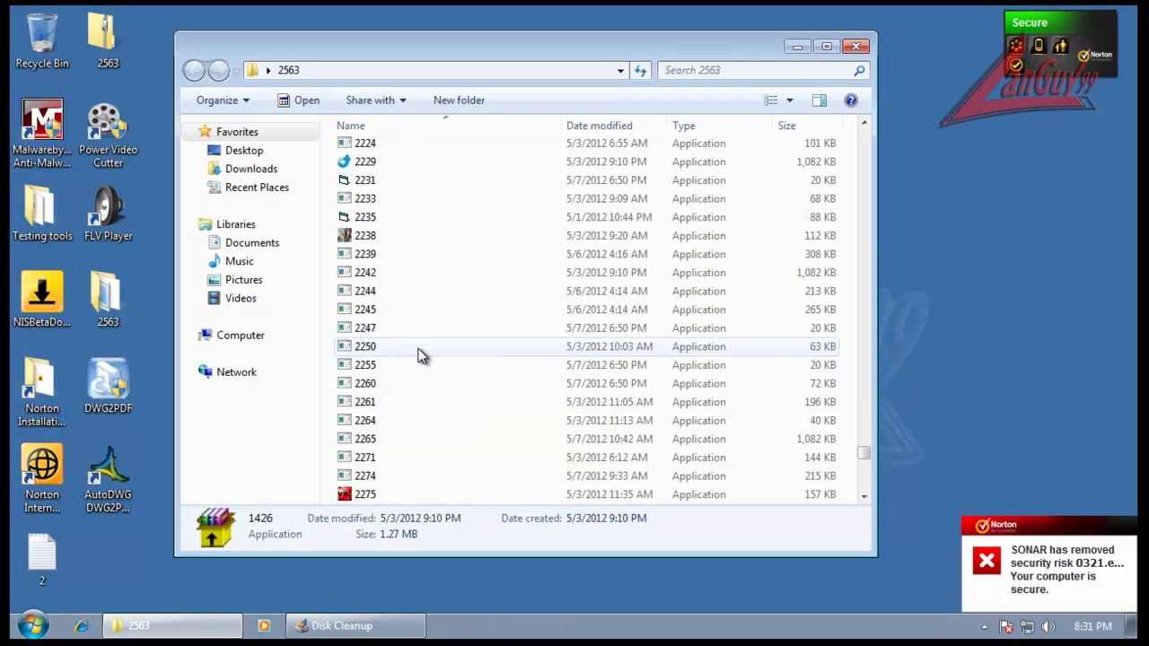
click(368, 494)
double_click(369, 495)
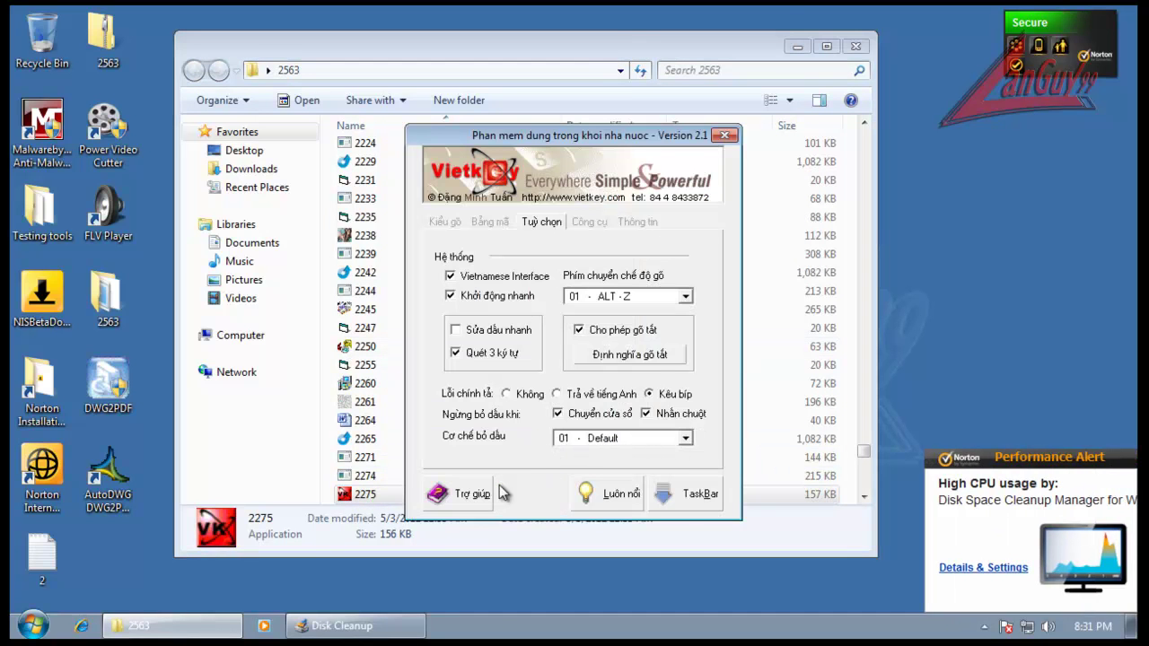
click(724, 136)
Step: Run Disk Cleanup on drive C: with the preselected file categories and confirm the deletion
scroll(475, 439, down, 1)
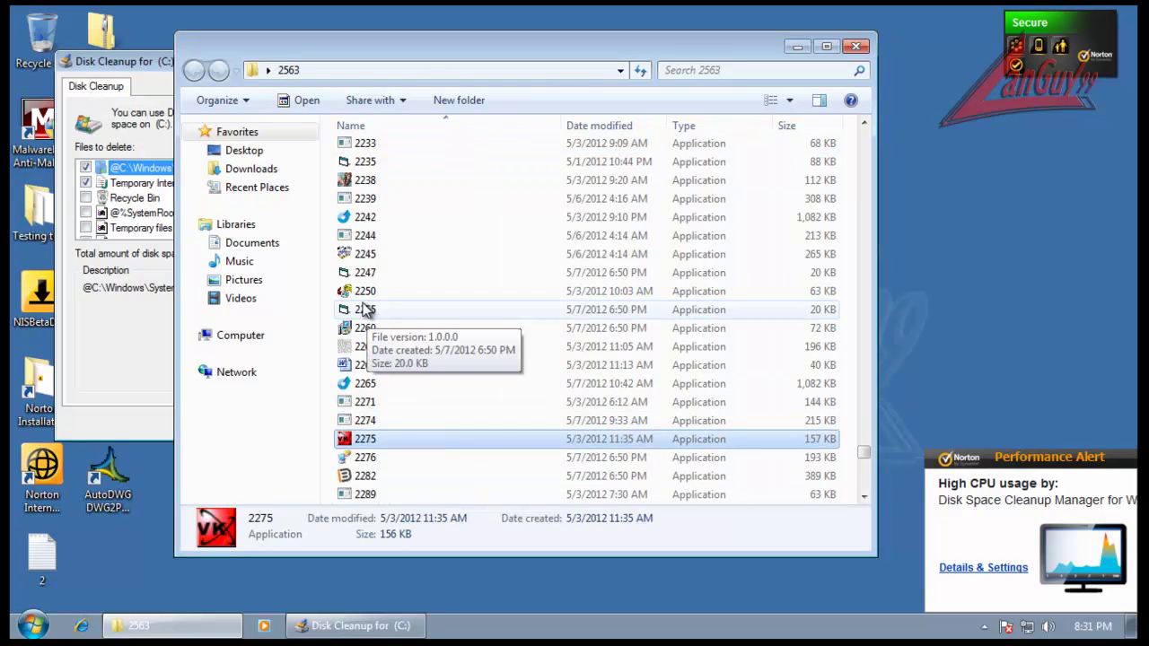
click(155, 374)
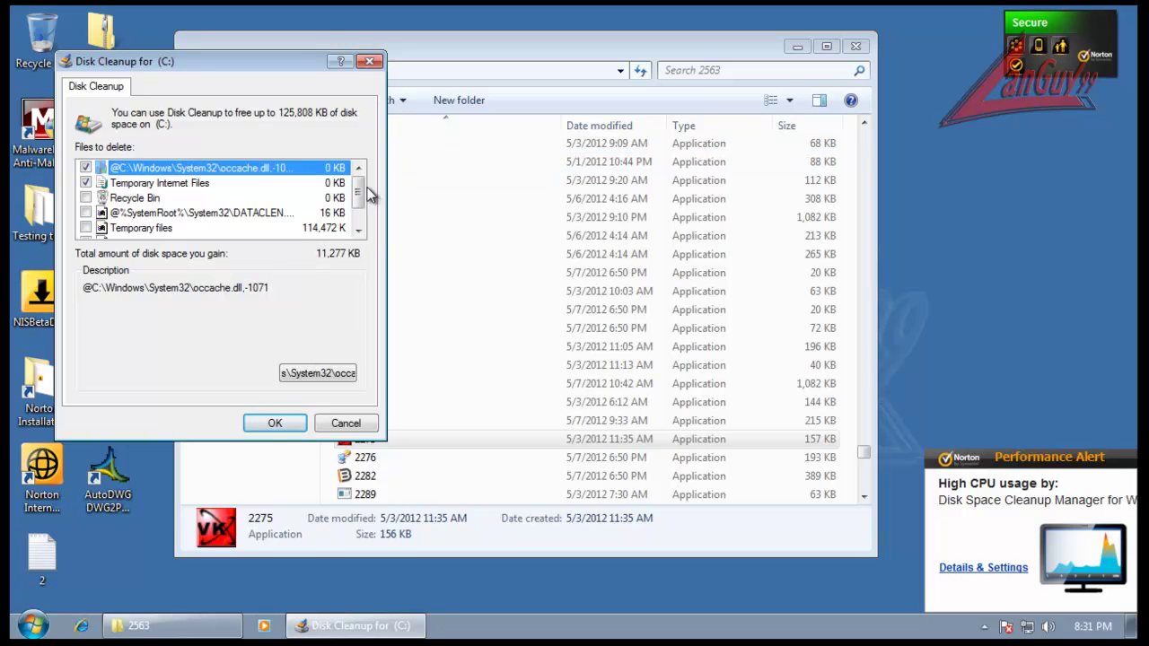
click(276, 427)
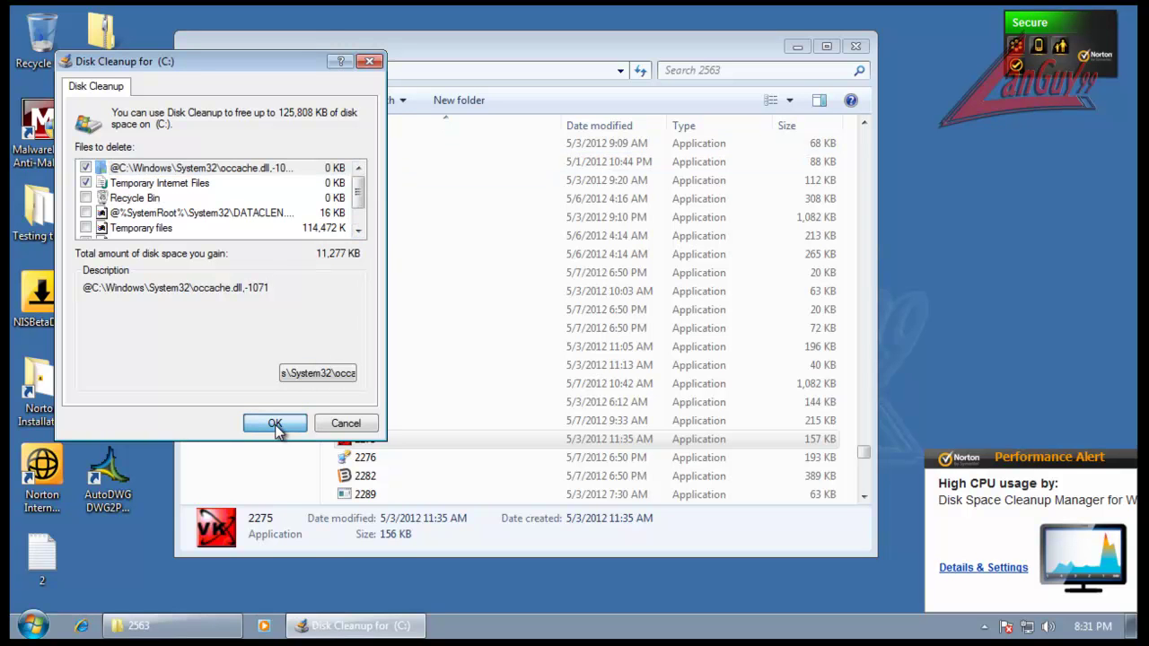
click(600, 378)
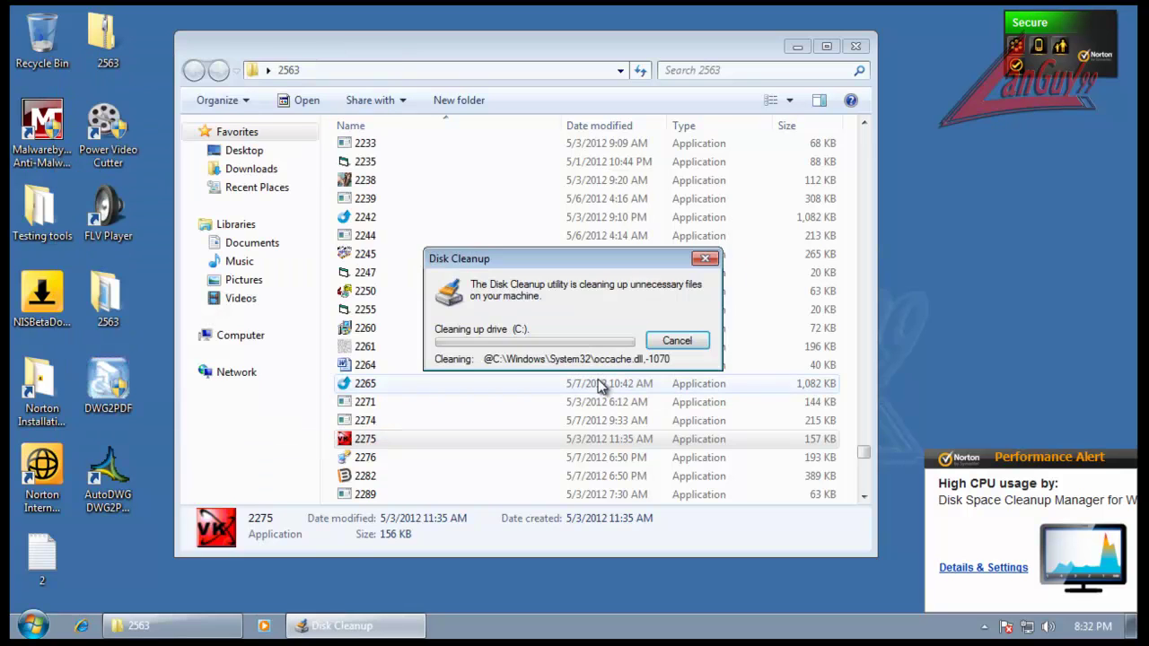
Step: Run sample 2354 and close the 2563 folder
scroll(510, 476, down, 6)
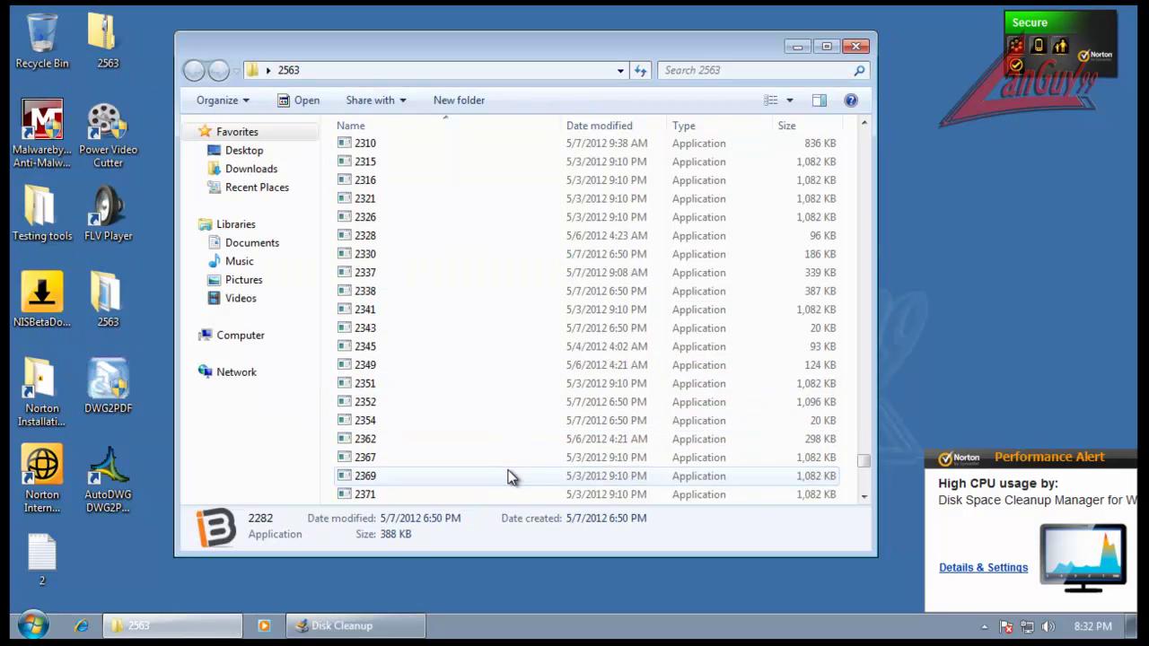
click(434, 426)
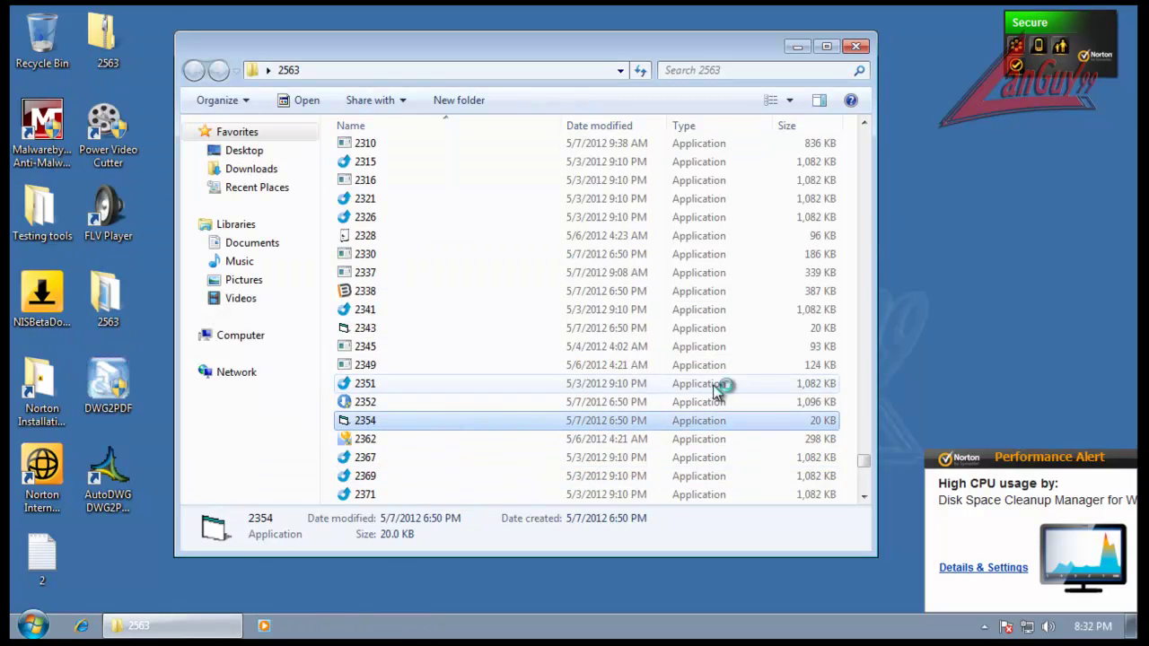
click(856, 46)
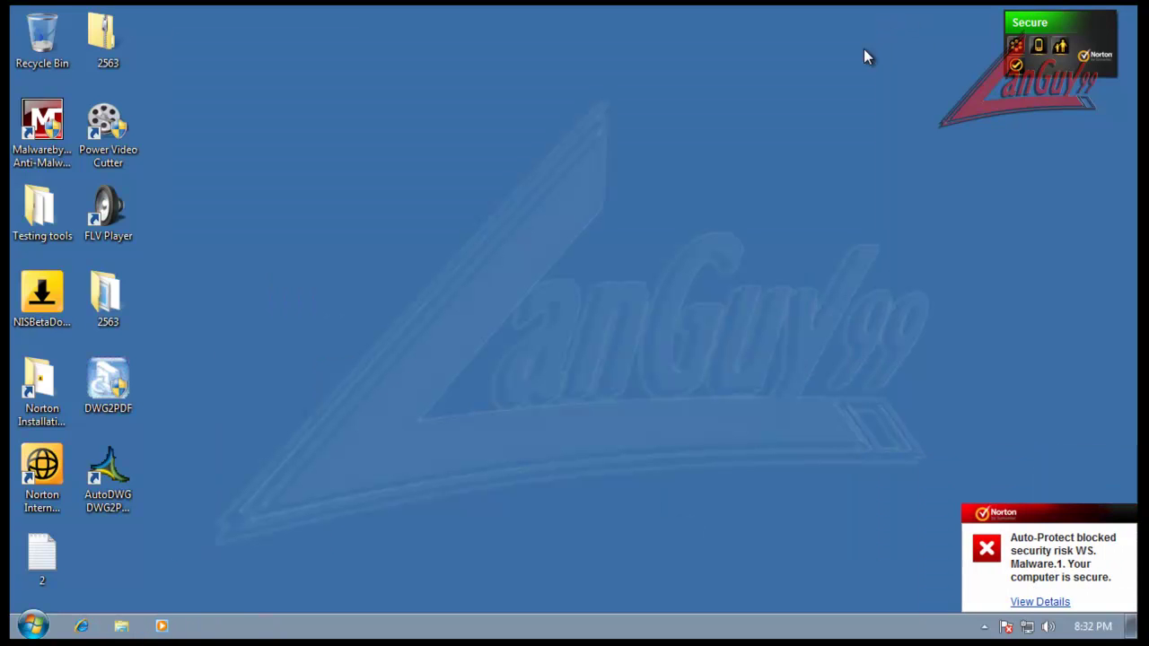
Step: Dismiss the Norton Auto-Protect alert and check the hidden notification area icons
click(1125, 516)
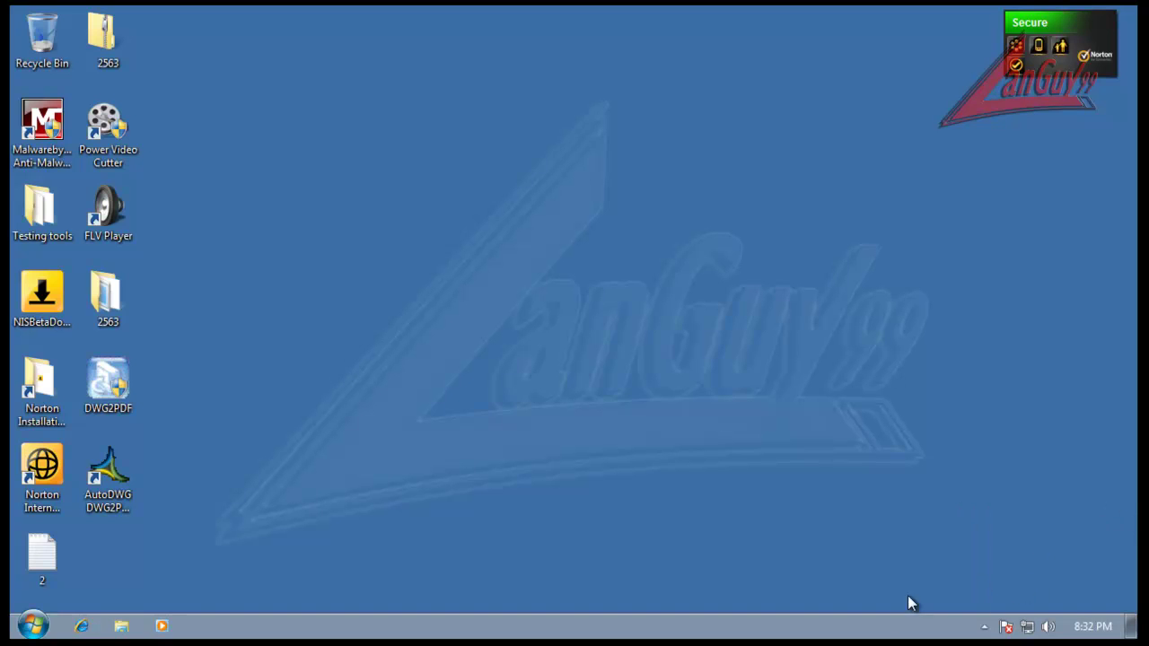
click(984, 626)
click(801, 576)
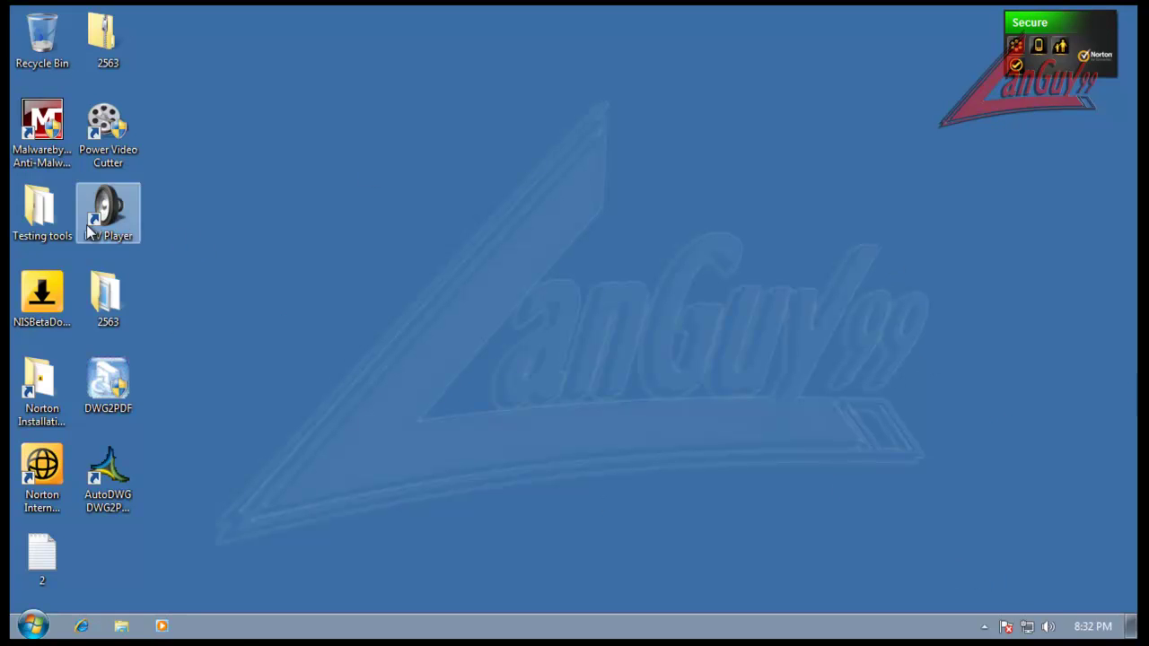
Step: Launch KillSwitch from the CCE folder in Testing tools and close the folder window
double_click(56, 229)
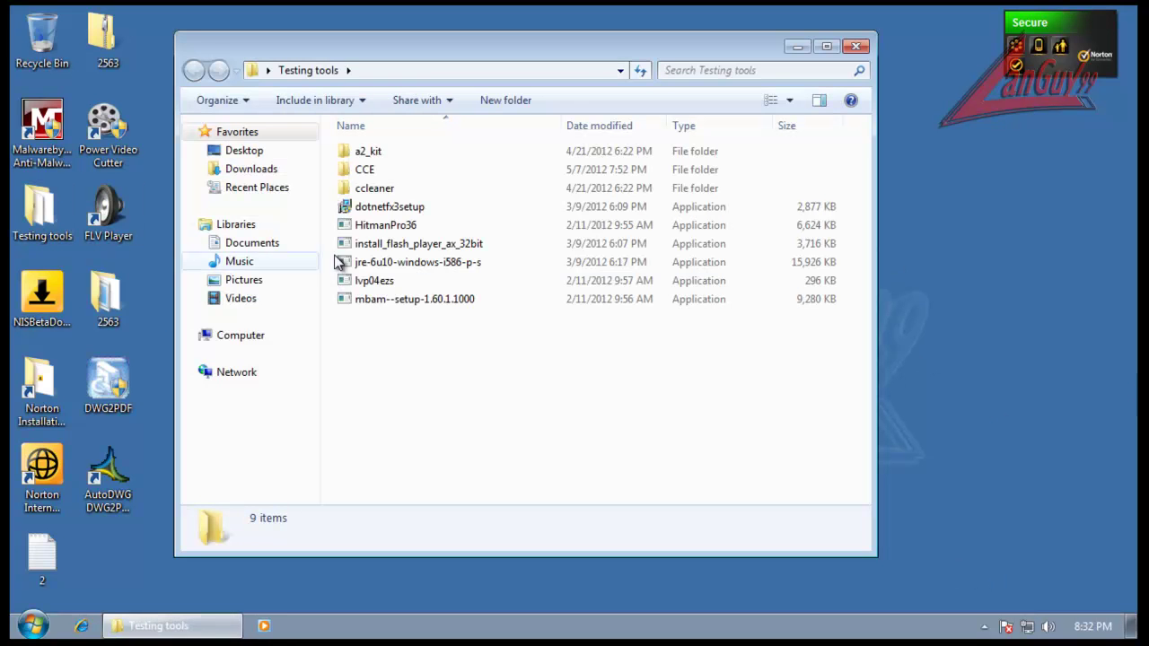
double_click(379, 173)
click(395, 429)
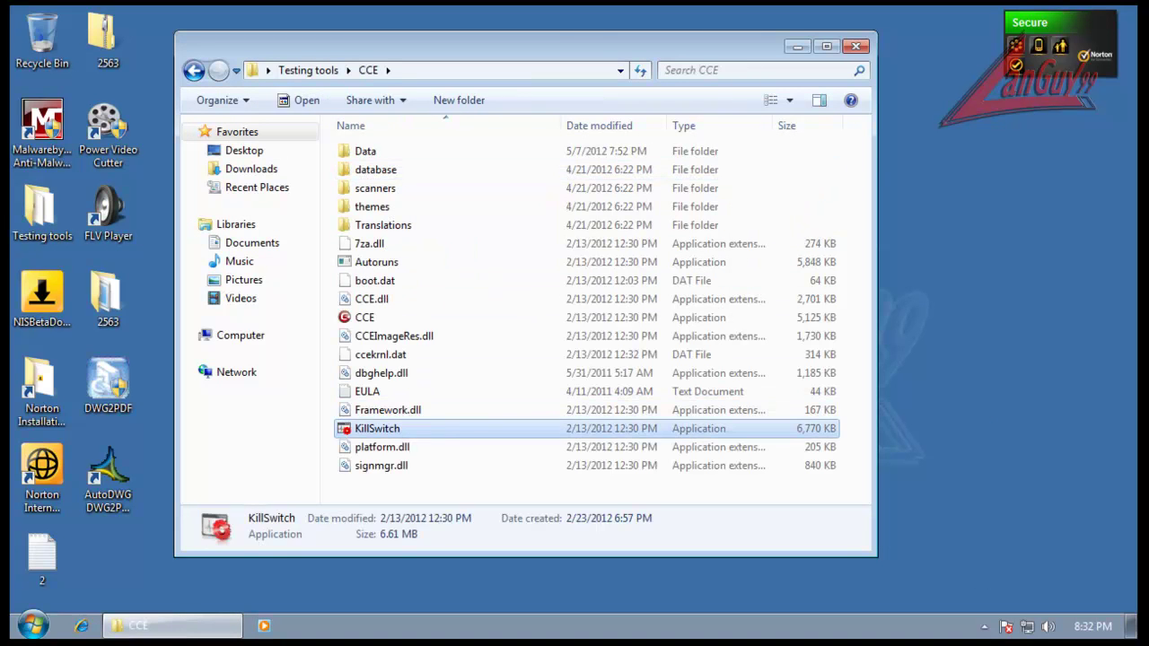
click(855, 46)
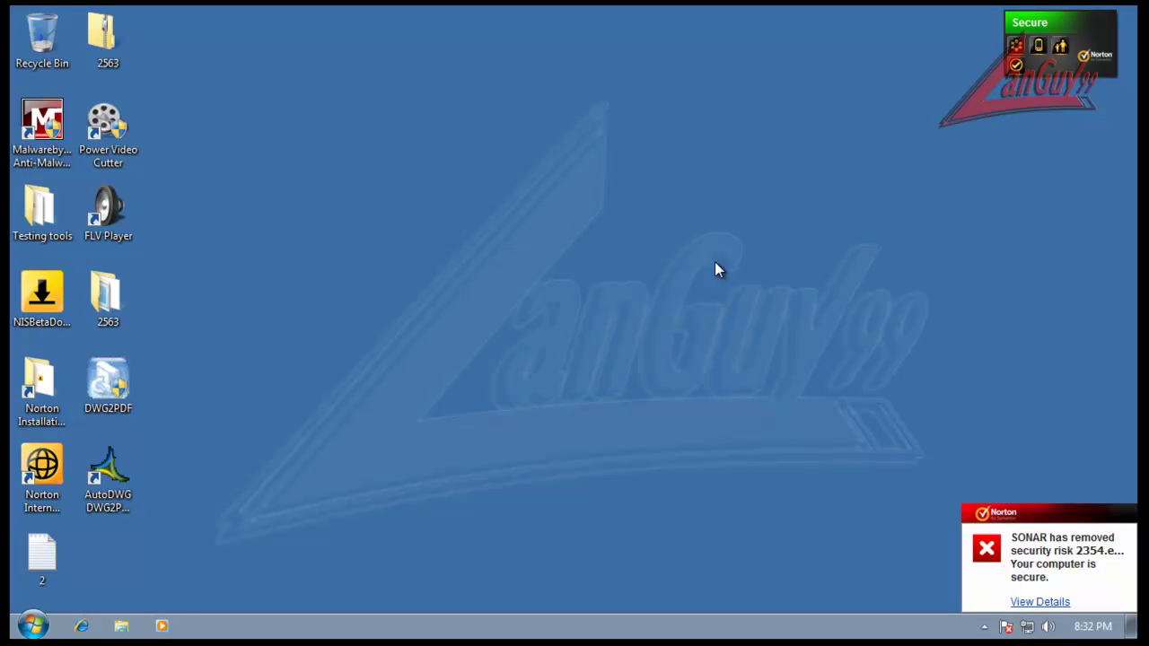
Step: Review the File Insight details of Norton's SONAR alert for 2354.exe and close them
click(1042, 602)
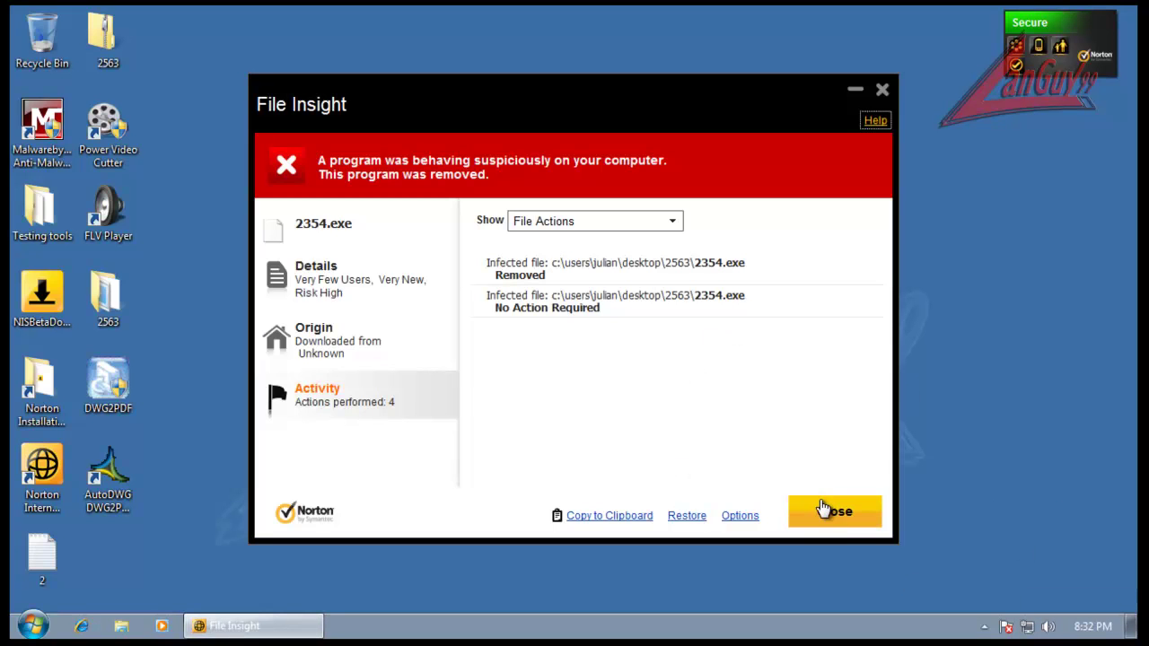
click(832, 511)
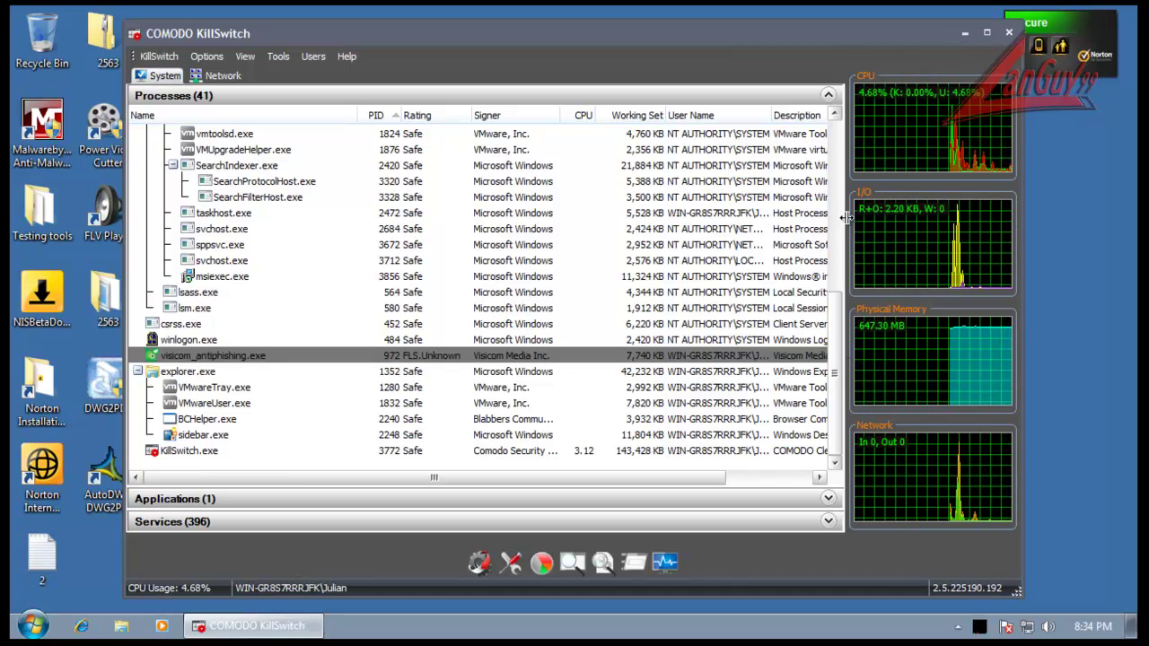
Step: Examine the running processes and their ratings in COMODO KillSwitch and close the program
drag(839, 348, 835, 225)
click(1010, 33)
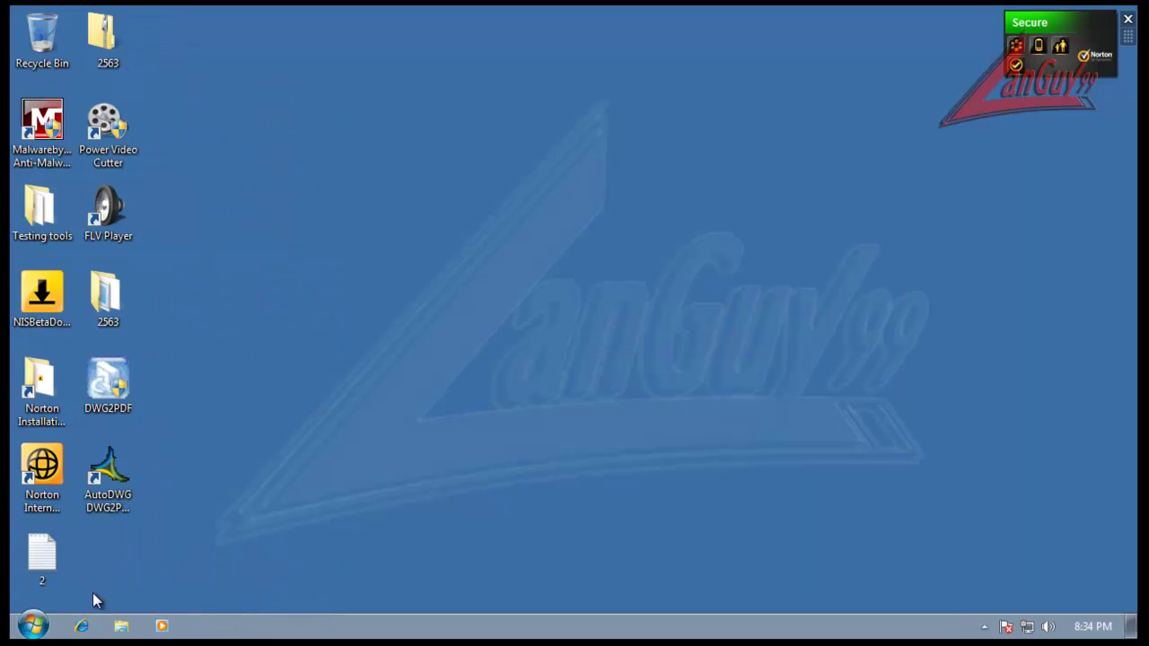
Step: Restart the computer
click(34, 626)
click(318, 588)
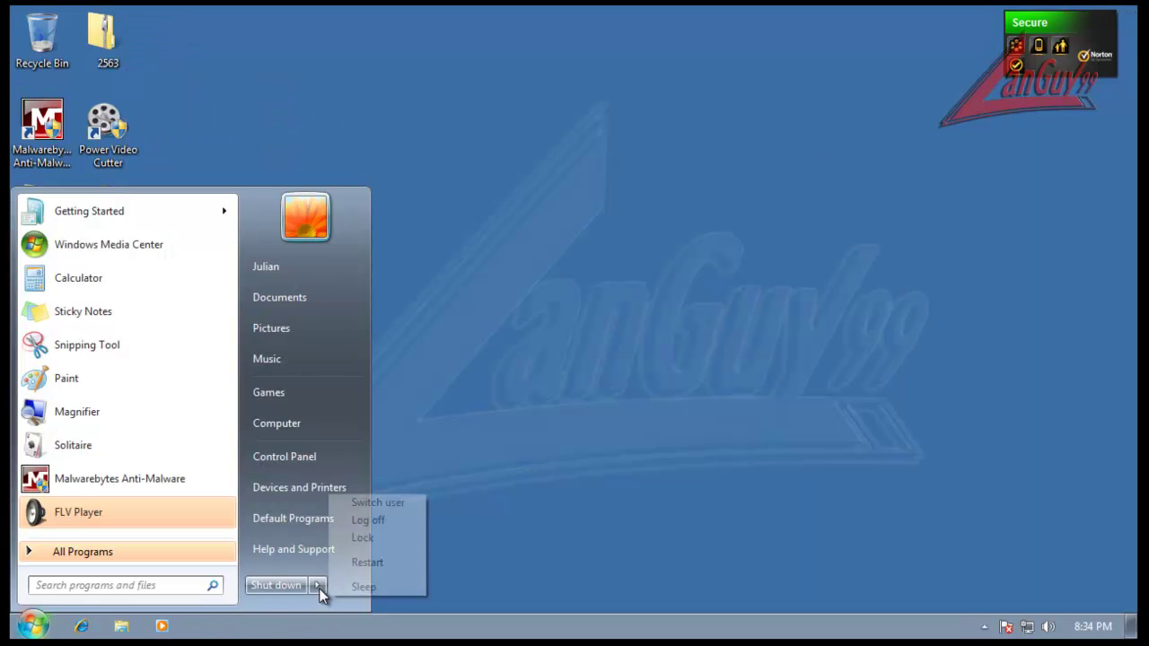
click(392, 560)
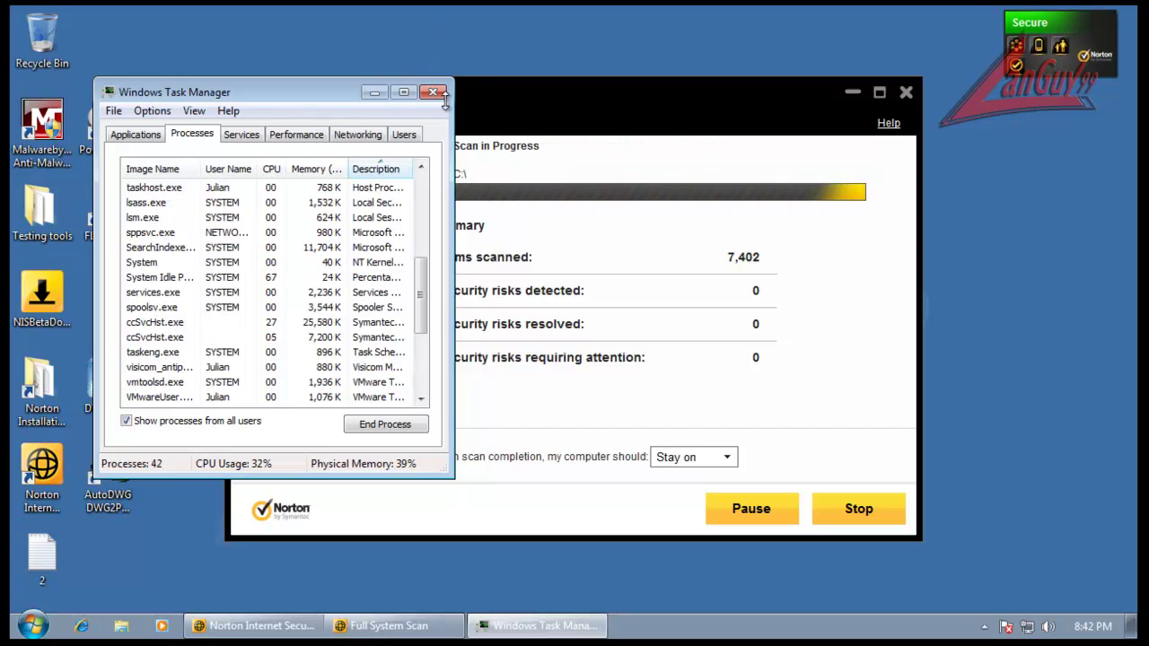
Step: Close Windows Task Manager and finish the Norton Full System Scan once it completes
click(432, 93)
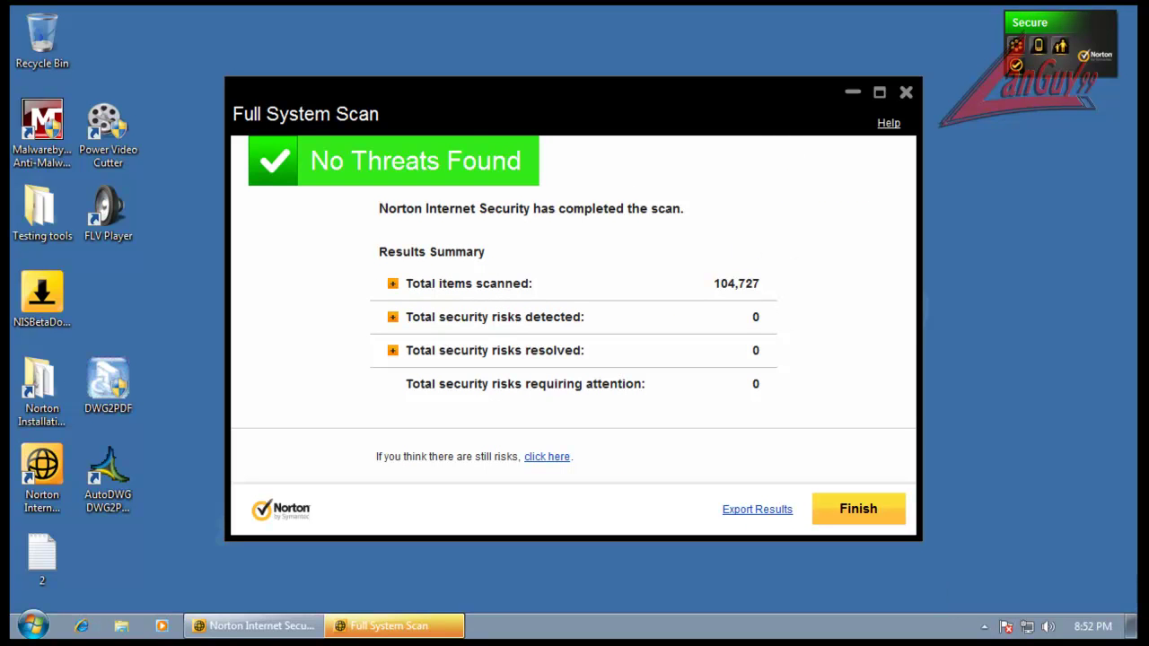
click(856, 517)
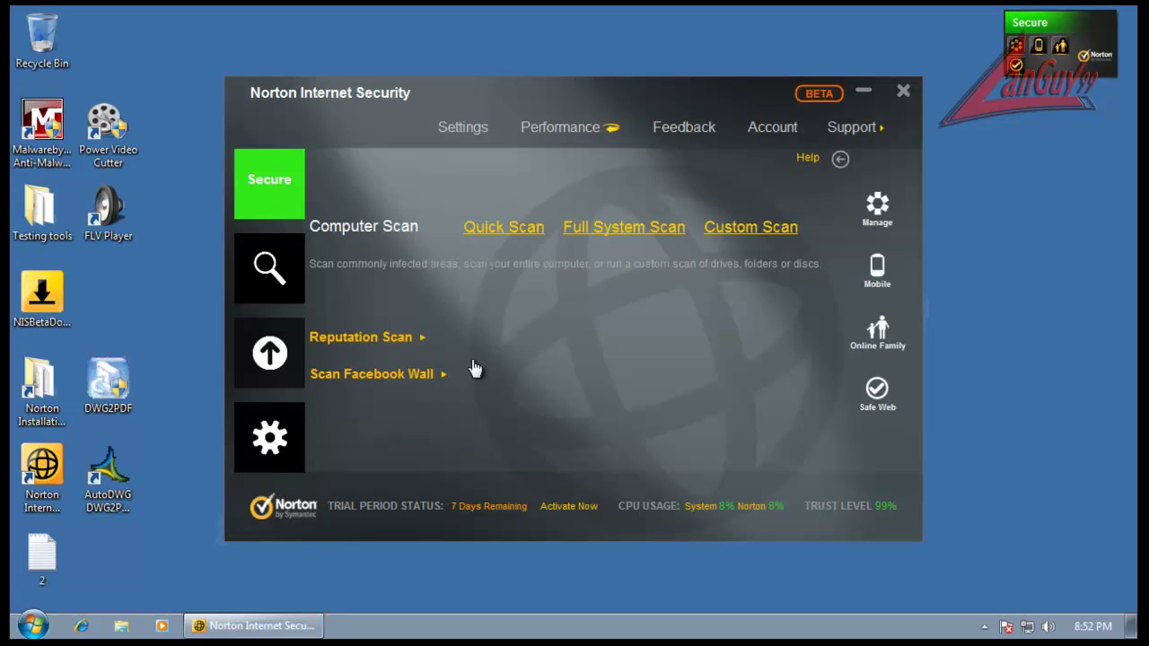
Step: Close Norton Internet Security and launch KillSwitch from the CCE folder in Testing tools, allowing it to make changes
click(903, 92)
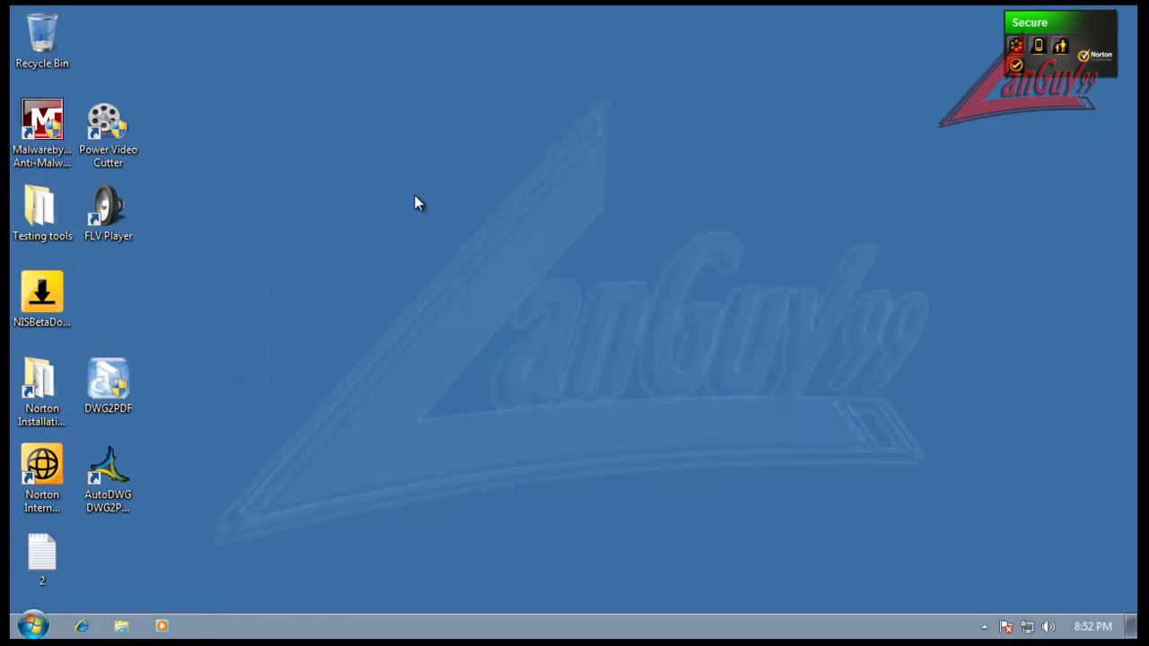
double_click(39, 222)
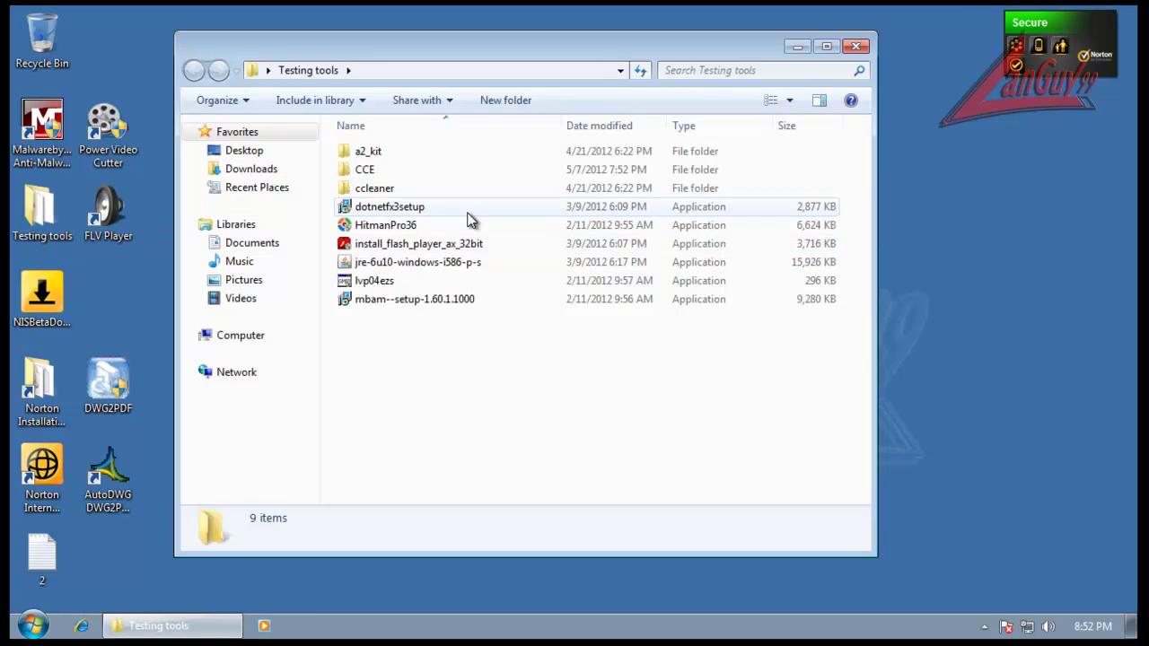
double_click(363, 169)
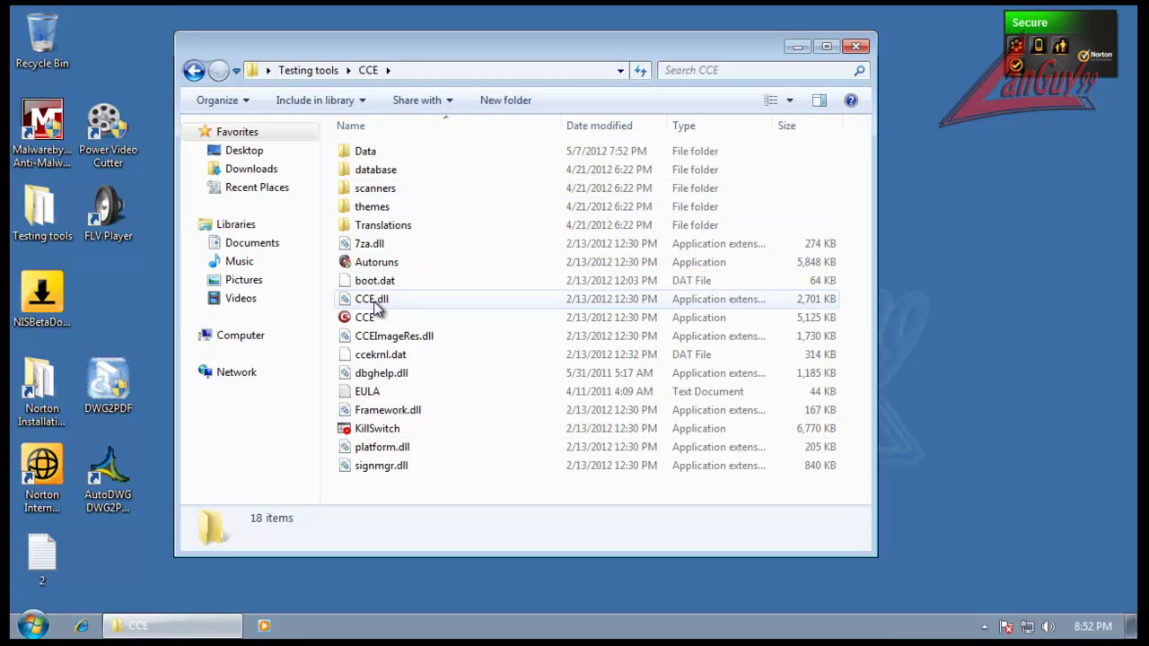
double_click(378, 429)
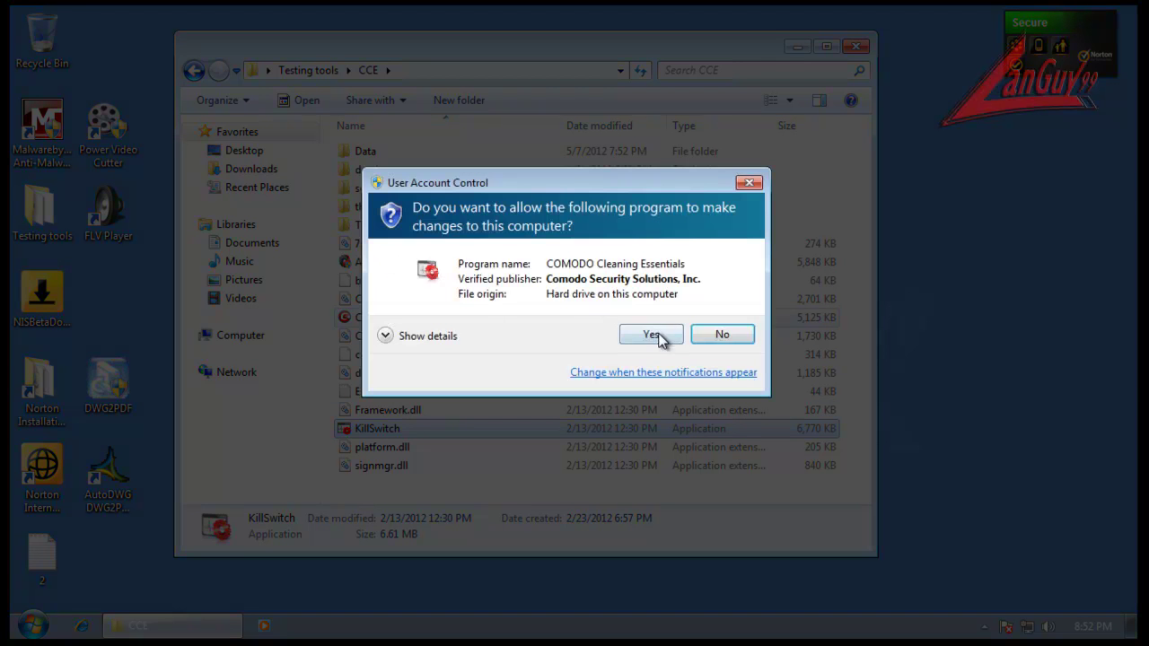
click(654, 336)
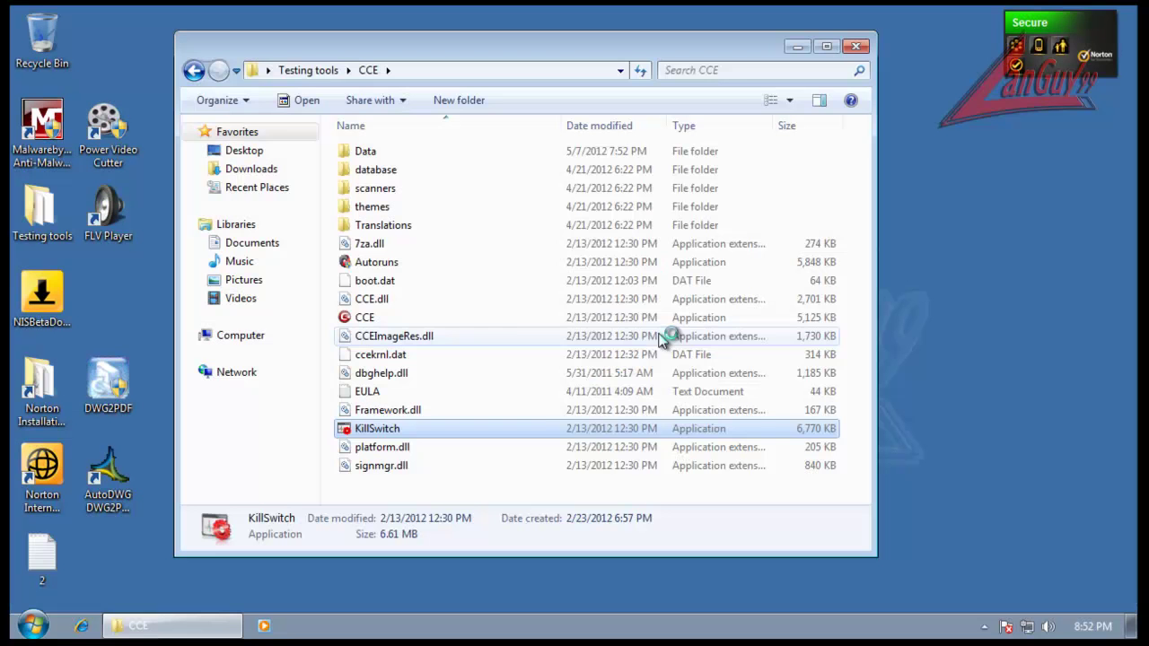
Step: Launch Autoruns from the CCE folder with permission to make changes, and widen and reposition its window to show the full image paths
click(370, 265)
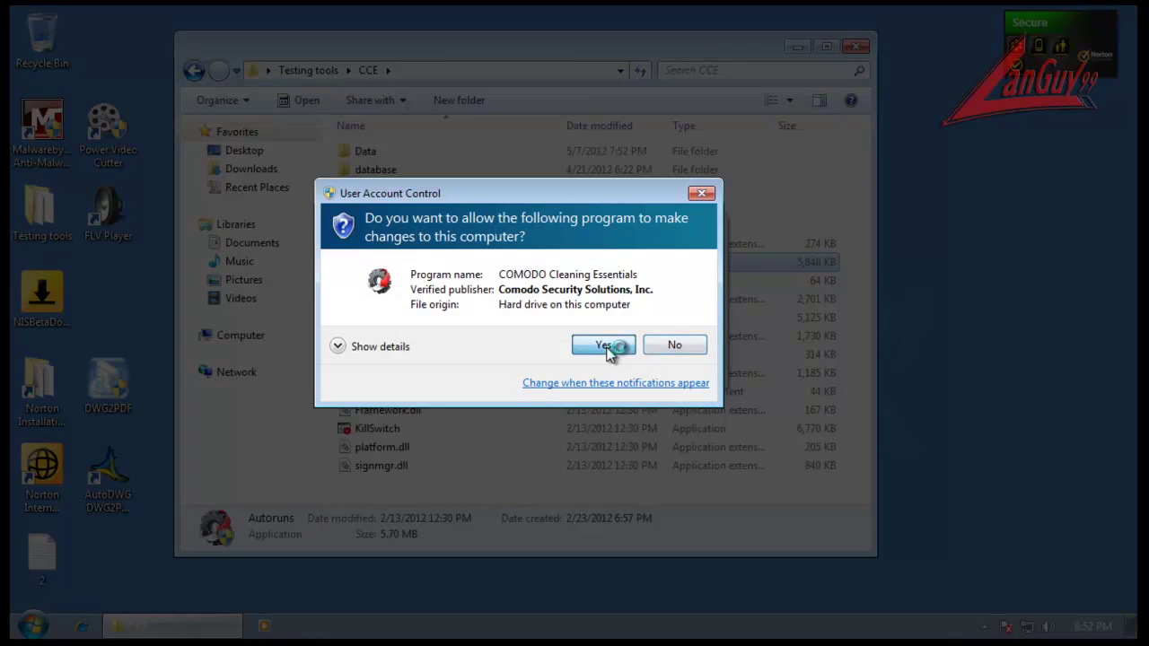
click(603, 346)
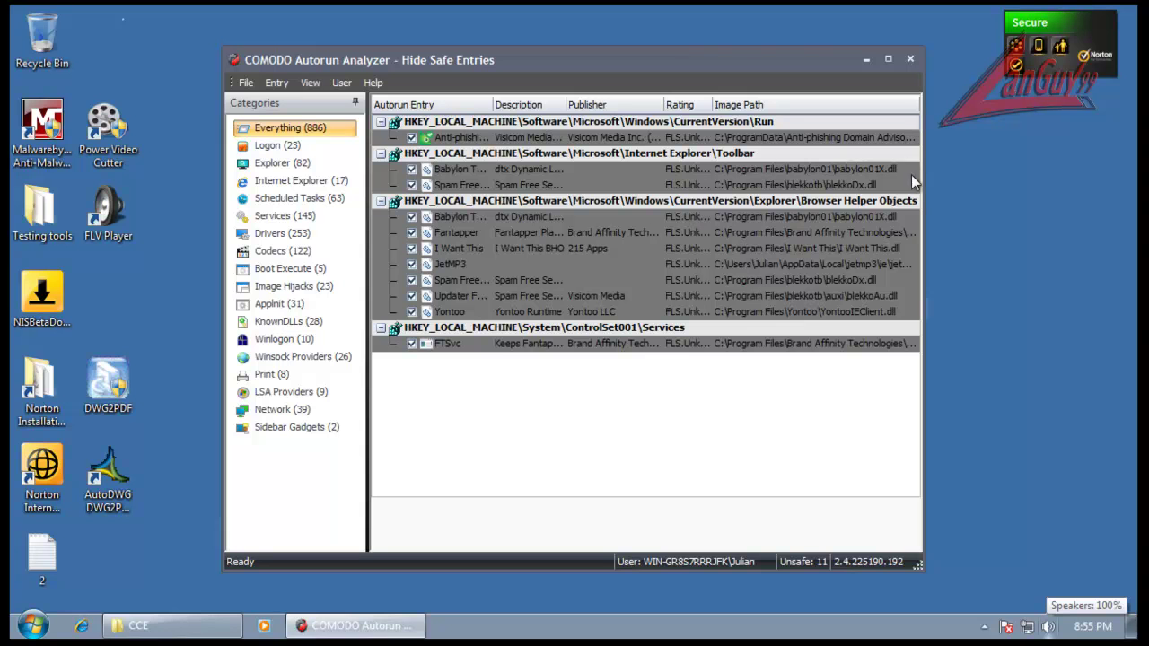
drag(924, 174, 1118, 199)
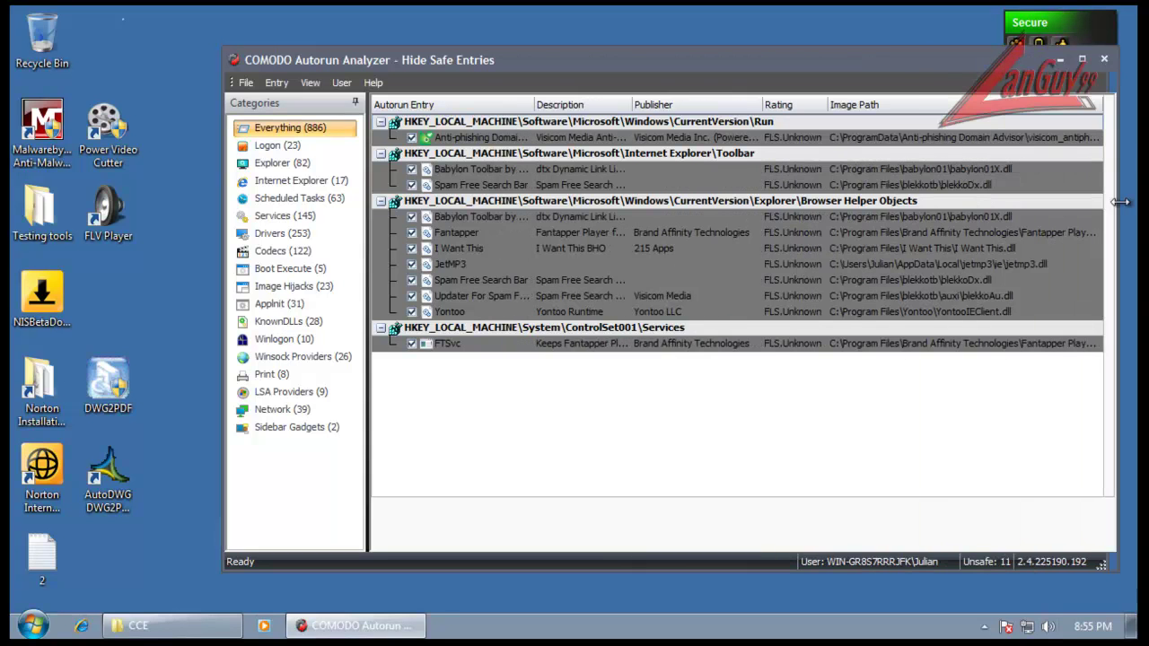
drag(799, 51, 706, 50)
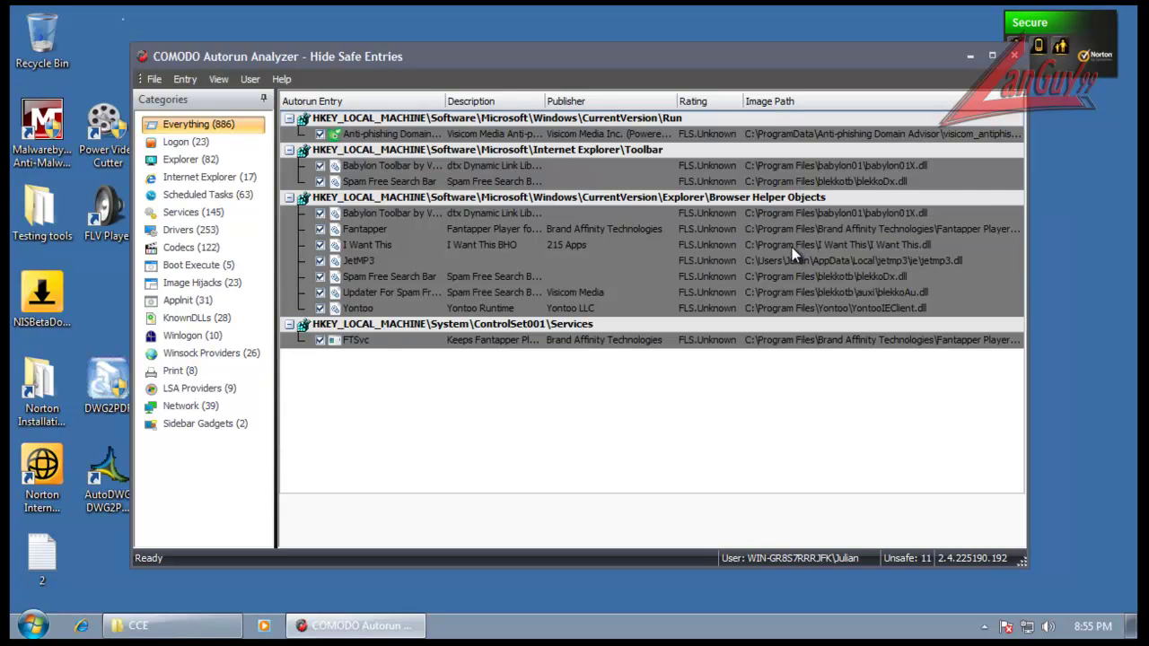
Step: Examine the details of the listed toolbar, browser helper, startup and service entries in COMODO Autorun Analyzer, and close the program
click(378, 246)
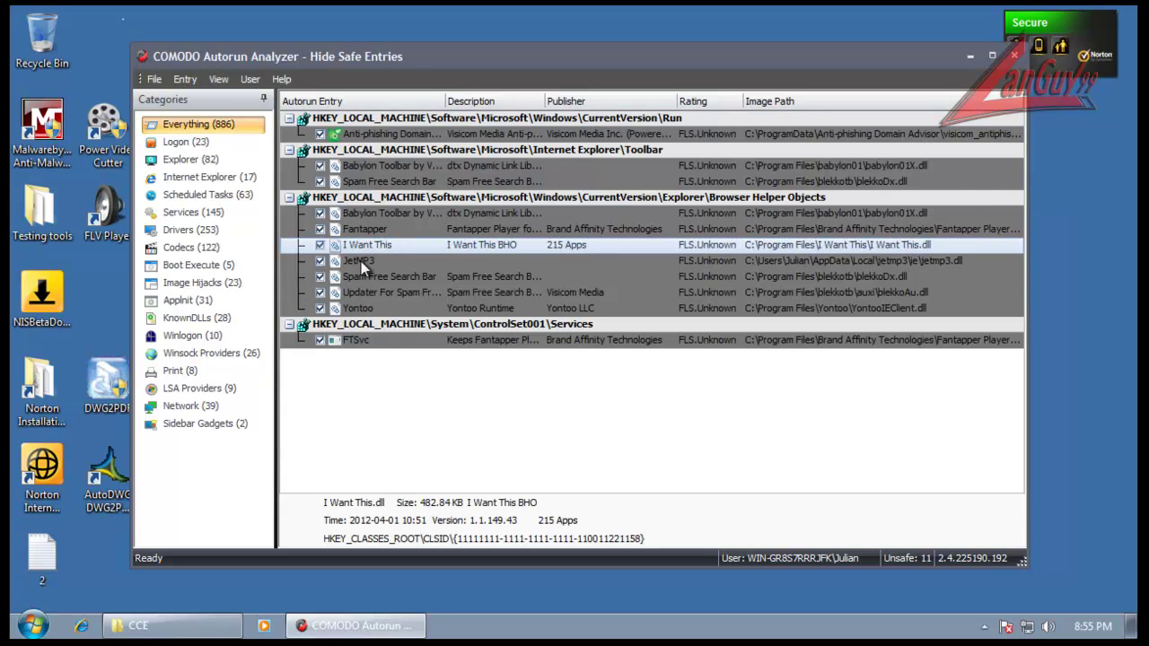
click(359, 261)
click(386, 280)
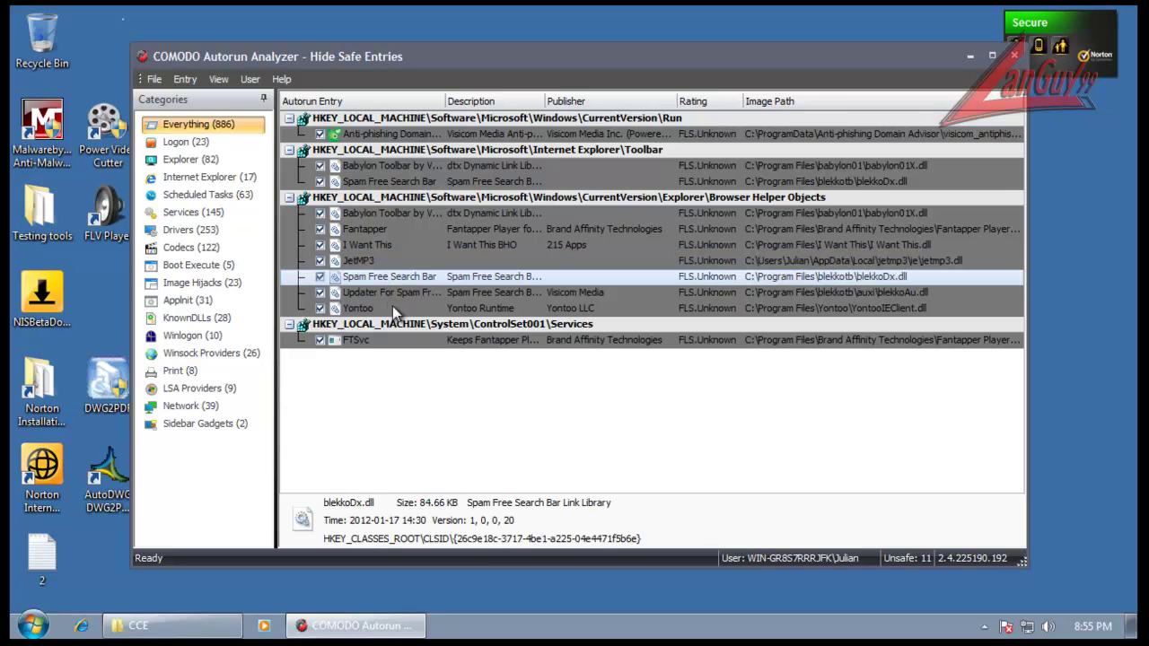
click(396, 290)
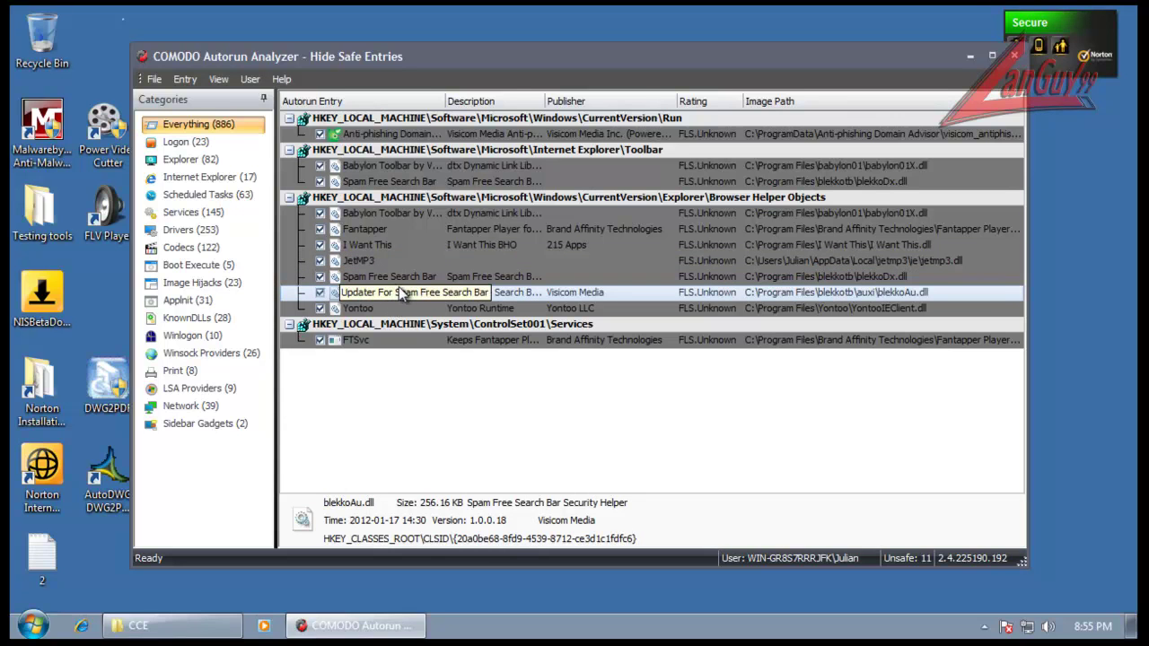
click(391, 306)
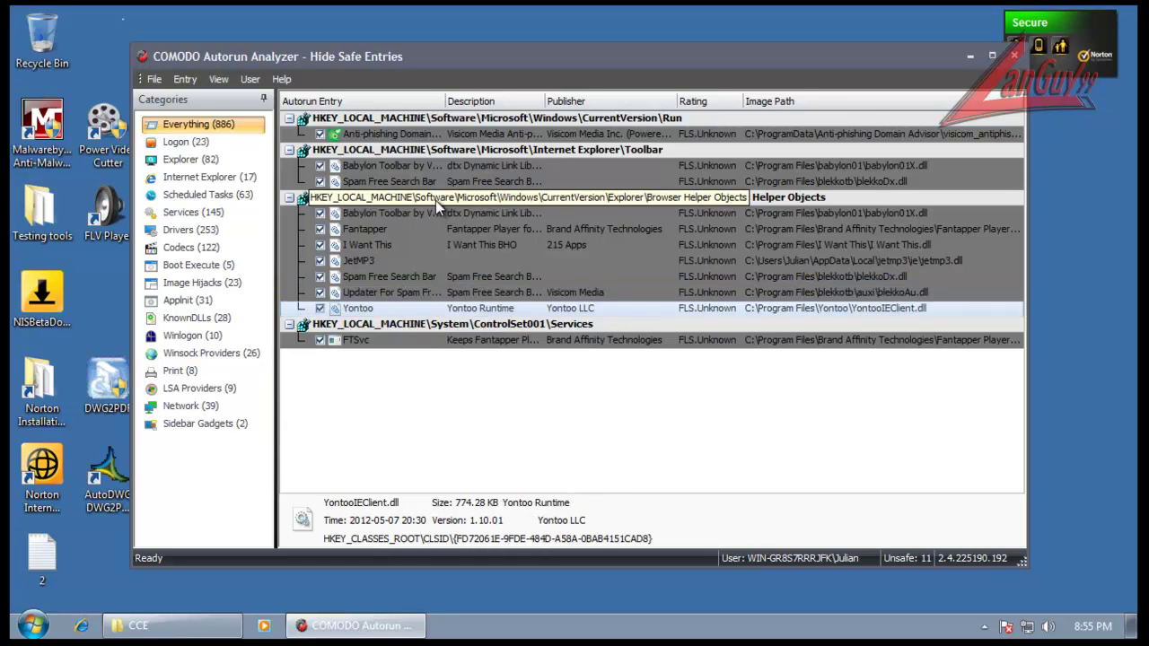
click(817, 182)
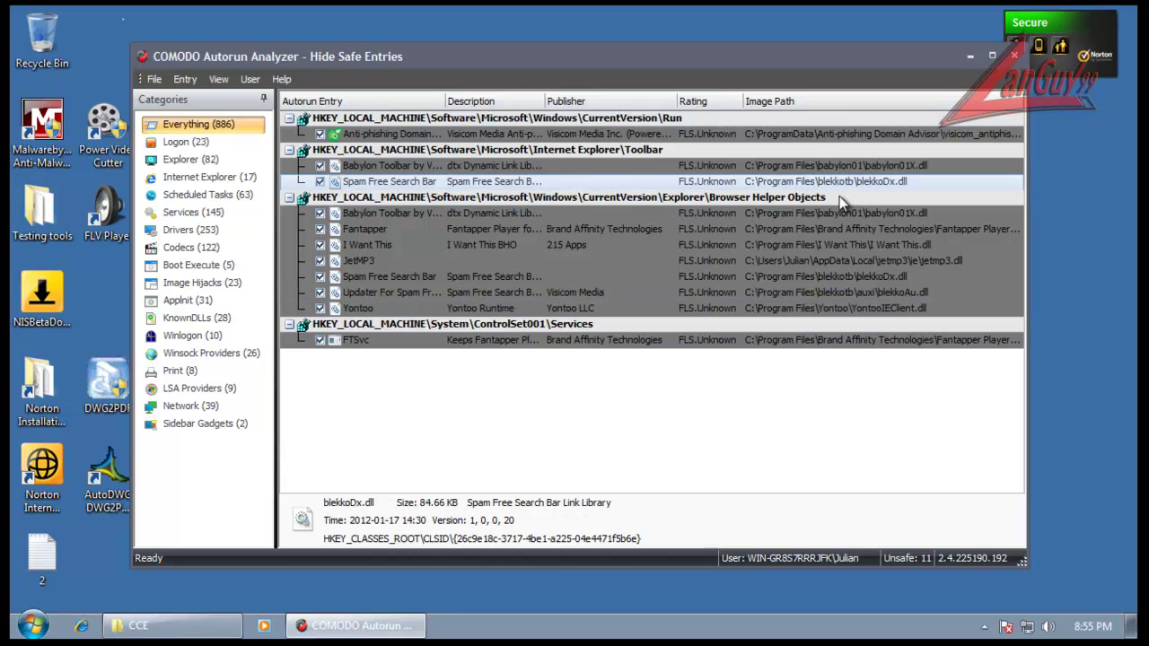
click(848, 169)
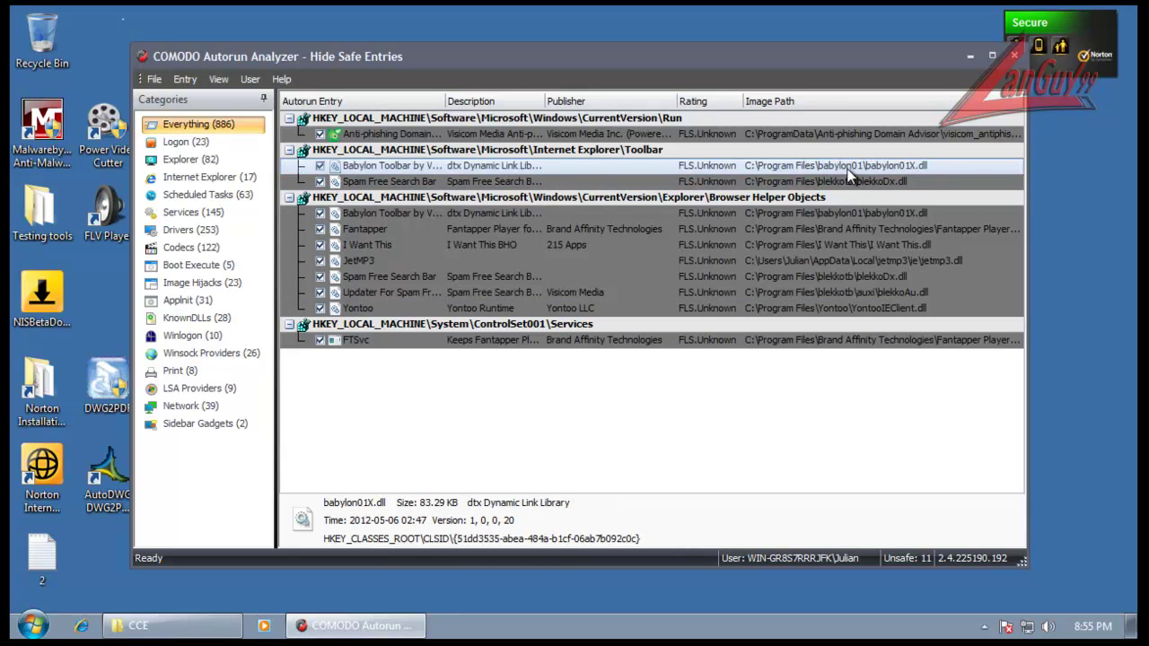
click(844, 134)
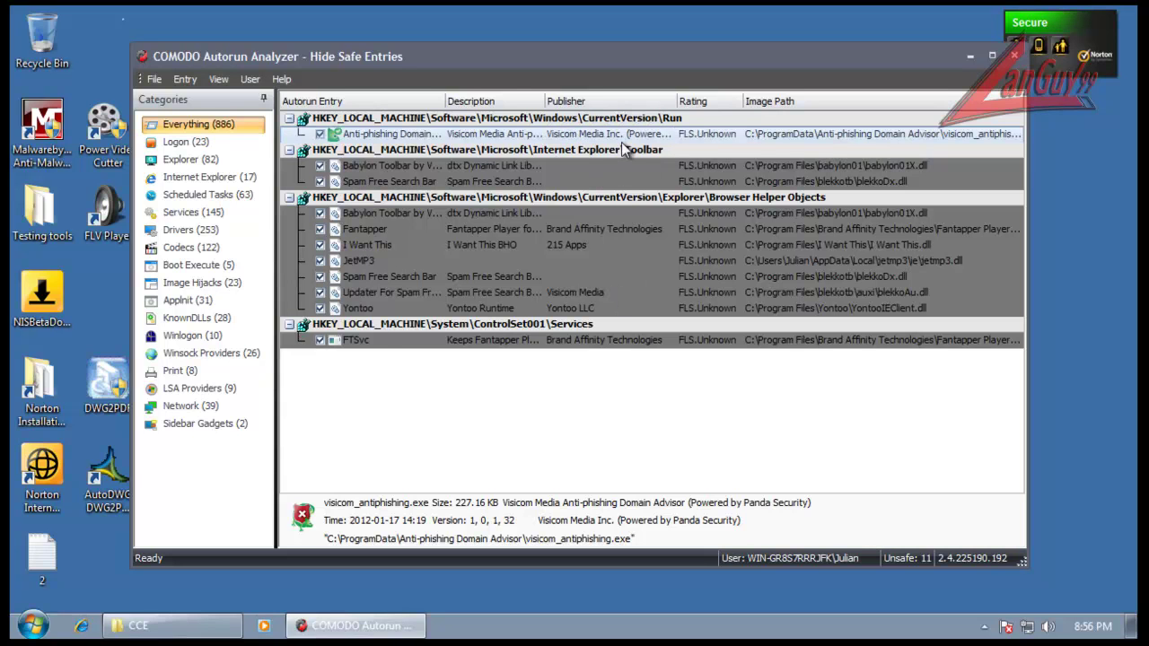
click(578, 171)
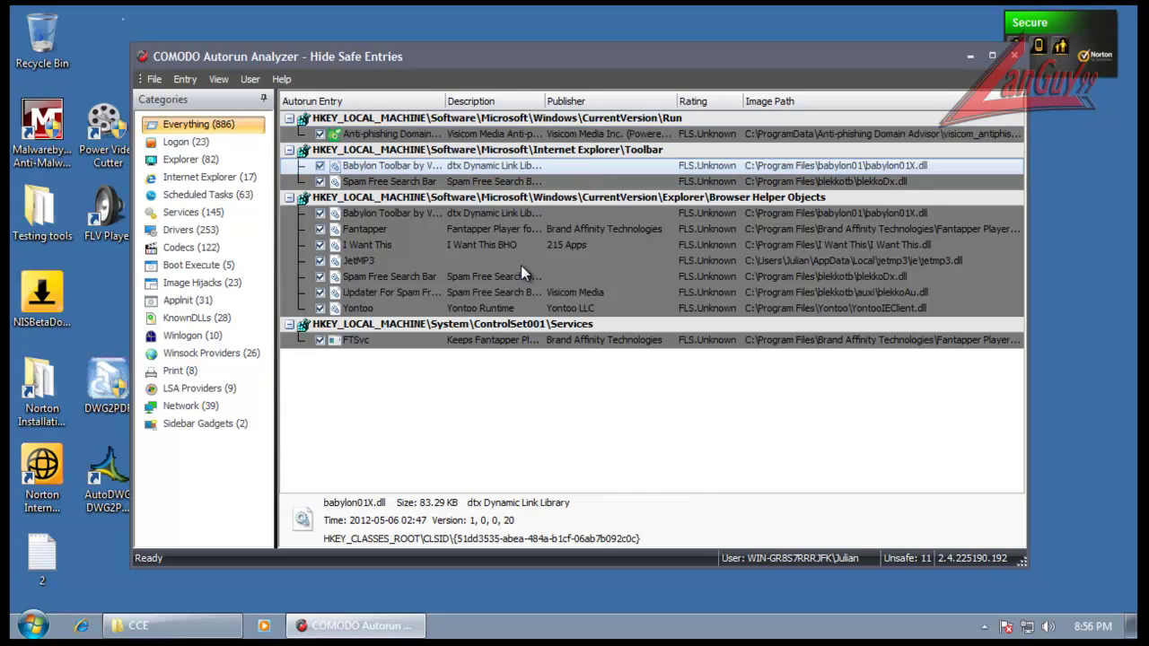
click(419, 205)
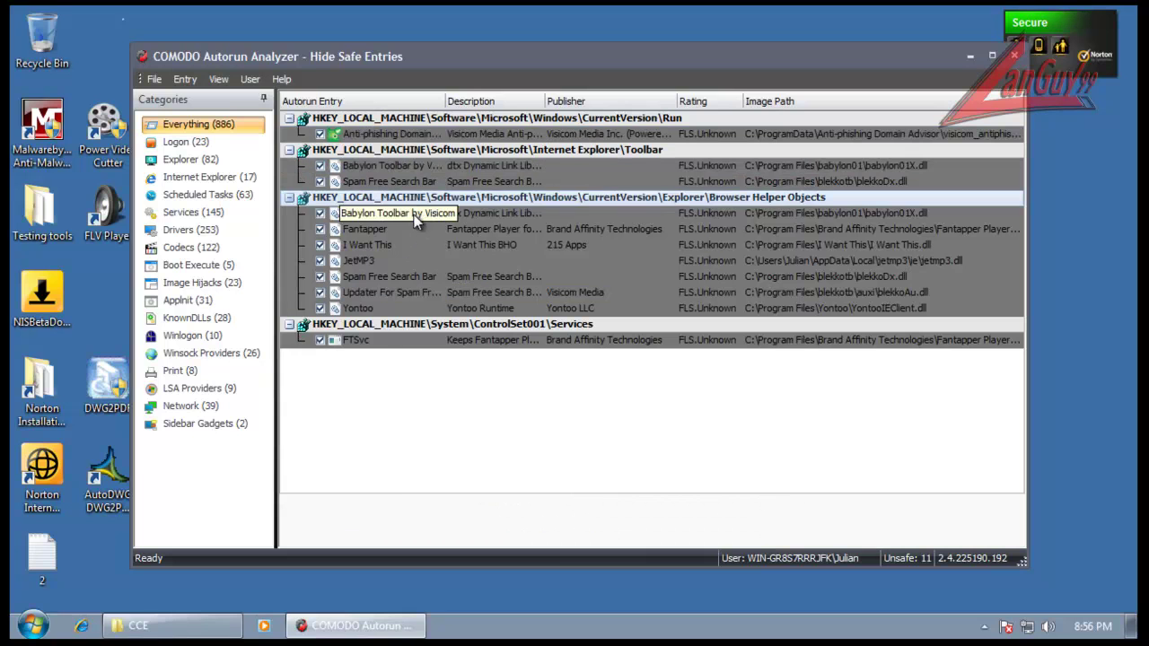
click(409, 218)
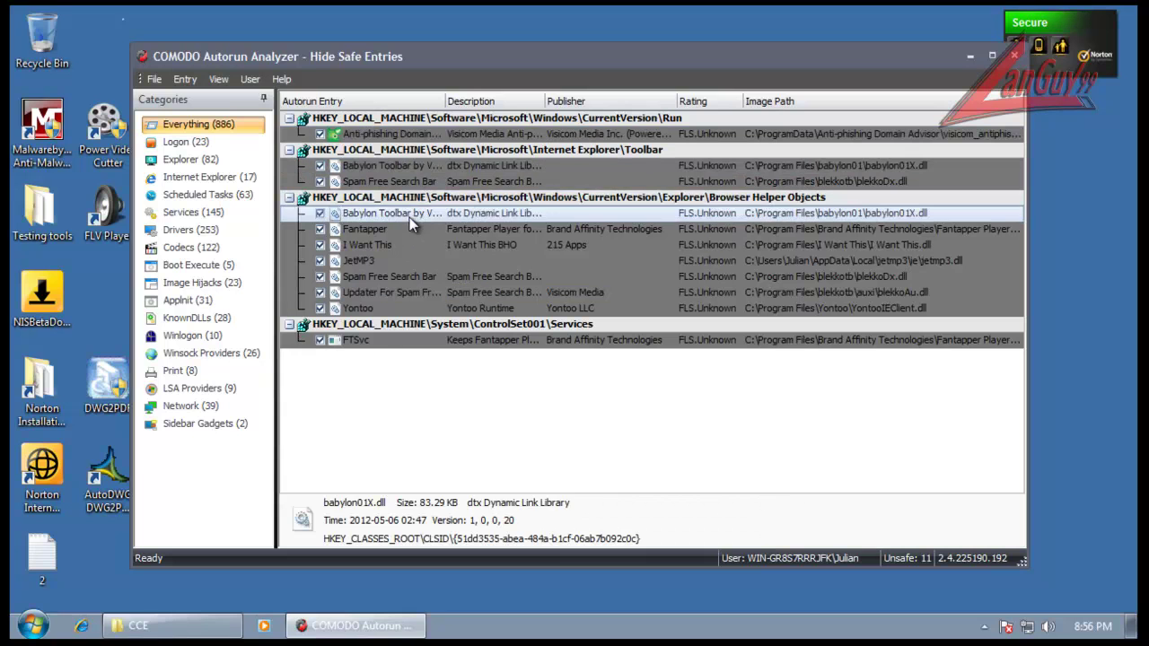
click(364, 342)
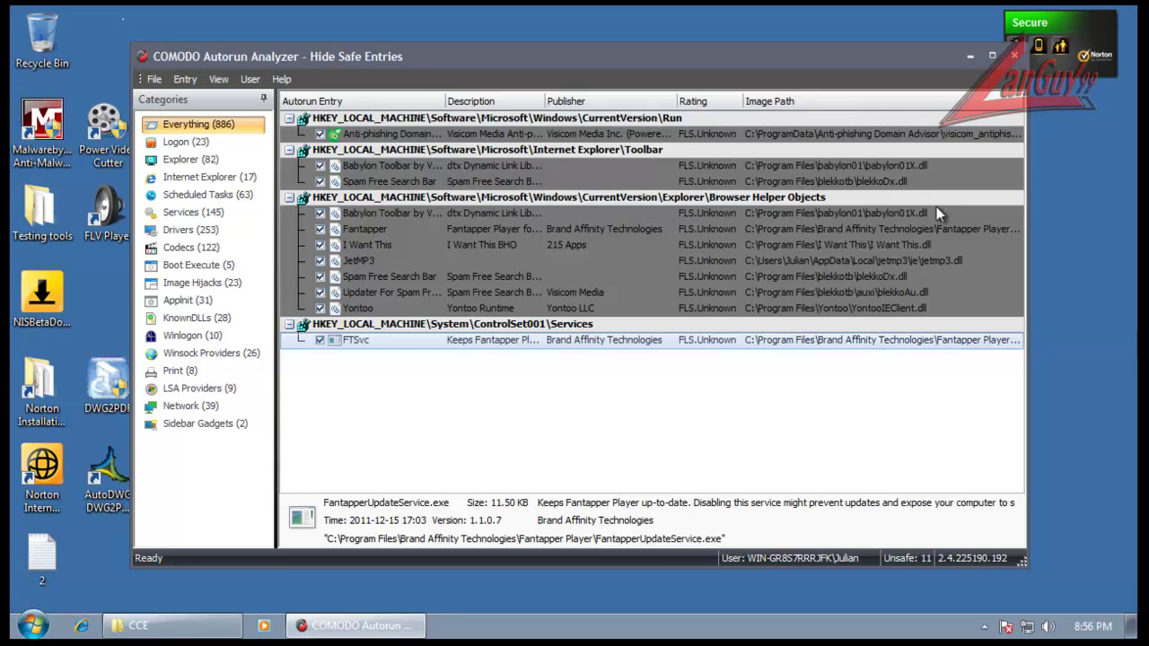
click(1014, 56)
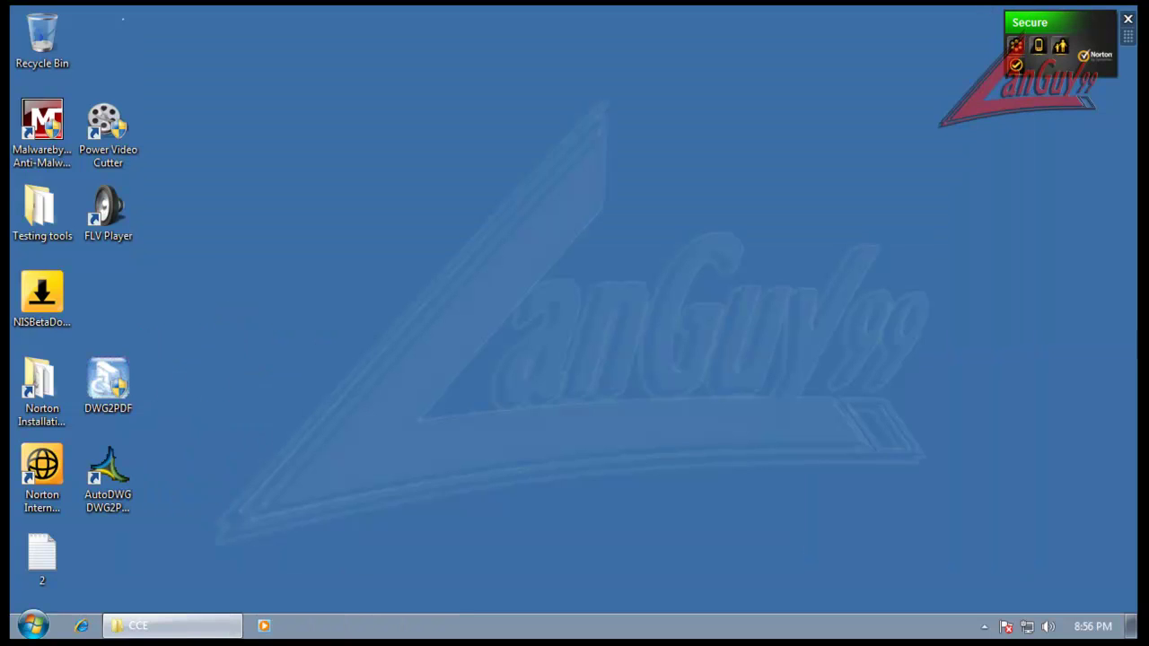
Step: Launch COMODO Cleaning Essentials from the CCE folder with permission to make changes, close the folder window and wait for the scan to finish
click(177, 626)
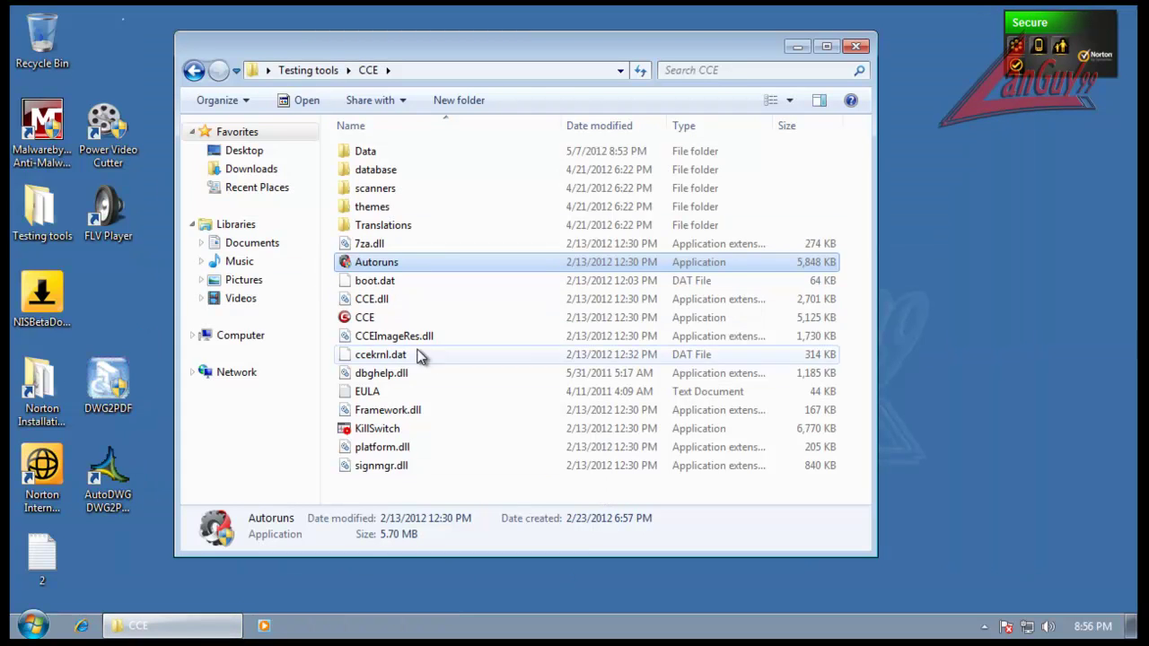
double_click(375, 319)
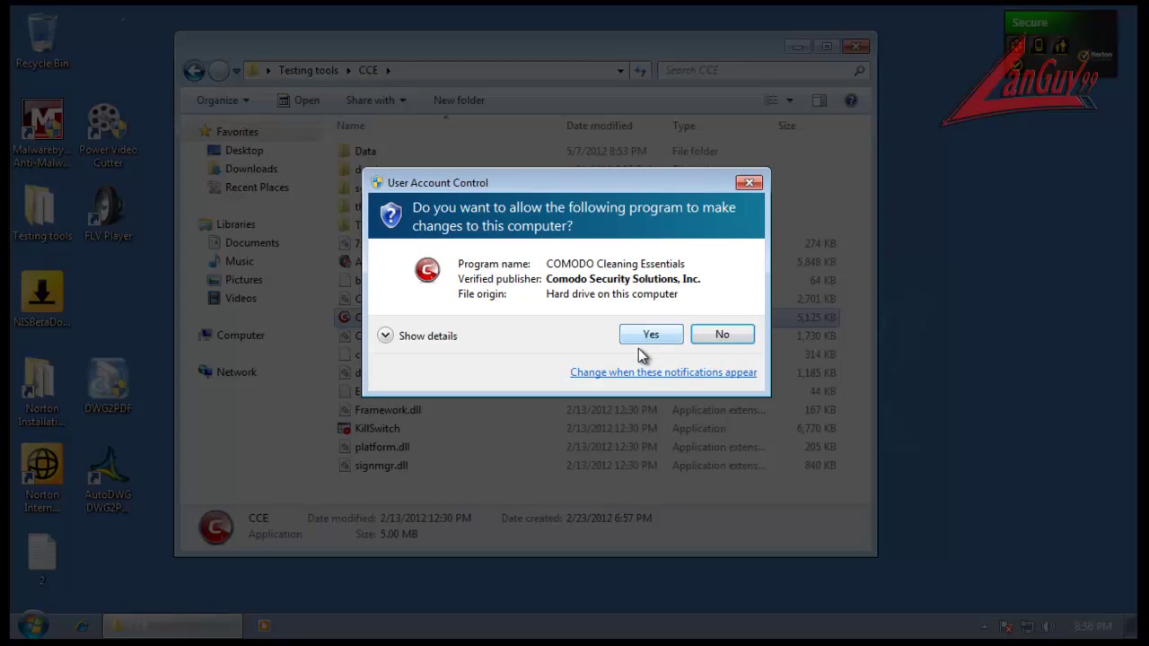
click(643, 336)
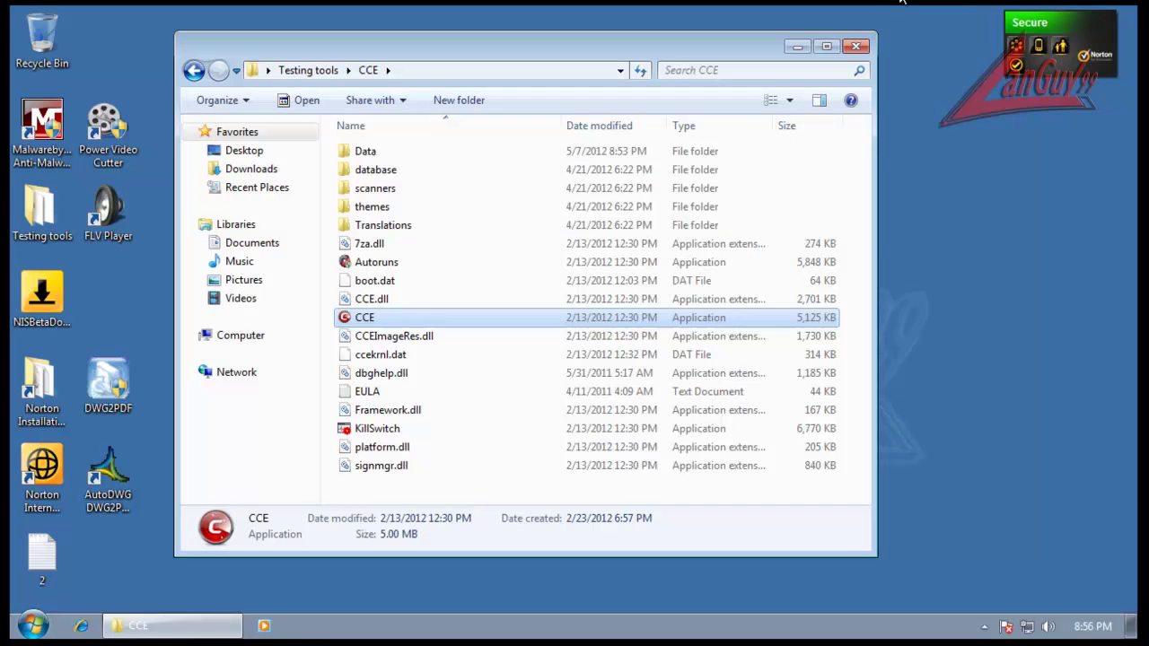
click(857, 46)
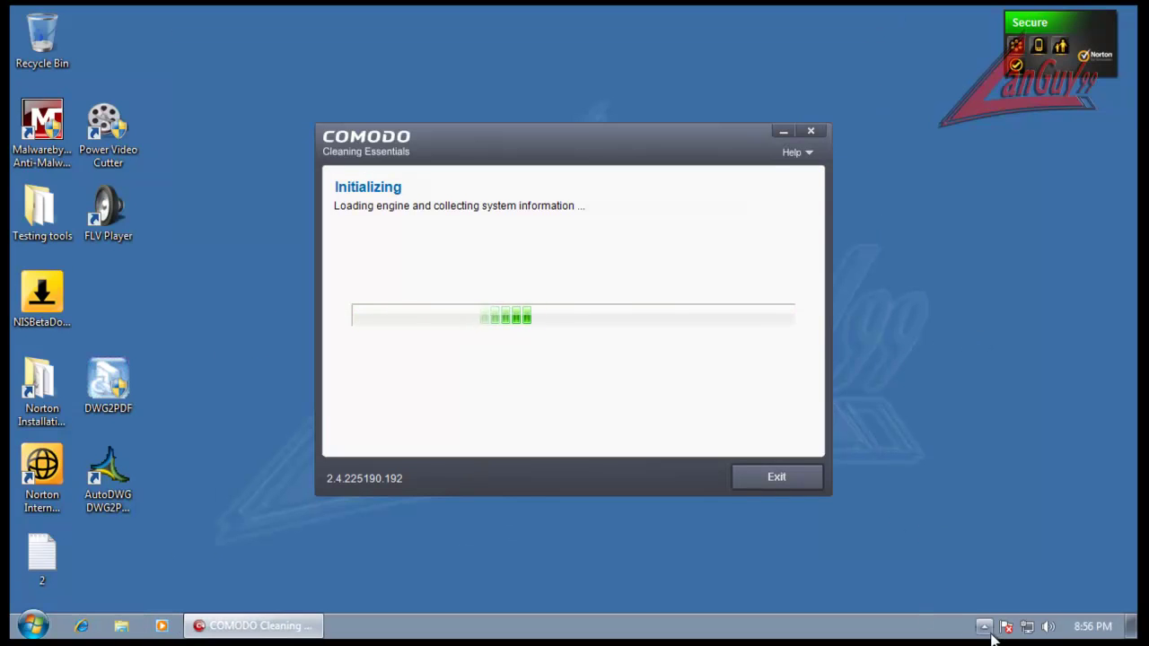
mouse_move(1032, 25)
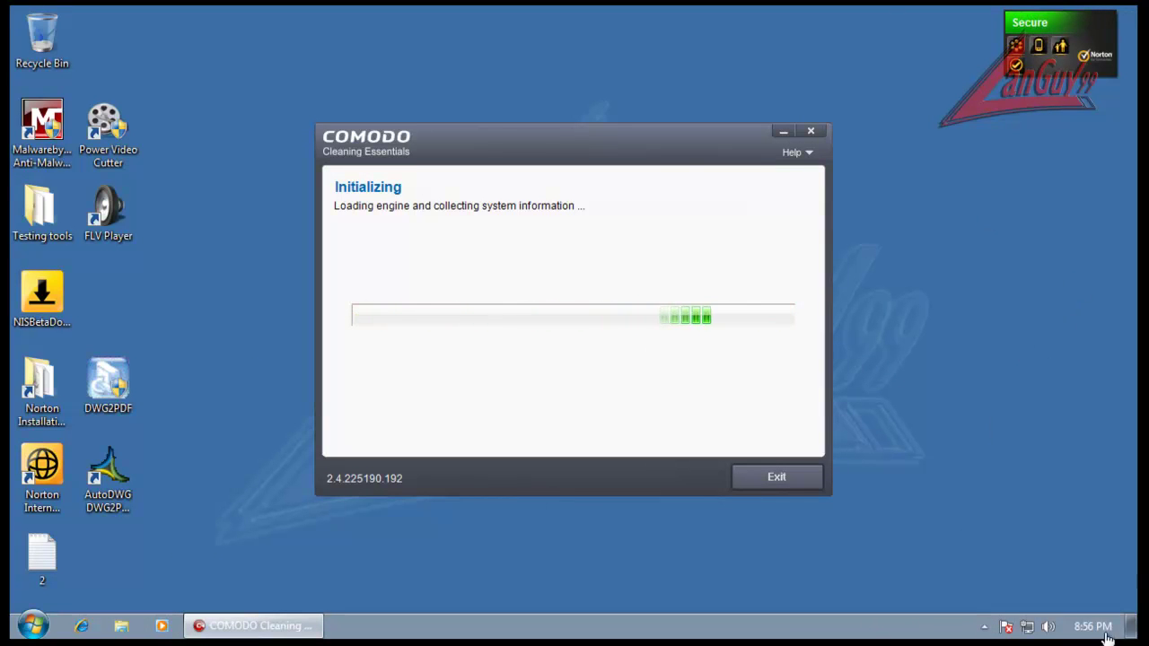
mouse_move(1094, 637)
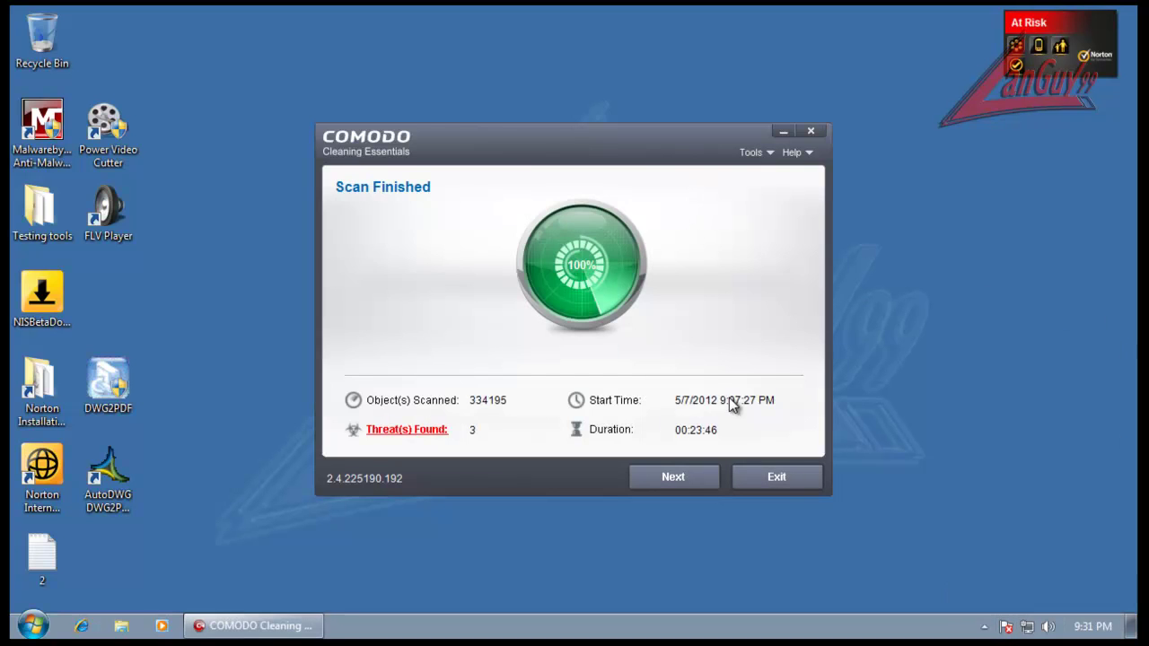
Step: Review the threats found by COMODO Cleaning Essentials, apply the Clean operation to all of them and agree to restart the computer
click(422, 431)
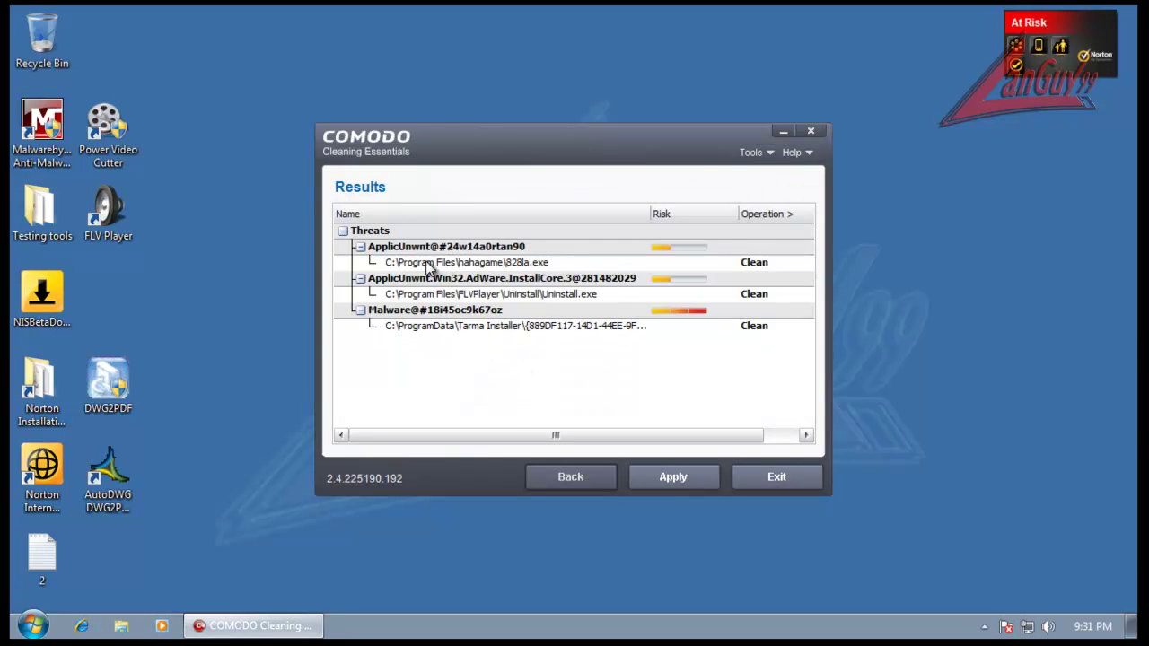
click(526, 277)
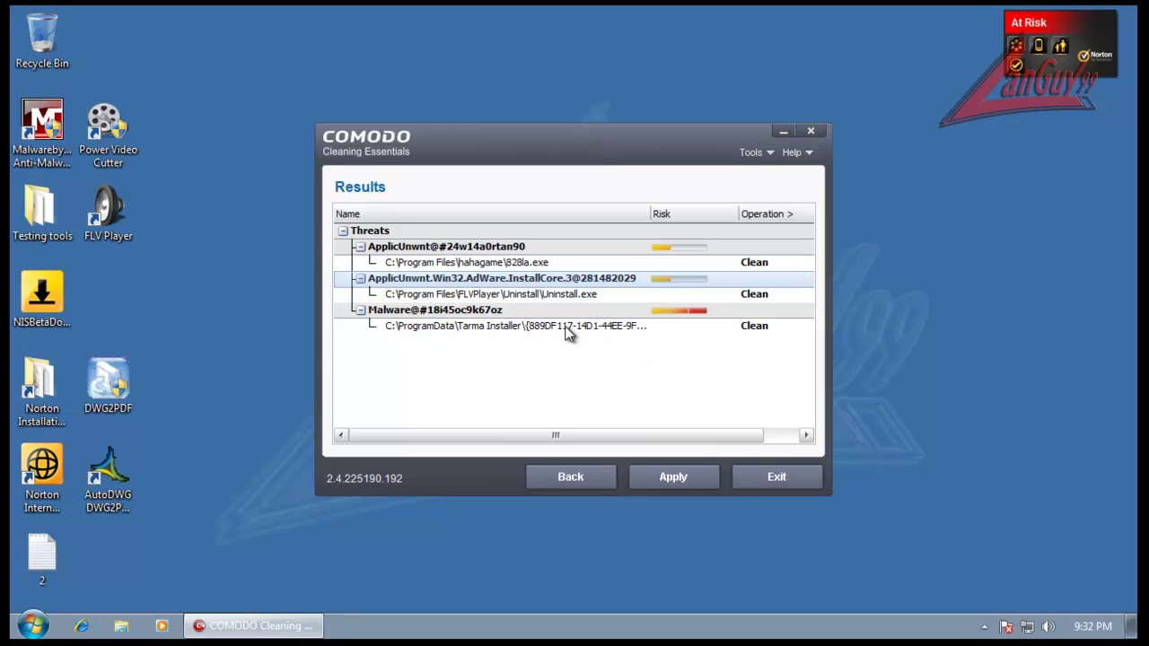
click(681, 480)
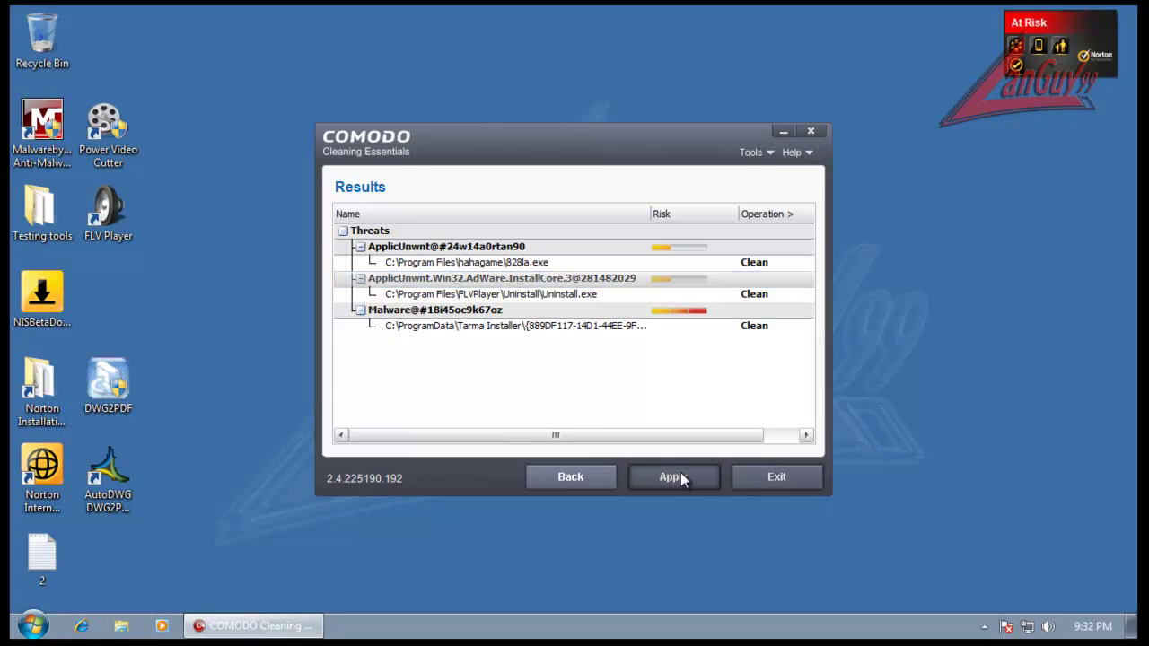
click(777, 482)
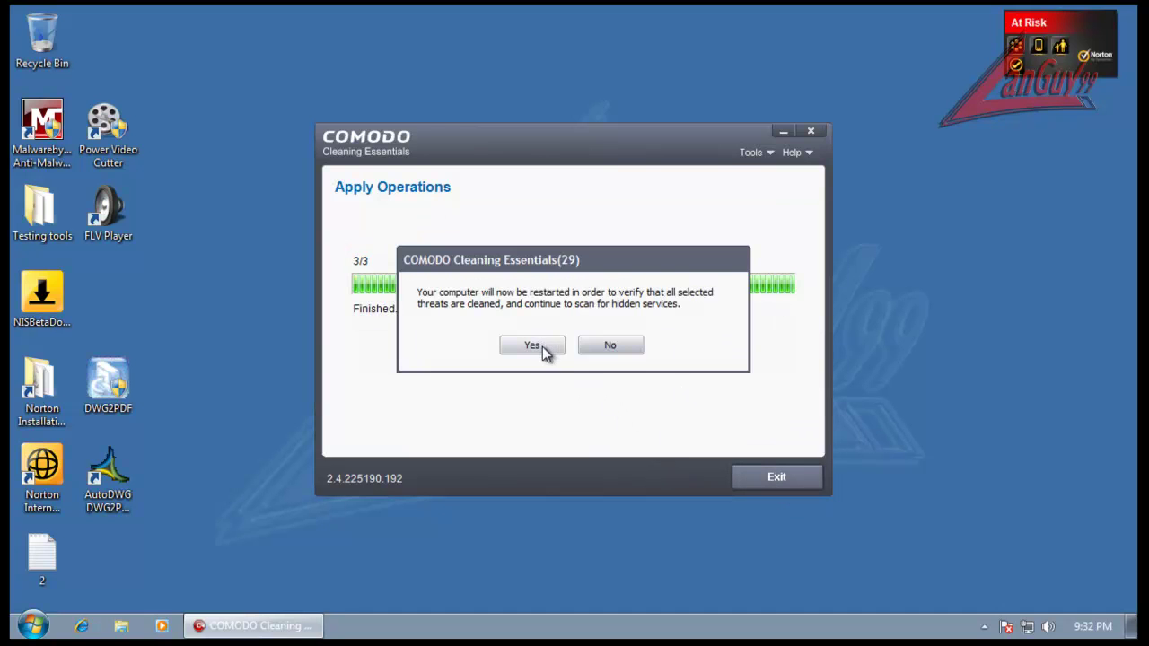
click(542, 346)
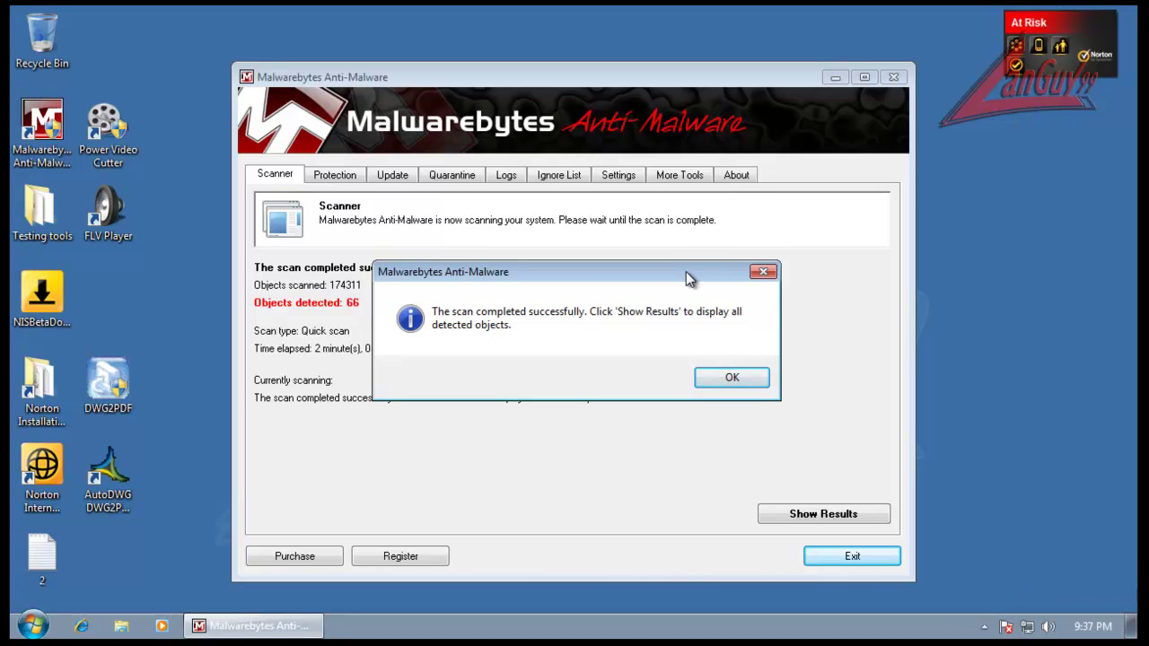
Step: Show the detected objects of the finished Malwarebytes quick scan and widen the Vendor column to read the full names
click(739, 384)
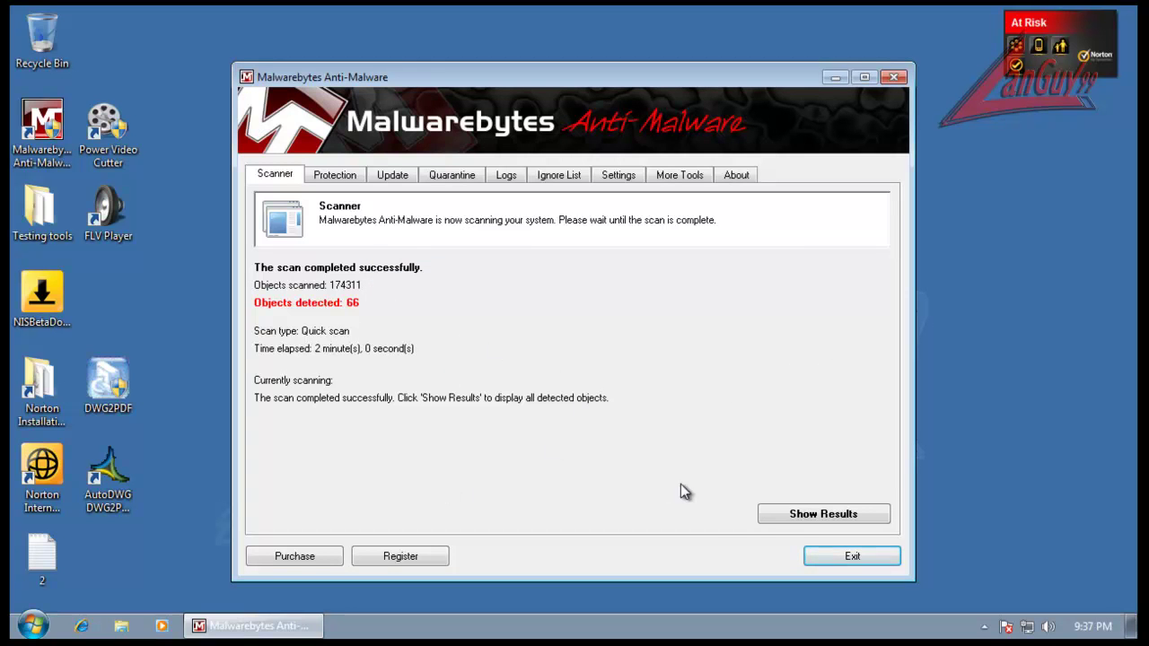
click(787, 519)
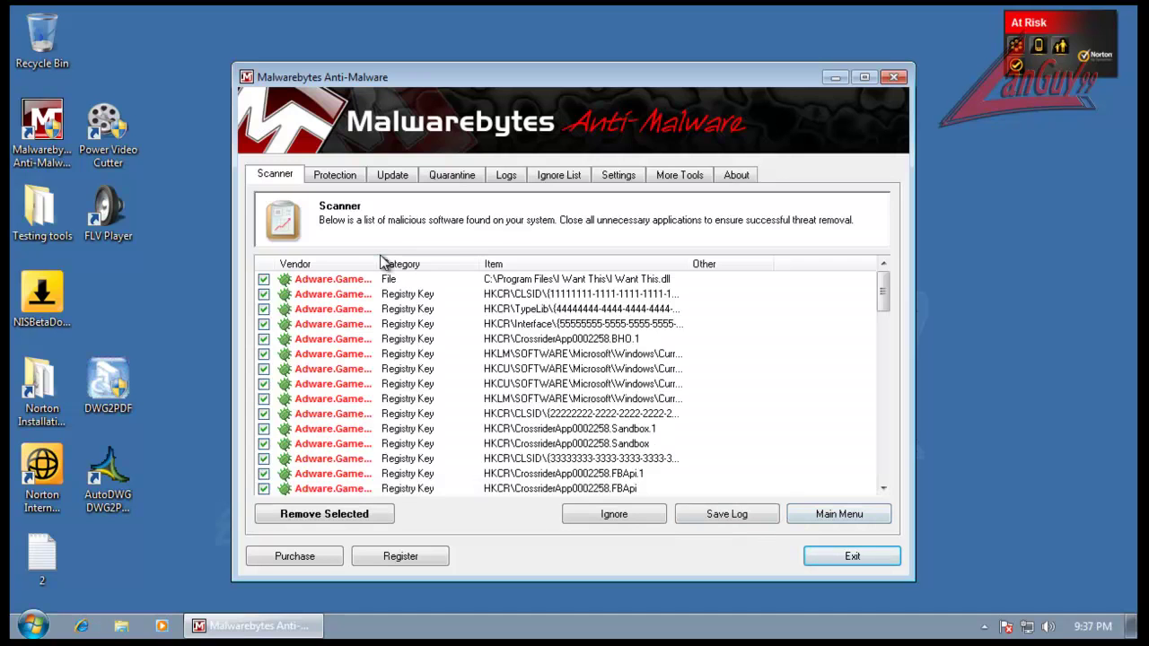
drag(378, 261, 423, 266)
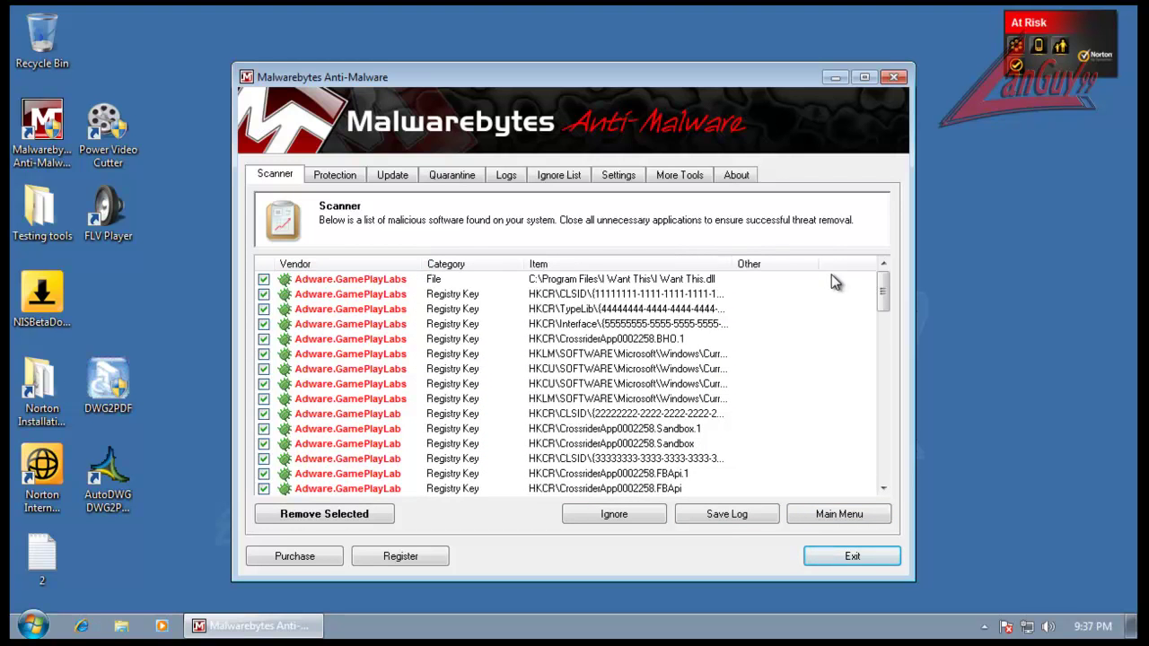
Step: Look through the detected objects in the scan results and mark all of them for removal, including the unchecked PUP entries
drag(885, 295, 883, 344)
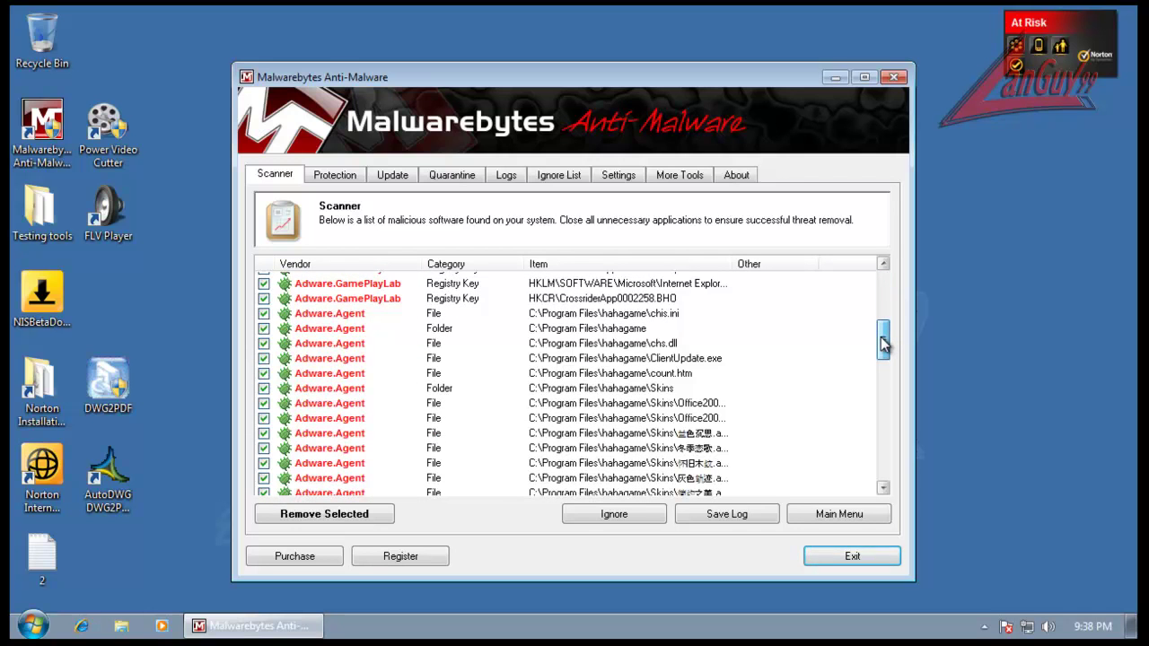
drag(883, 344, 844, 423)
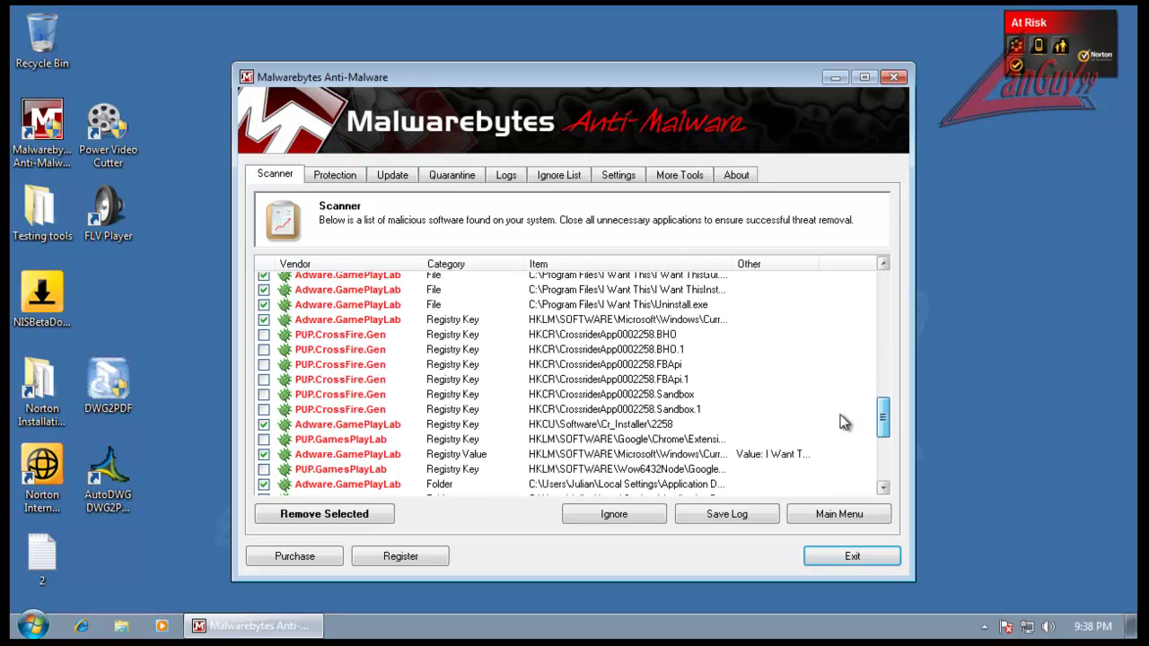
drag(844, 423, 842, 422)
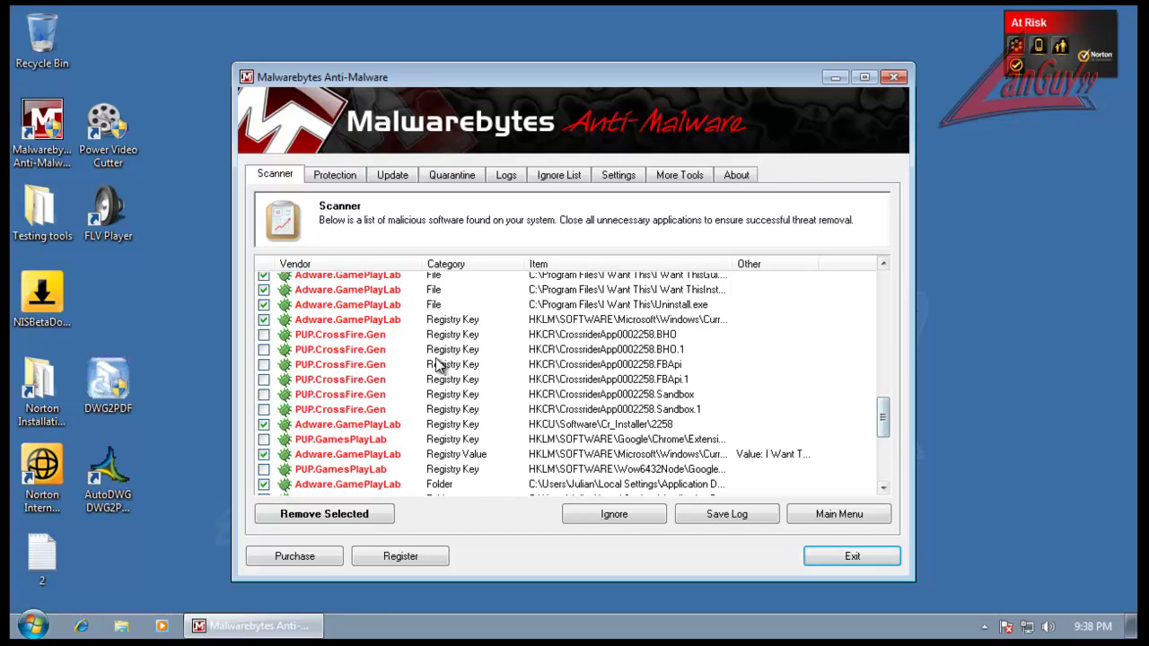
right_click(408, 357)
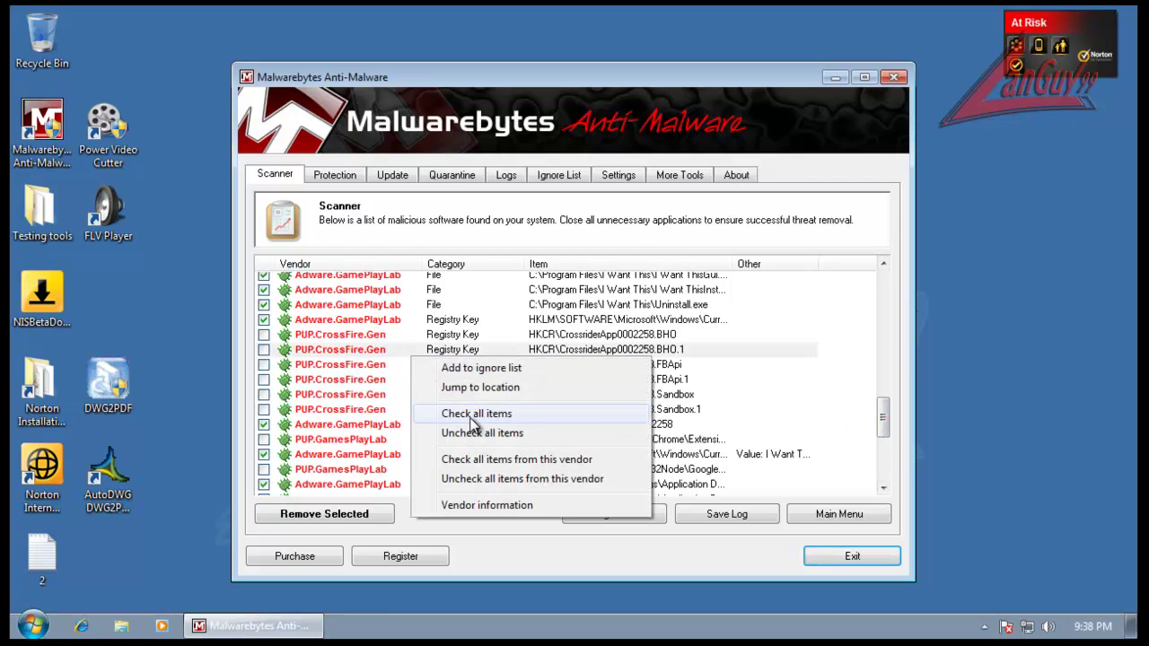
click(471, 411)
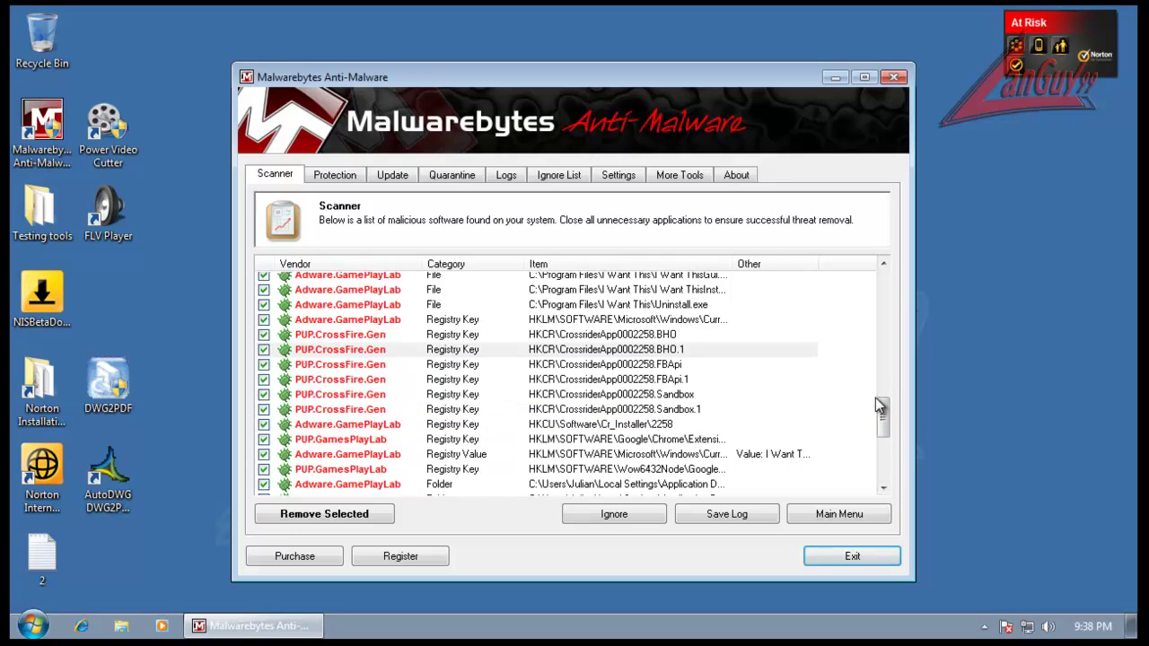
Step: Remove all the selected detections, close the resulting scan log and exit Malwarebytes
drag(878, 405, 831, 458)
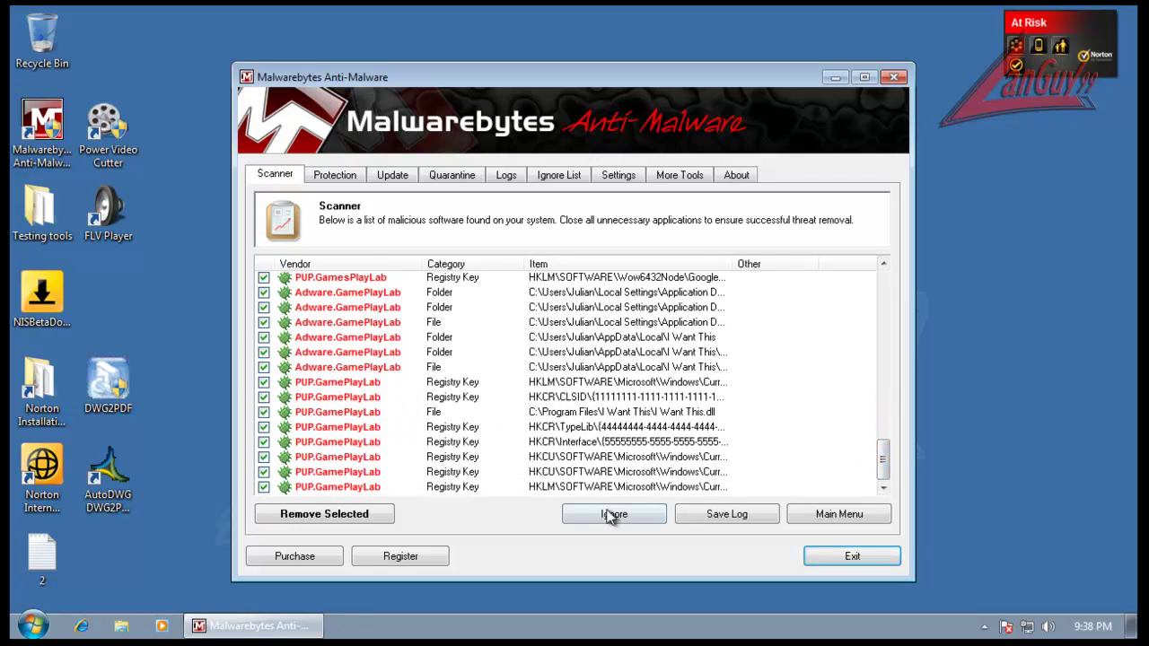
drag(883, 459, 862, 508)
click(363, 525)
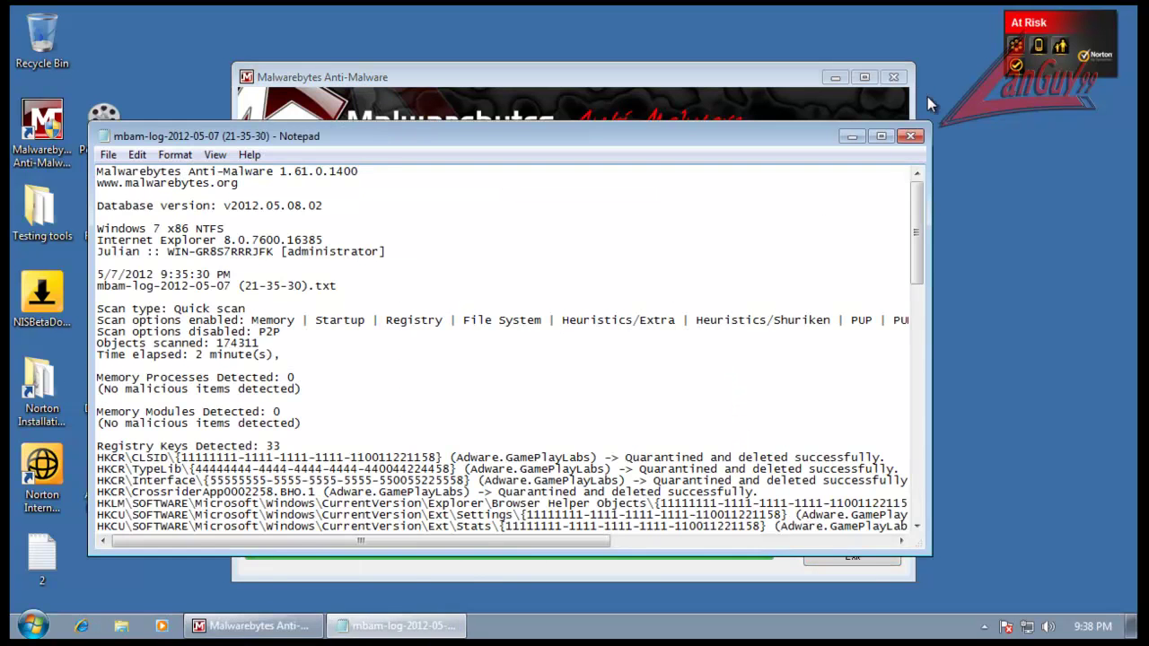
click(910, 136)
click(723, 379)
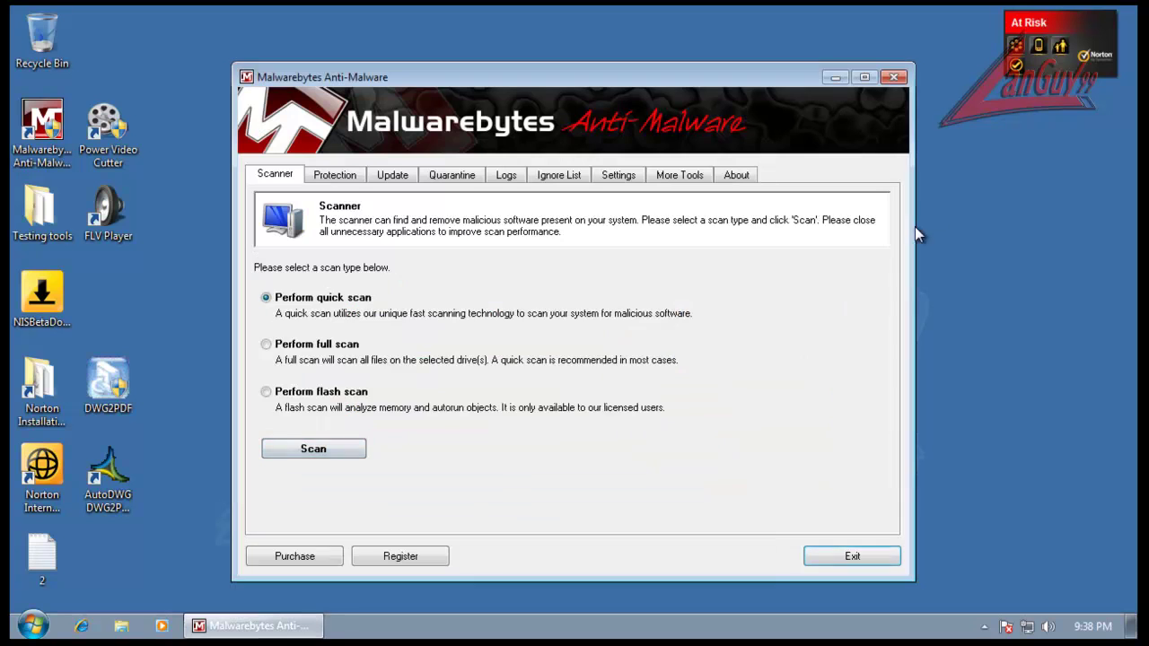
click(852, 556)
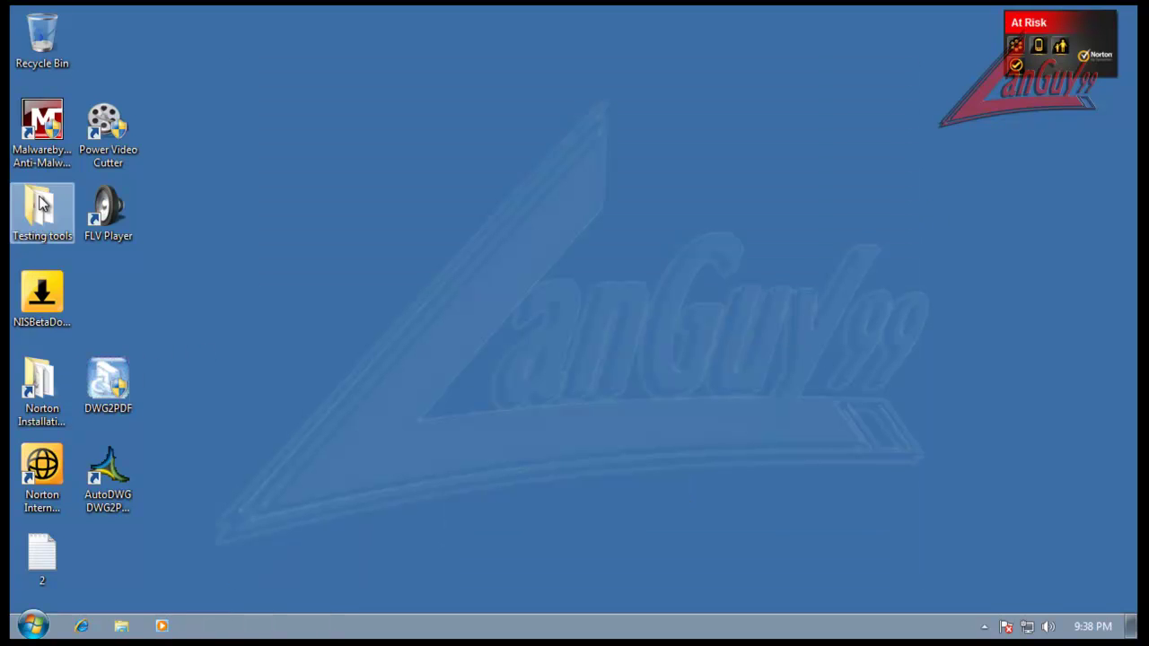
Step: Scan the system with HitmanPro36 from the Testing tools folder, close the results without removing anything, and close the folder
double_click(39, 211)
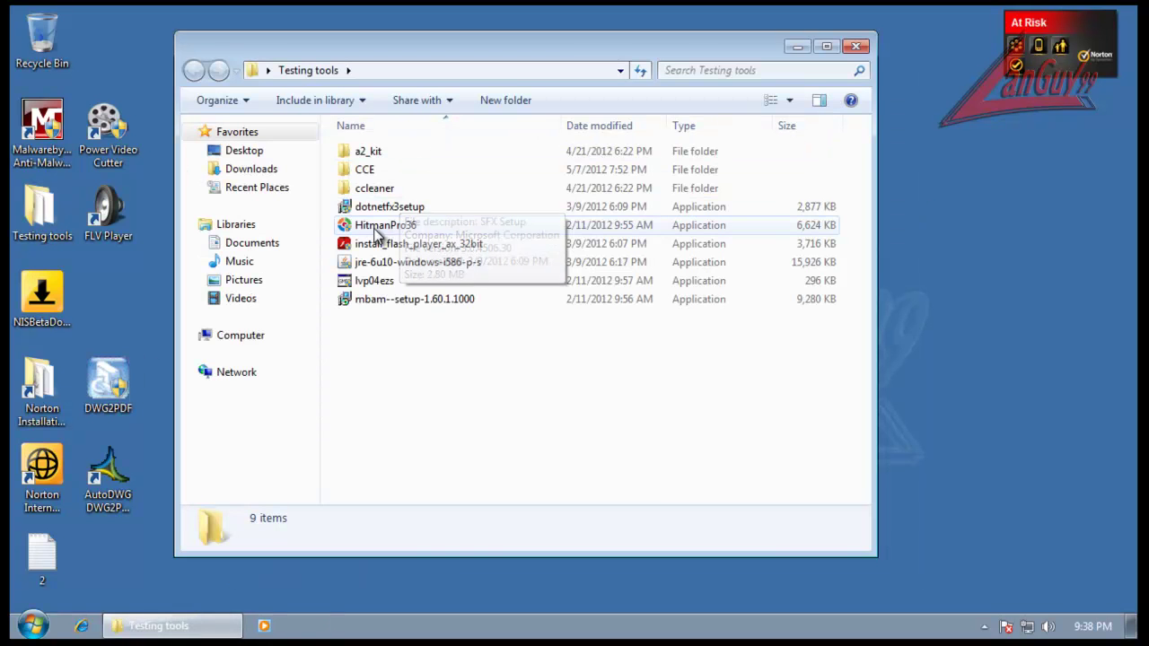
click(385, 226)
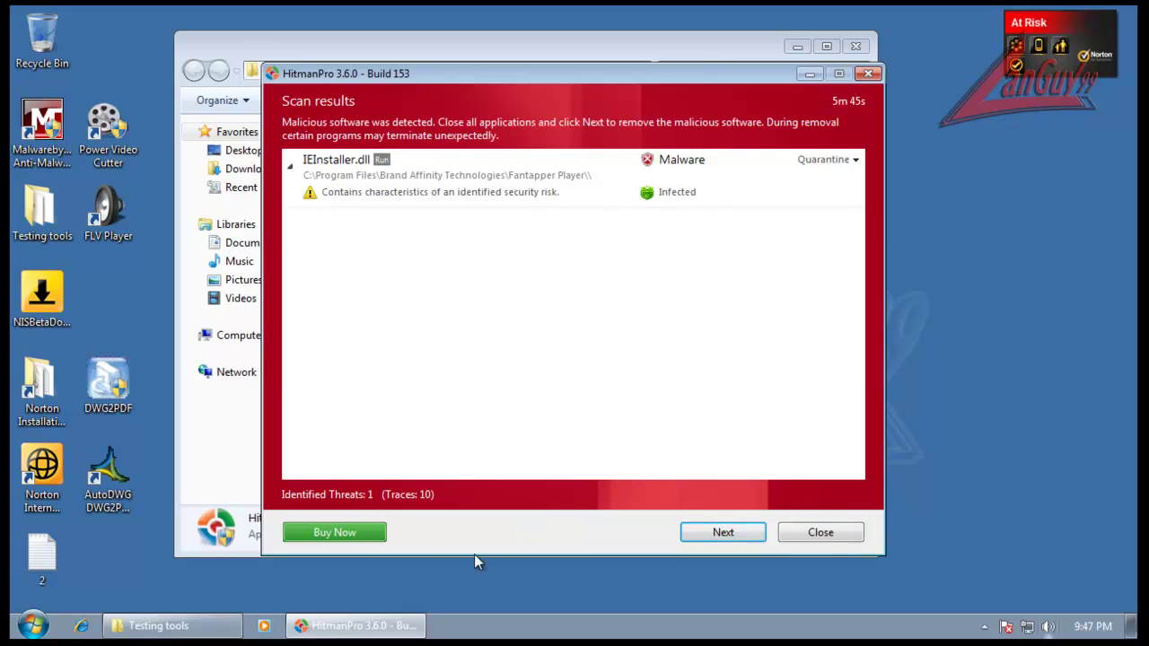
click(824, 534)
click(561, 382)
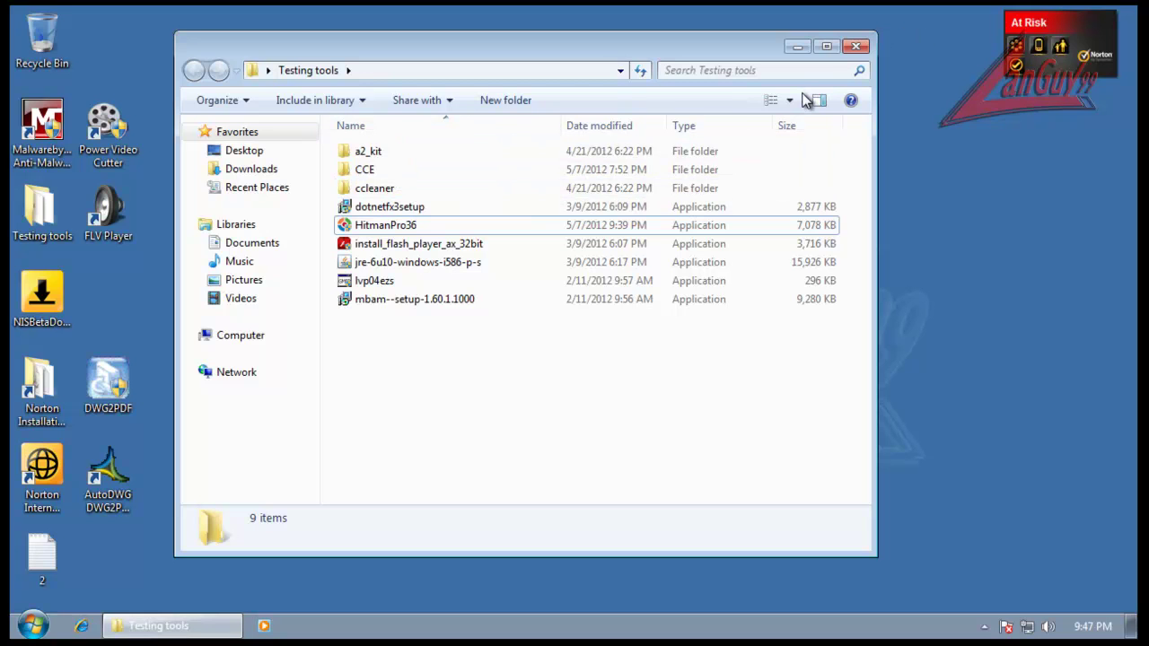
click(857, 46)
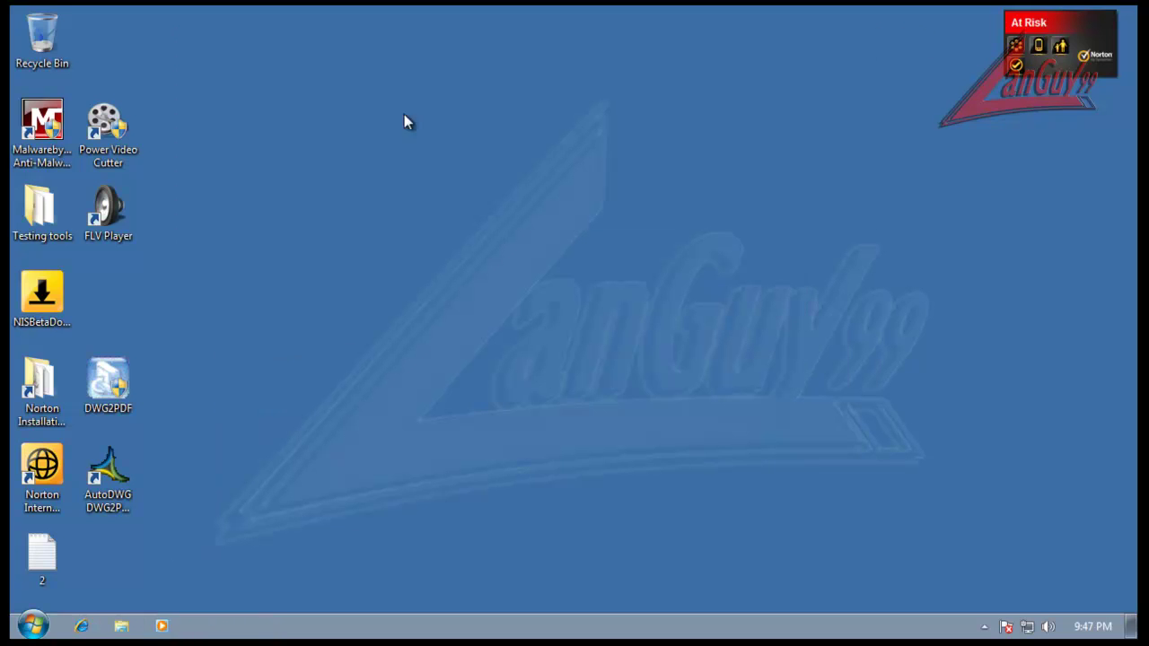
Step: Move the Power Video Cutter, FLV Player, DWG2PDF and AutoDWG shortcuts up to close the gaps in the second desktop column
drag(145, 235, 109, 48)
click(164, 91)
drag(179, 488, 110, 216)
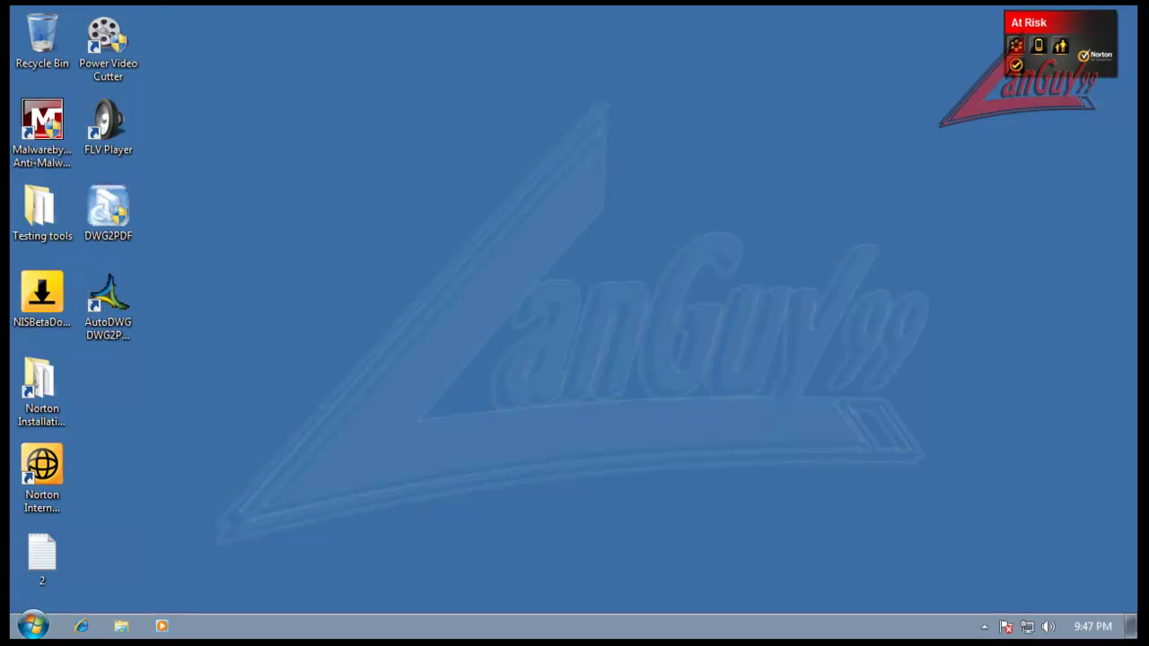
Step: Open Norton Internet Security from its hidden notification area entry and start the automatic fix of the At Risk status
click(984, 626)
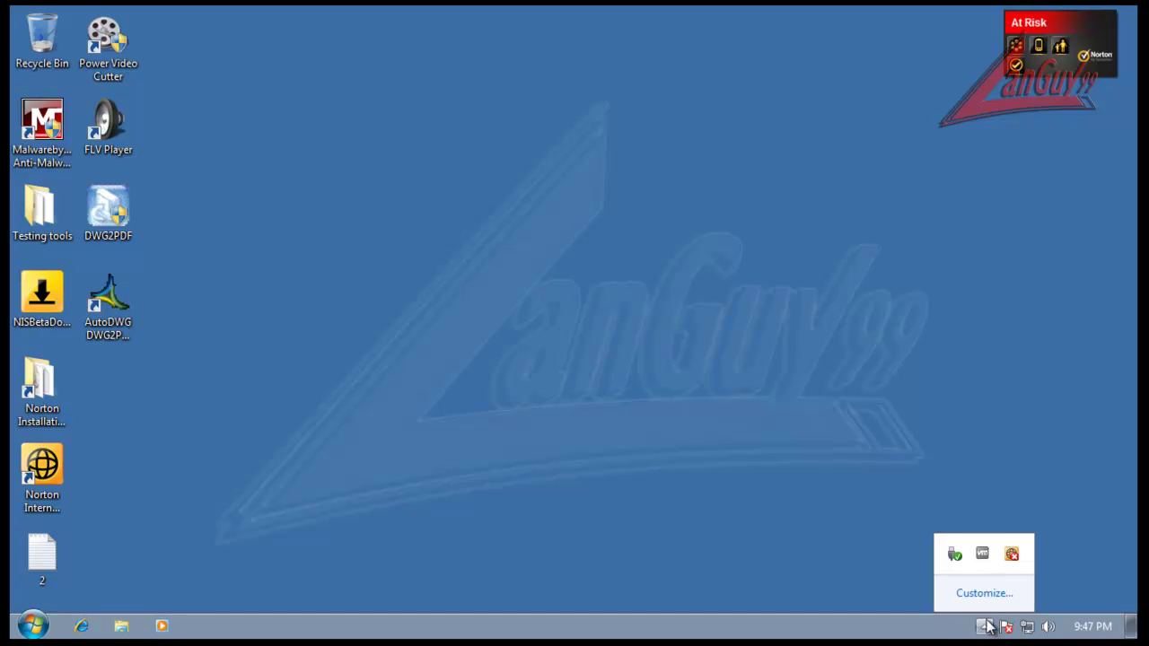
double_click(1013, 555)
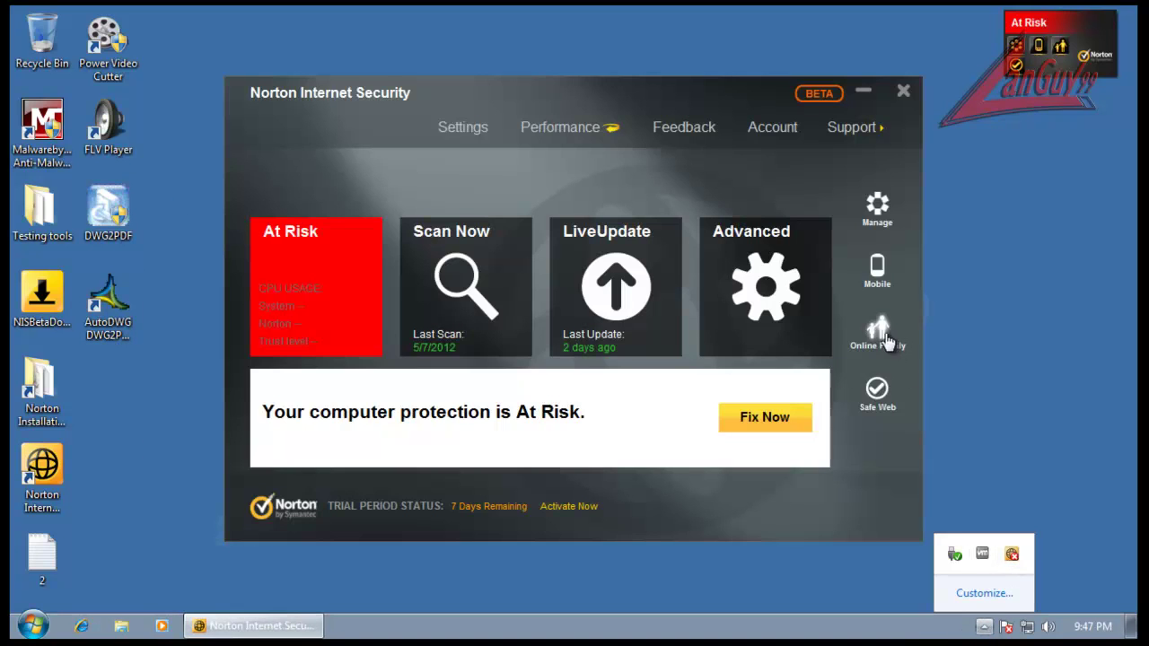
click(779, 418)
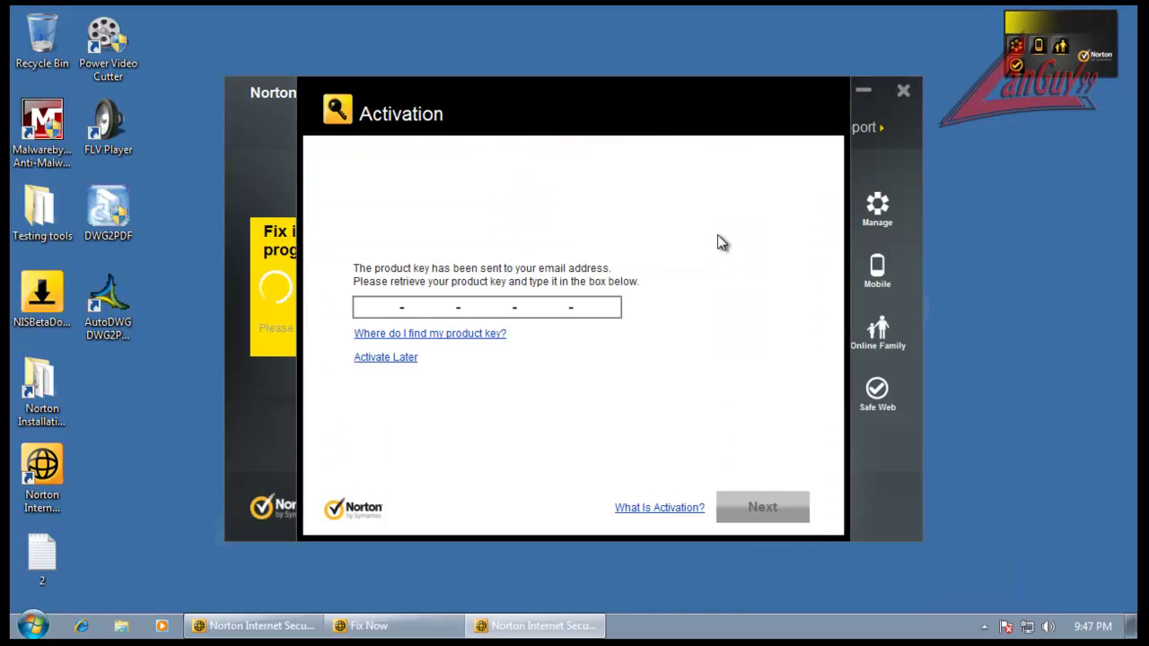
Step: Cancel the quick scan started by the fix, close its results and the Fix Now report, and postpone the product activation
click(788, 509)
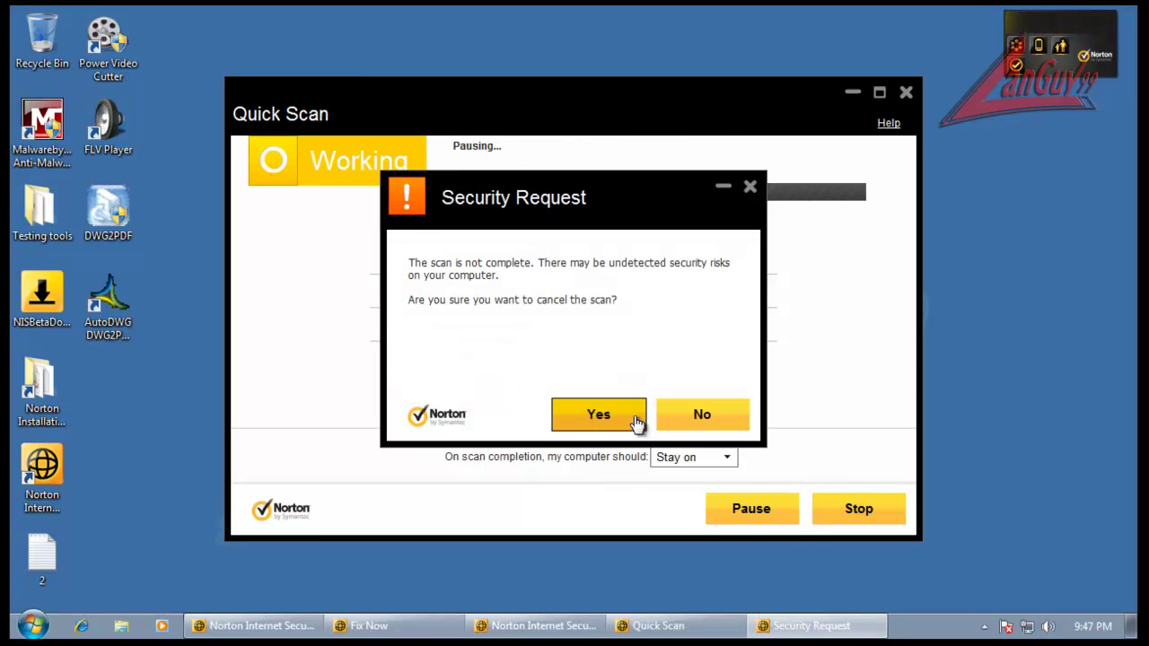
click(620, 420)
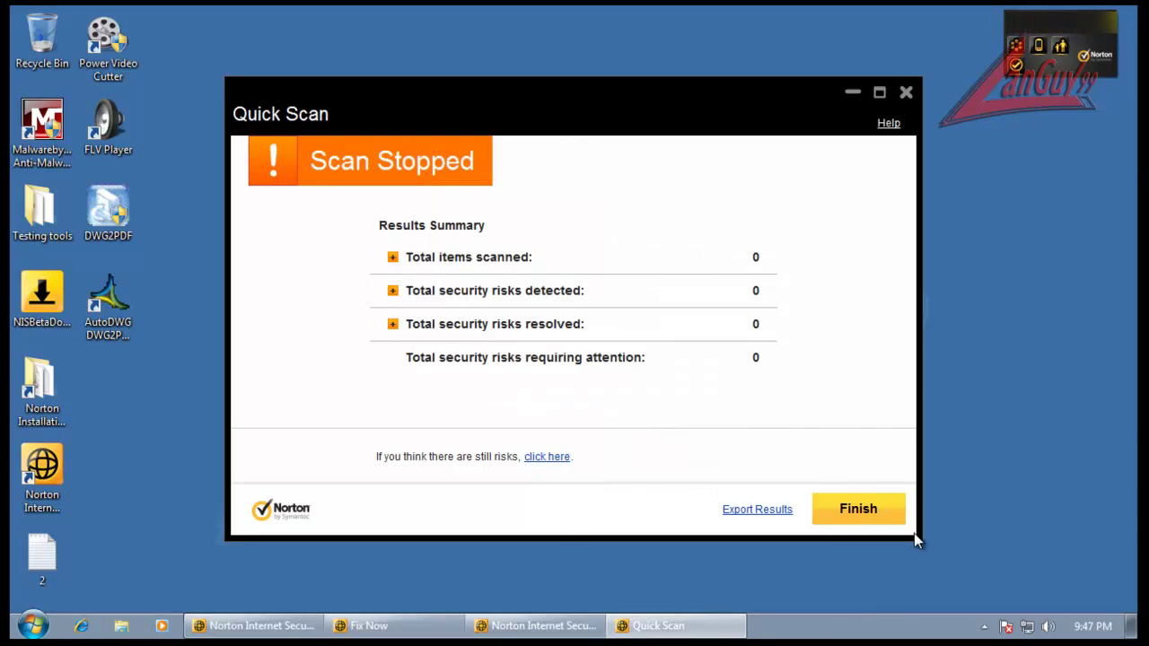
click(859, 509)
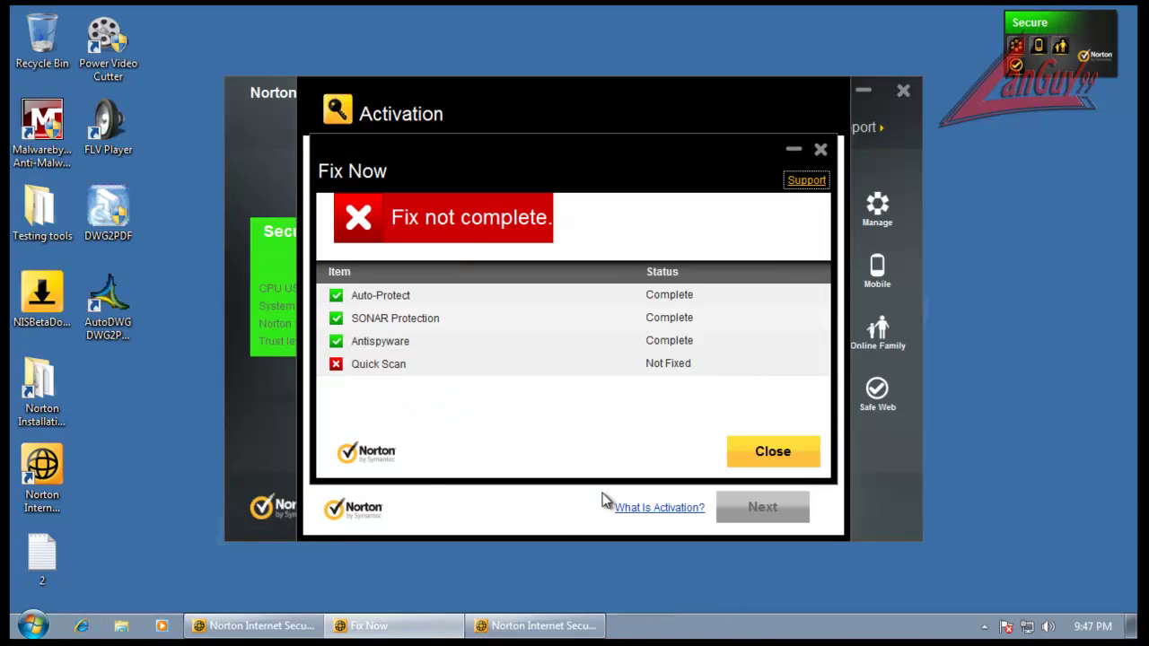
click(754, 454)
click(408, 357)
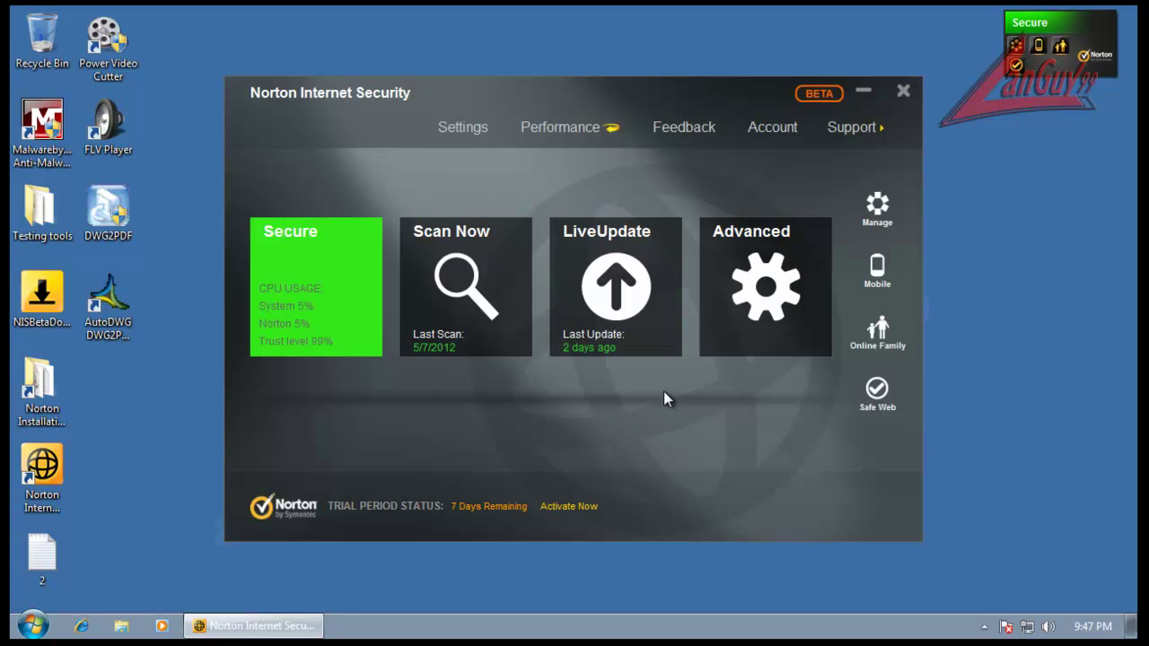
Step: Update Norton with LiveUpdate, close the update report when processing finishes, and close the Norton window
click(637, 310)
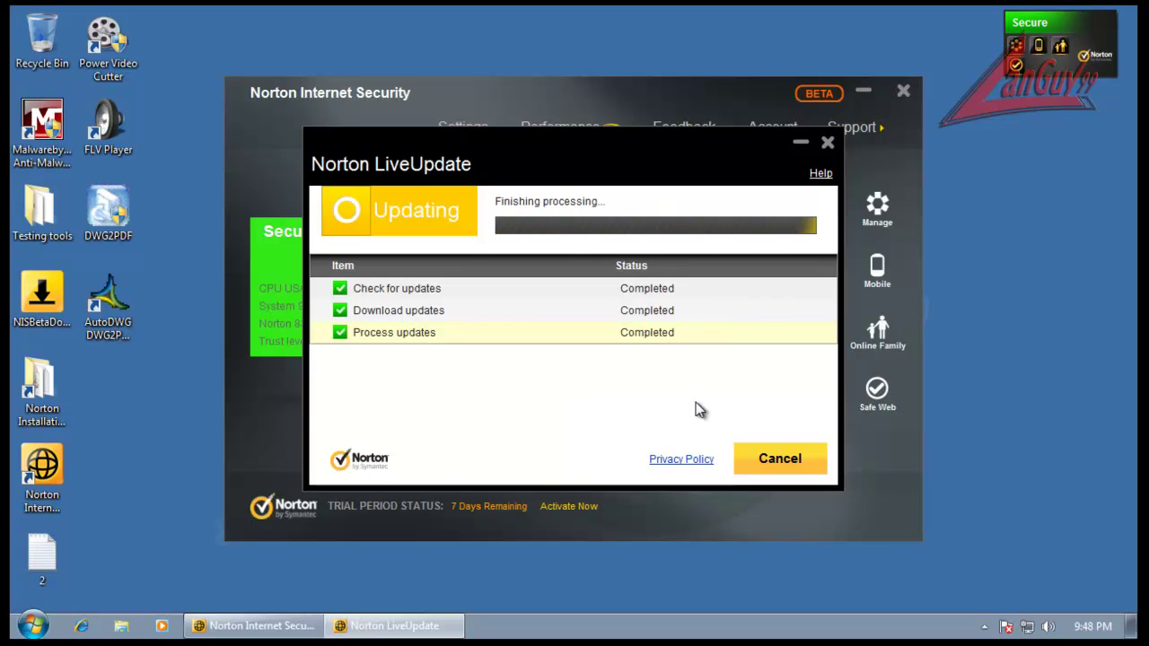
click(774, 458)
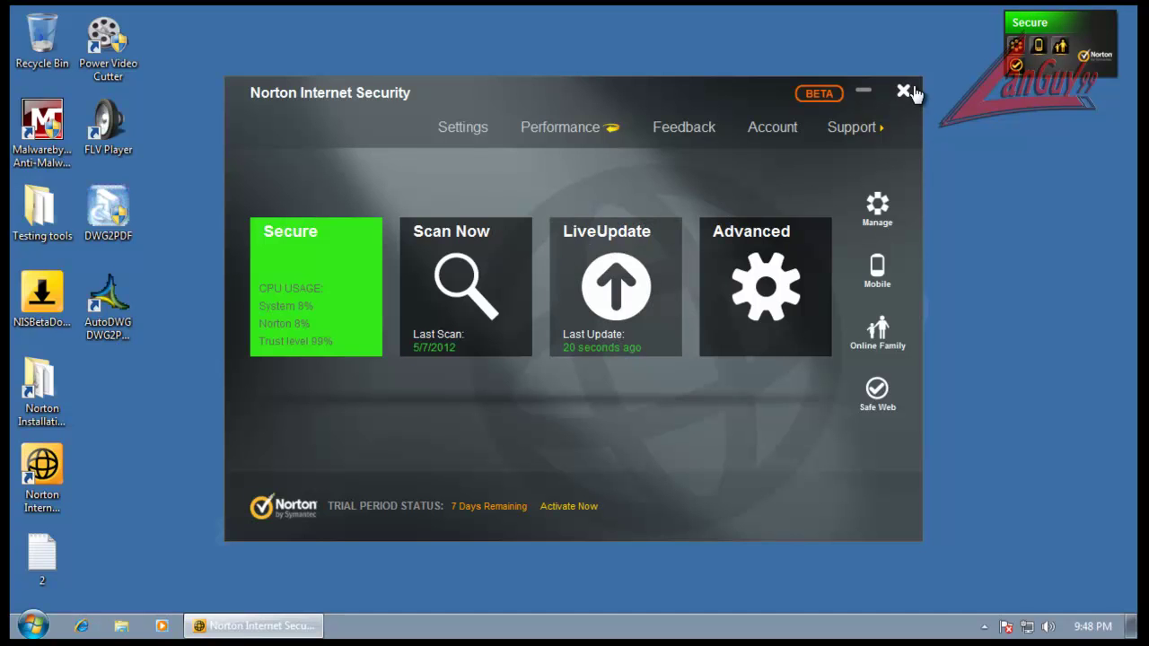
click(907, 92)
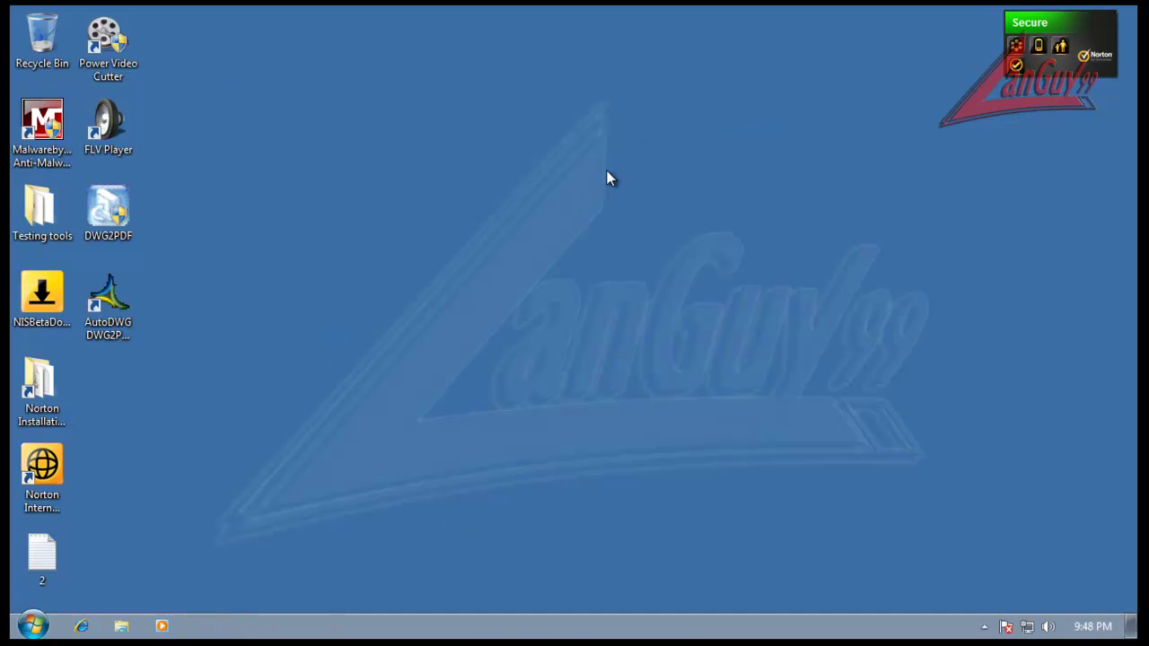